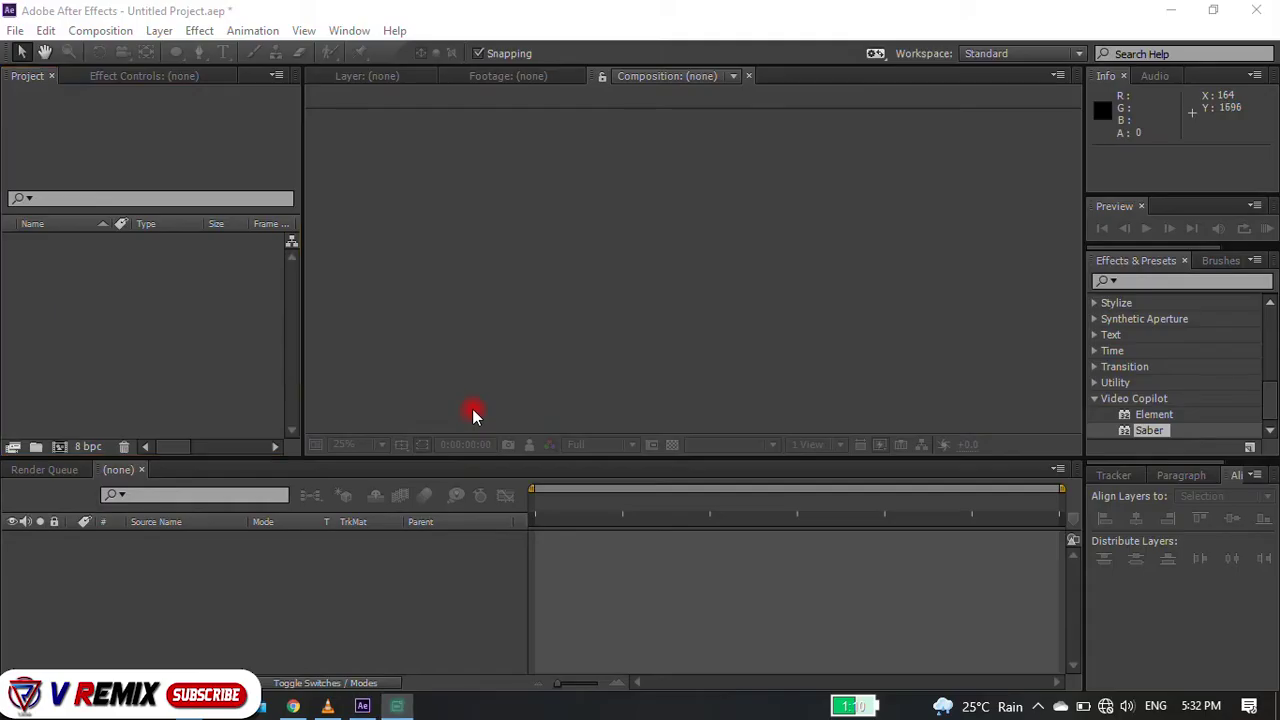
# Step: Create two new compositions, Comp 1 and Comp 2, with default settings
pyautogui.click(59, 446)
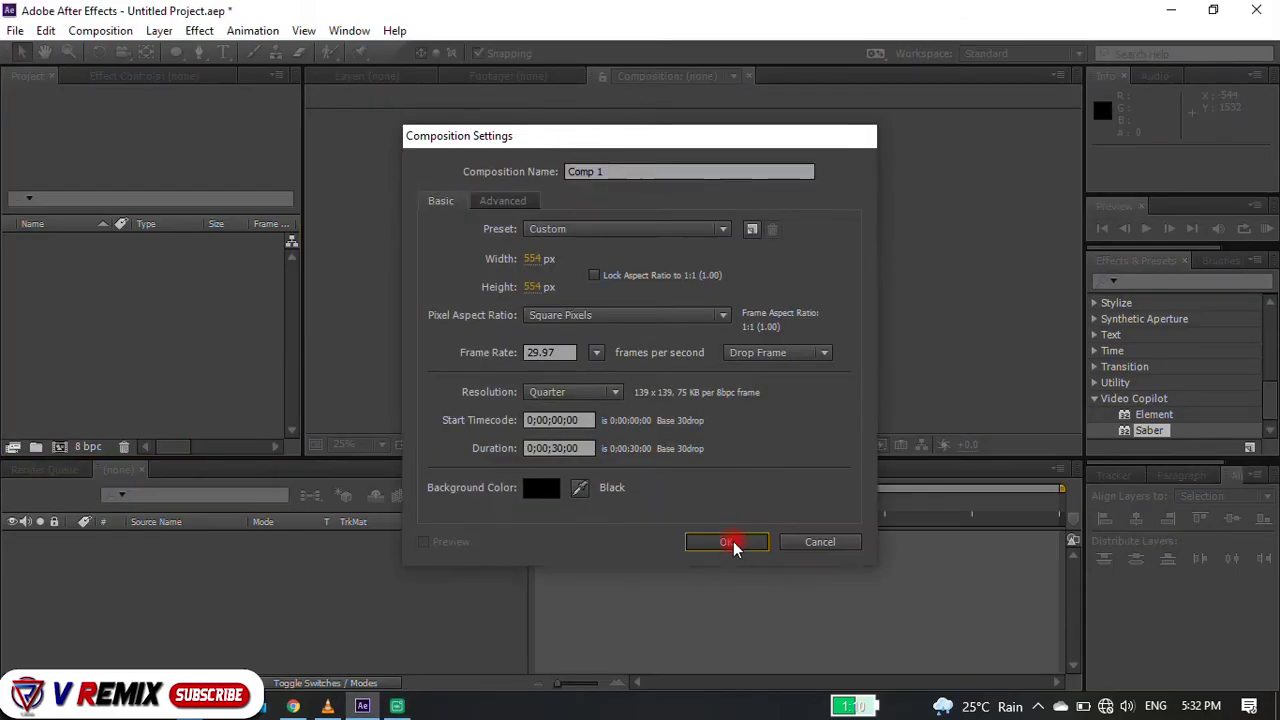
pyautogui.click(730, 540)
pyautogui.click(60, 447)
pyautogui.click(730, 540)
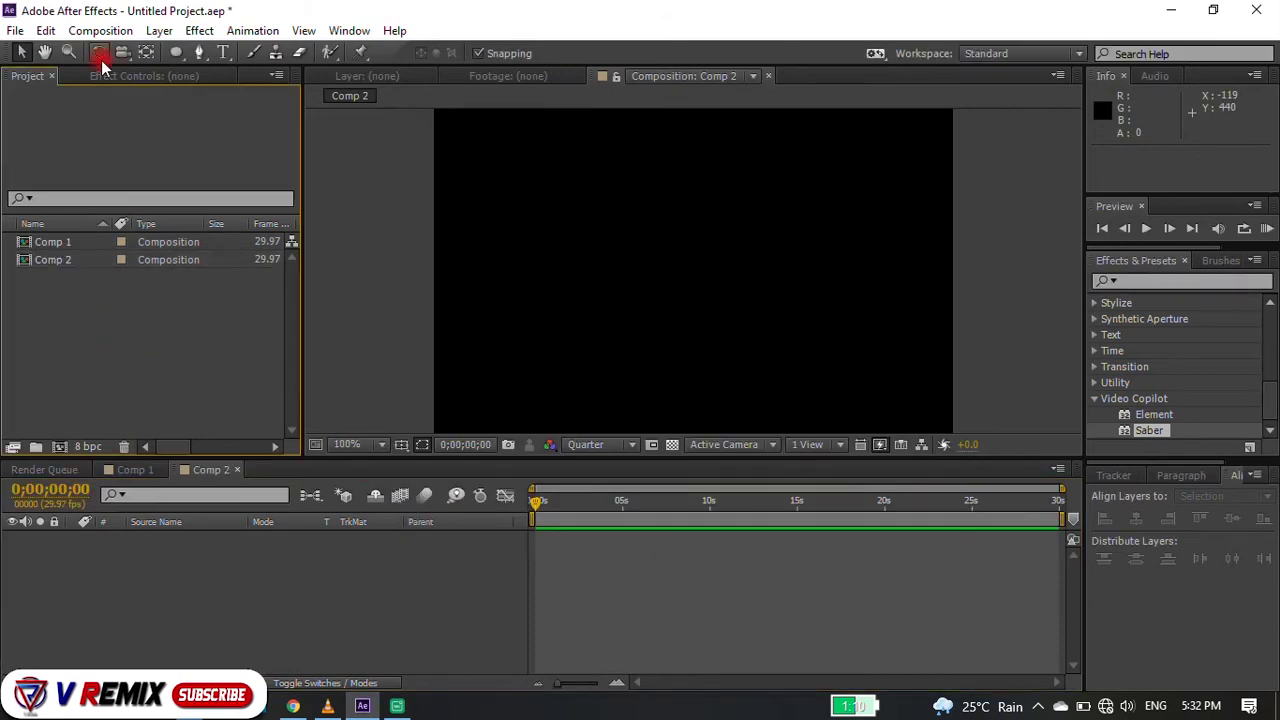
# Step: Draw a tall thin rectangle outline in Comp 2, shift it slightly and set its anchor point
pyautogui.moveTo(177, 55)
pyautogui.mouseDown()
pyautogui.moveTo(249, 93)
pyautogui.moveTo(262, 52)
pyautogui.mouseUp()
pyautogui.moveTo(620, 170); pyautogui.dragTo(637, 395)
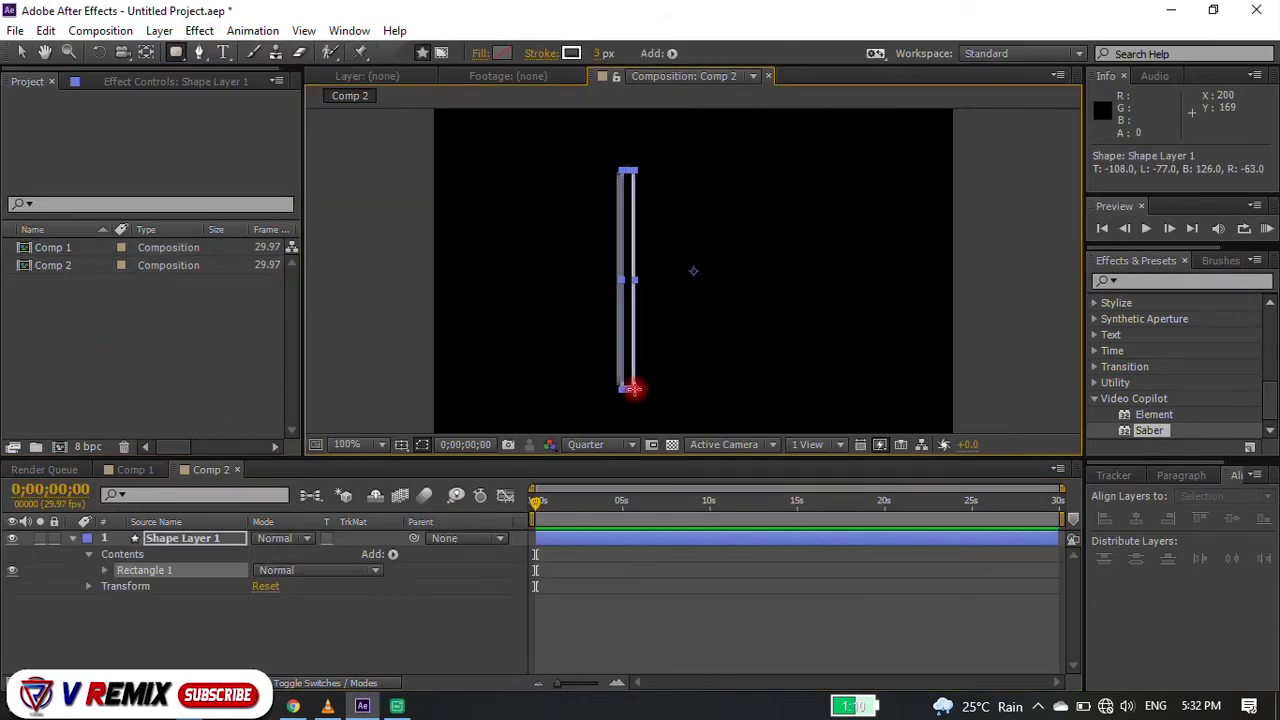
pyautogui.press('v')
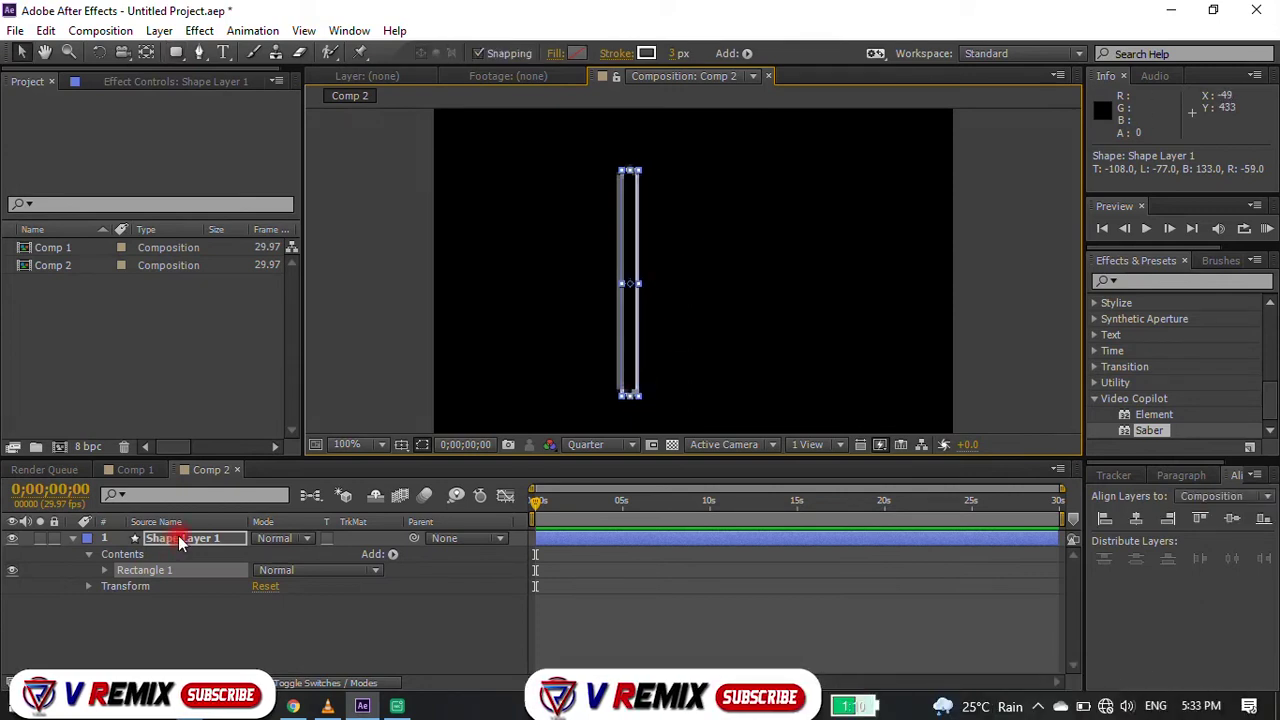
pyautogui.click(166, 538)
pyautogui.moveTo(675, 276); pyautogui.dragTo(638, 298)
pyautogui.press('y')
pyautogui.click(400, 563)
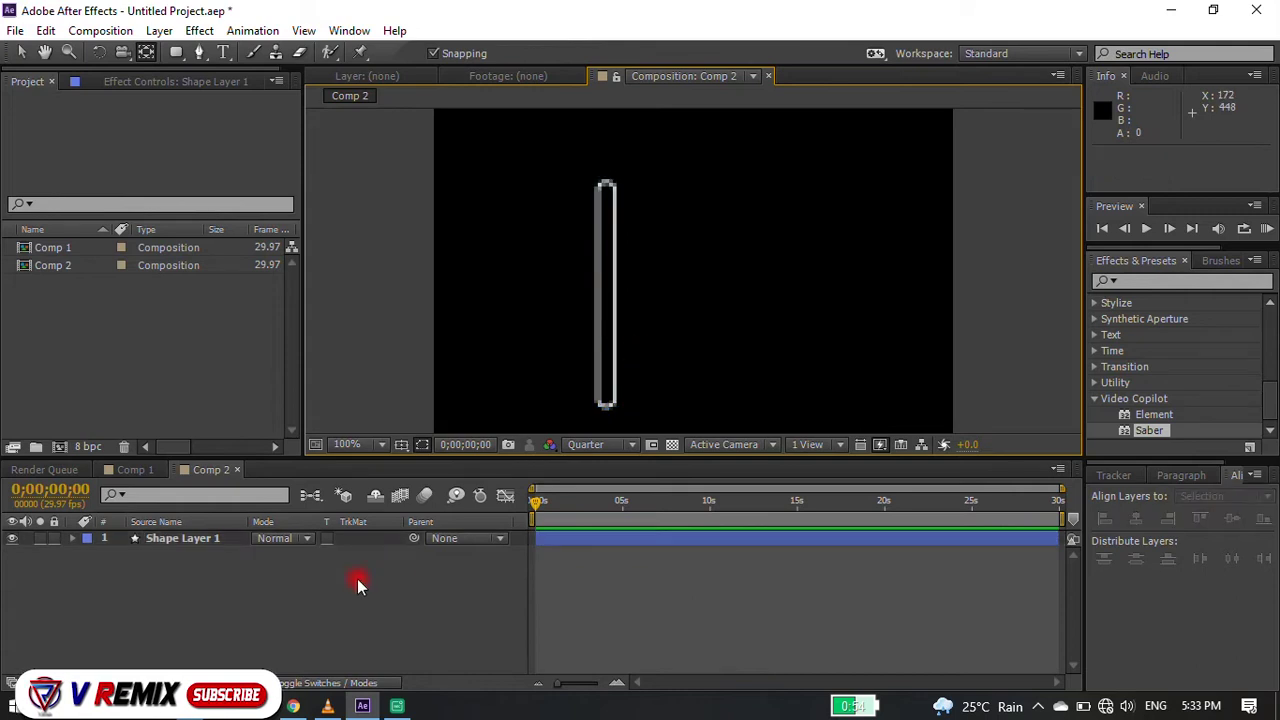
# Step: Duplicate the bar layer and rotate the copy 90° to form a cross
pyautogui.click(194, 551)
pyautogui.click(277, 600)
pyautogui.click(222, 540)
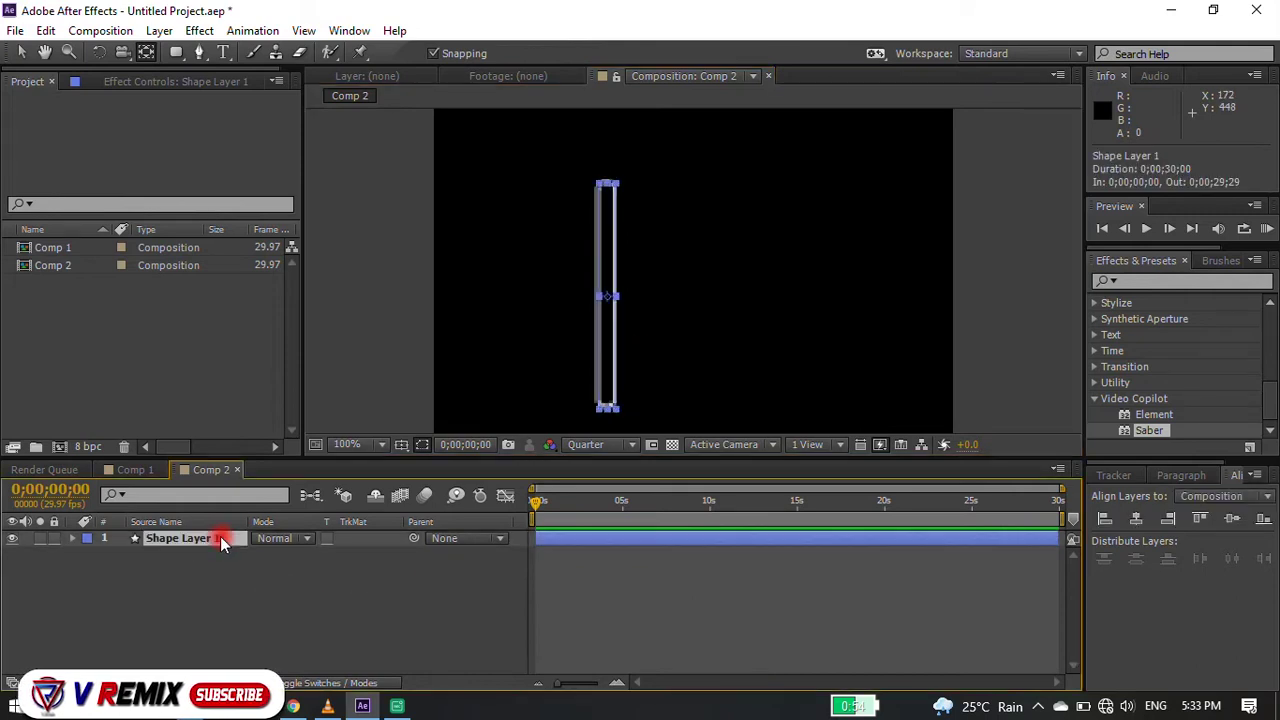
pyautogui.hotkey('ctrl', 'd')
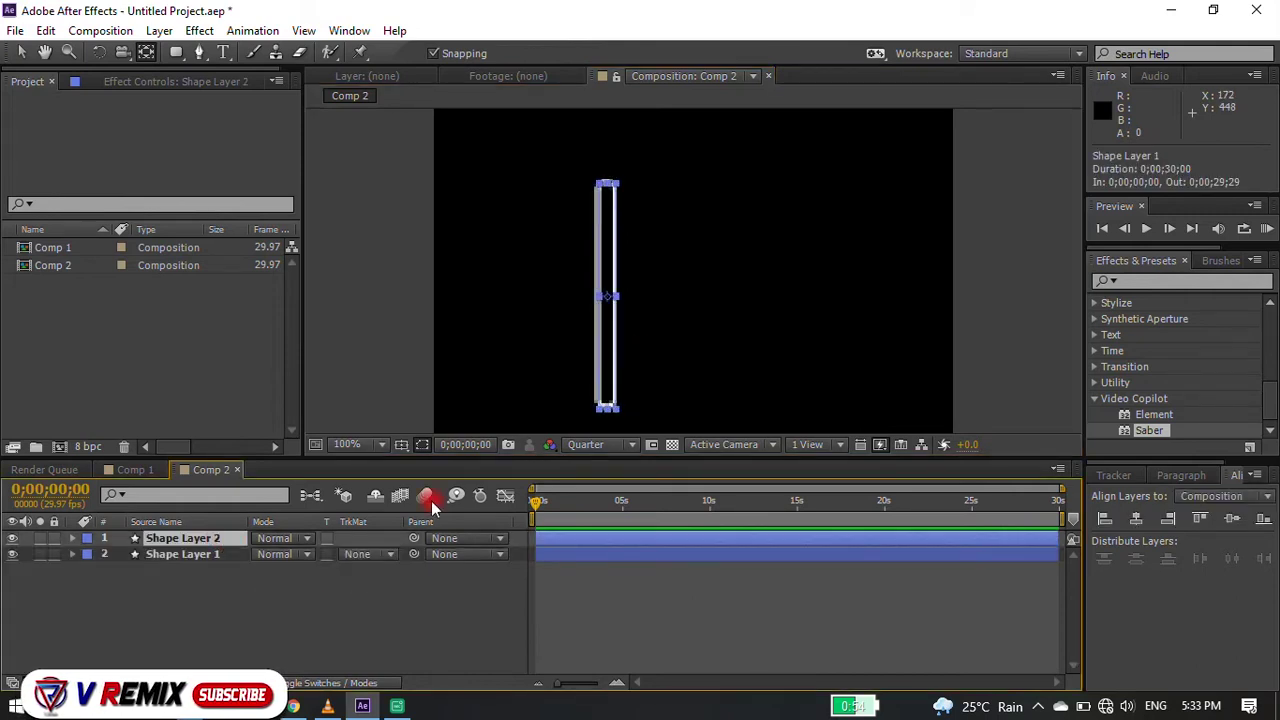
pyautogui.press('t')
pyautogui.press('t')
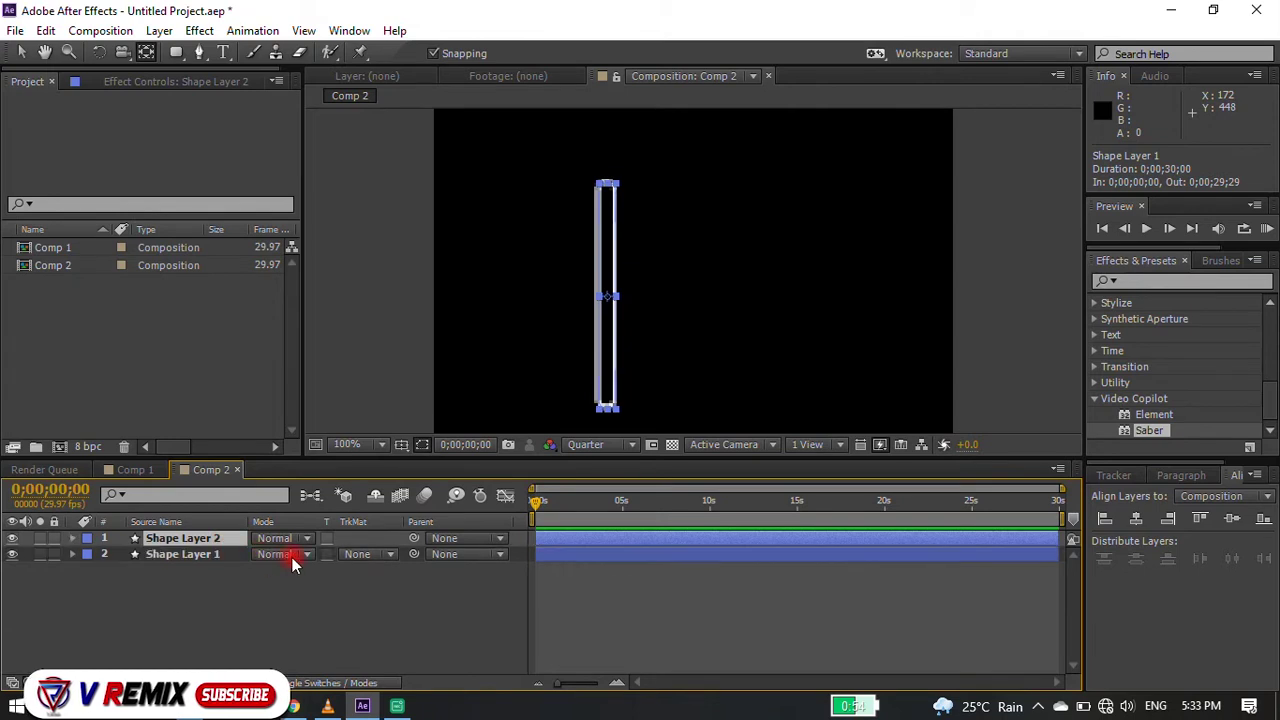
pyautogui.press('r')
pyautogui.click(283, 555)
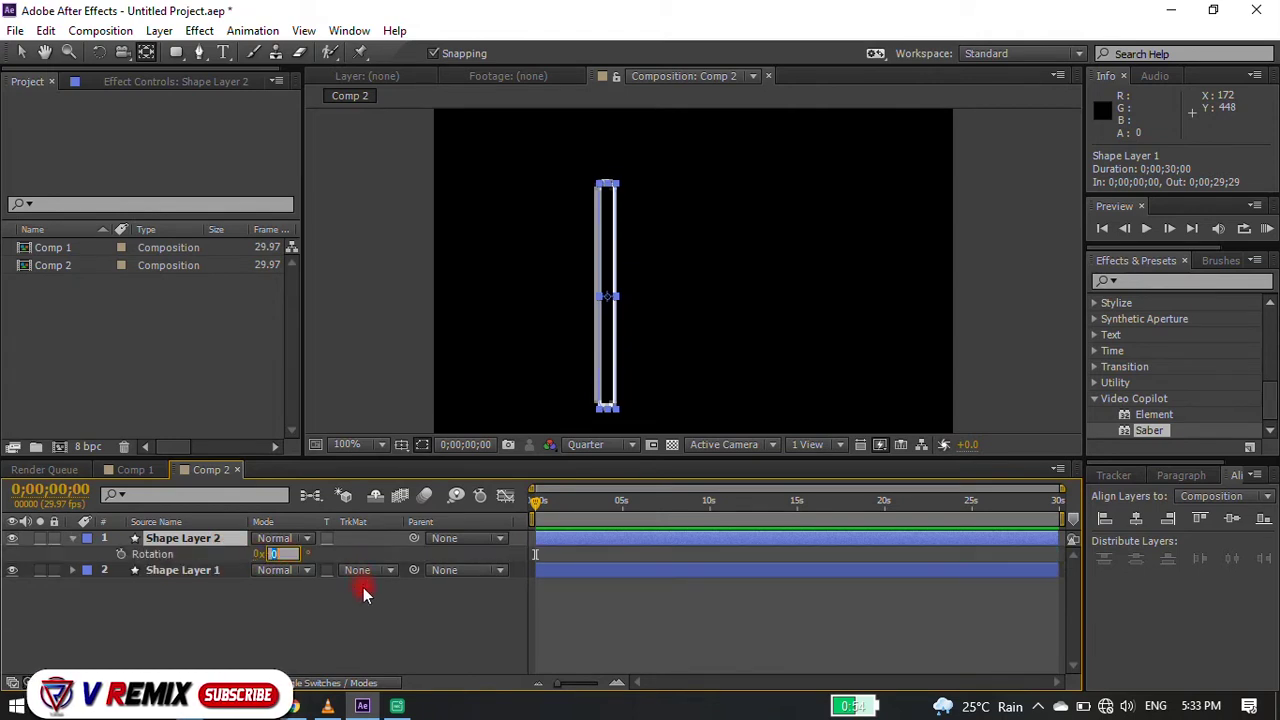
pyautogui.write('90')
pyautogui.click(332, 605)
# Step: Pre-compose both bar layers into Pre-comp 1
pyautogui.click(180, 574)
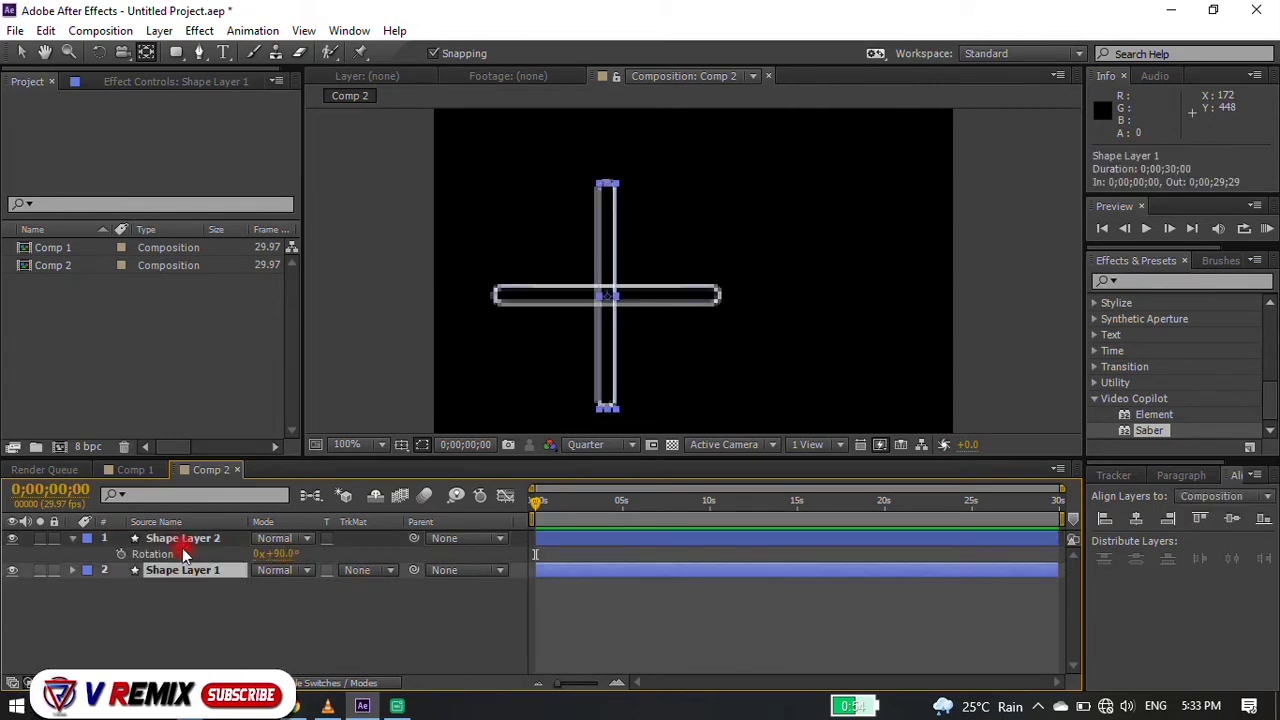
pyautogui.keyDown('ctrl'); pyautogui.click(183, 540); pyautogui.keyUp('ctrl')
pyautogui.click(159, 30)
pyautogui.click(314, 703)
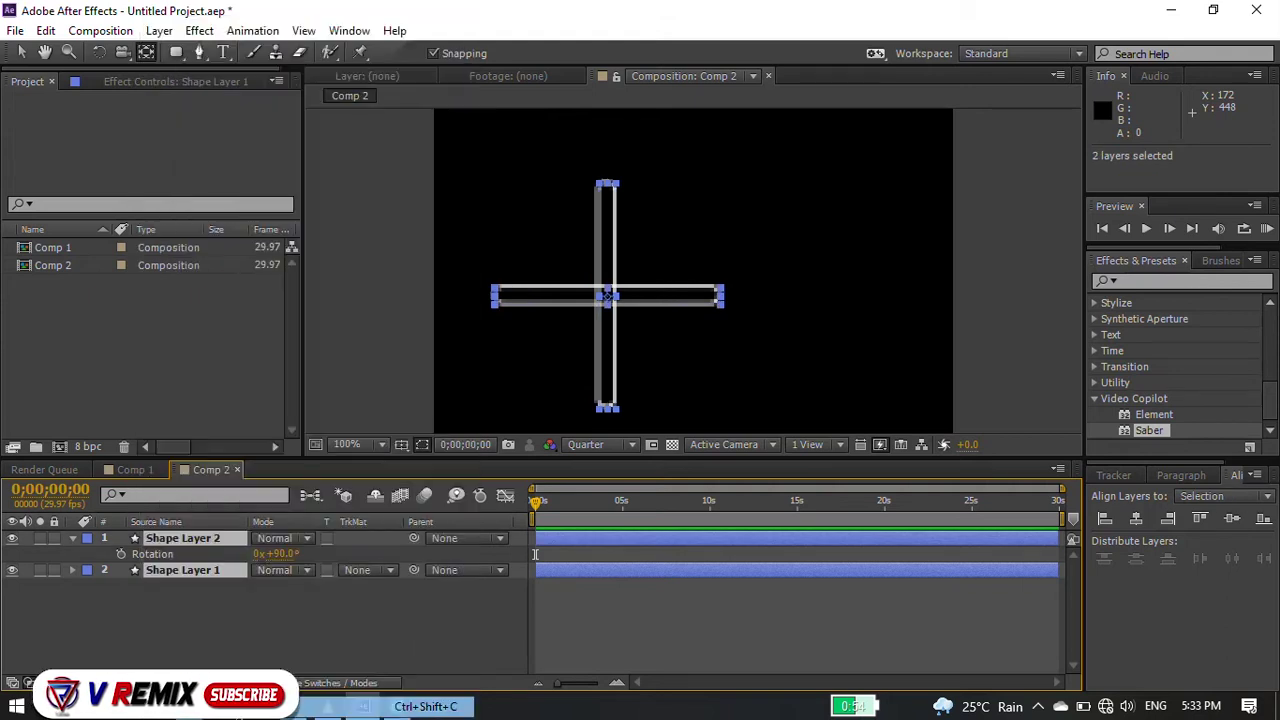
pyautogui.click(700, 449)
pyautogui.click(173, 542)
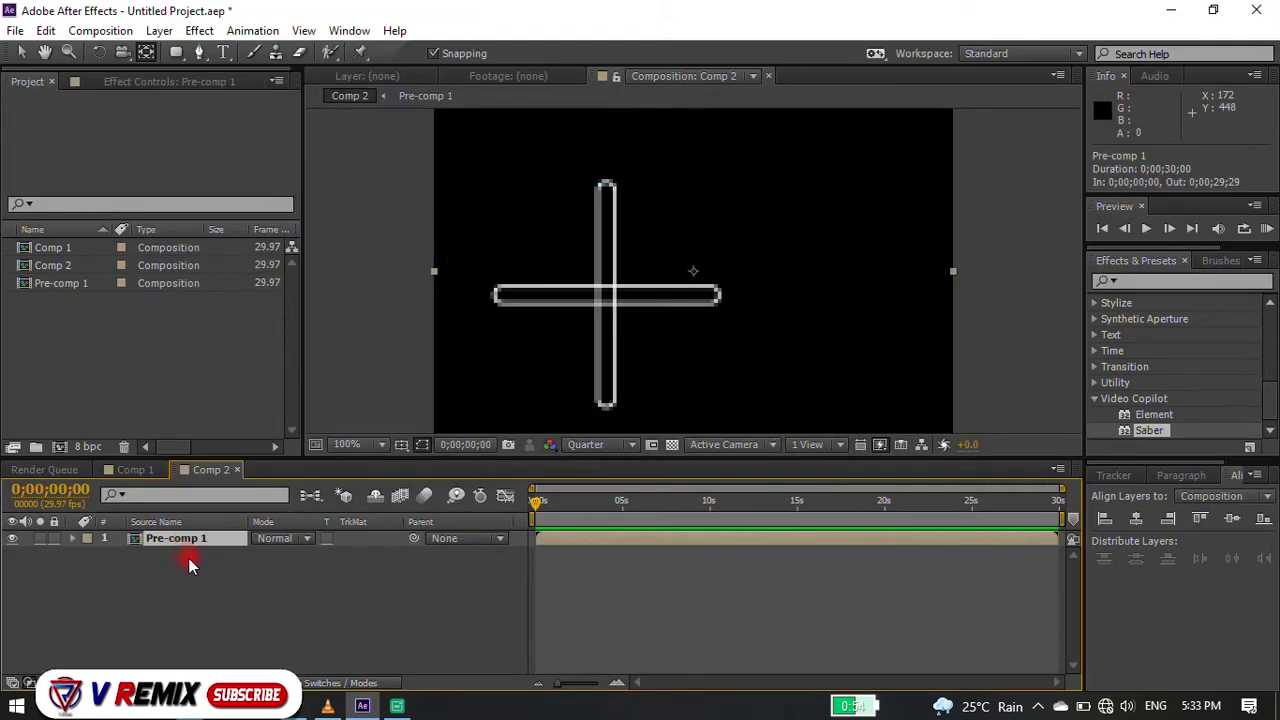
# Step: Duplicate Pre-comp 1, centre the copy's anchor on the cross and rotate it 45°
pyautogui.hotkey('ctrl', 'd')
pyautogui.press('r')
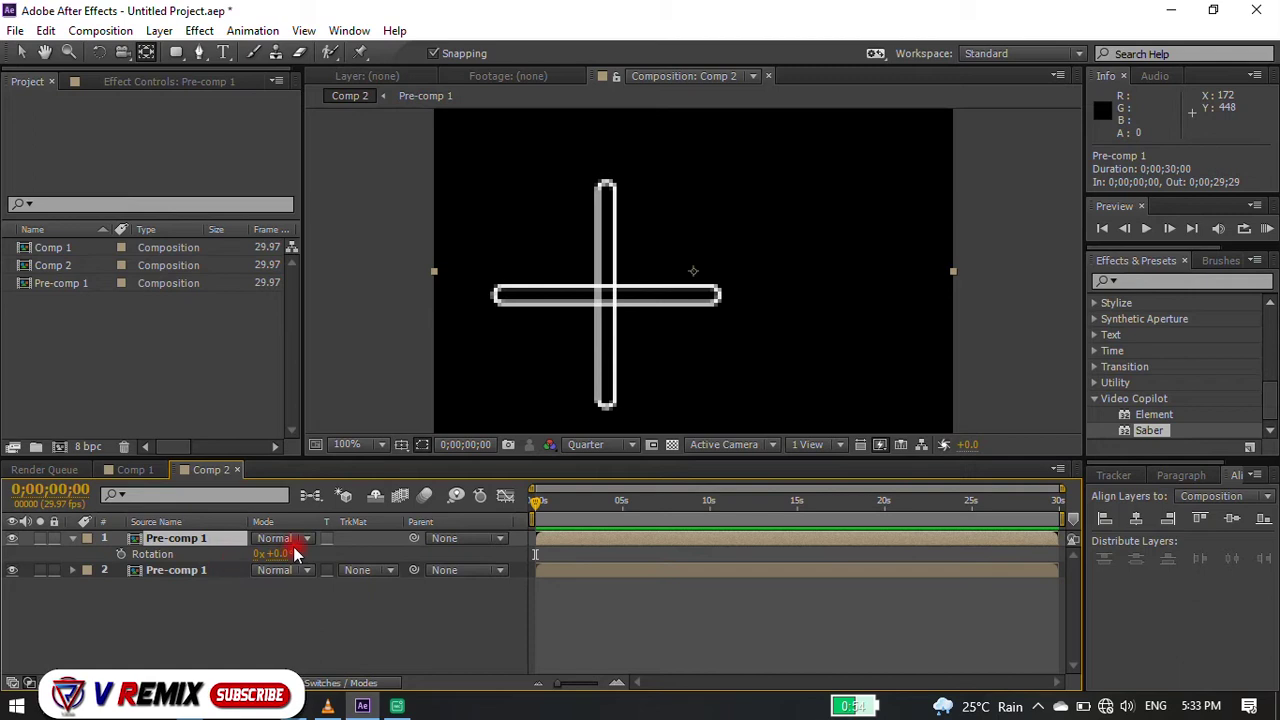
pyautogui.click(322, 619)
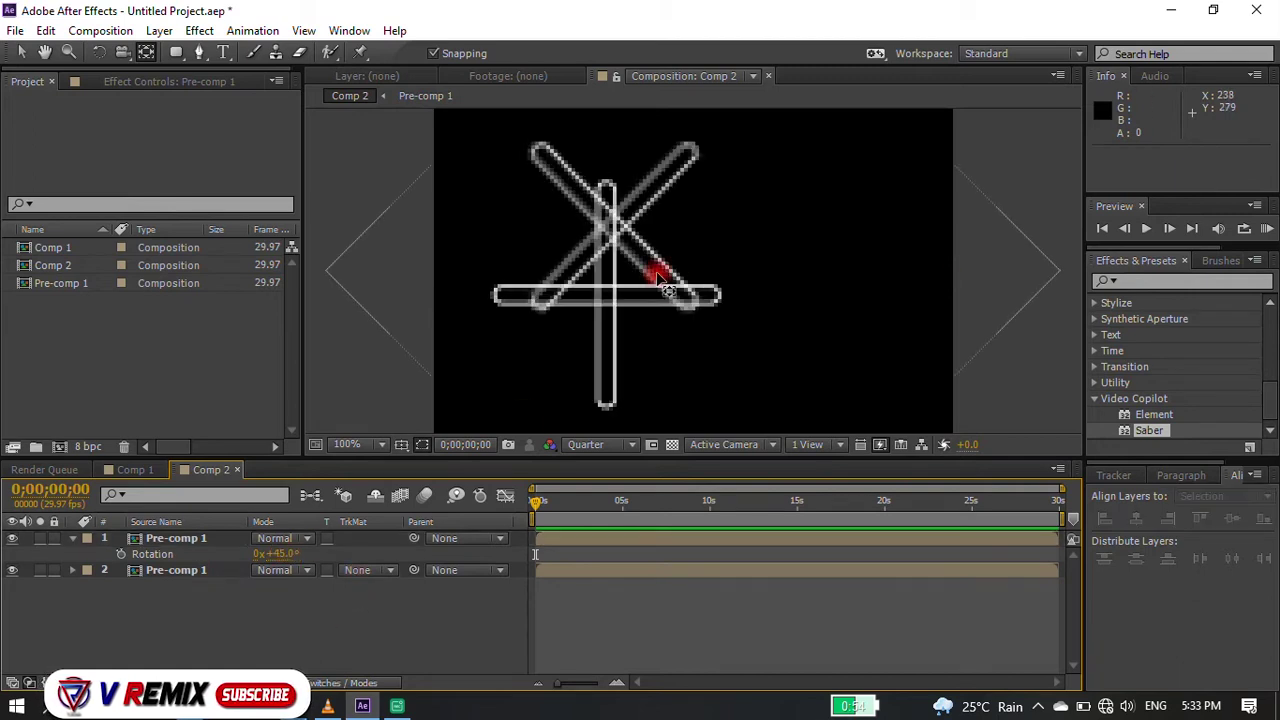
pyautogui.hotkey('ctrl', 'z')
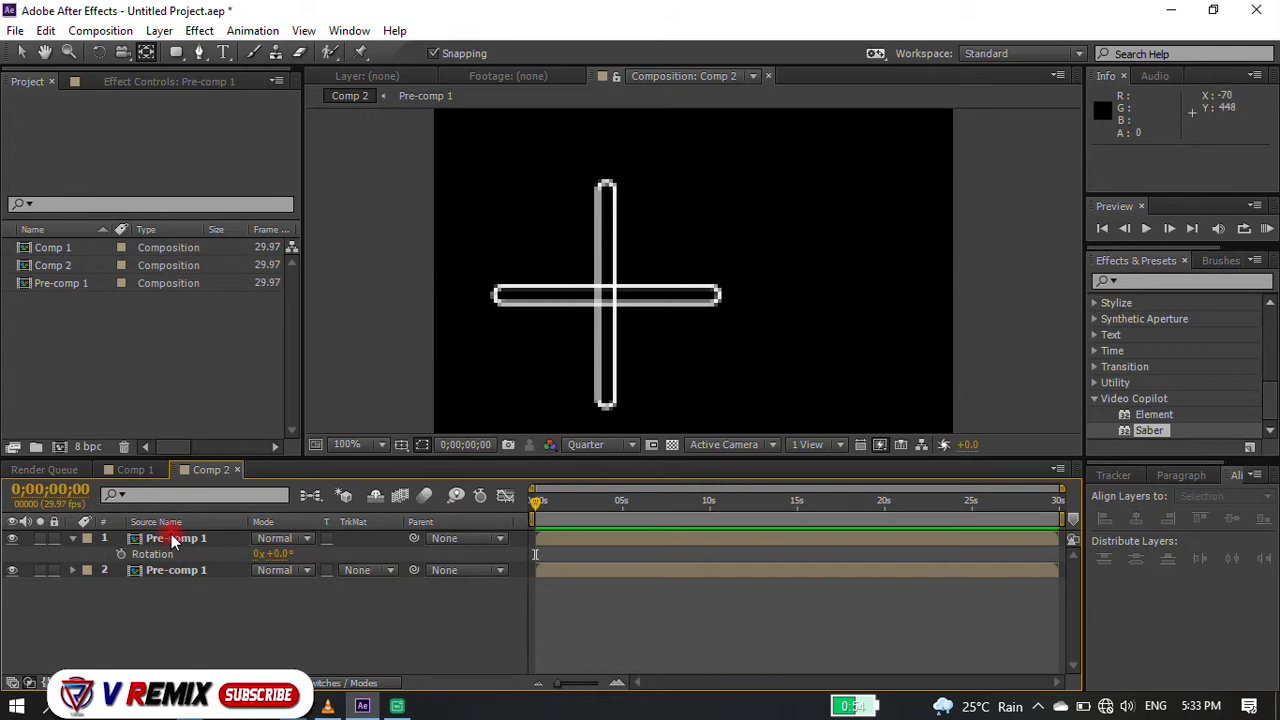
pyautogui.click(172, 538)
pyautogui.moveTo(694, 276); pyautogui.dragTo(631, 302)
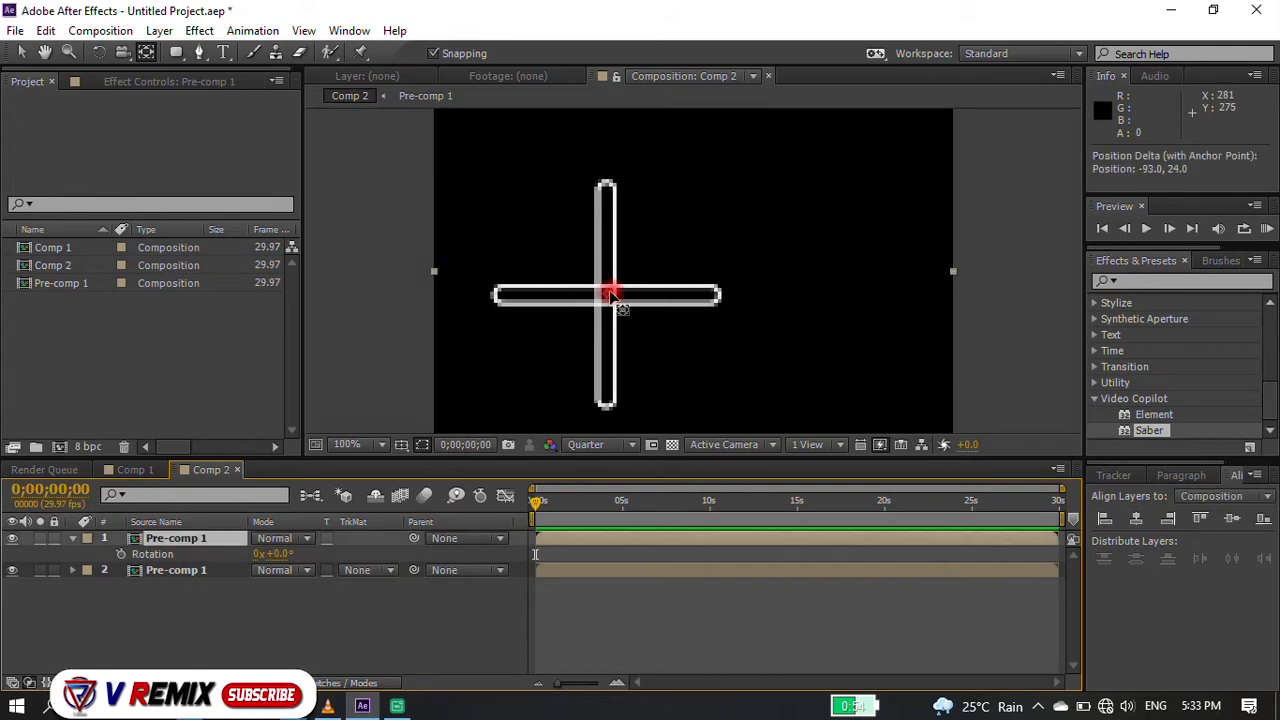
pyautogui.click(282, 554)
pyautogui.click(308, 608)
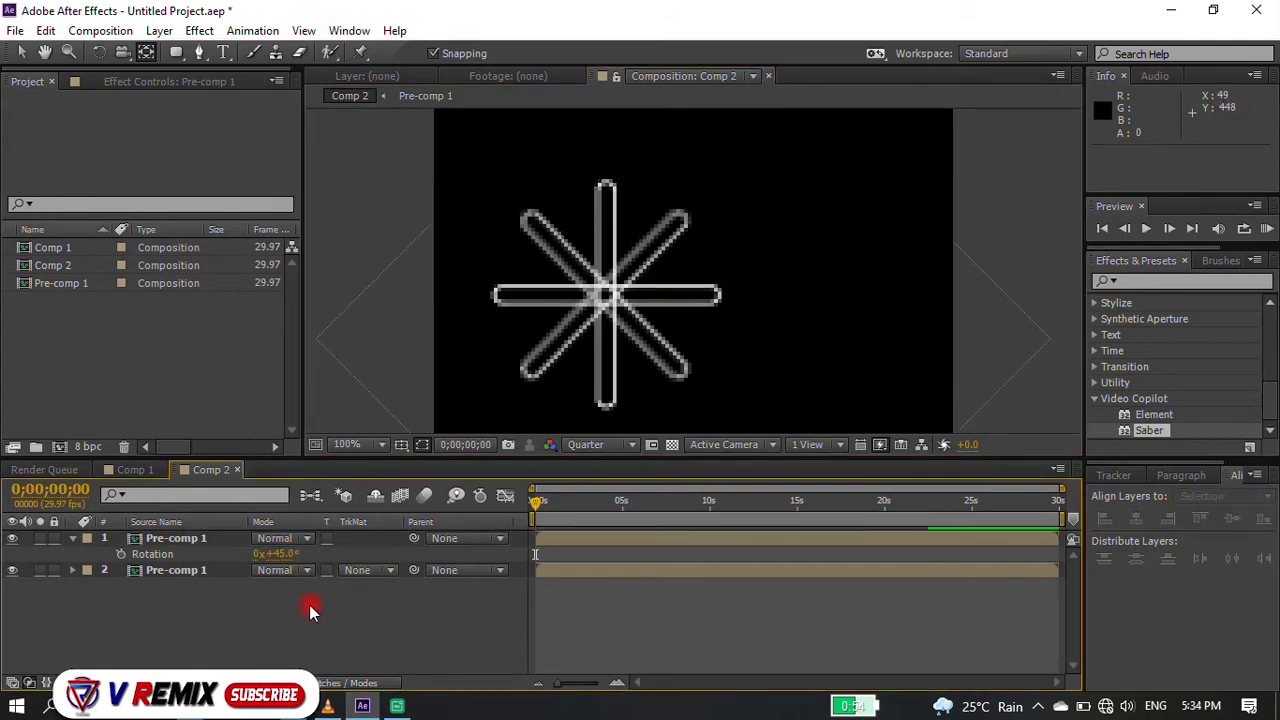
pyautogui.click(72, 539)
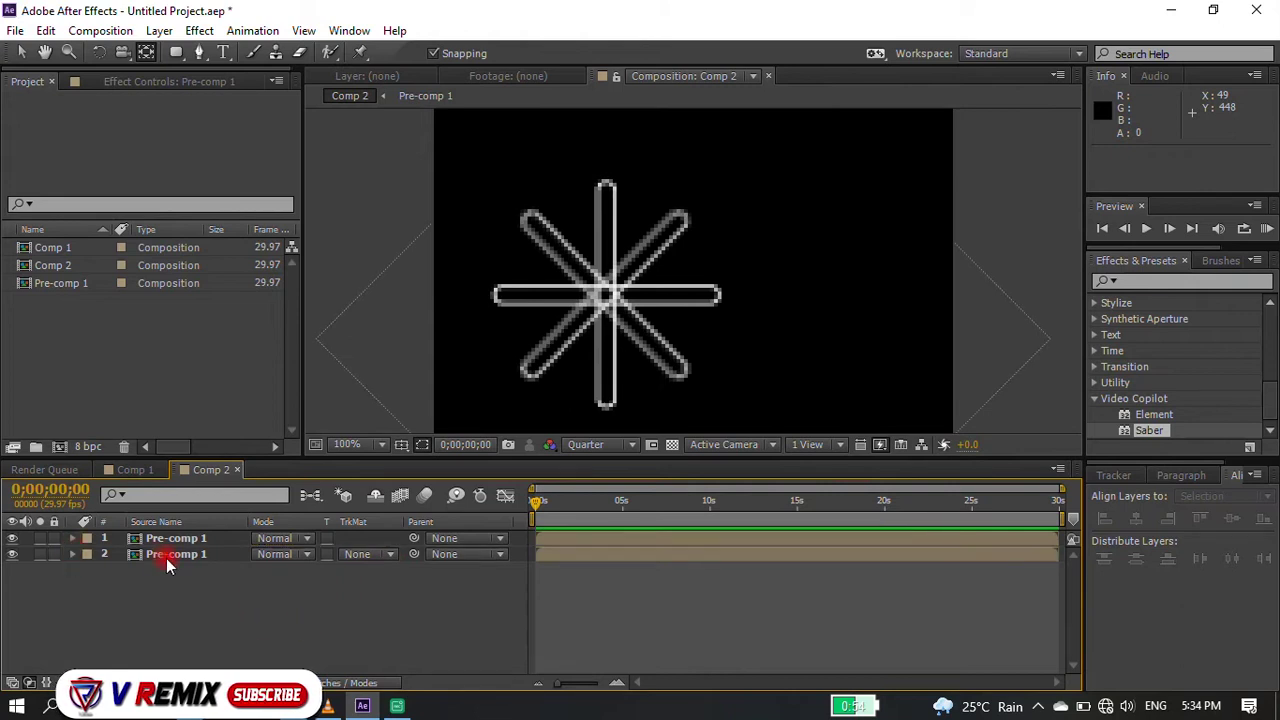
# Step: Pre-compose both cross layers into Pre-comp 2
pyautogui.hotkey('ctrl', 'a')
pyautogui.click(199, 30)
pyautogui.moveTo(159, 30)
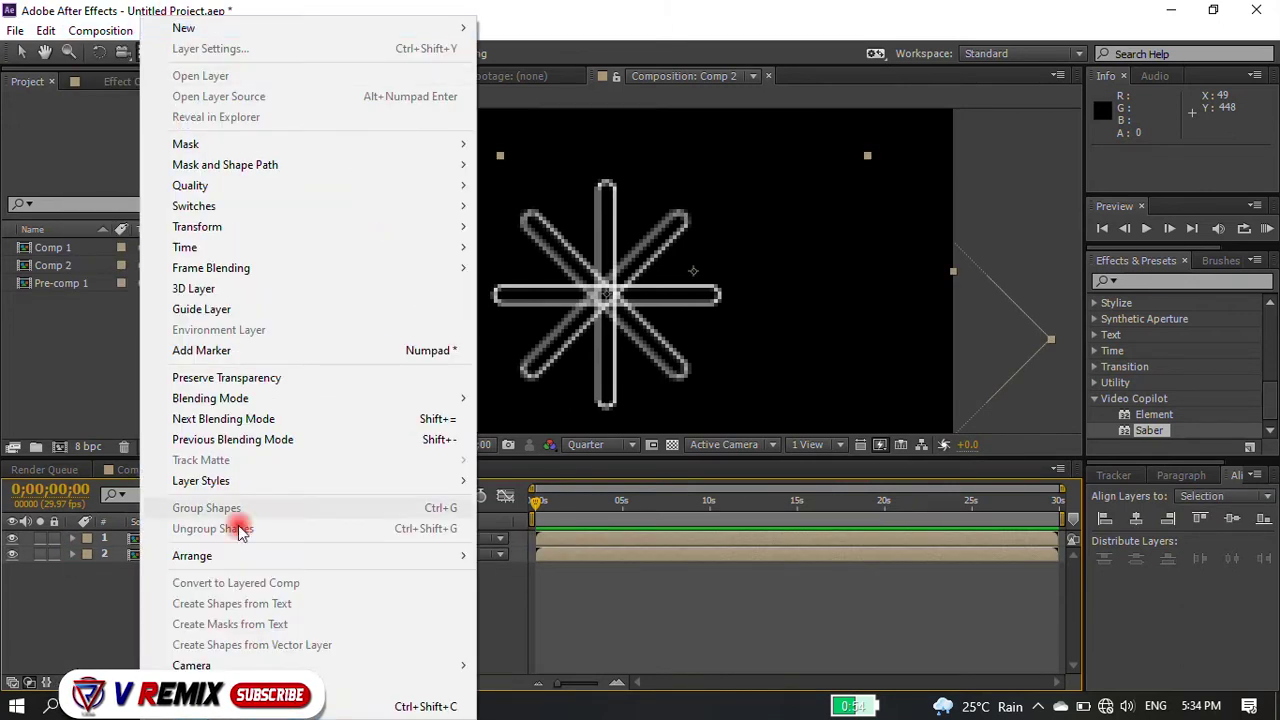
pyautogui.click(270, 706)
pyautogui.click(705, 452)
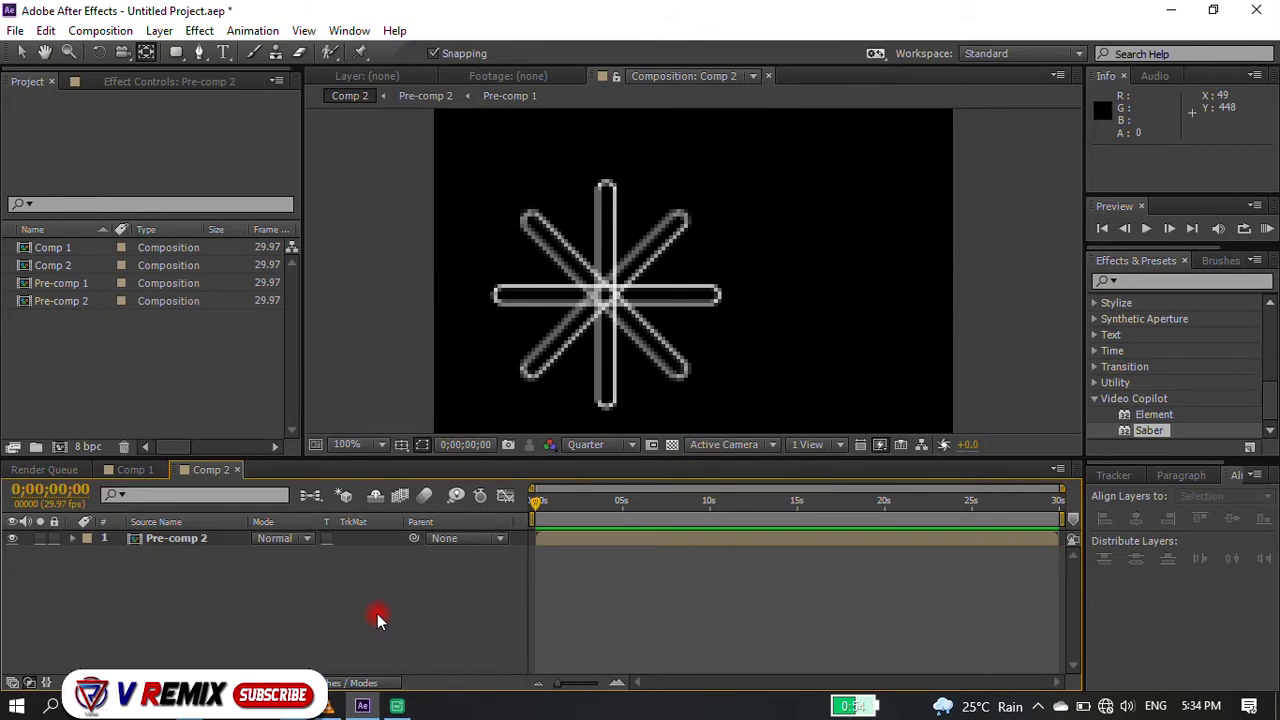
# Step: Draw a circle outline right of the star and centre its anchor point inside it
pyautogui.moveTo(176, 53); pyautogui.dragTo(232, 94)
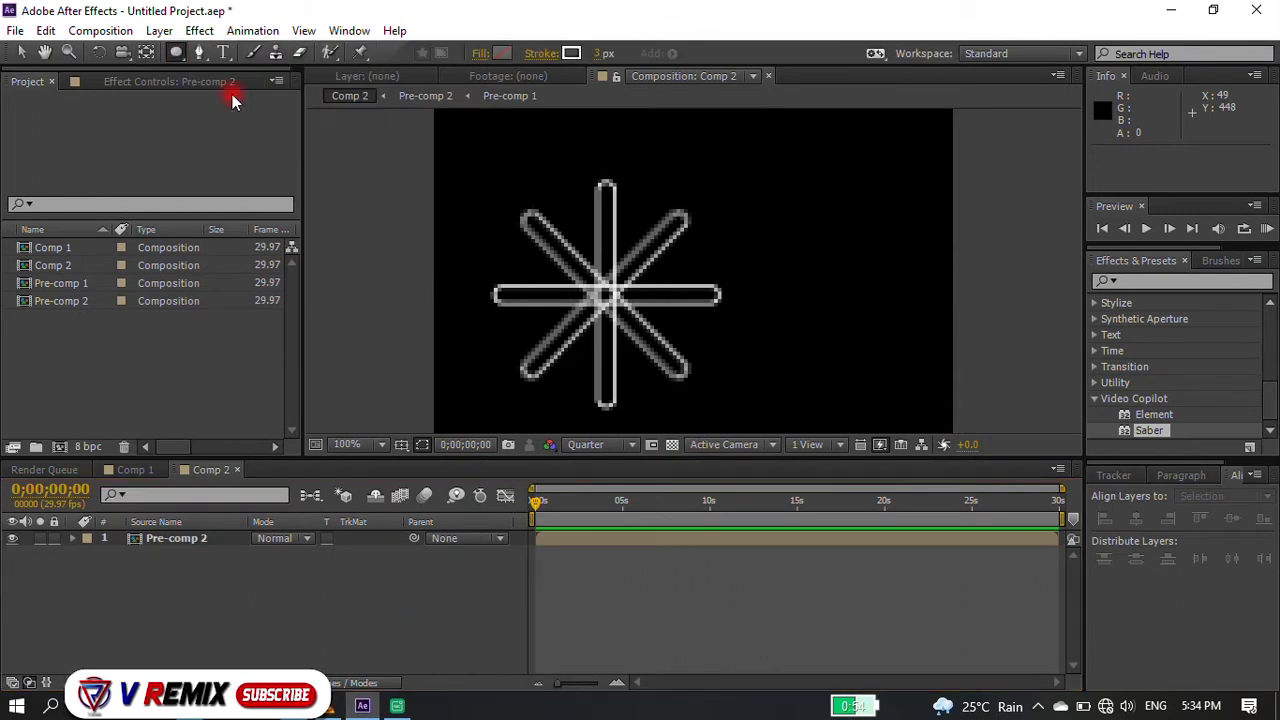
pyautogui.moveTo(758, 199); pyautogui.dragTo(910, 379)
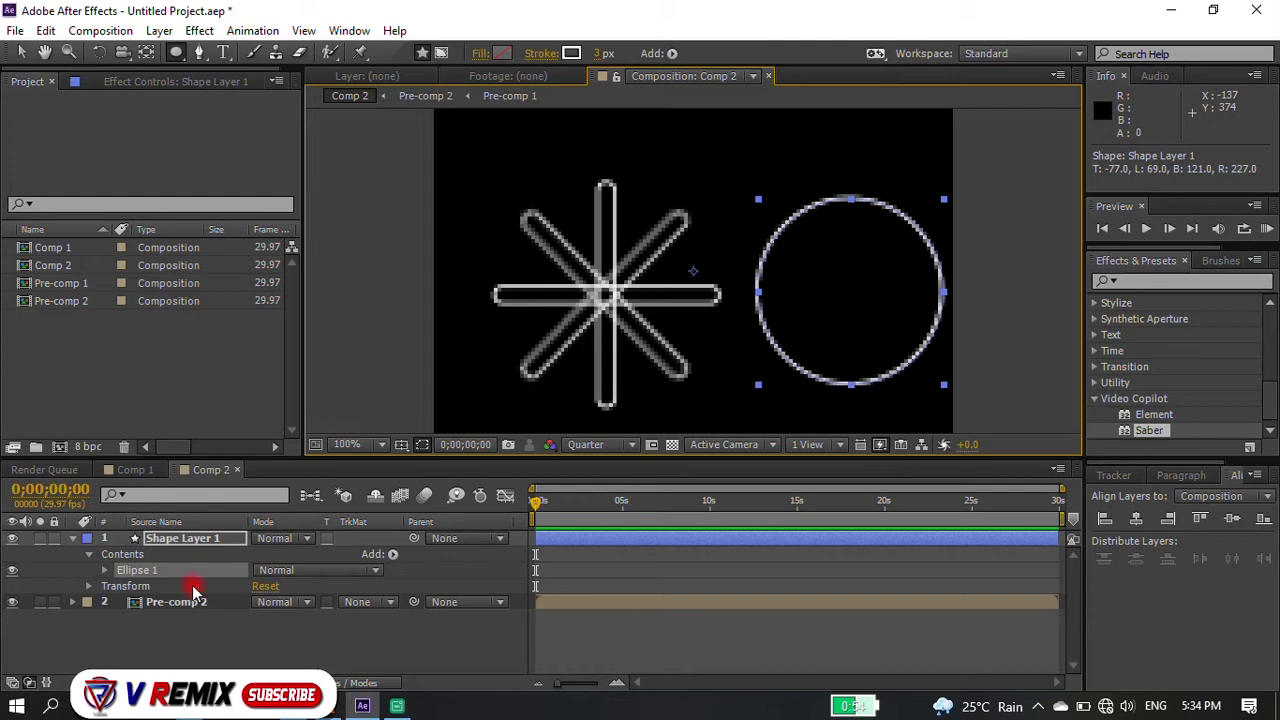
pyautogui.click(125, 605)
pyautogui.click(75, 540)
pyautogui.press('y')
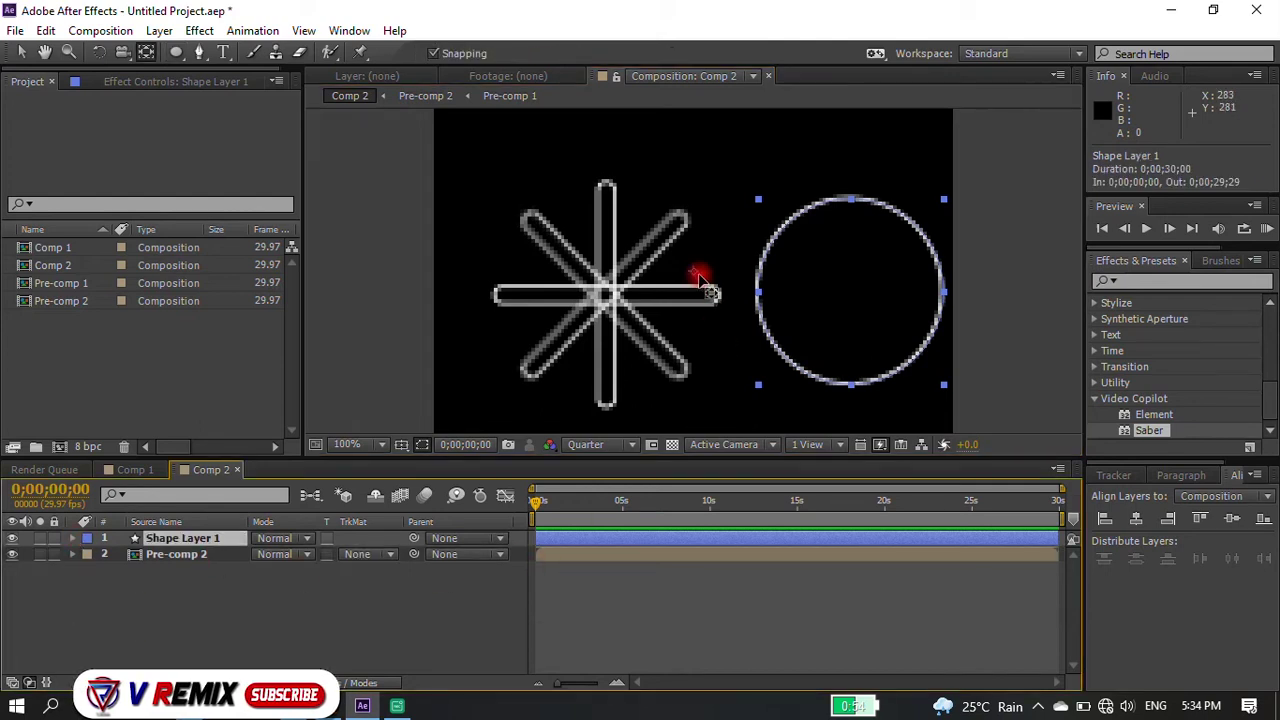
pyautogui.moveTo(693, 270); pyautogui.dragTo(850, 291)
# Step: Align the star and circle layers with each other using the Align panel
pyautogui.hotkey('ctrl', 'a')
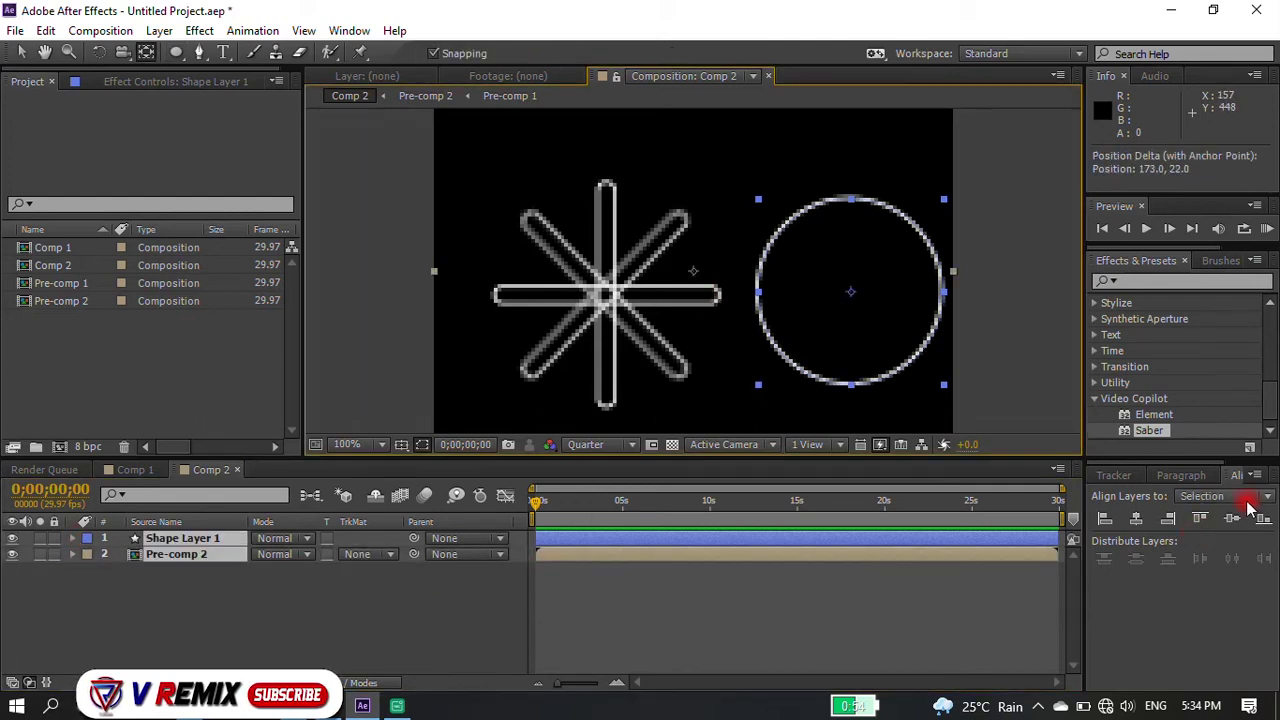
pyautogui.click(1232, 518)
pyautogui.click(1150, 518)
pyautogui.click(834, 647)
pyautogui.click(851, 264)
pyautogui.click(624, 367)
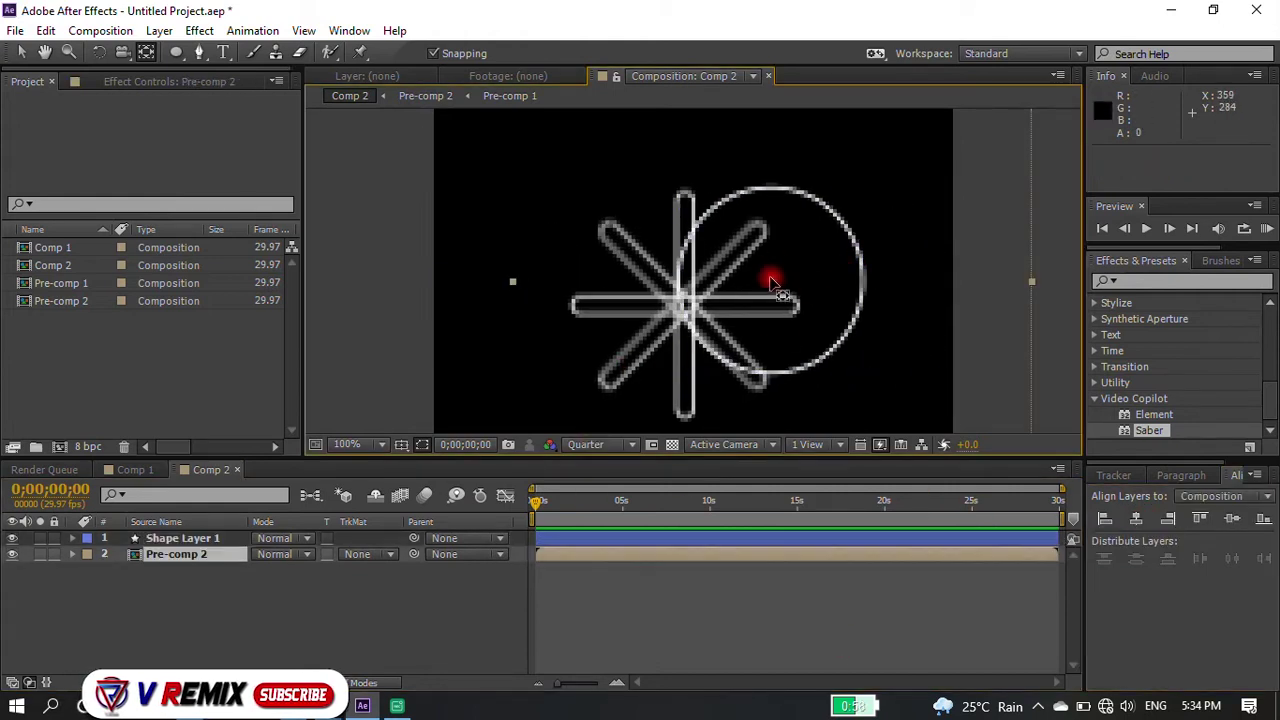
# Step: Move the circle's anchor point onto the star centre and select both layers
pyautogui.moveTo(770, 287); pyautogui.dragTo(692, 309)
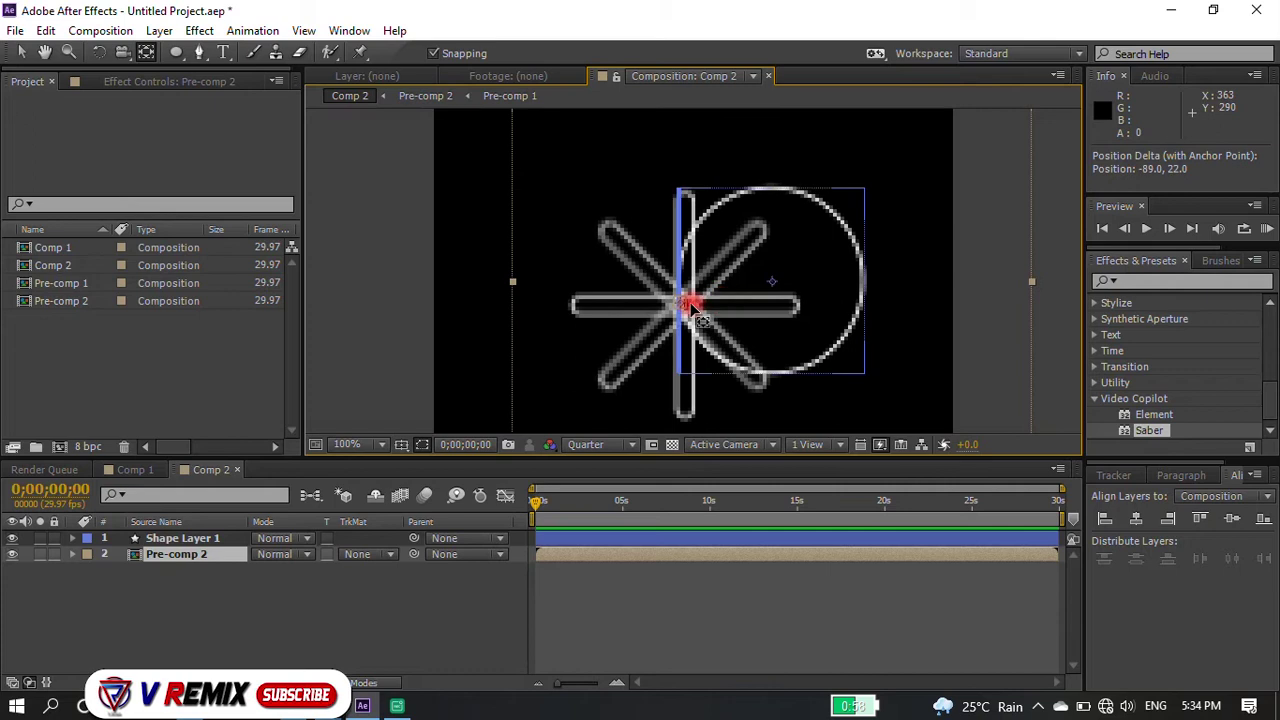
pyautogui.click(327, 606)
pyautogui.click(177, 555)
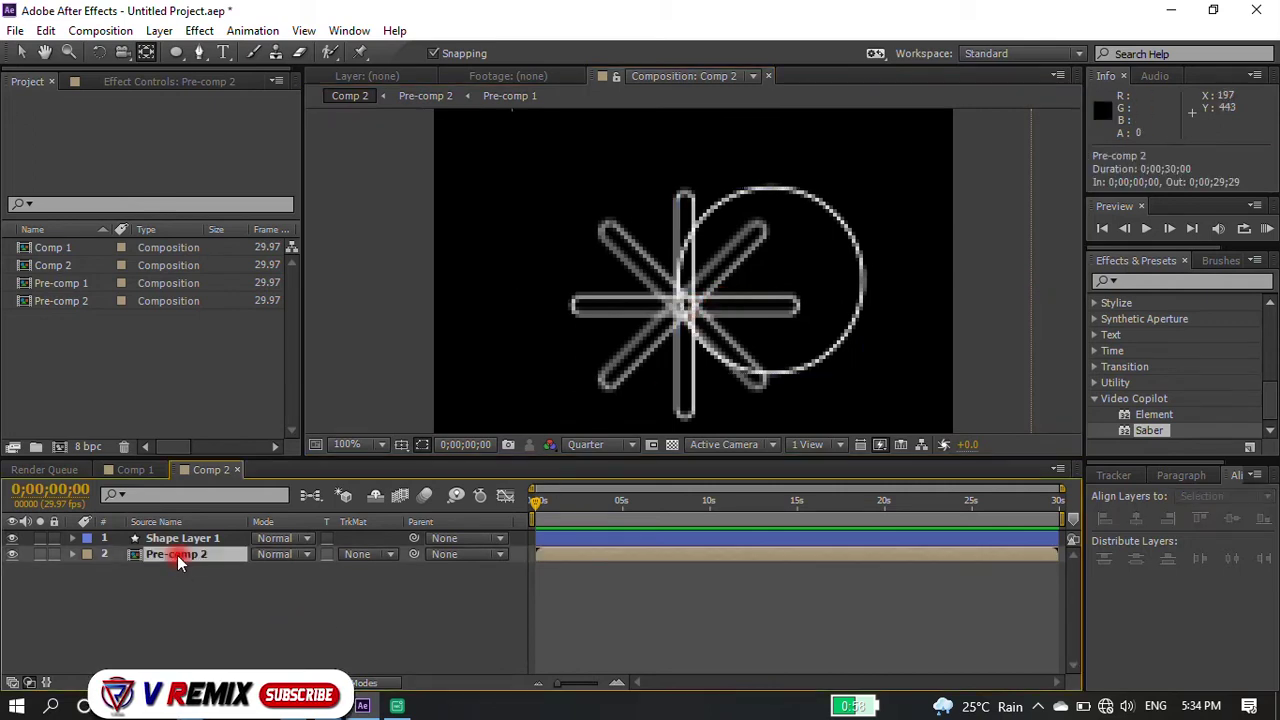
pyautogui.scroll(4, 859, 283)
pyautogui.scroll(2, 859, 283)
pyautogui.moveTo(780, 243); pyautogui.dragTo(829, 251)
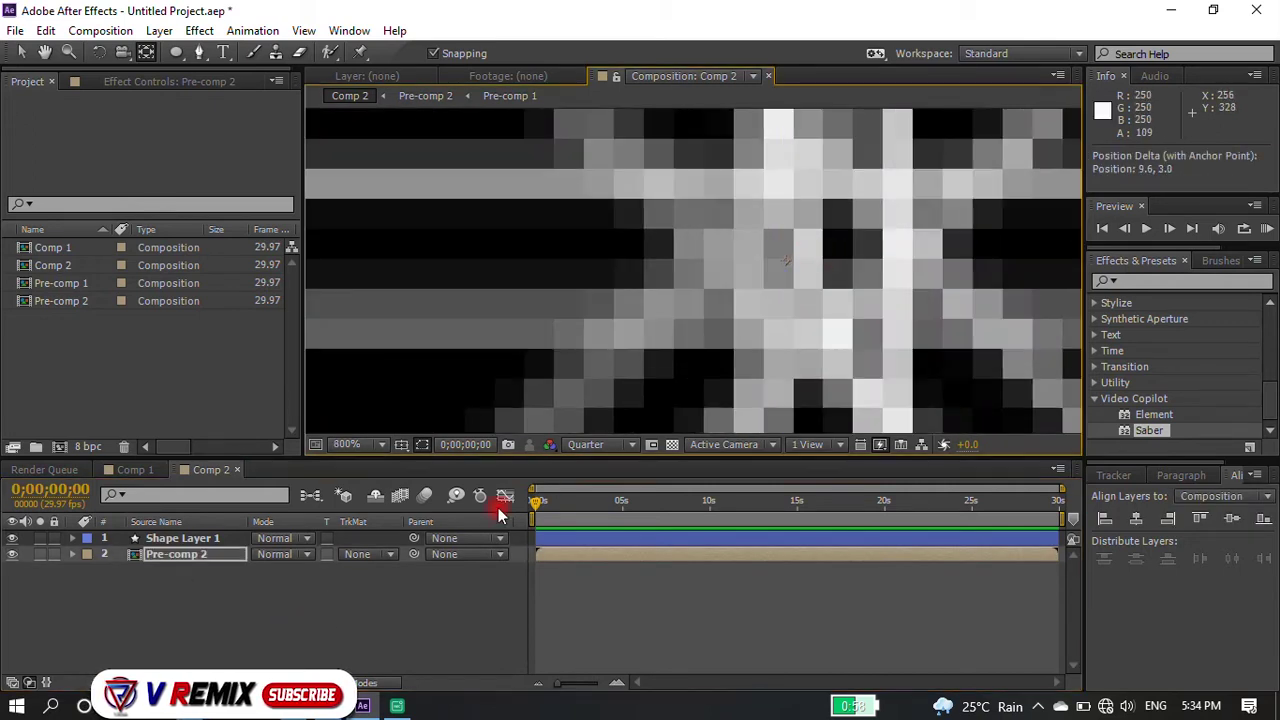
pyautogui.click(205, 540)
pyautogui.hotkey('ctrl', 'a')
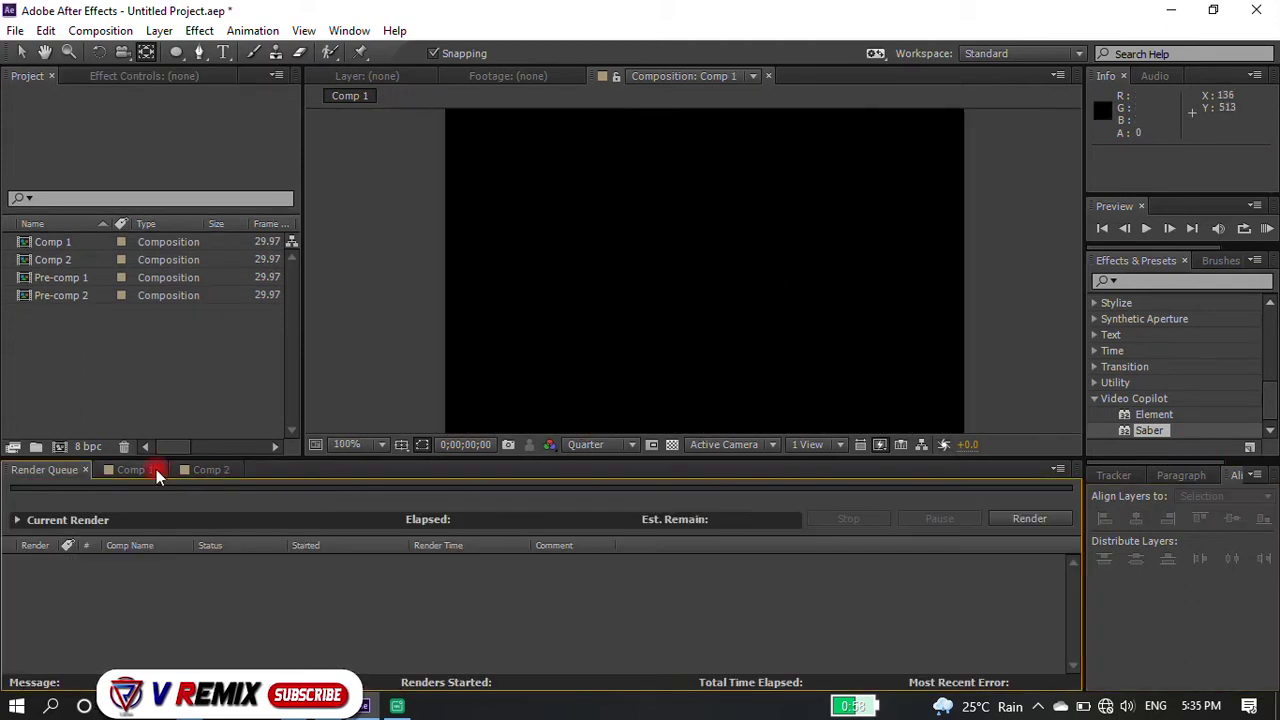
# Step: Drag the circle outline so it sits centred on the star in Comp 2
pyautogui.click(156, 469)
pyautogui.click(209, 468)
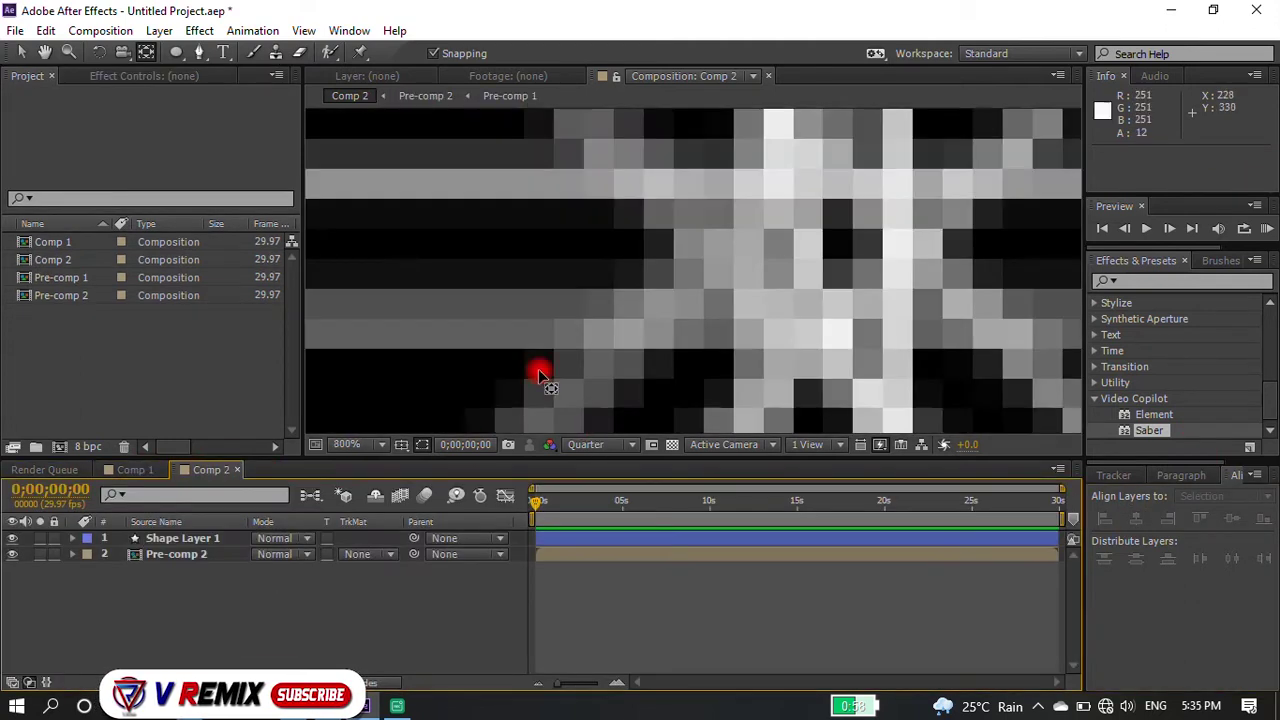
pyautogui.scroll(-8, 540, 375)
pyautogui.press('v')
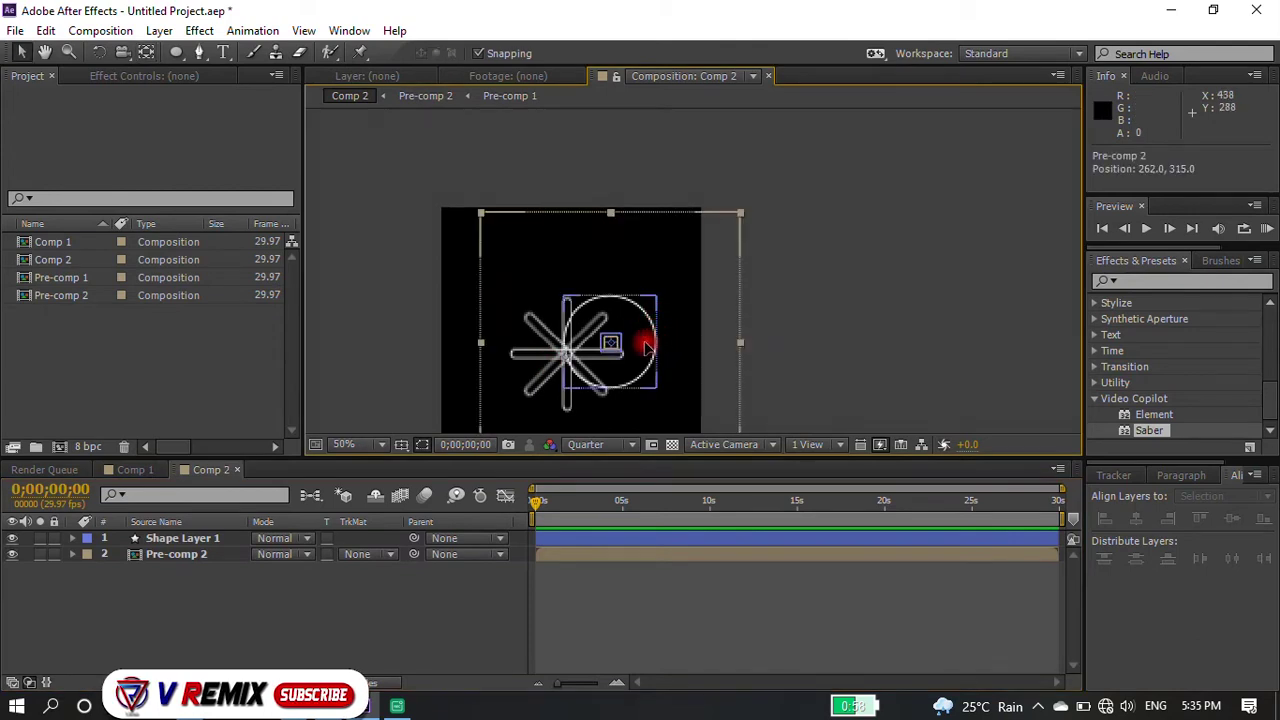
pyautogui.scroll(2, 640, 320)
pyautogui.click(647, 314)
pyautogui.moveTo(647, 314); pyautogui.dragTo(597, 292)
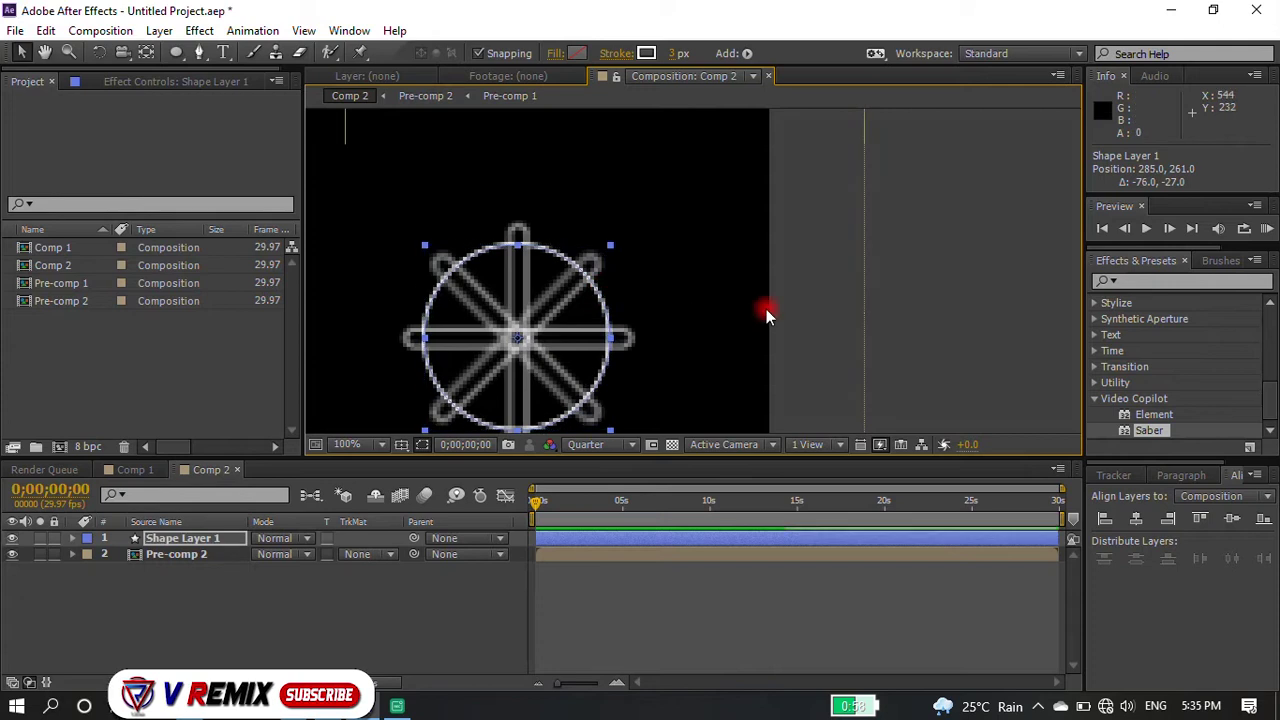
pyautogui.click(653, 338)
# Step: Rotate the wheel shape layer about 30° and scale it up to 108%
pyautogui.click(172, 538)
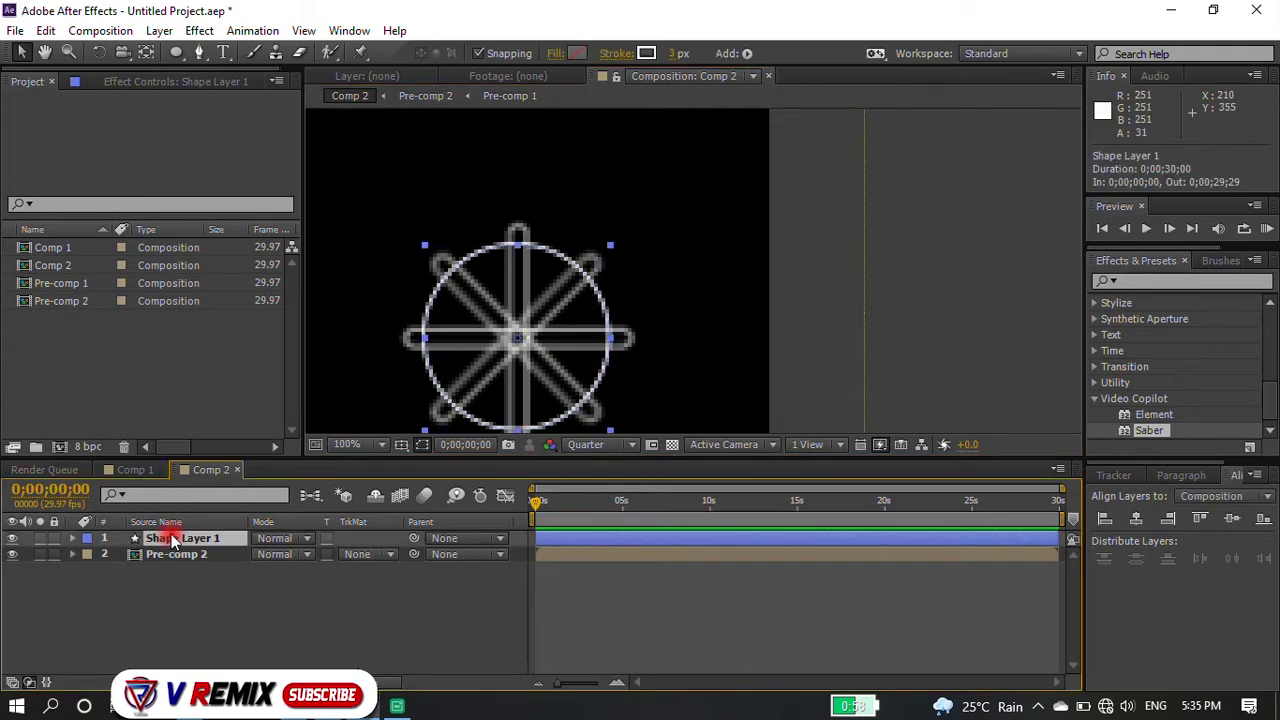
pyautogui.press('r')
pyautogui.moveTo(278, 553); pyautogui.dragTo(289, 553)
pyautogui.press('s')
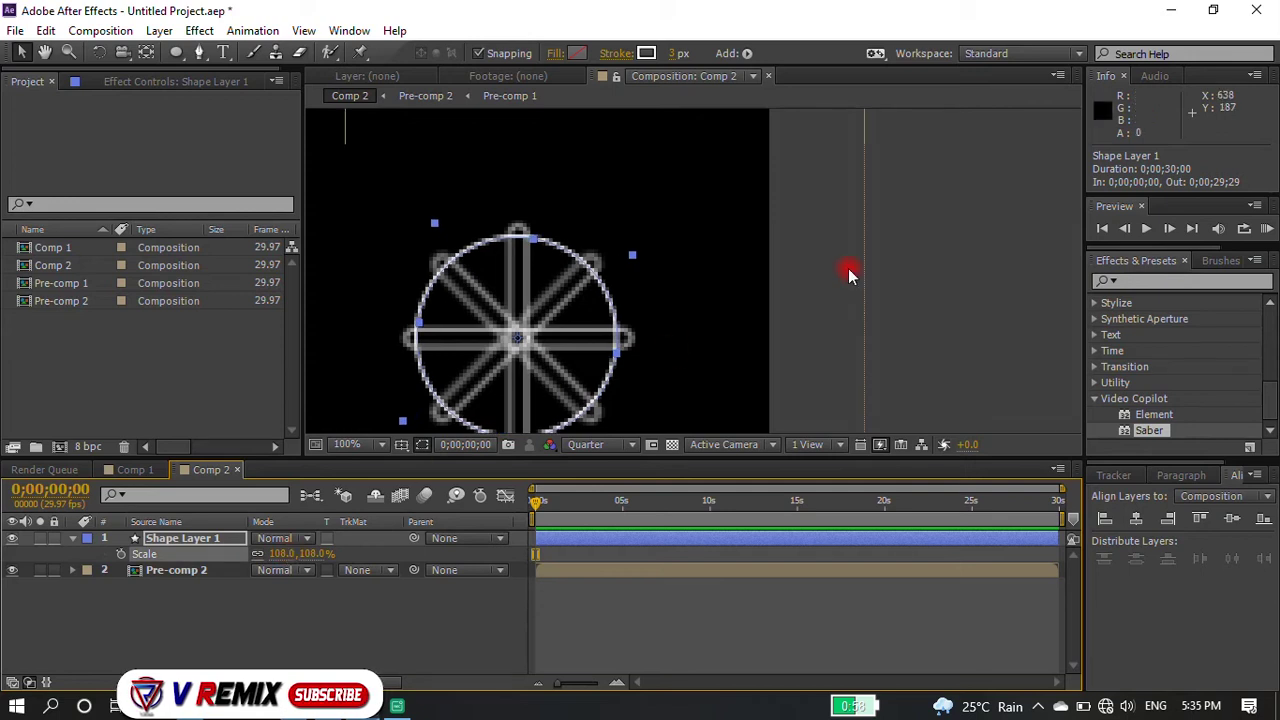
pyautogui.click(661, 321)
pyautogui.scroll(-2, 661, 321)
pyautogui.click(178, 538)
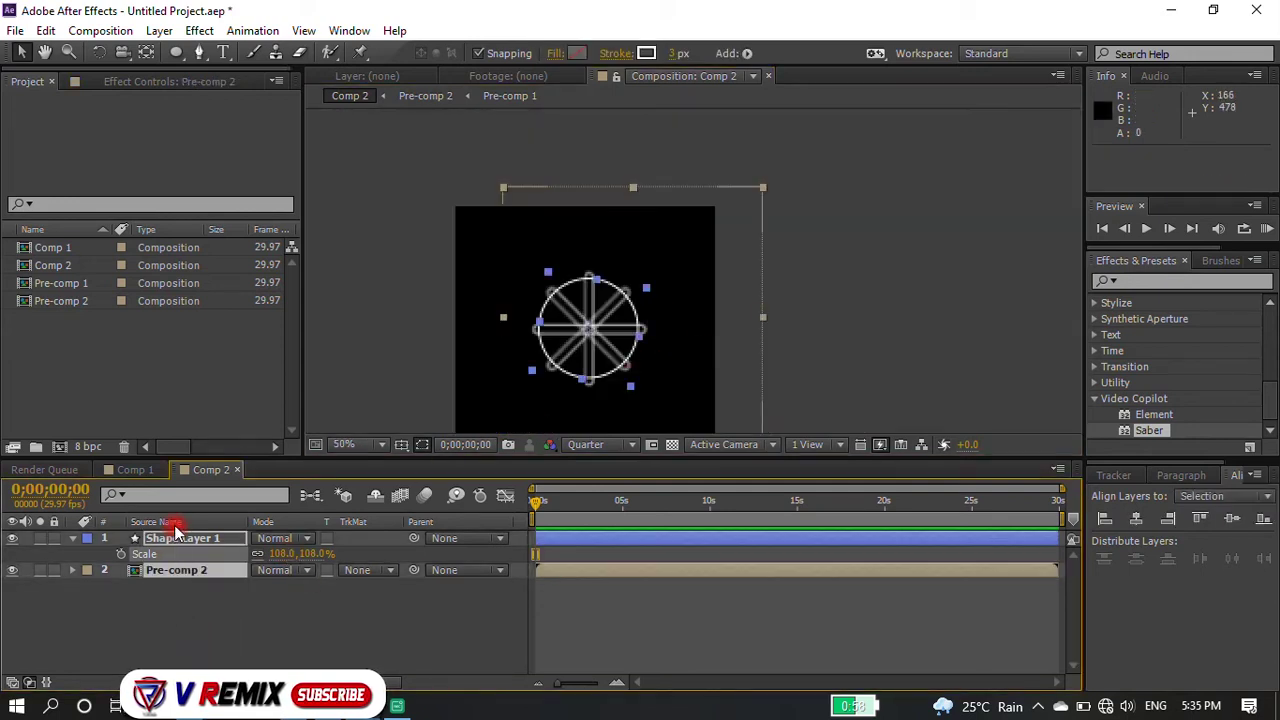
pyautogui.click(159, 30)
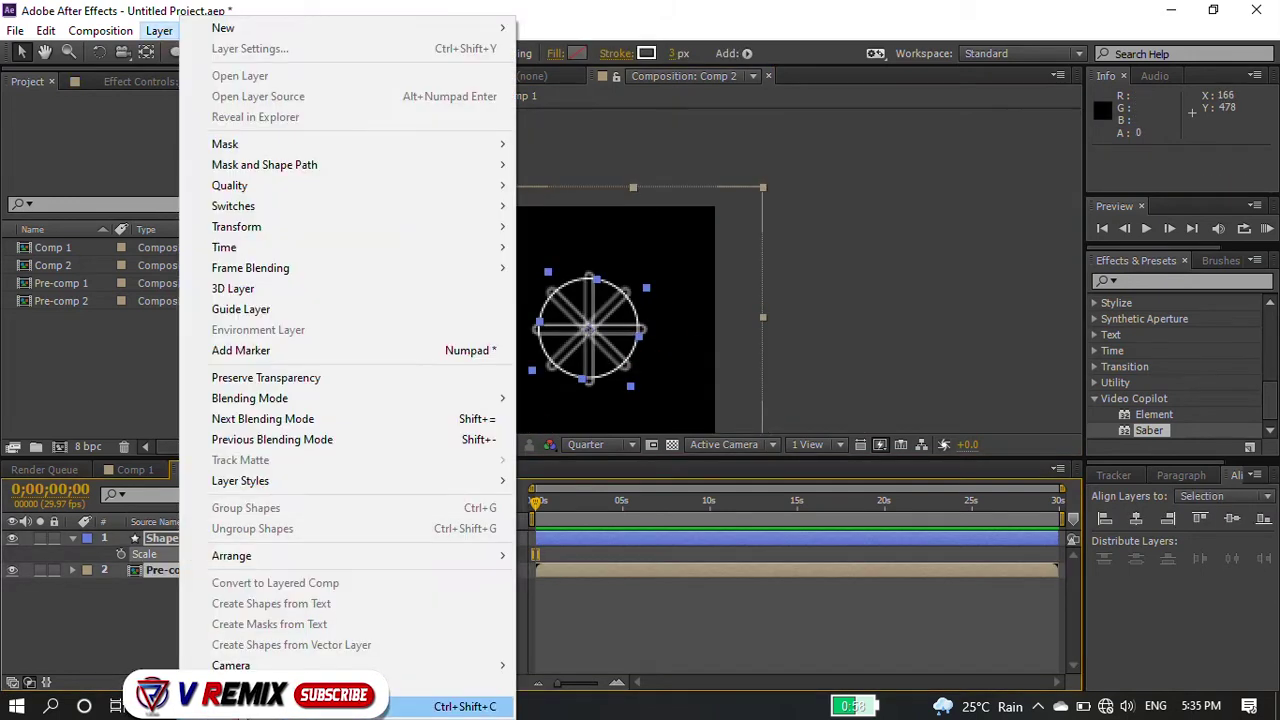
# Step: Nest the wheel into Pre-comp 3 and scale it down to 47%
pyautogui.click(200, 703)
pyautogui.click(715, 452)
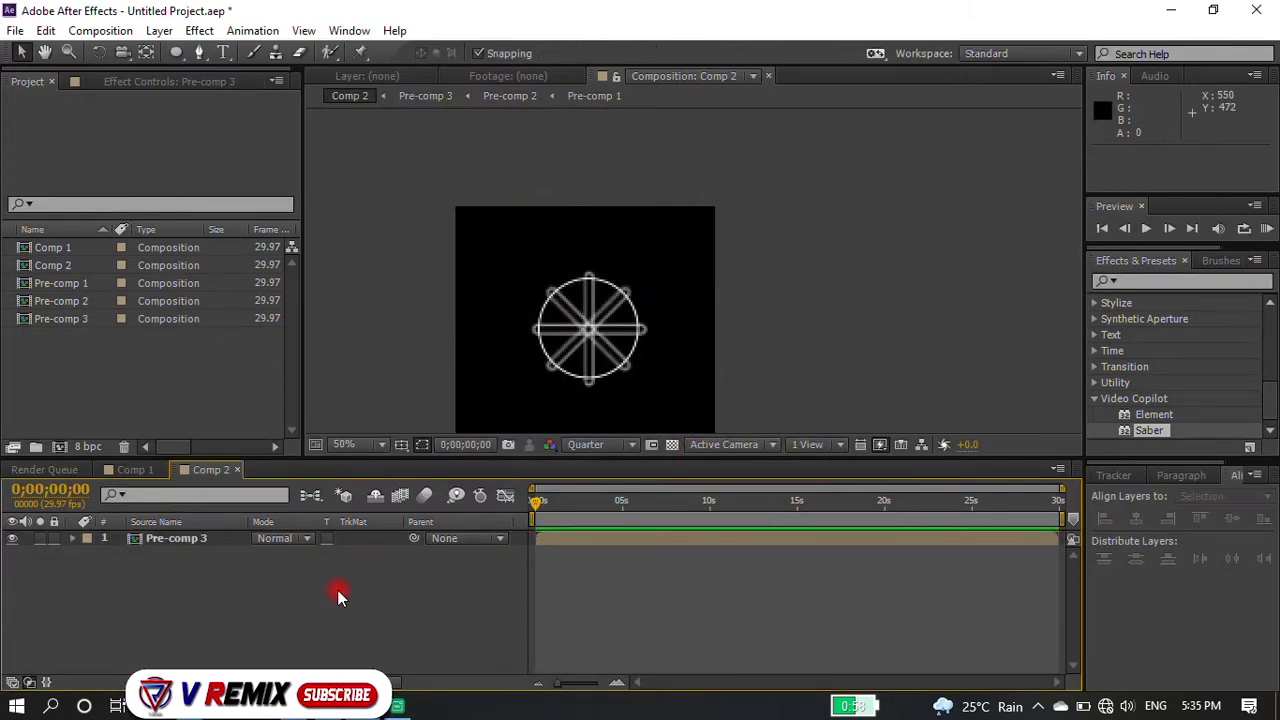
pyautogui.scroll(-2, 645, 362)
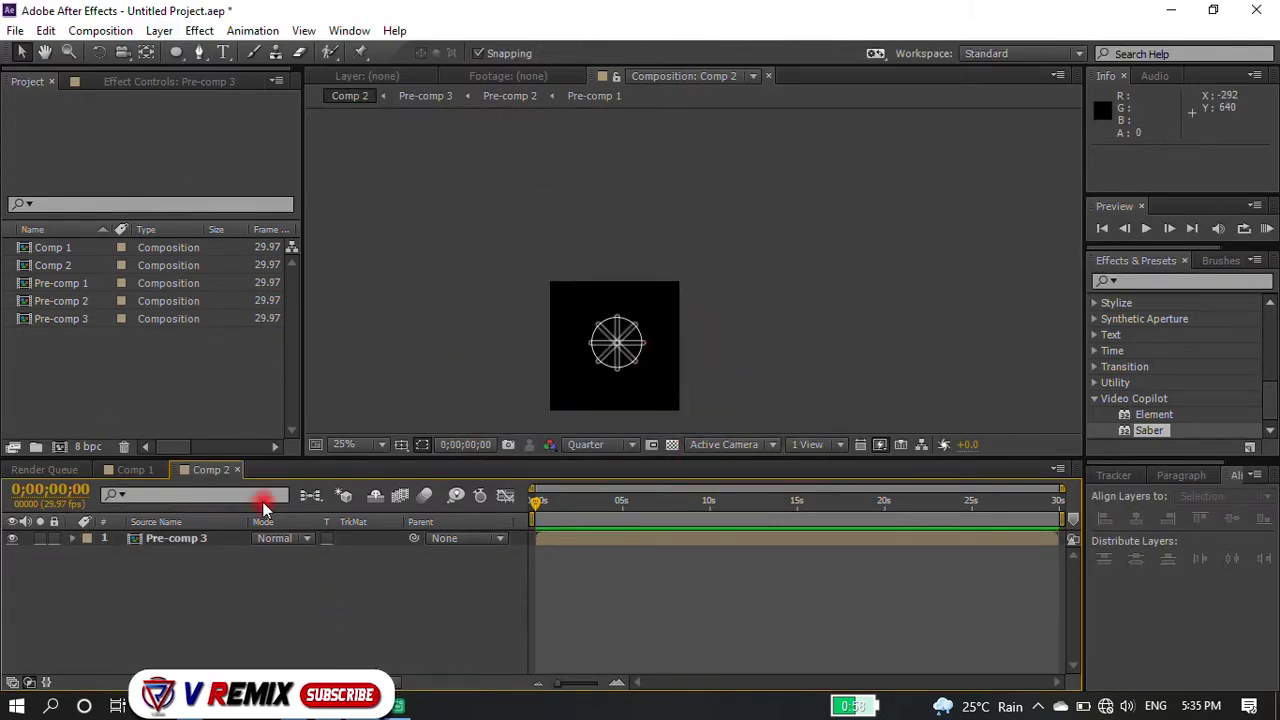
pyautogui.click(186, 540)
pyautogui.press('s')
pyautogui.moveTo(300, 554); pyautogui.dragTo(270, 554)
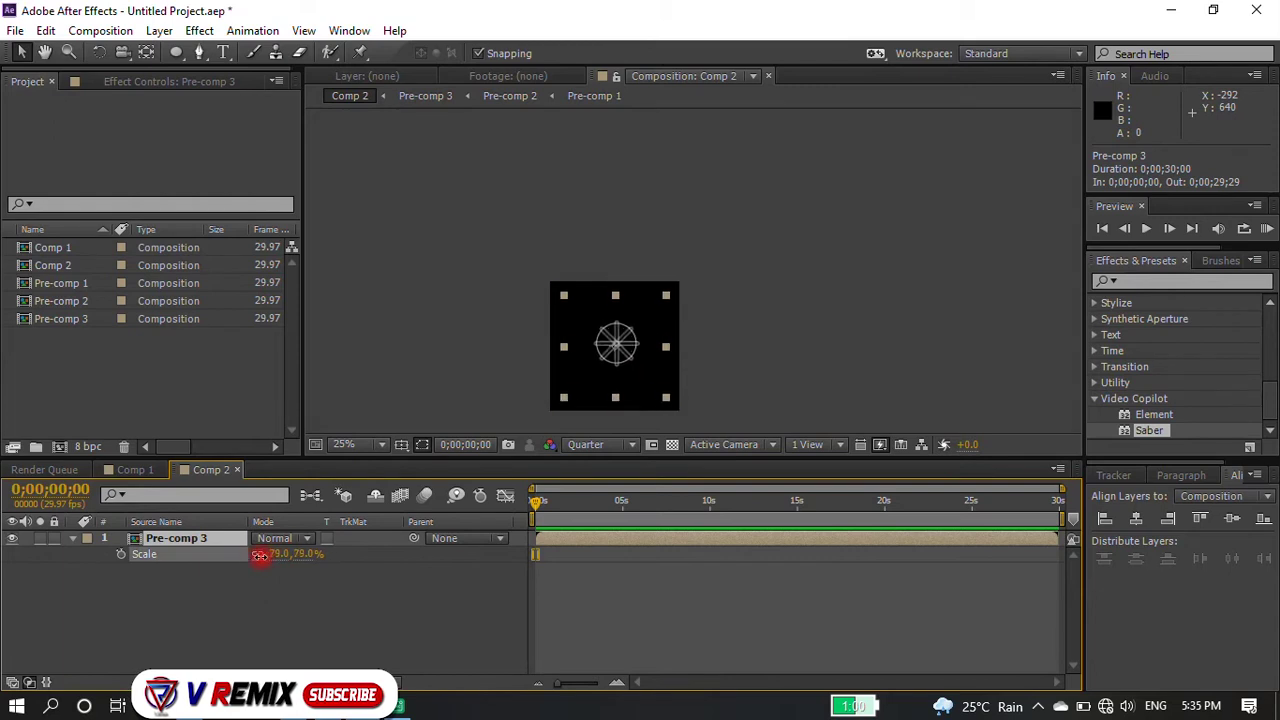
pyautogui.scroll(2, 625, 332)
pyautogui.scroll(2, 576, 362)
pyautogui.scroll(4, 554, 370)
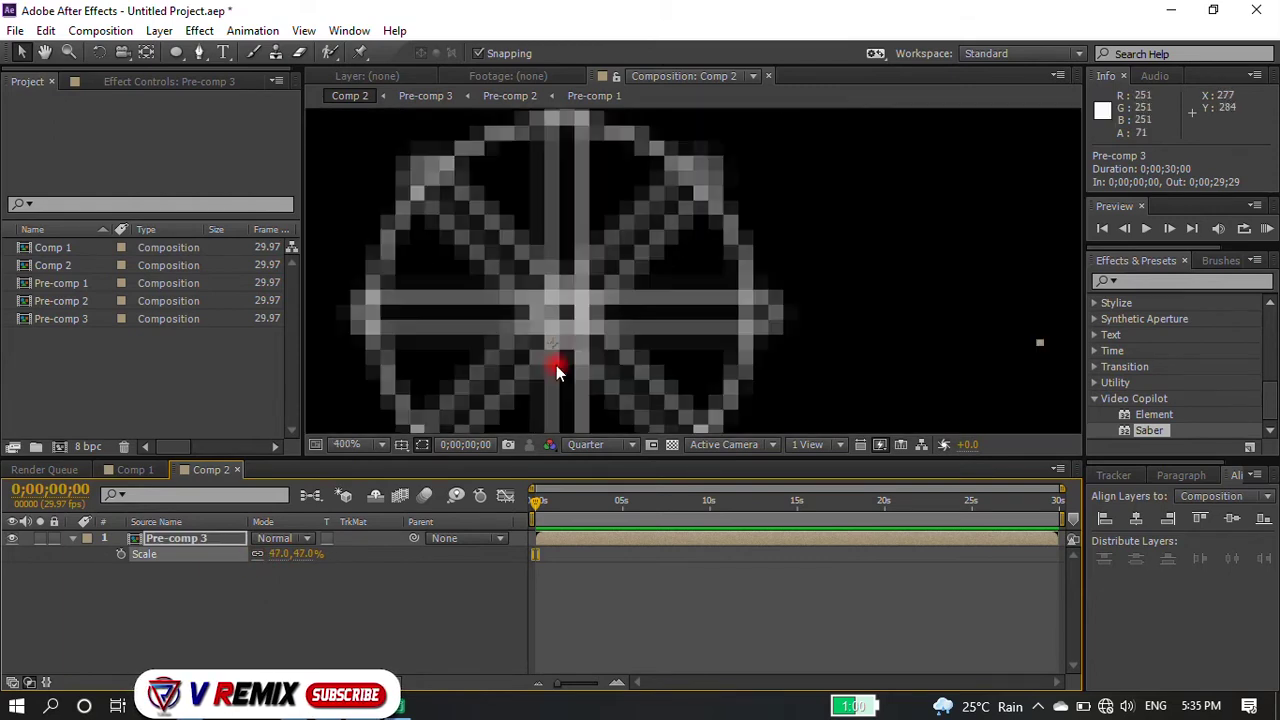
# Step: Anchor the wheel at its hub and rotate it through 188° to 347°
pyautogui.press('y')
pyautogui.moveTo(555, 345); pyautogui.dragTo(557, 339)
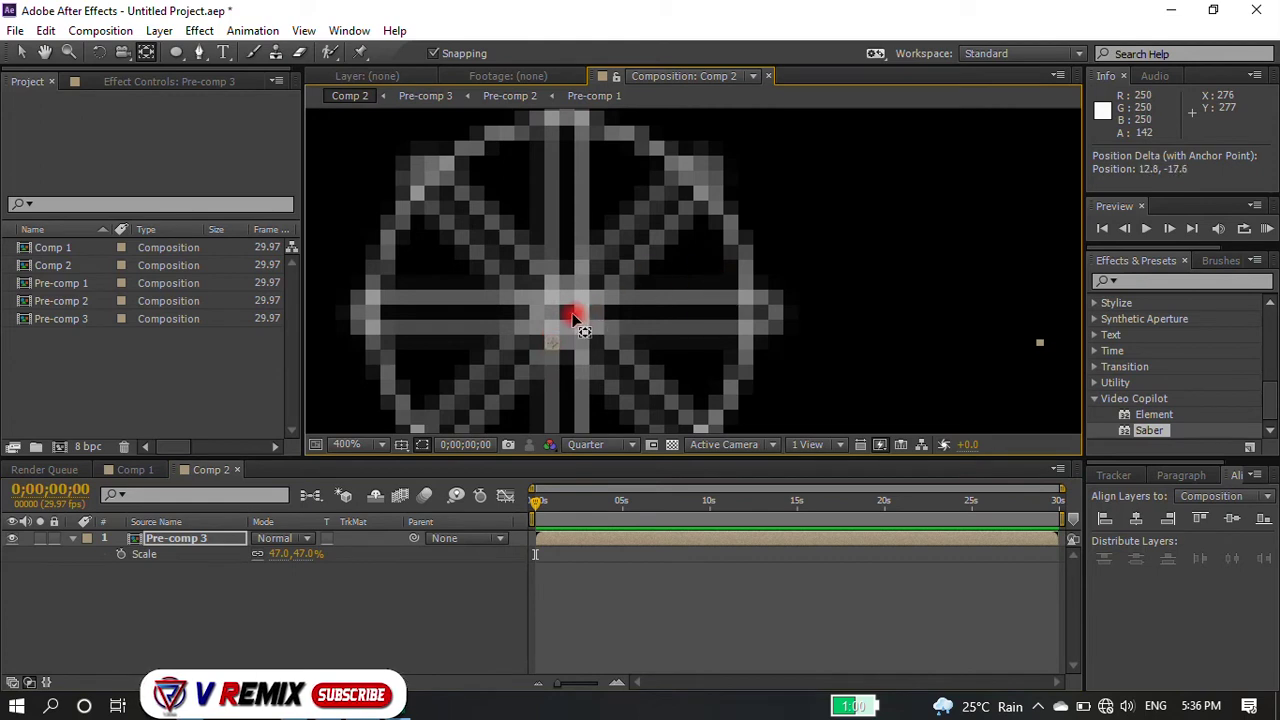
pyautogui.scroll(-2, 613, 273)
pyautogui.scroll(-2, 575, 347)
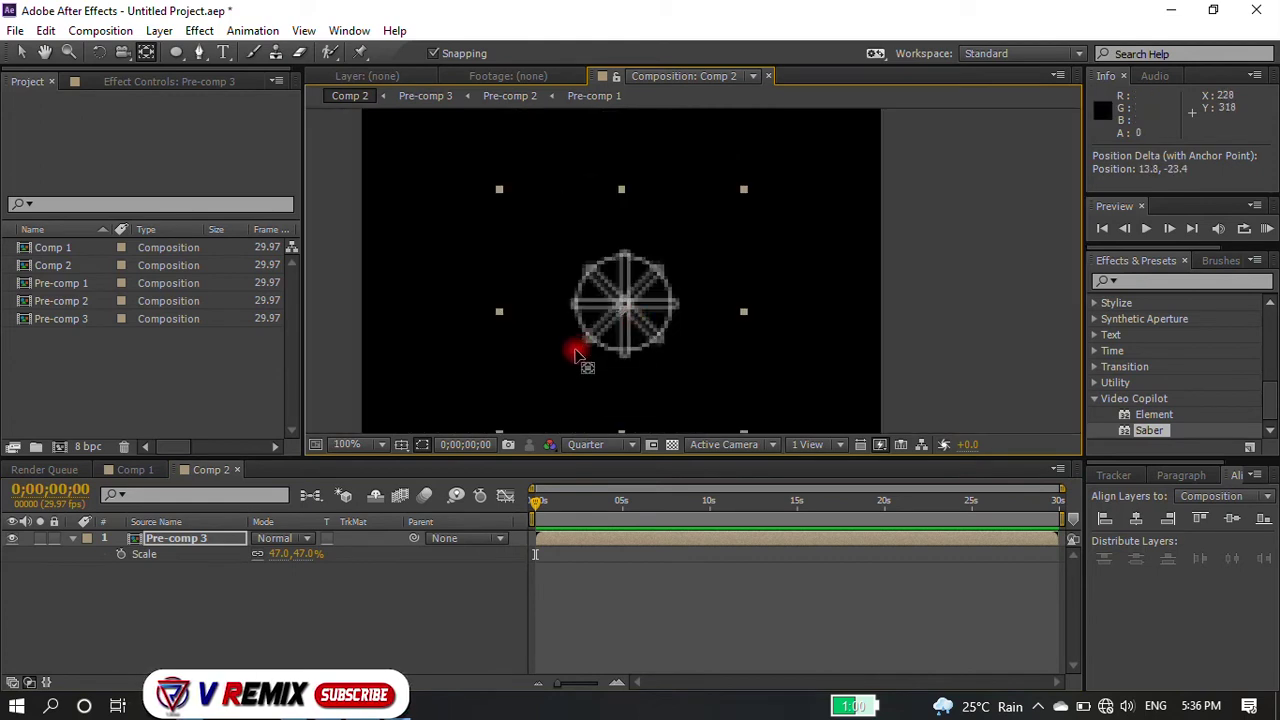
pyautogui.moveTo(278, 566); pyautogui.dragTo(457, 540)
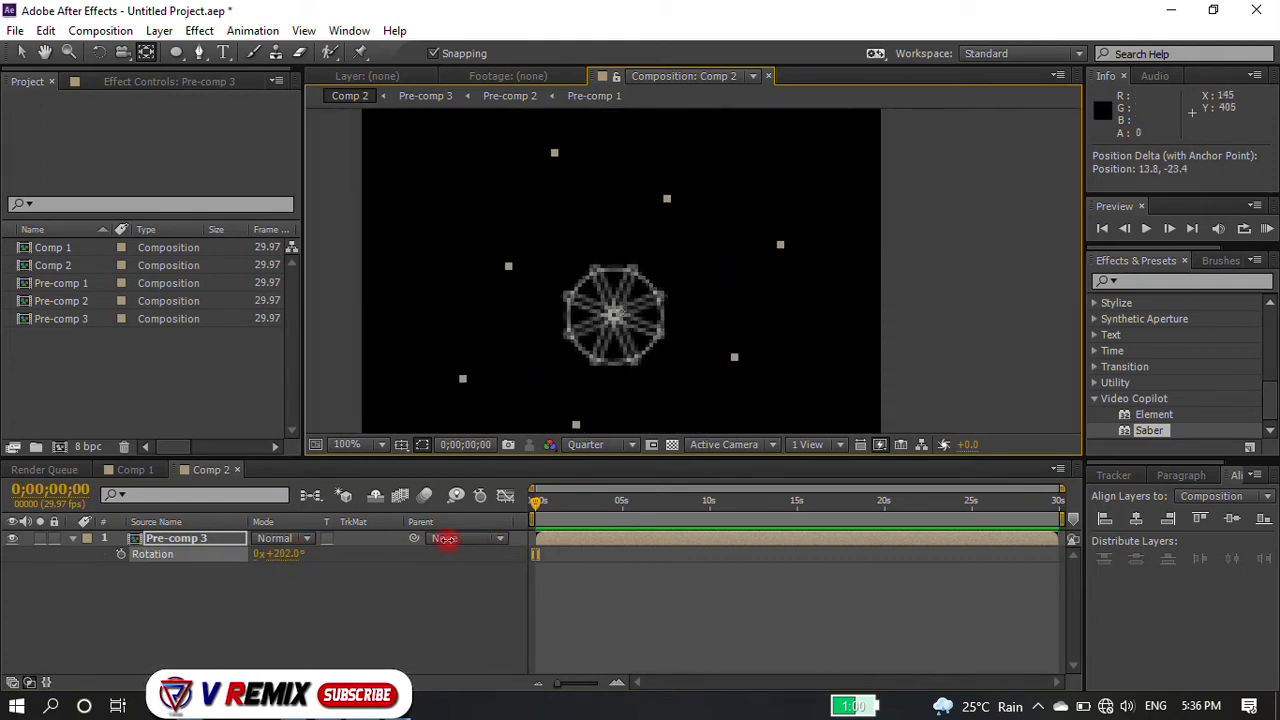
pyautogui.scroll(5, 600, 305)
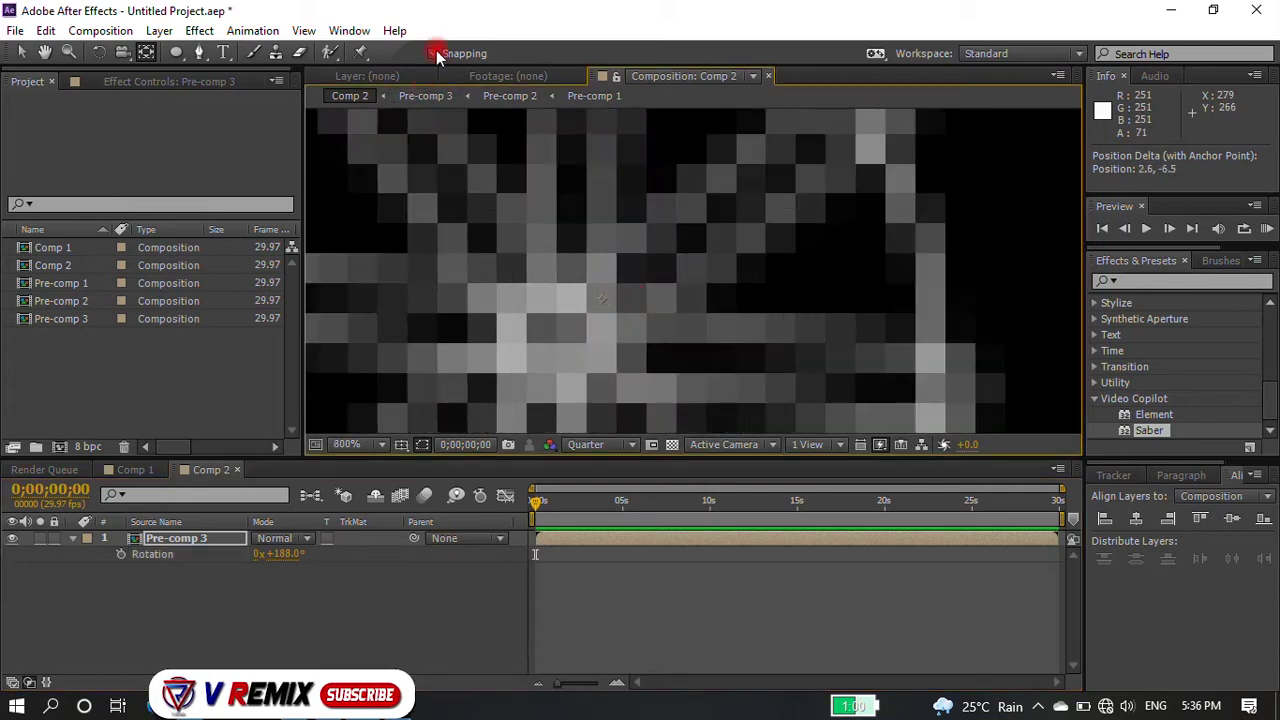
pyautogui.scroll(-1, 590, 290)
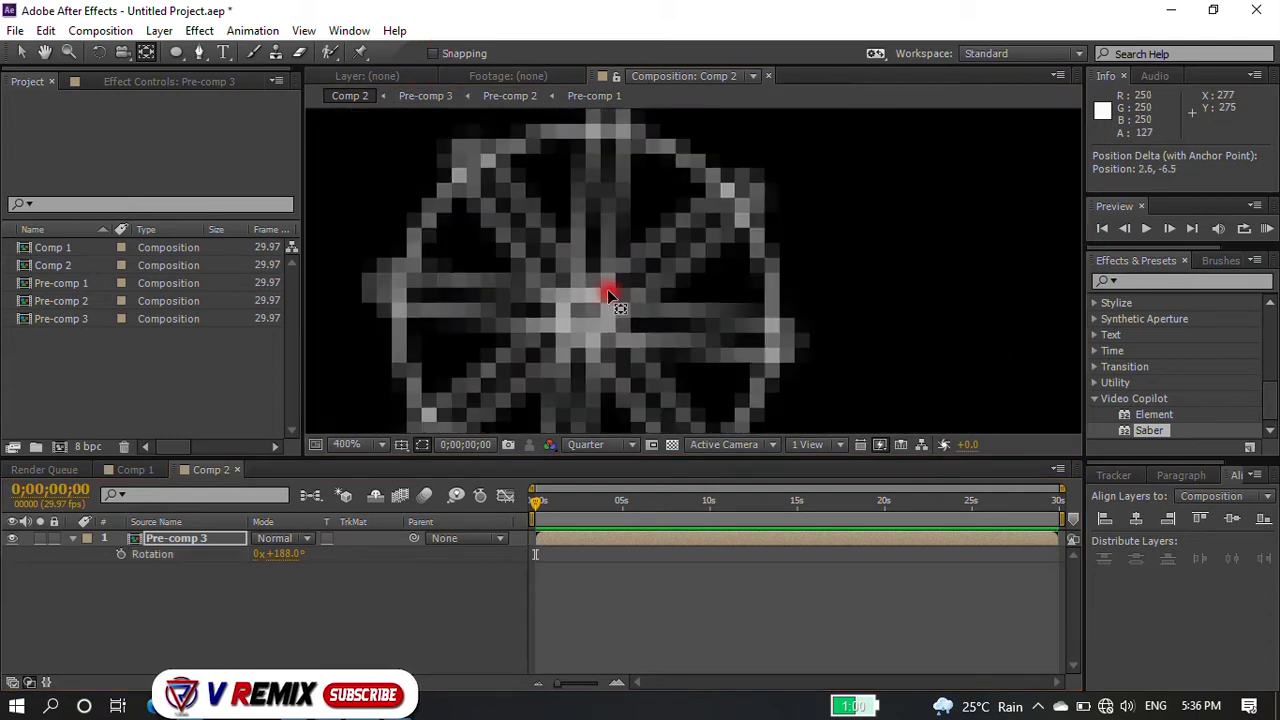
pyautogui.scroll(-1, 610, 308)
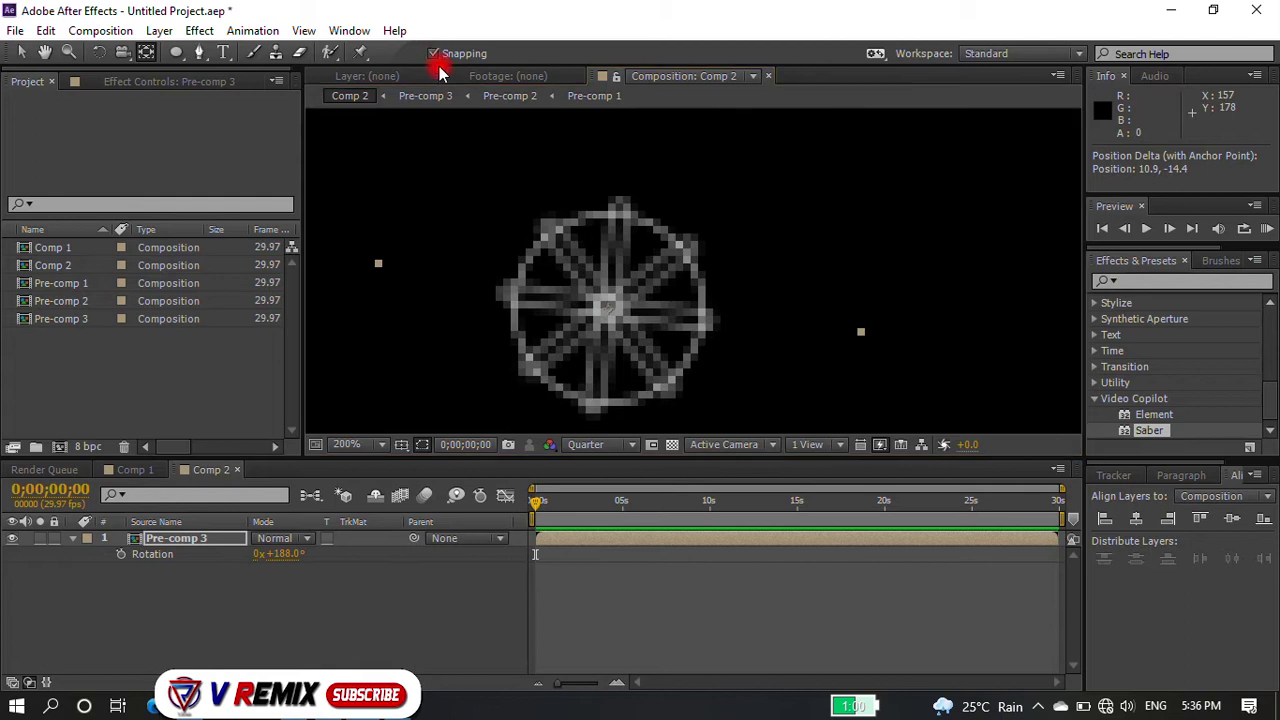
pyautogui.moveTo(278, 553); pyautogui.dragTo(480, 551)
pyautogui.scroll(-1, 514, 314)
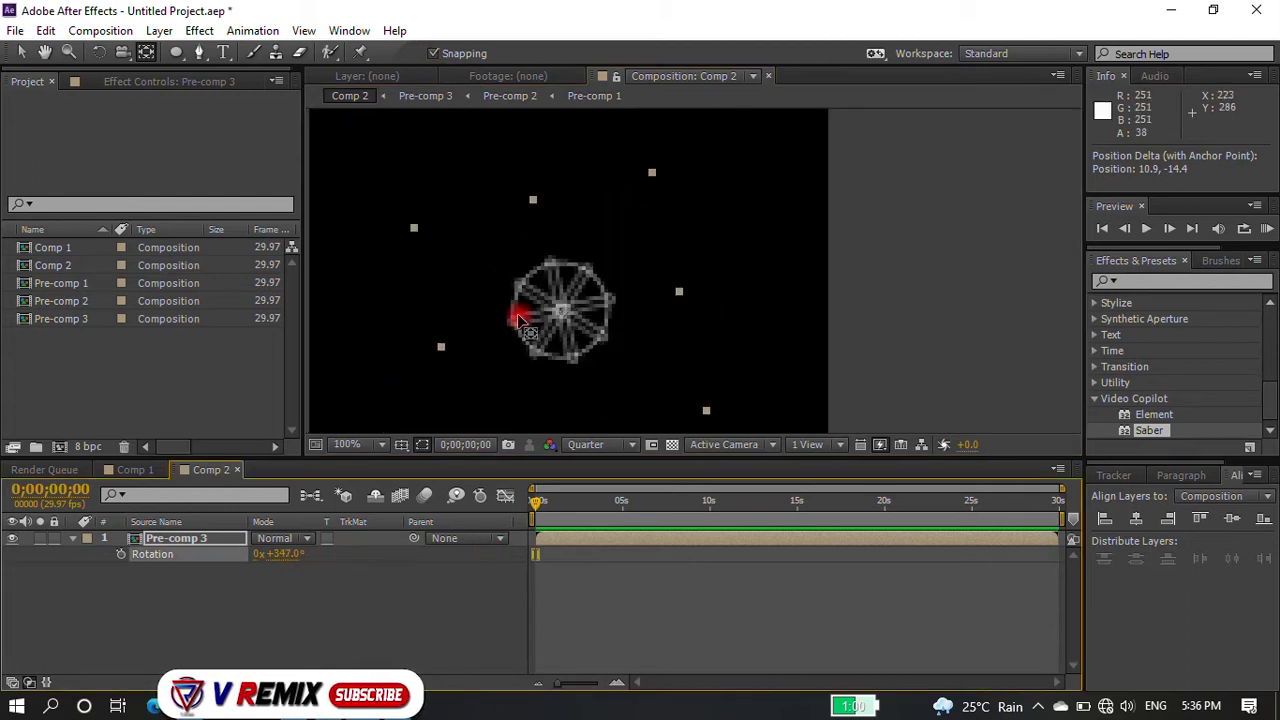
pyautogui.scroll(-1, 650, 300)
pyautogui.scroll(1, 773, 305)
pyautogui.click(262, 157)
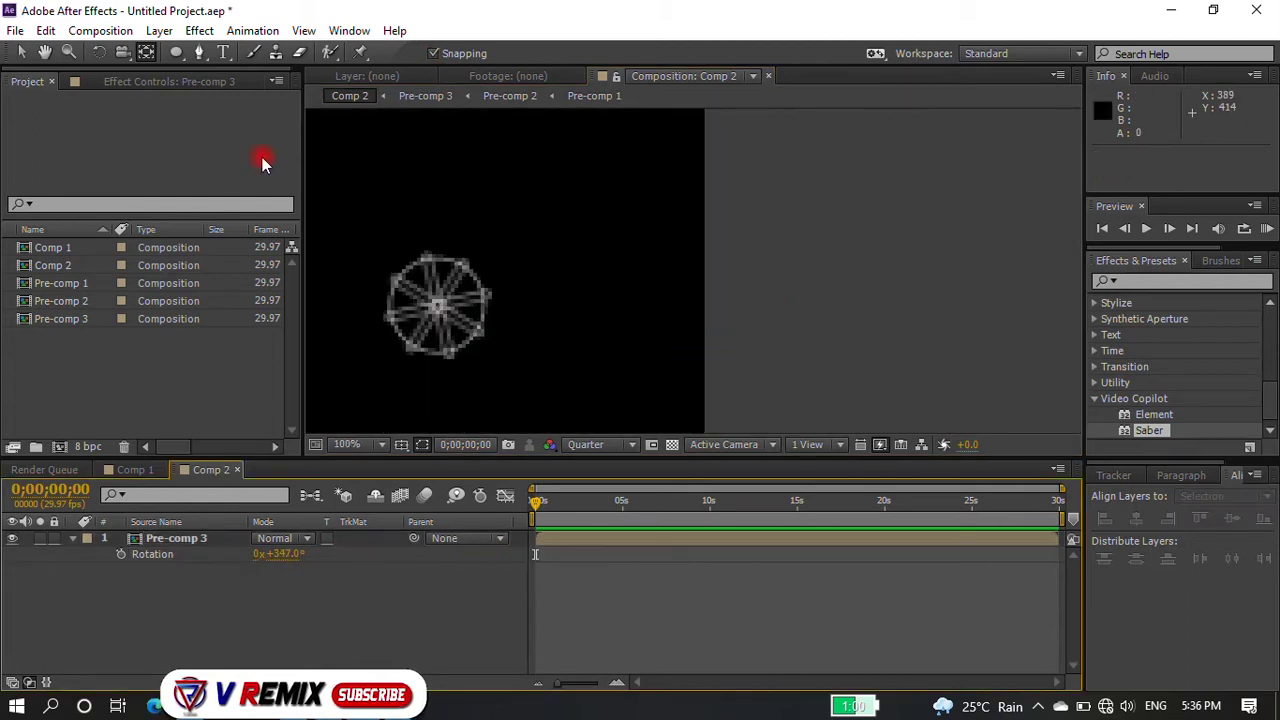
# Step: Draw a thin horizontal bar below the wheel and a small circle at its right end
pyautogui.moveTo(178, 52); pyautogui.dragTo(205, 50)
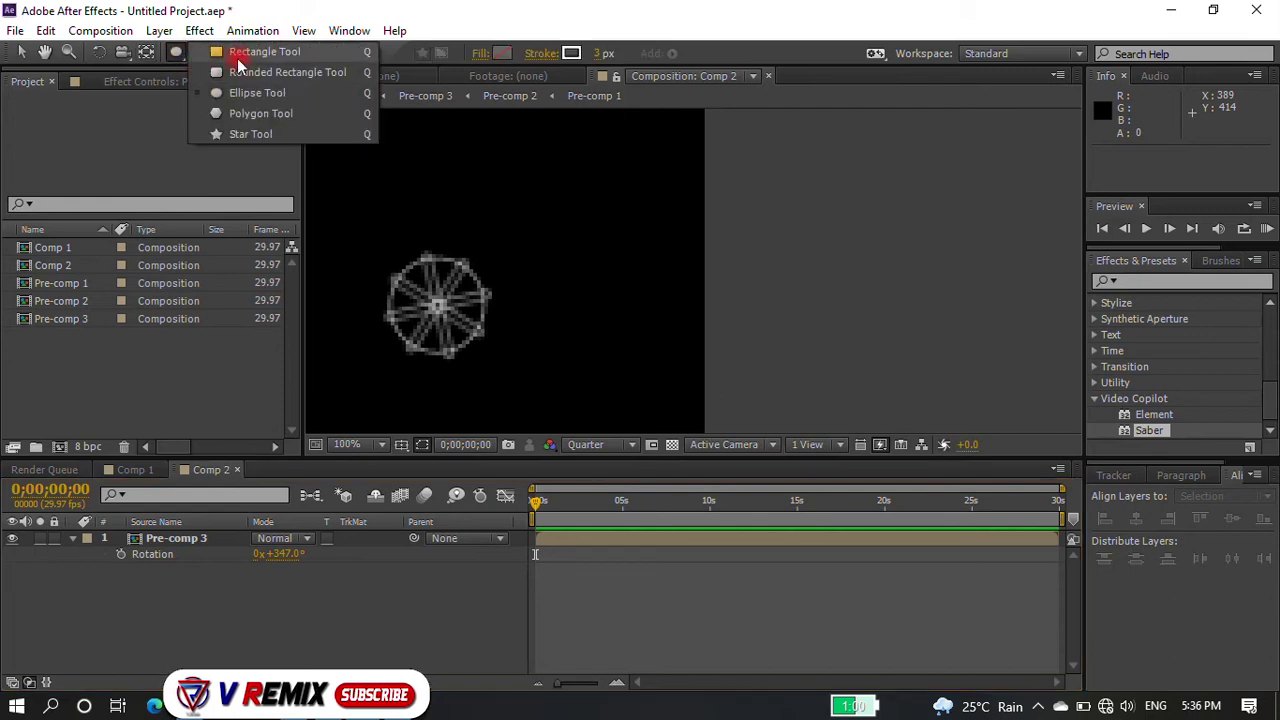
pyautogui.moveTo(372, 375); pyautogui.dragTo(625, 364)
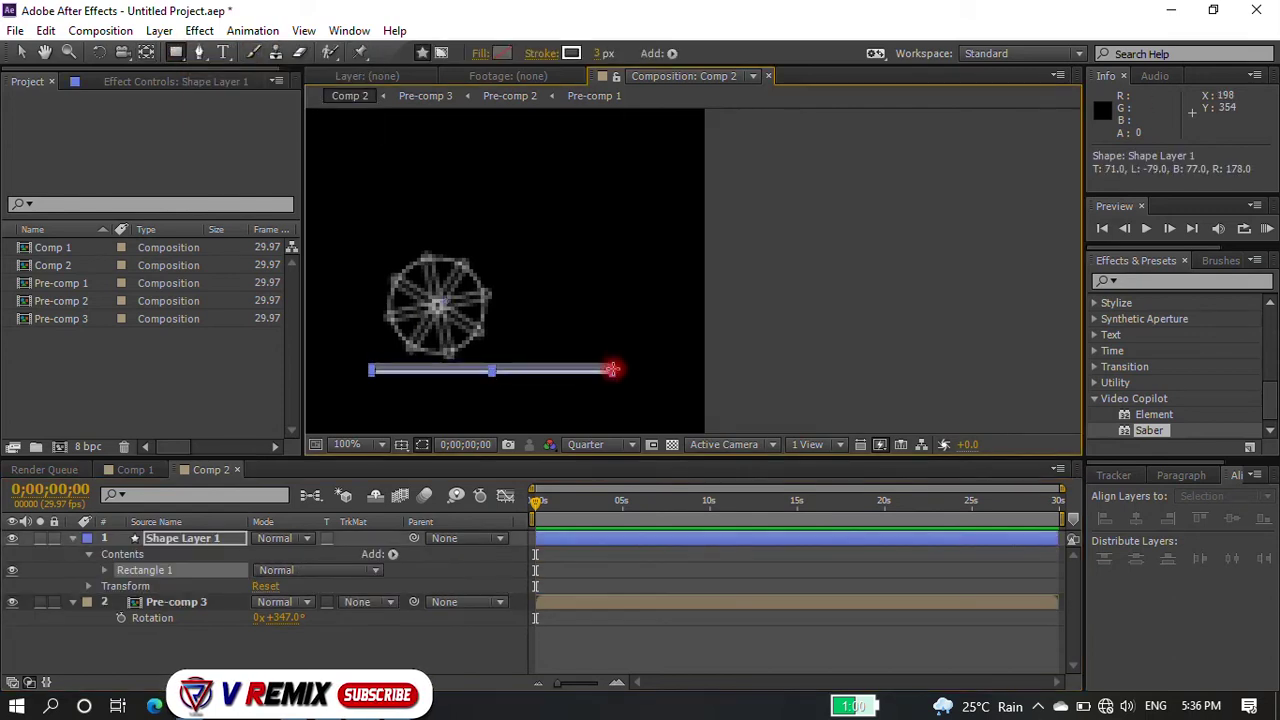
pyautogui.moveTo(178, 52)
pyautogui.mouseDown()
pyautogui.moveTo(230, 110)
pyautogui.moveTo(252, 96)
pyautogui.mouseUp()
pyautogui.scroll(2, 620, 363)
pyautogui.moveTo(565, 325); pyautogui.dragTo(669, 412)
pyautogui.press('Delete')
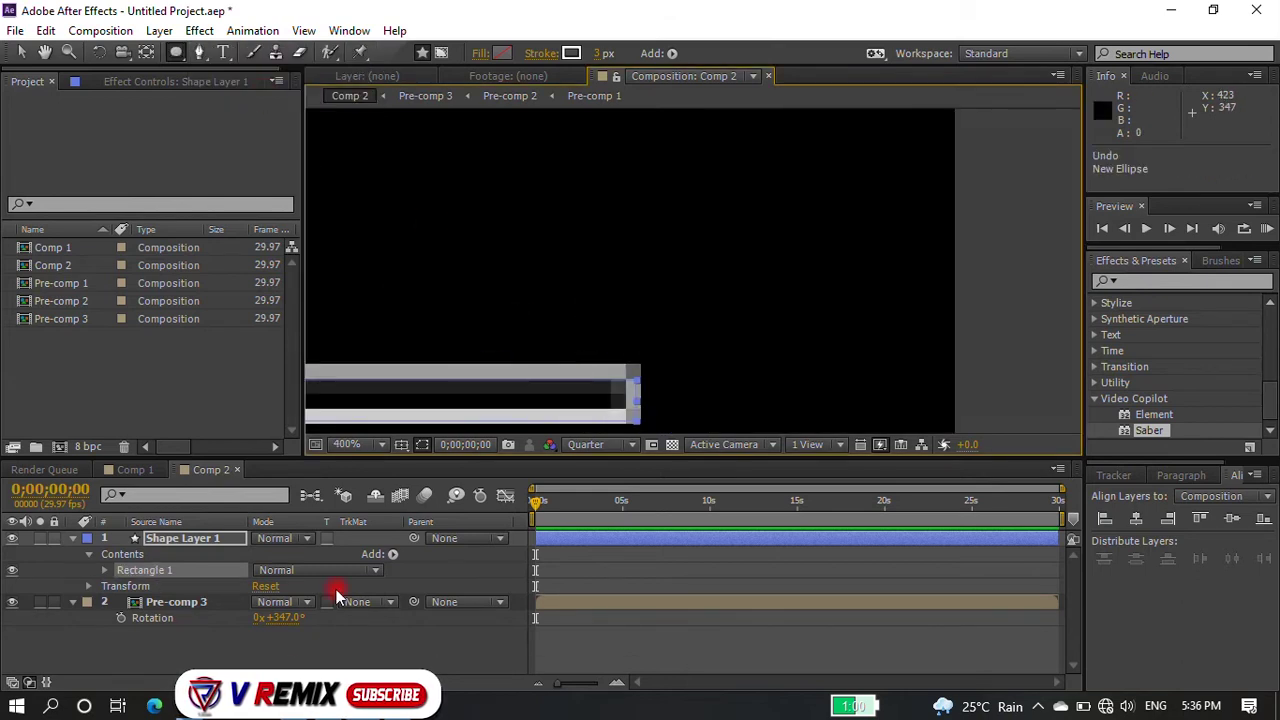
pyautogui.moveTo(531, 247); pyautogui.dragTo(640, 289)
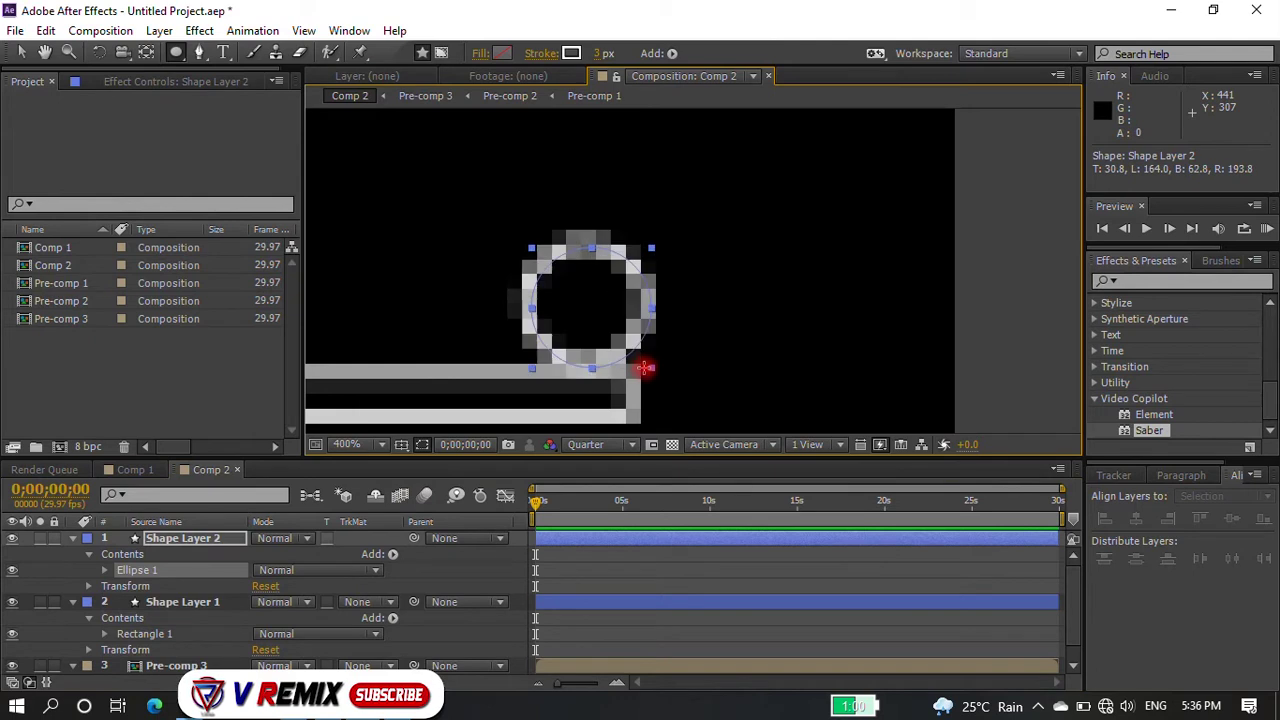
# Step: Nudge the small circle upward and shrink it slightly
pyautogui.scroll(-2, 466, 249)
pyautogui.click(20, 53)
pyautogui.click(651, 240)
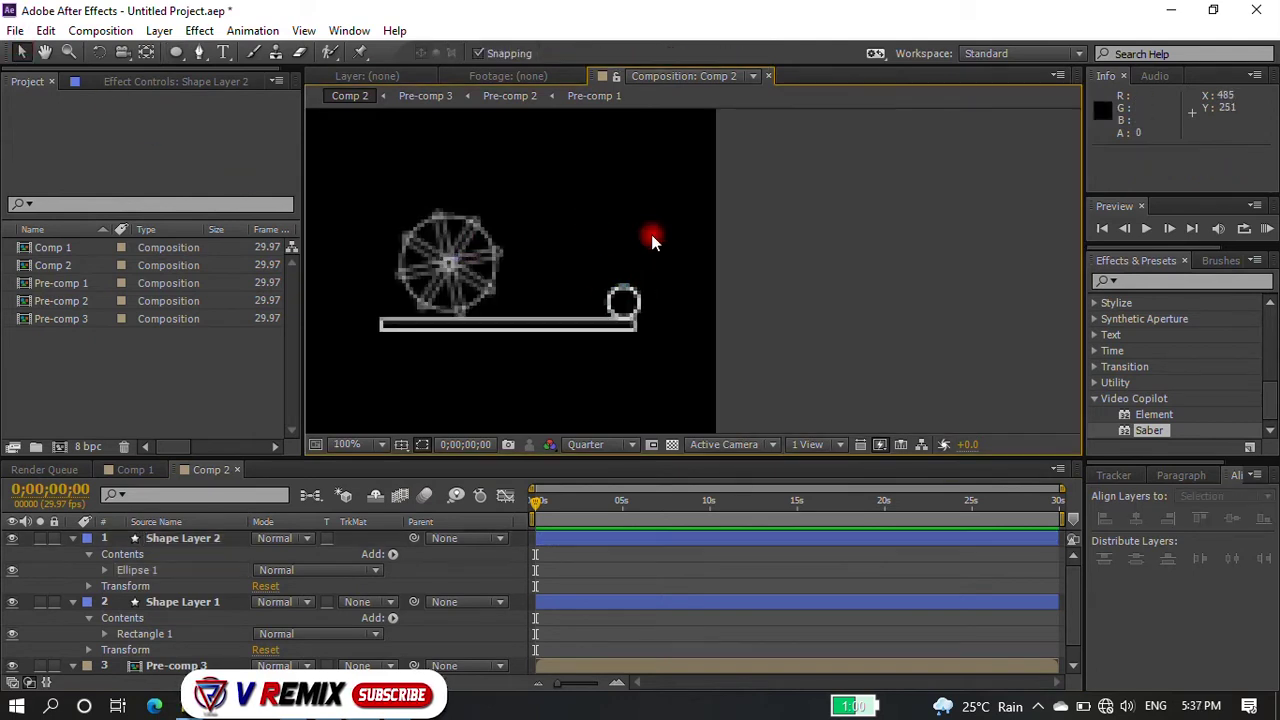
pyautogui.click(641, 299)
pyautogui.scroll(2, 634, 295)
pyautogui.moveTo(634, 295); pyautogui.dragTo(630, 290)
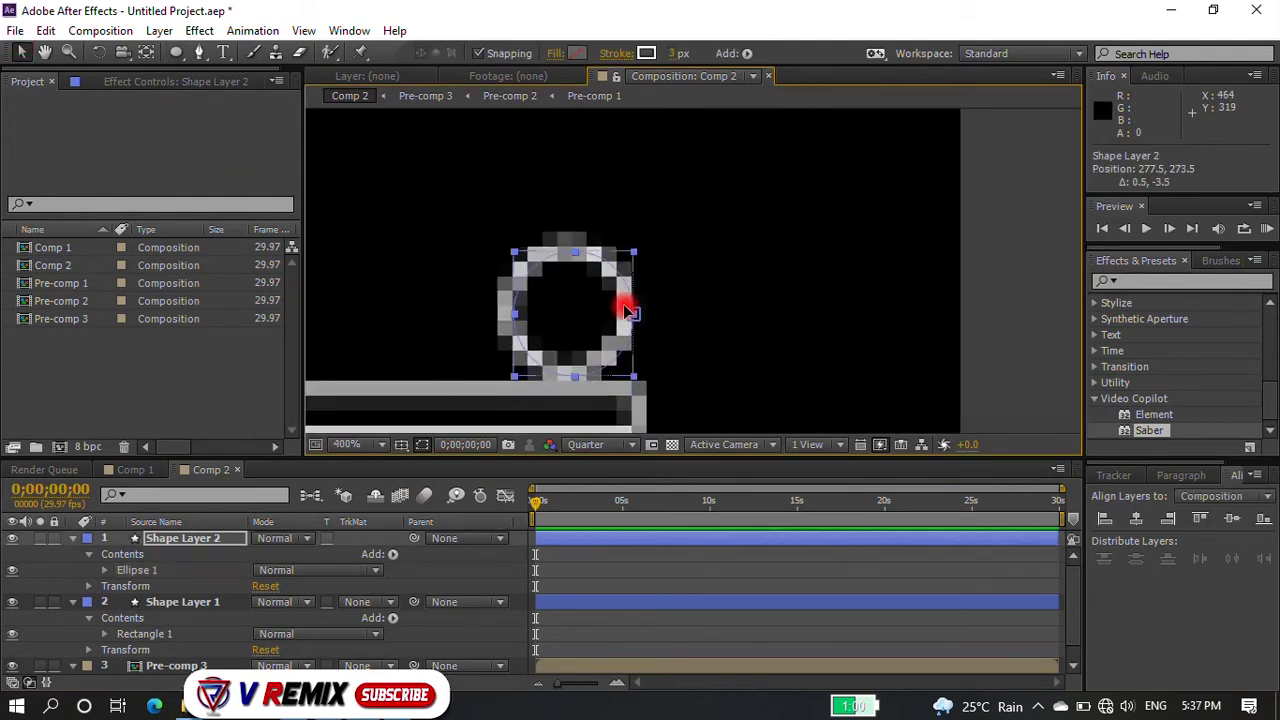
pyautogui.moveTo(638, 349); pyautogui.dragTo(623, 341)
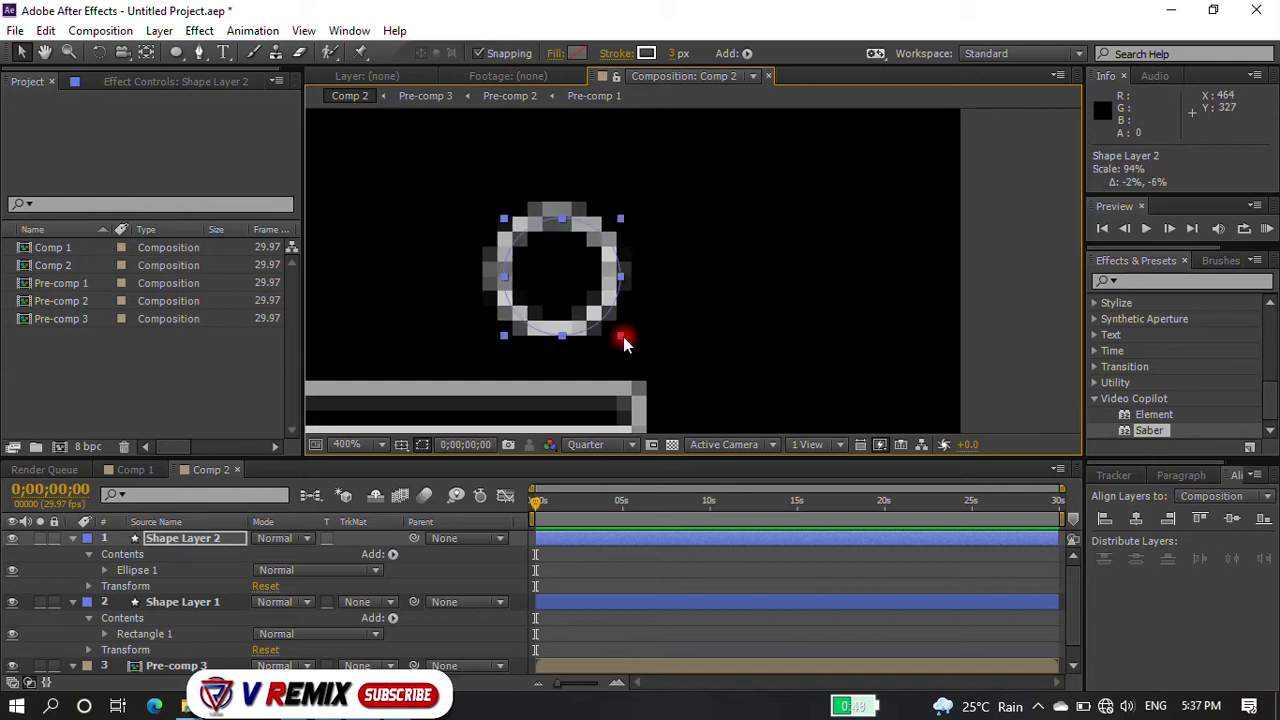
pyautogui.scroll(-2, 670, 323)
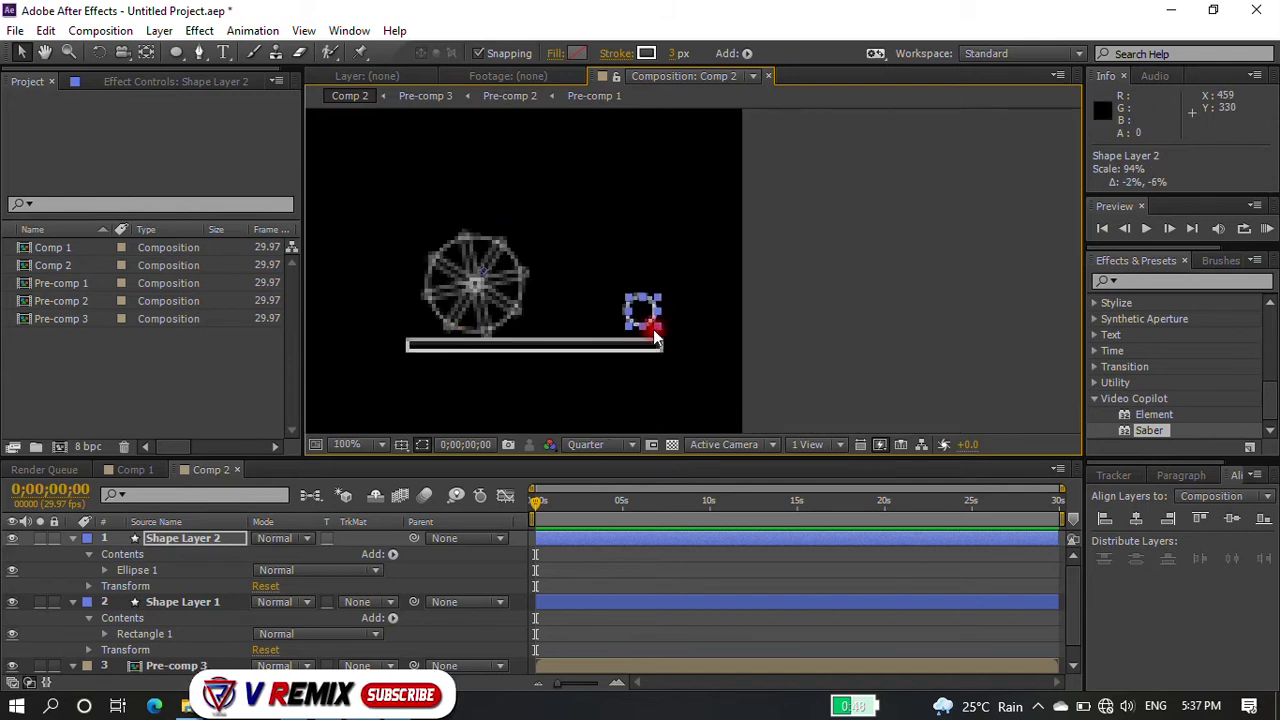
pyautogui.scroll(1, 651, 337)
pyautogui.click(540, 362)
pyautogui.click(834, 295)
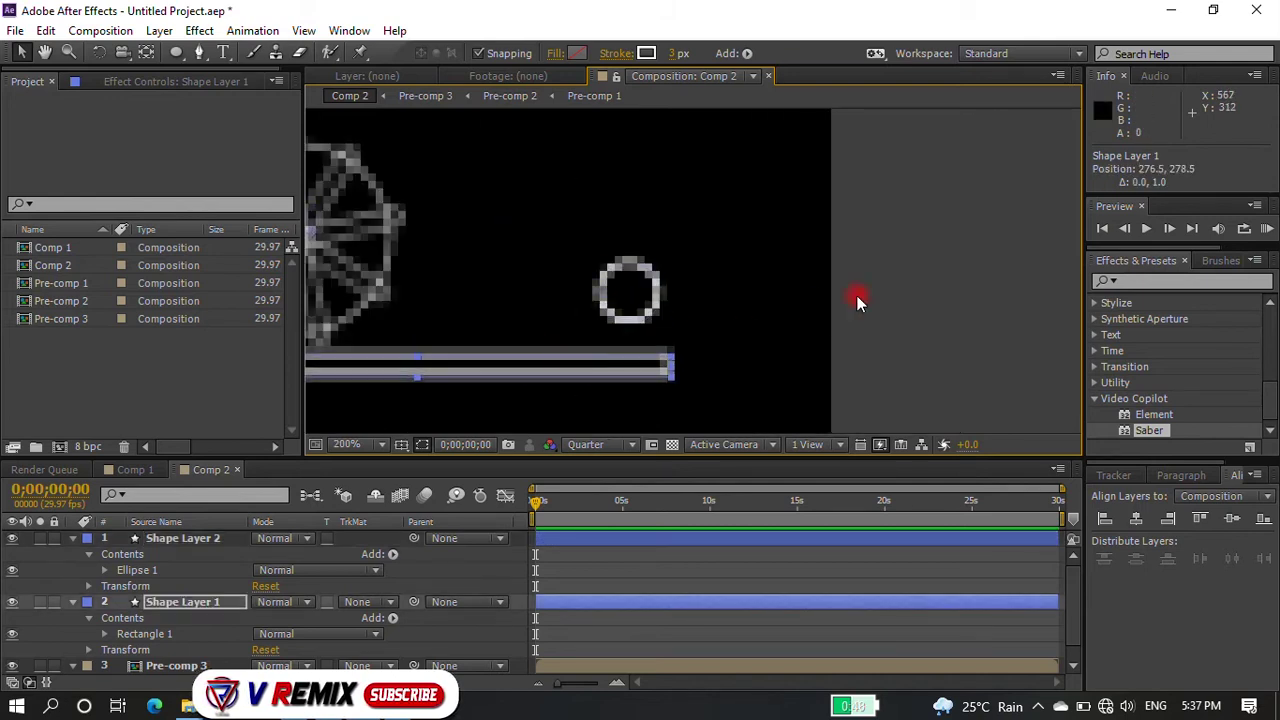
pyautogui.scroll(-1, 708, 312)
pyautogui.click(640, 338)
pyautogui.click(874, 280)
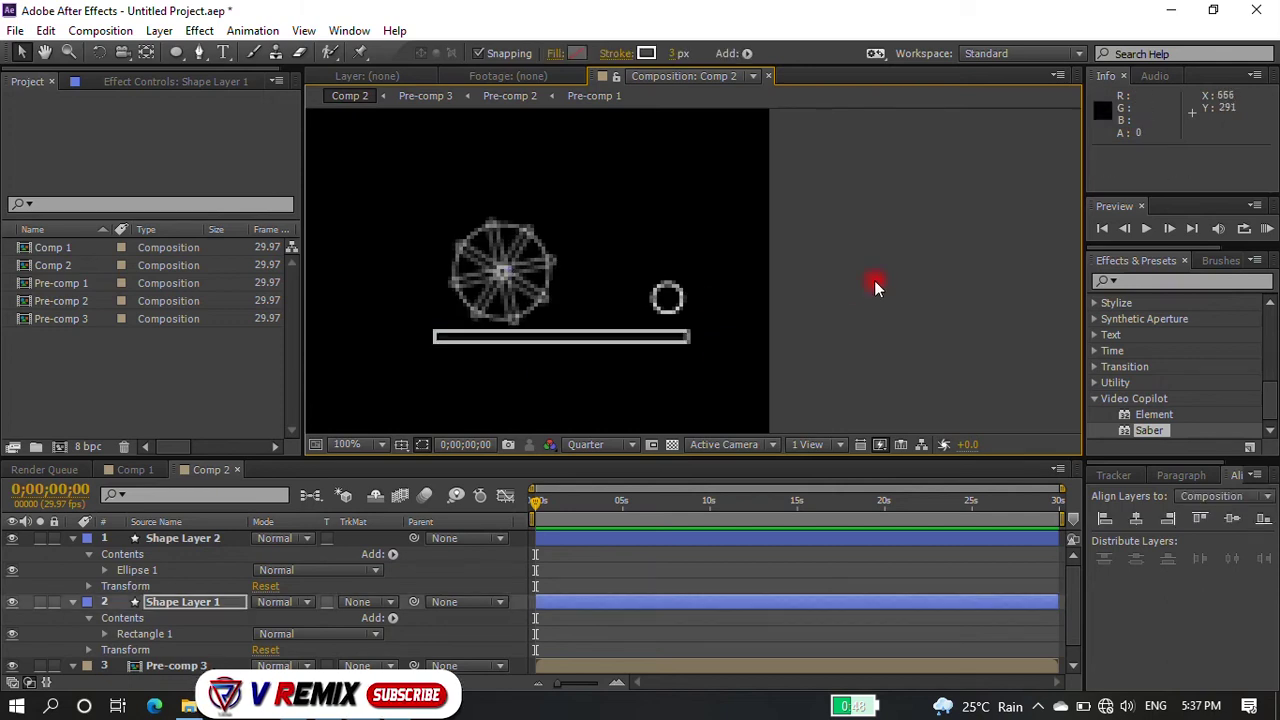
# Step: Stretch and resize the small circle, shift it slightly left, and reset to 100% zoom
pyautogui.click(666, 297)
pyautogui.moveTo(668, 314)
pyautogui.mouseDown()
pyautogui.moveTo(676, 332)
pyautogui.moveTo(674, 320)
pyautogui.mouseUp()
pyautogui.scroll(1, 660, 292)
pyautogui.moveTo(646, 278)
pyautogui.mouseDown()
pyautogui.moveTo(660, 305)
pyautogui.moveTo(650, 262)
pyautogui.moveTo(700, 318)
pyautogui.mouseUp()
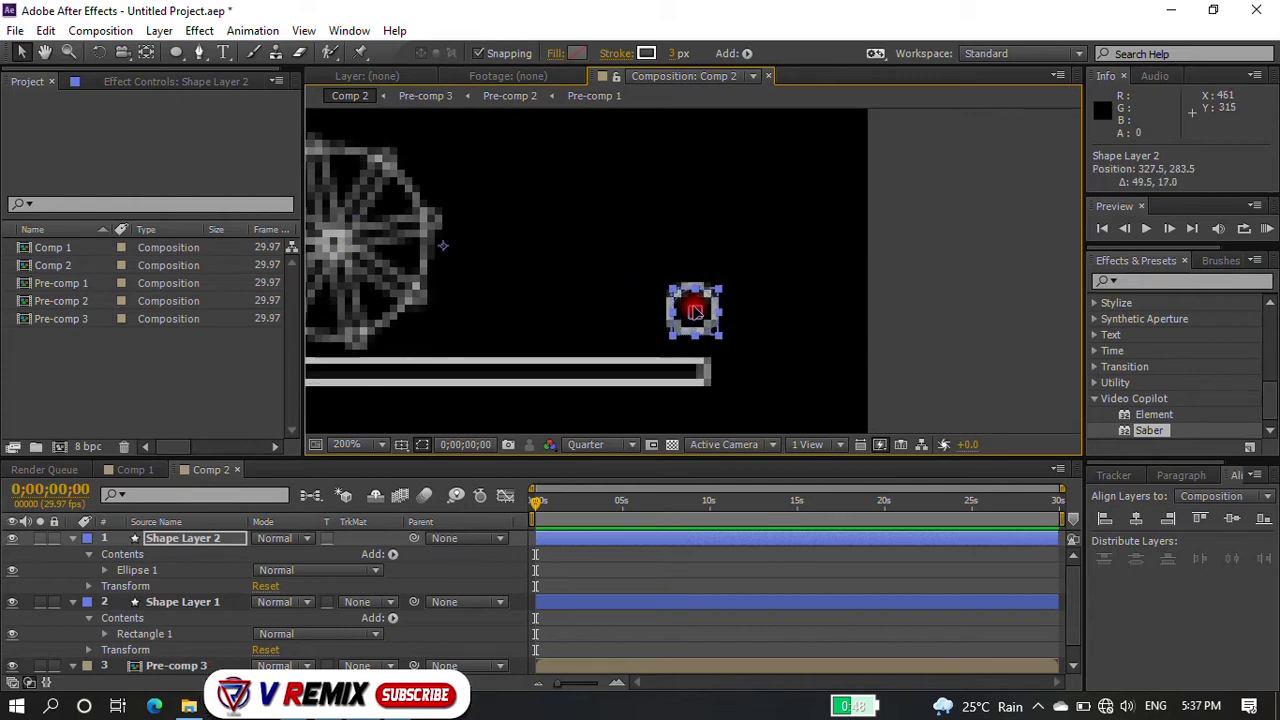
pyautogui.press('y')
pyautogui.moveTo(691, 320); pyautogui.dragTo(686, 318)
pyautogui.click(750, 247)
pyautogui.press(',')
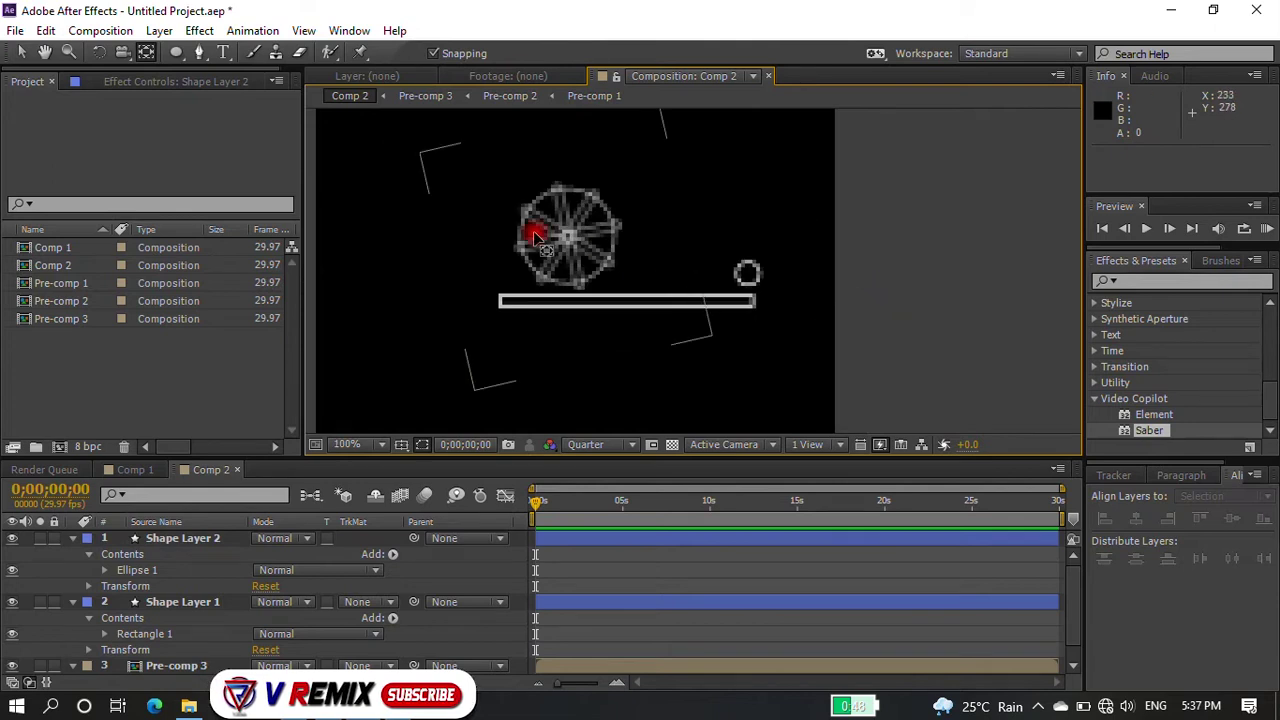
# Step: Pen-draw Shape Layer 3, a thread path from the wheel to the small pulley, then select all layers
pyautogui.click(199, 52)
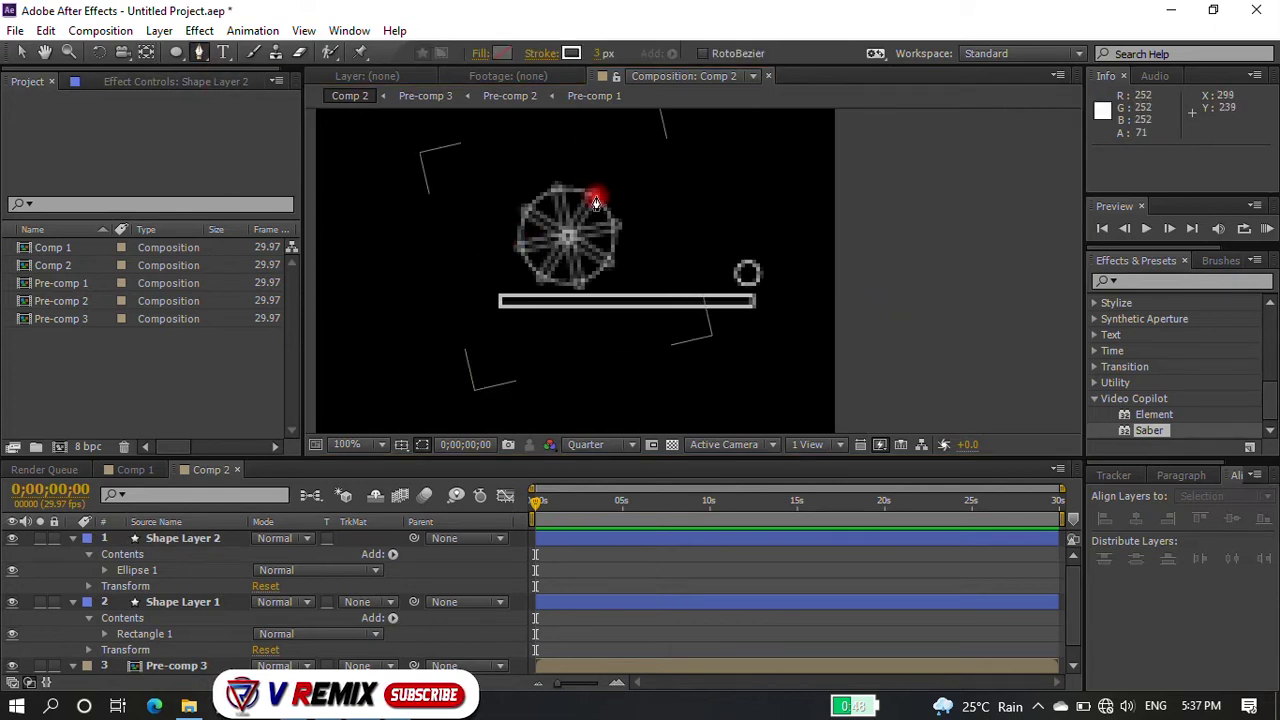
pyautogui.click(595, 197)
pyautogui.moveTo(762, 272)
pyautogui.mouseDown()
pyautogui.moveTo(771, 290)
pyautogui.moveTo(748, 295)
pyautogui.mouseUp()
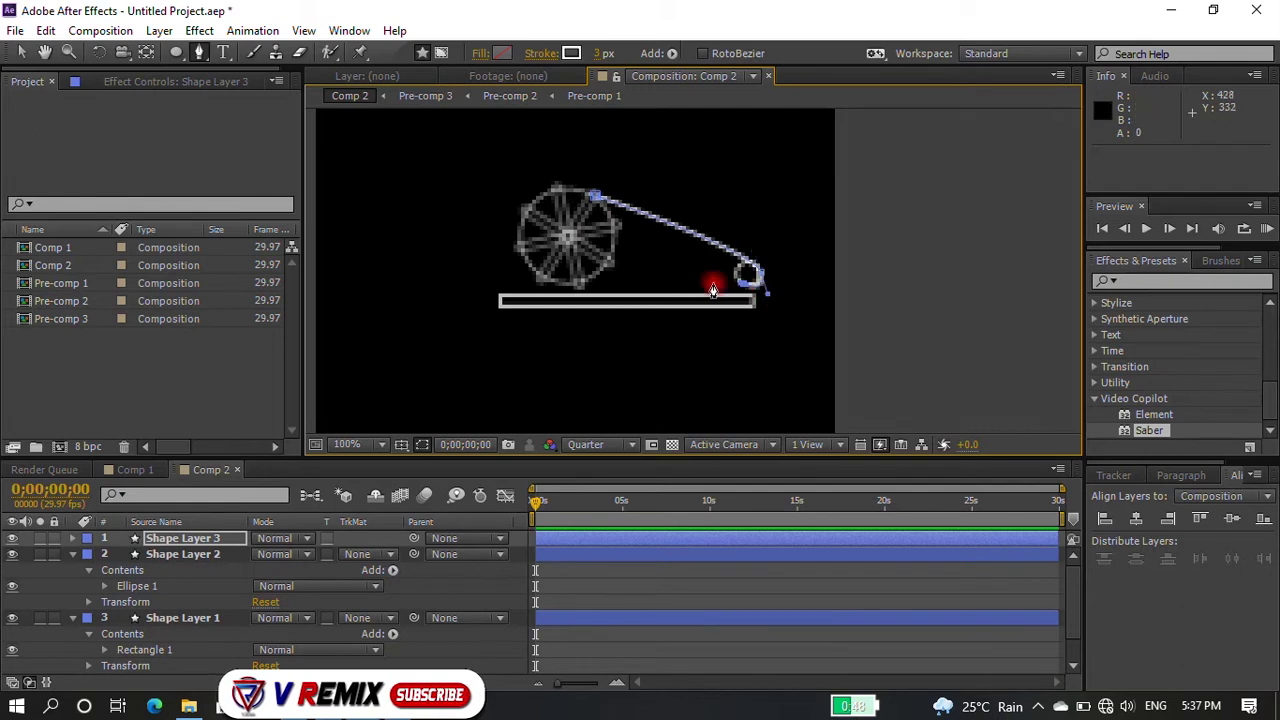
pyautogui.hotkey('ctrl', 'z')
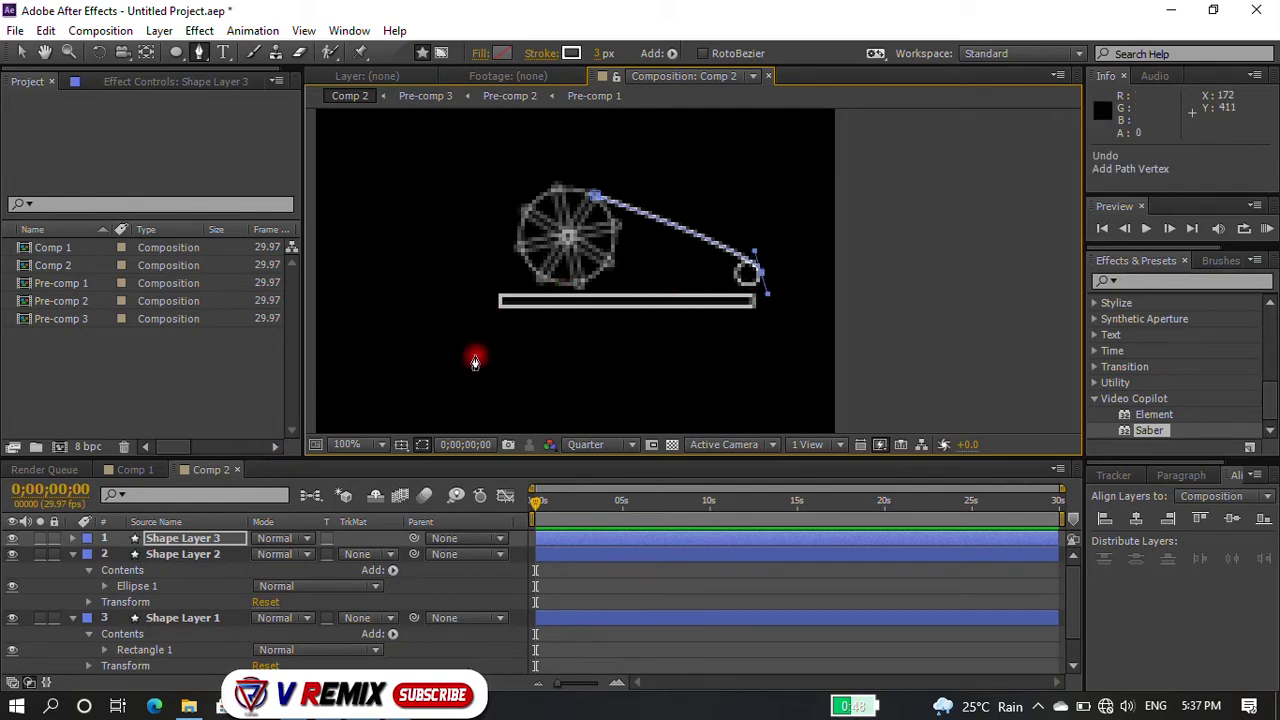
pyautogui.click(175, 540)
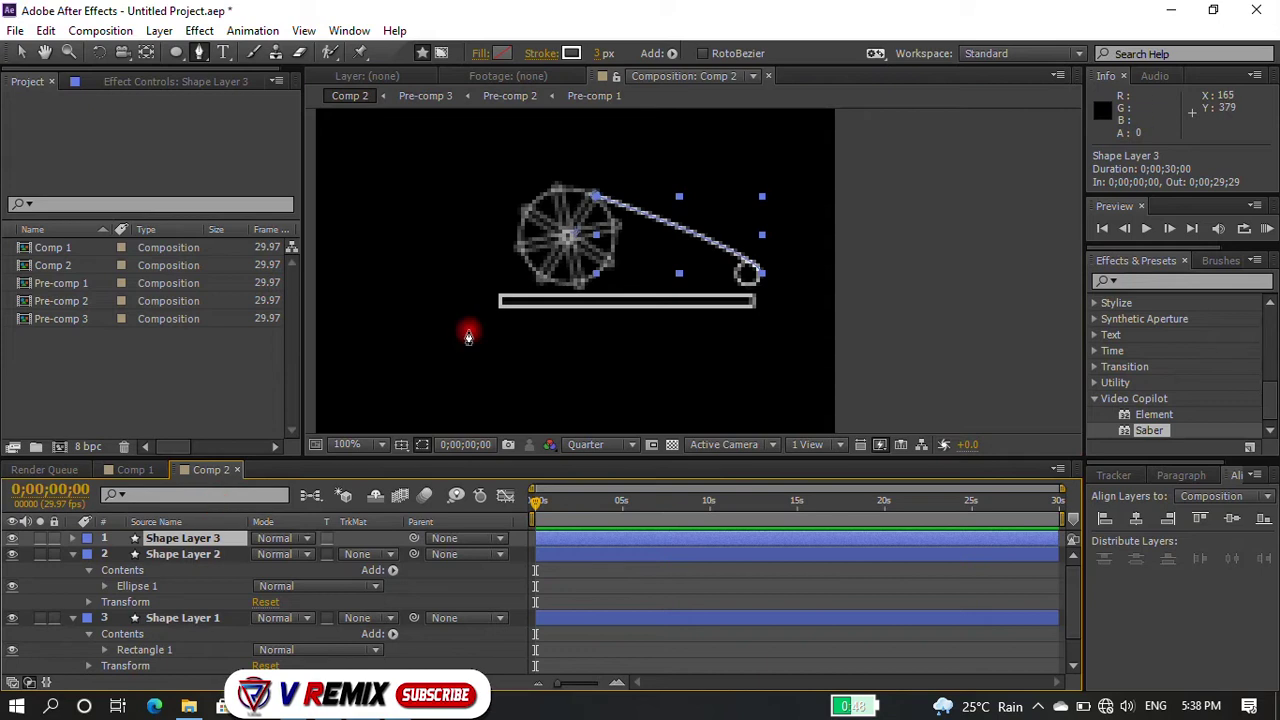
pyautogui.click(576, 291)
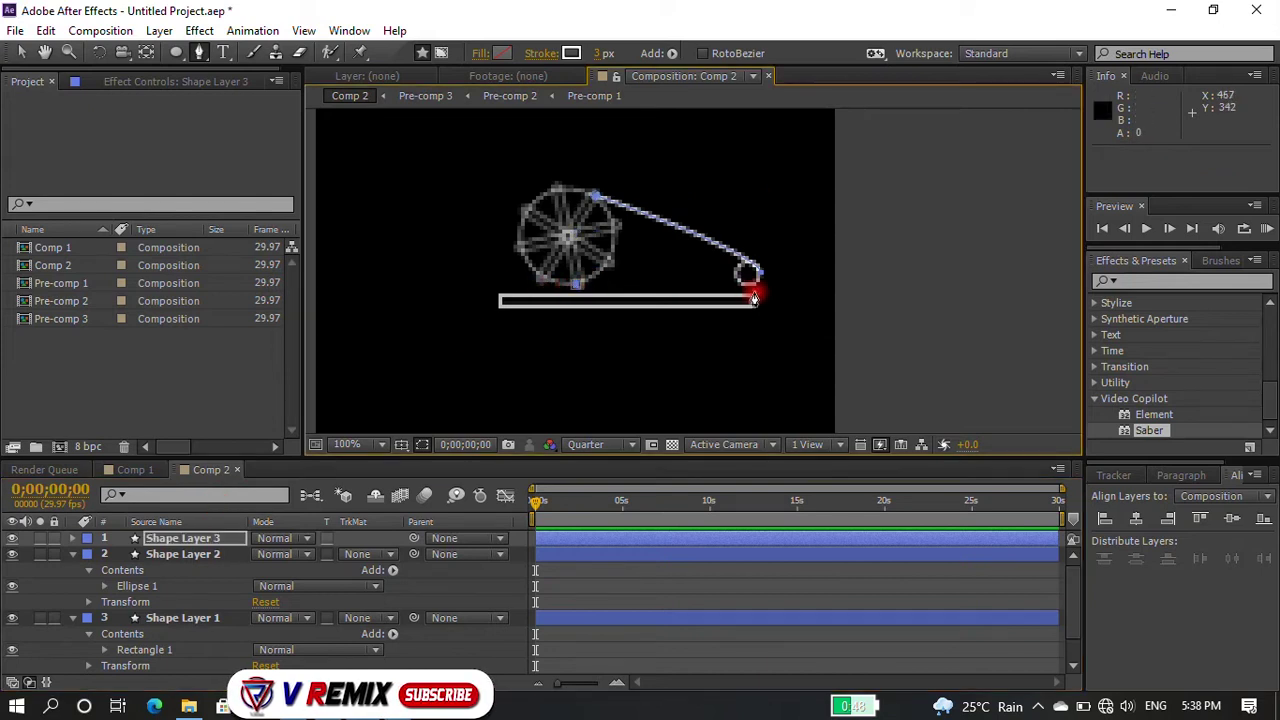
pyautogui.click(778, 283)
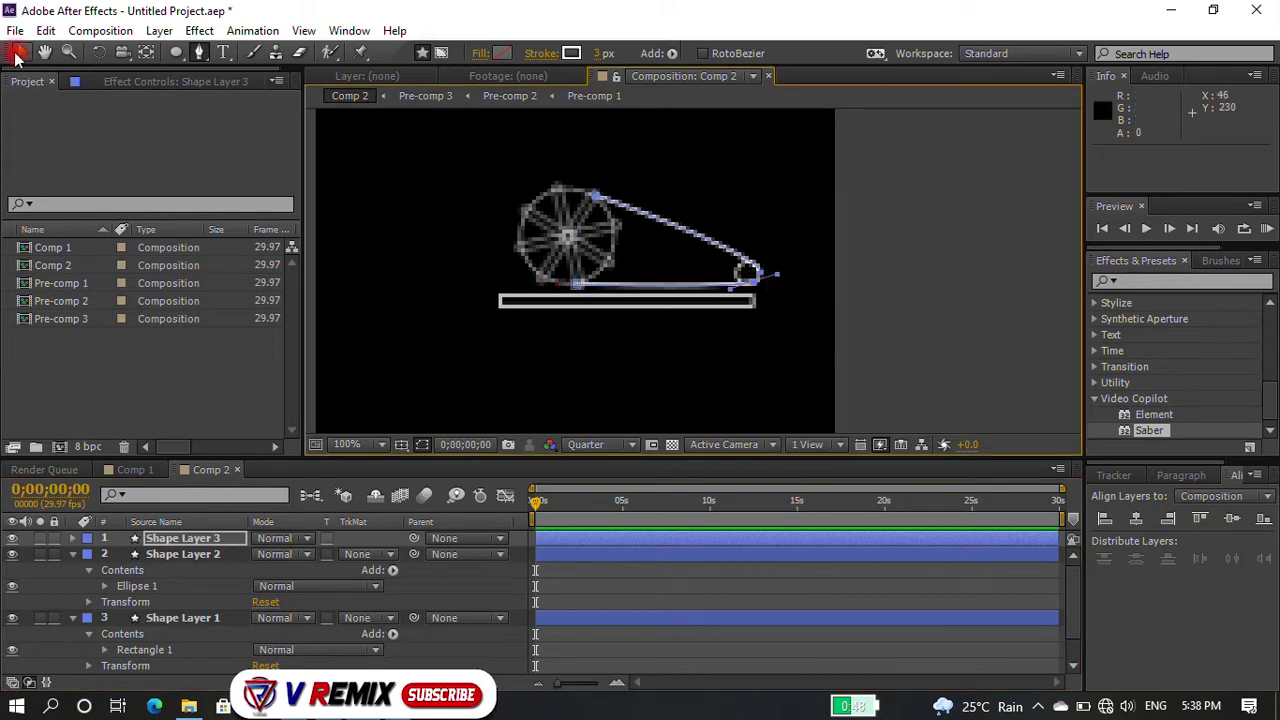
pyautogui.click(18, 53)
pyautogui.scroll(-1, 600, 300)
pyautogui.scroll(1, 710, 265)
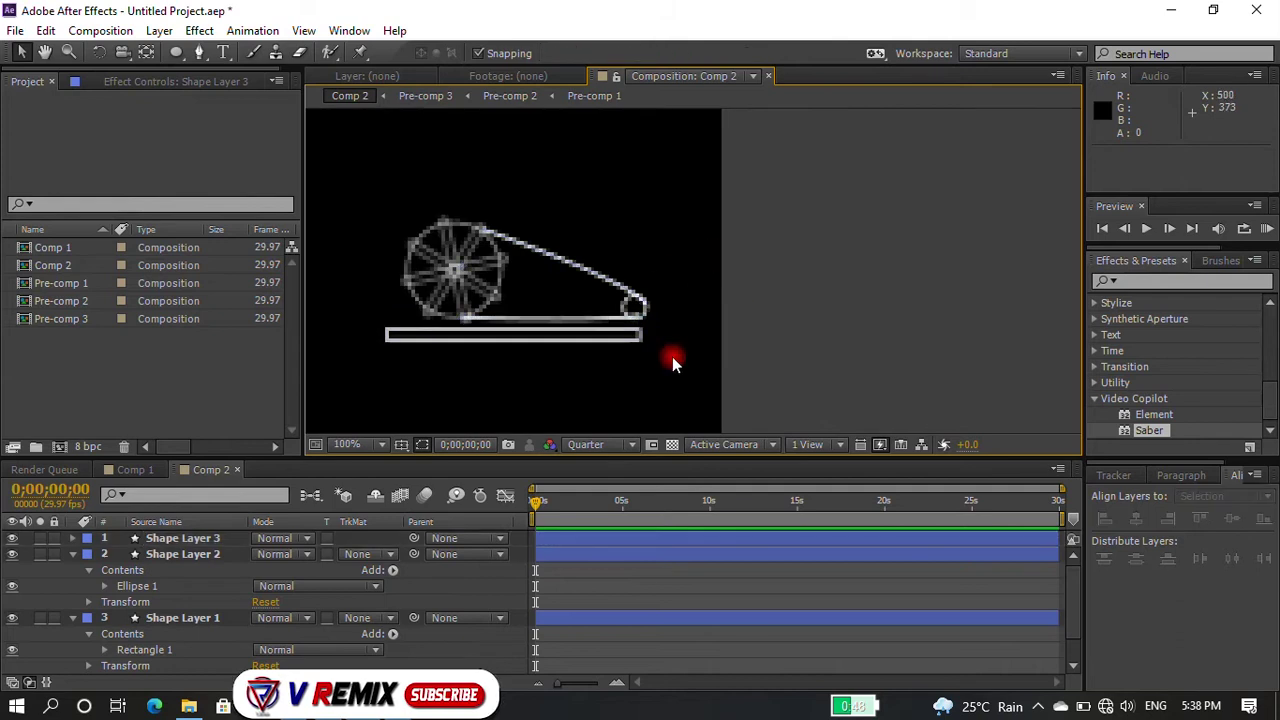
pyautogui.scroll(-1, 545, 330)
pyautogui.hotkey('ctrl', 'a')
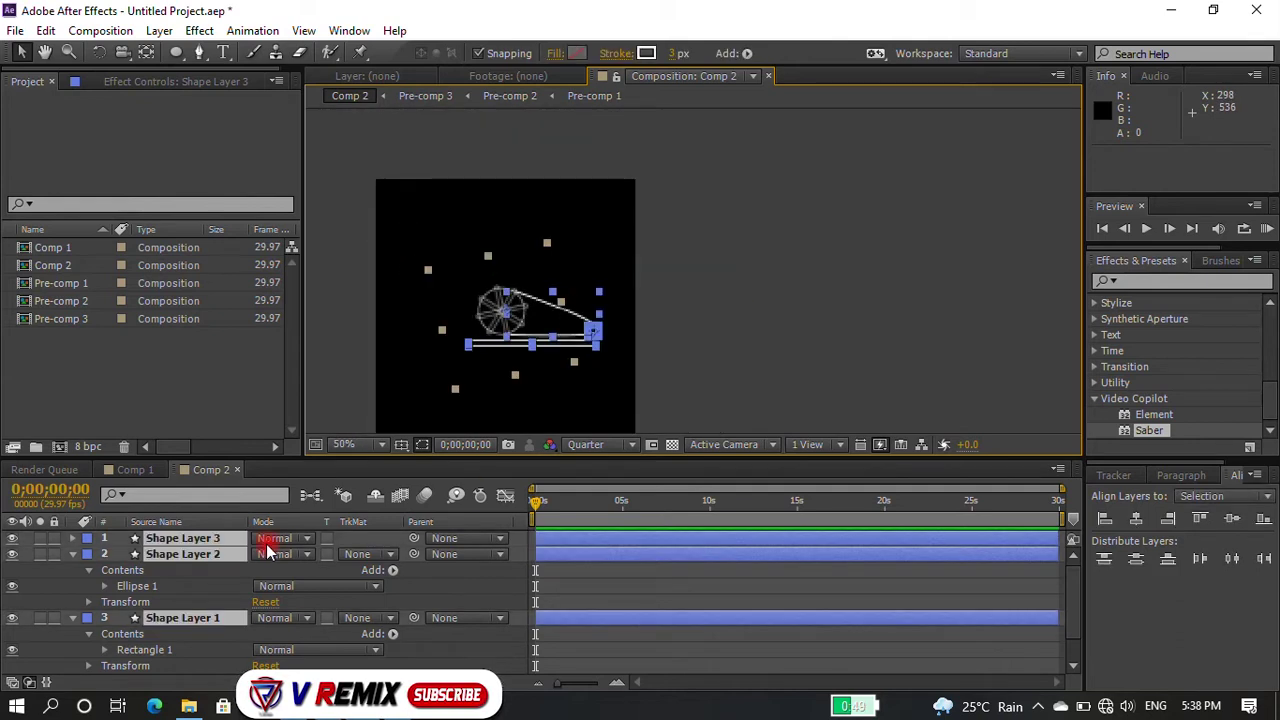
# Step: Pre-compose the selected layers into Pre-comp 4
pyautogui.click(158, 30)
pyautogui.click(214, 688)
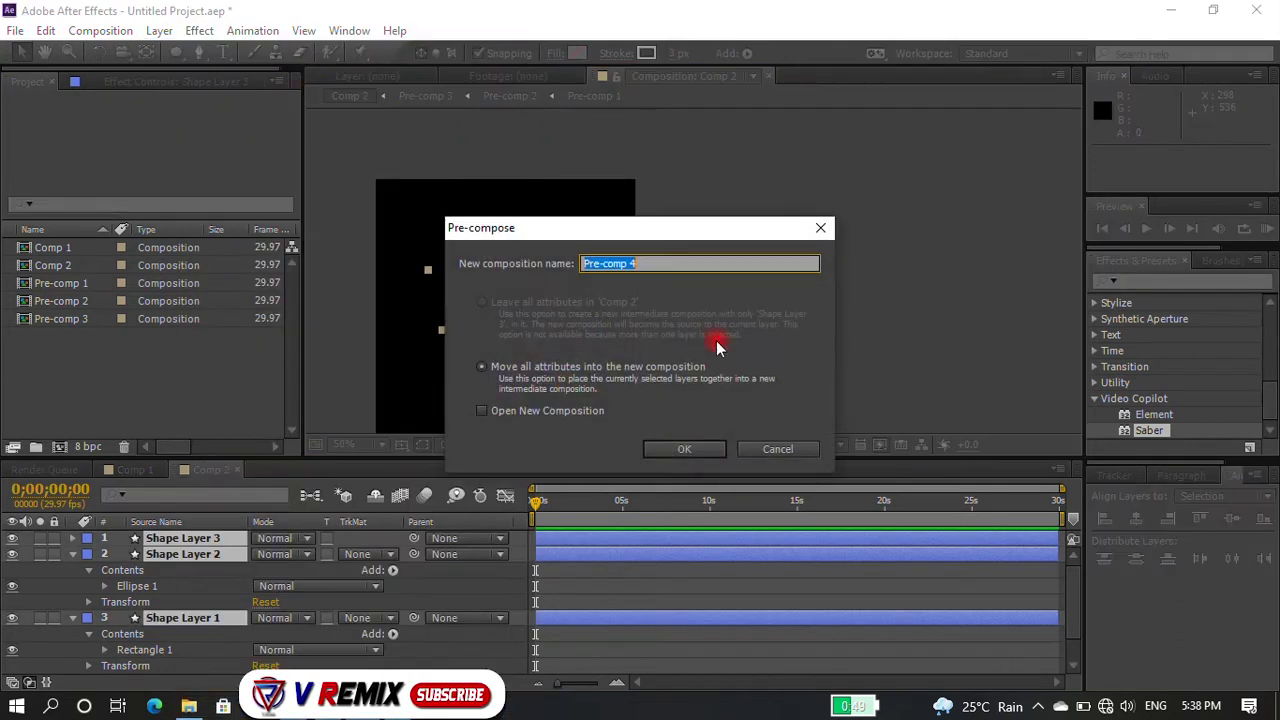
pyautogui.click(672, 452)
# Step: Try drawing a hub-to-bar rectangle, then undo it along with the Pre-comp 4 nesting
pyautogui.scroll(2, 505, 360)
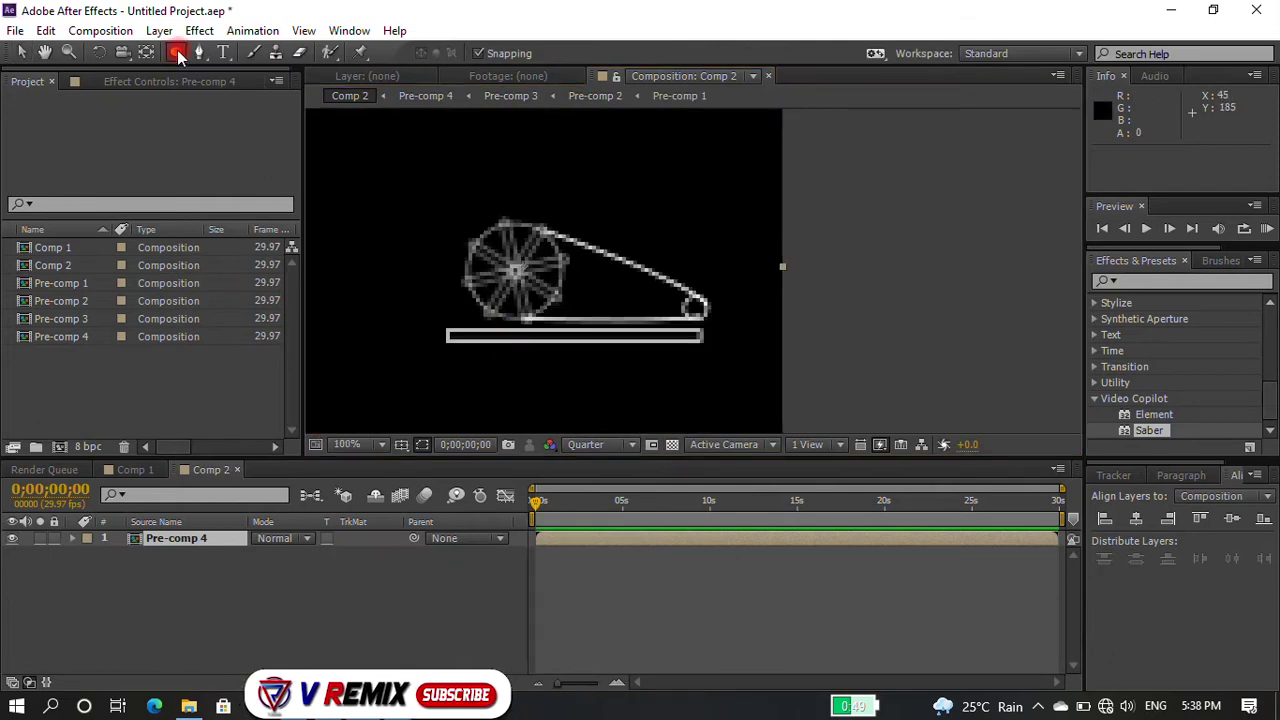
pyautogui.moveTo(176, 52); pyautogui.dragTo(258, 50)
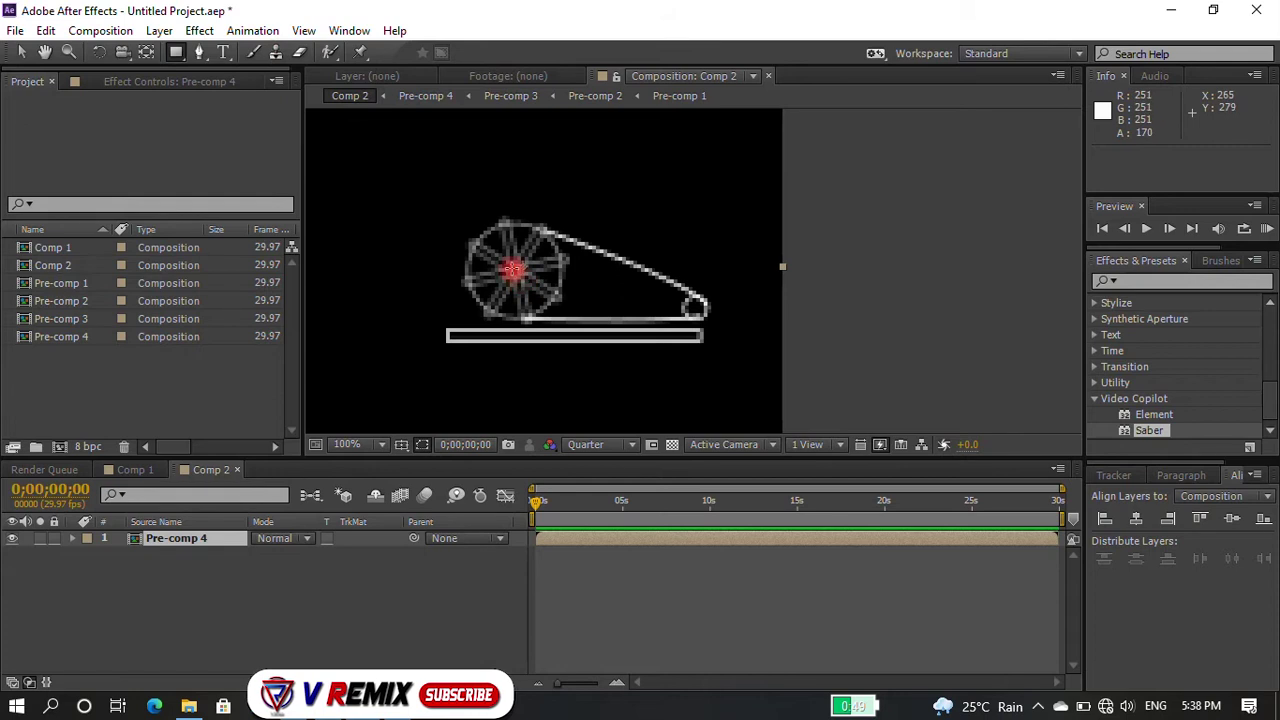
pyautogui.click(512, 268)
pyautogui.hotkey('ctrl', 'z')
pyautogui.click(280, 566)
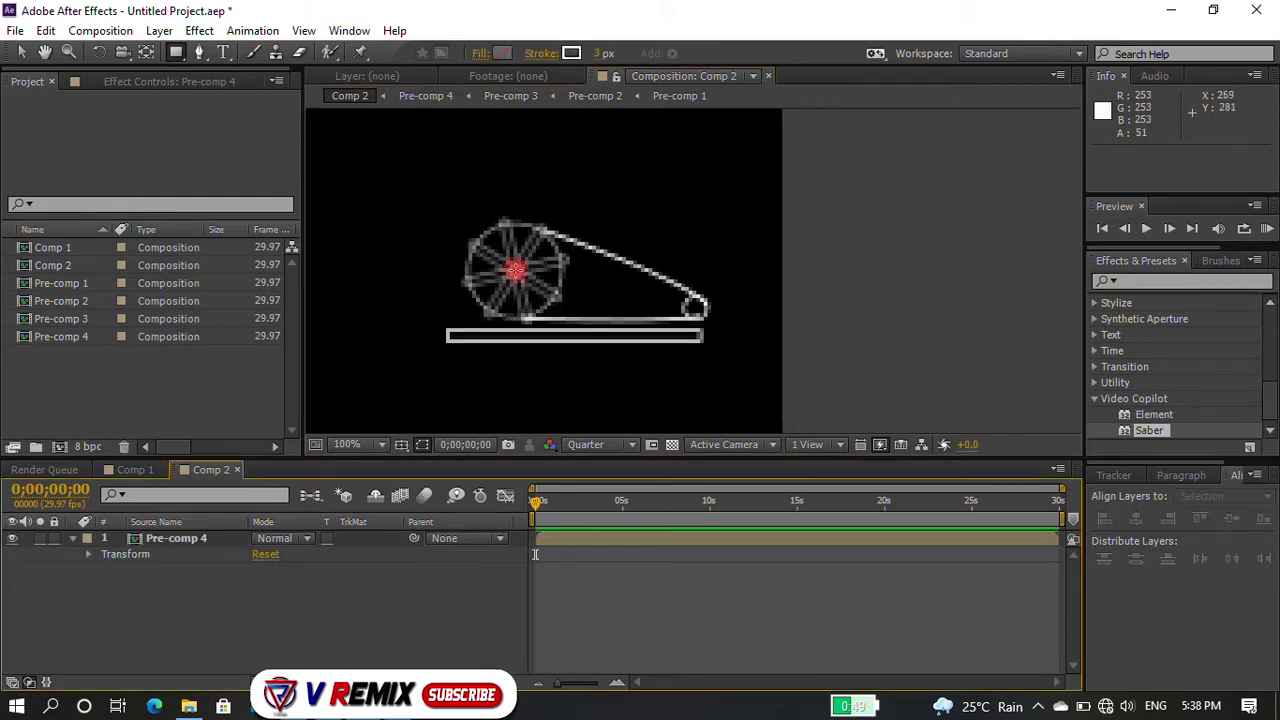
pyautogui.moveTo(515, 268); pyautogui.dragTo(525, 334)
pyautogui.hotkey('ctrl', 'z')
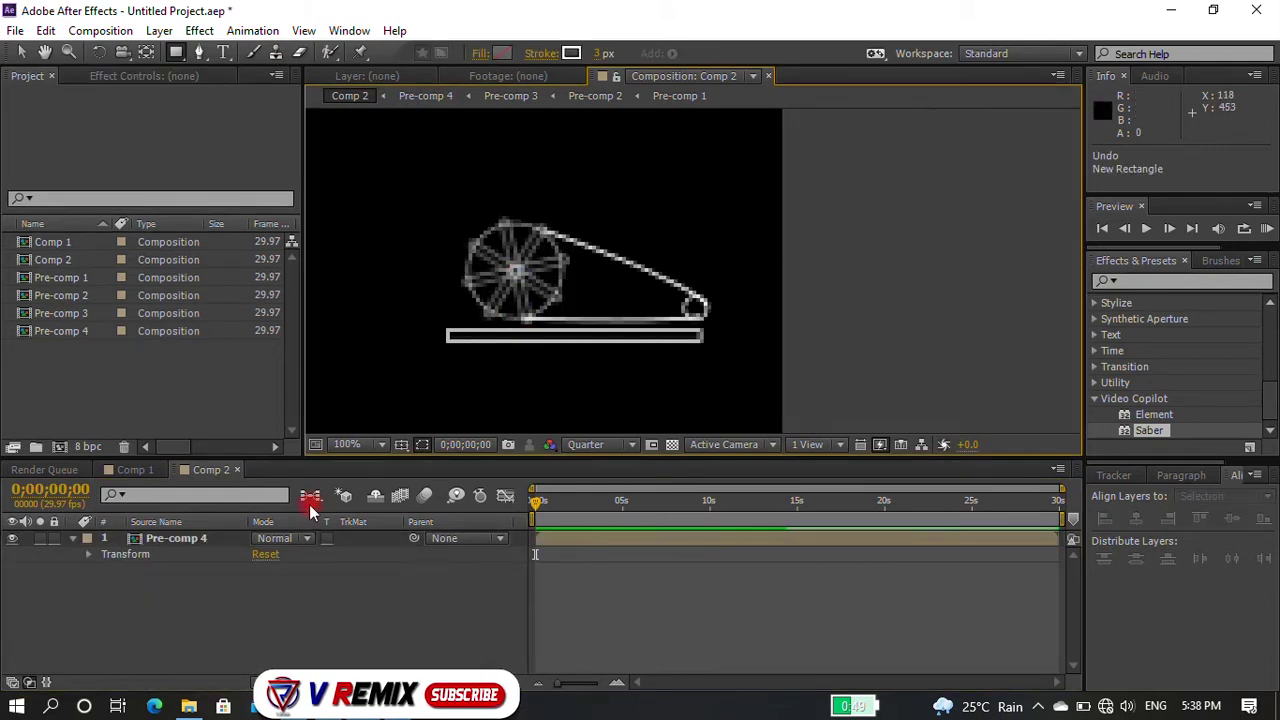
pyautogui.hotkey('ctrl', 'z')
pyautogui.hotkey('ctrl', 'z')
# Step: Nest Shape Layers 1, 2 and 3 together as Pre-comp 4
pyautogui.click(193, 570)
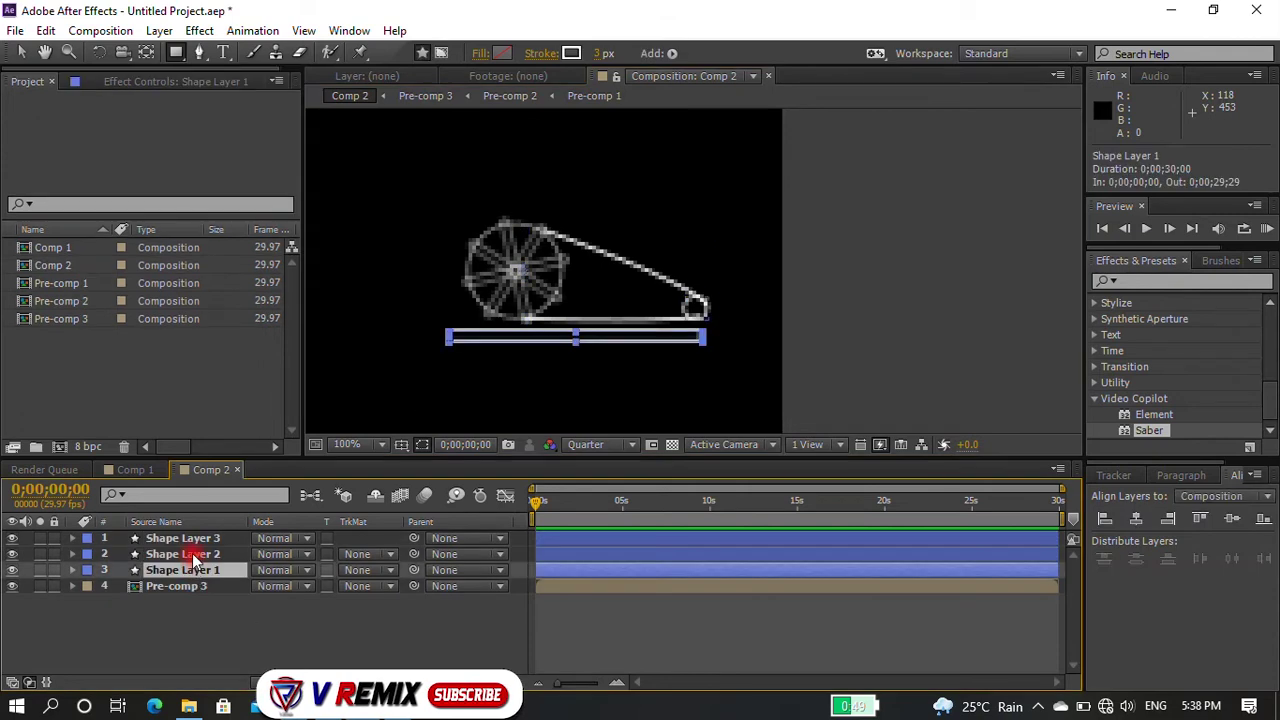
pyautogui.keyDown('shift'); pyautogui.click(183, 554); pyautogui.keyUp('shift')
pyautogui.keyDown('shift'); pyautogui.click(183, 538); pyautogui.keyUp('shift')
pyautogui.click(158, 28)
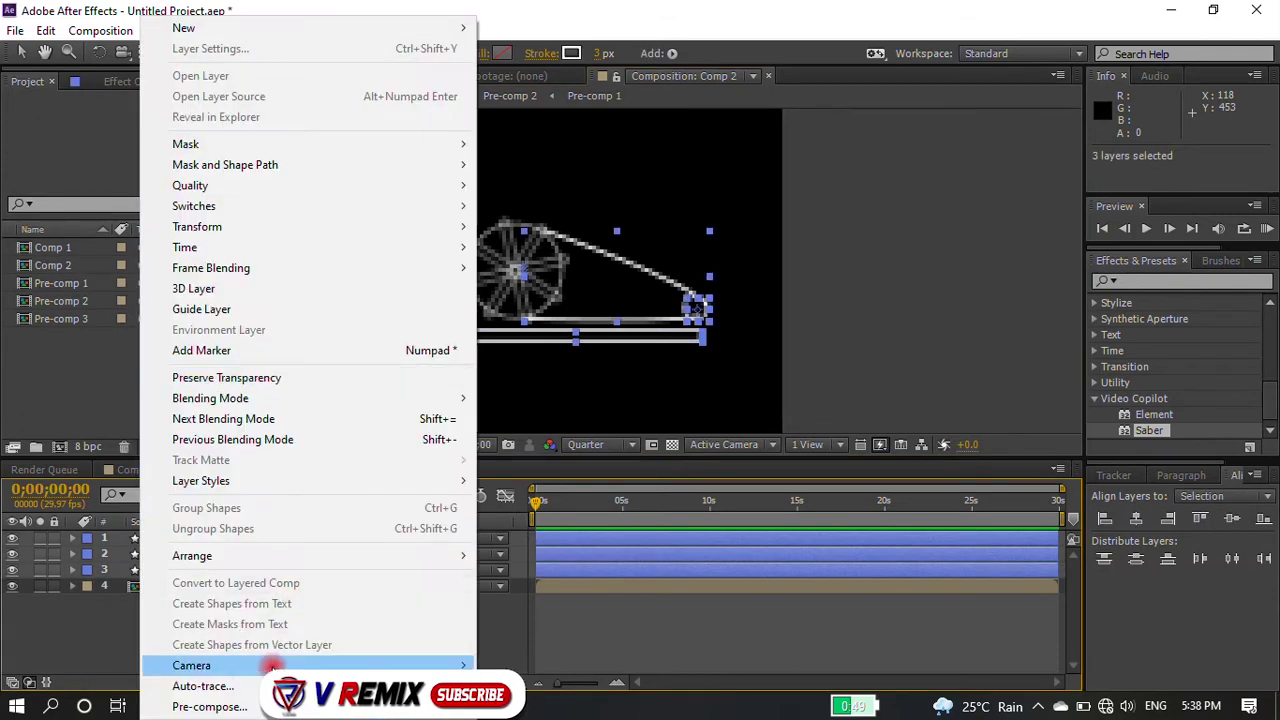
pyautogui.click(205, 703)
pyautogui.press('Return')
pyautogui.click(237, 635)
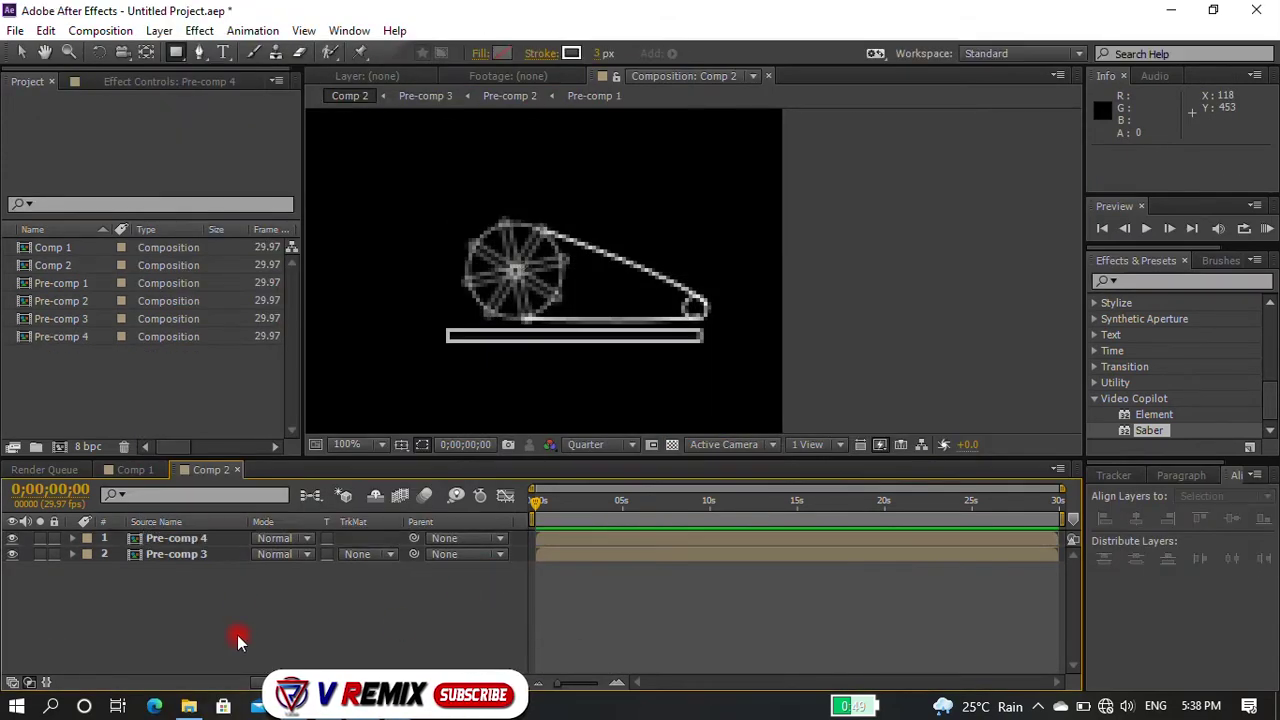
pyautogui.scroll(1, 510, 255)
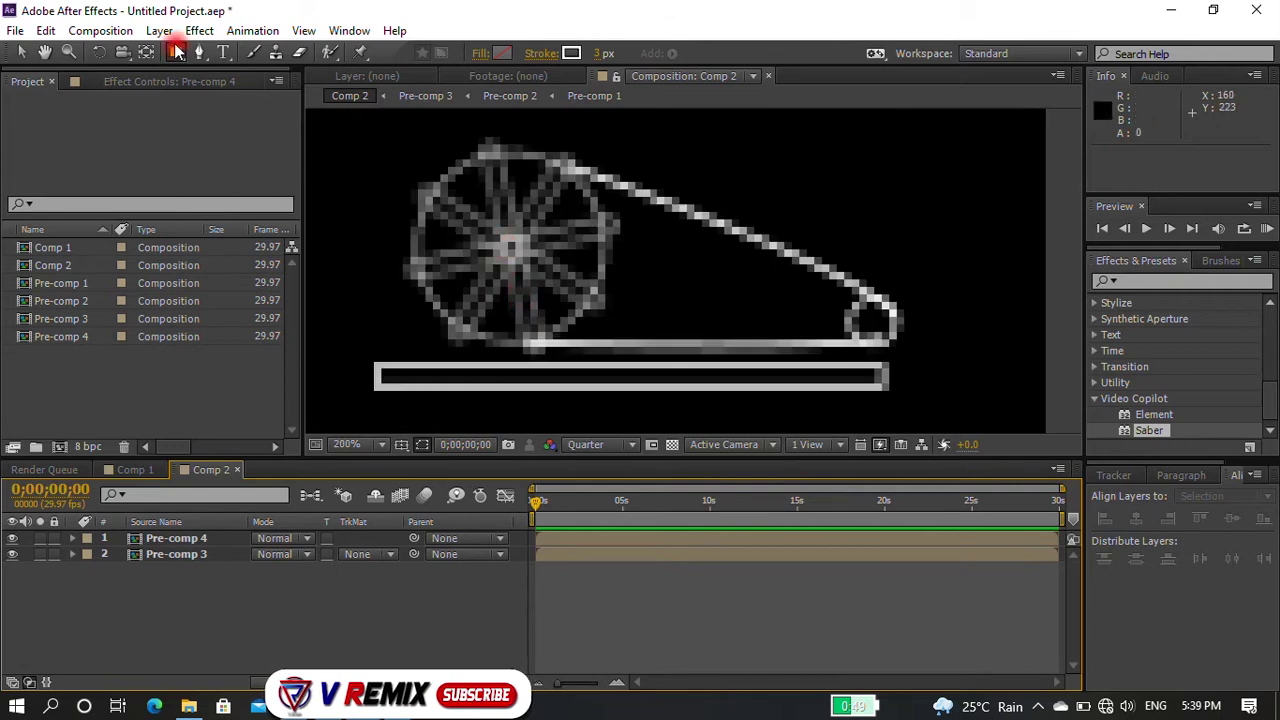
# Step: Draw a thin vertical post from the wheel hub down to the base bar
pyautogui.moveTo(506, 238)
pyautogui.mouseDown()
pyautogui.moveTo(535, 344)
pyautogui.moveTo(516, 362)
pyautogui.mouseUp()
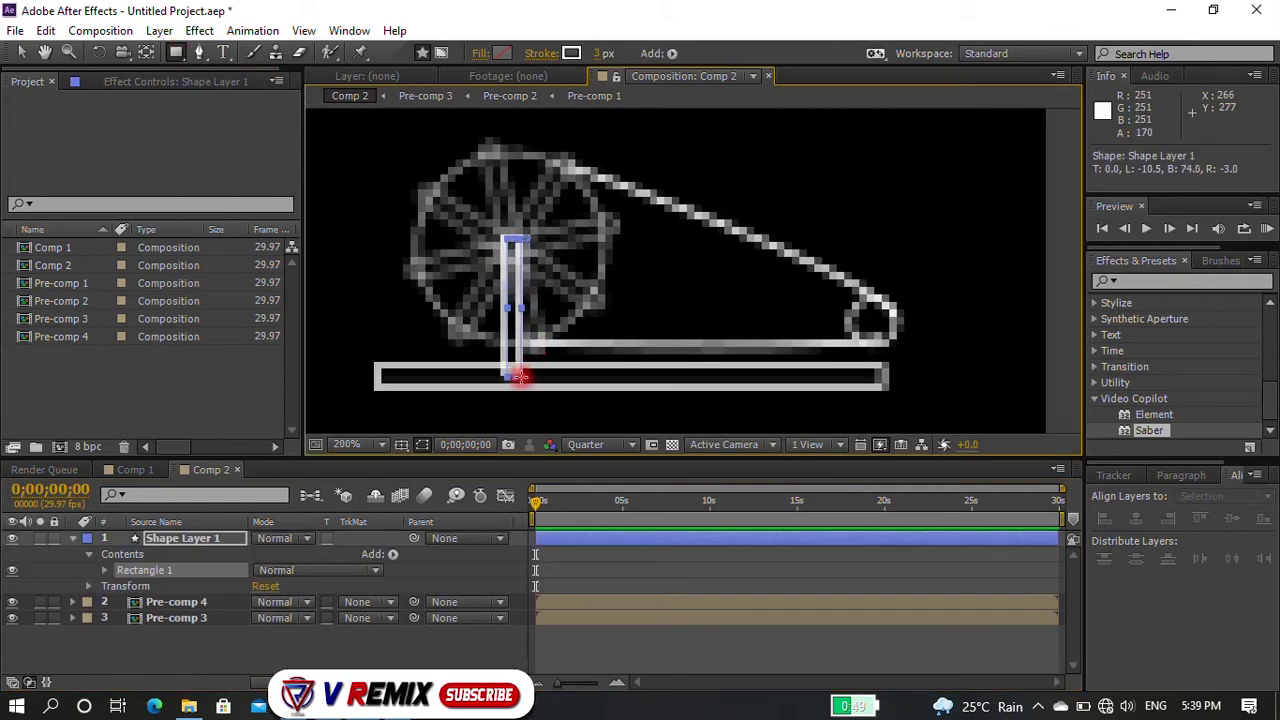
pyautogui.click(206, 652)
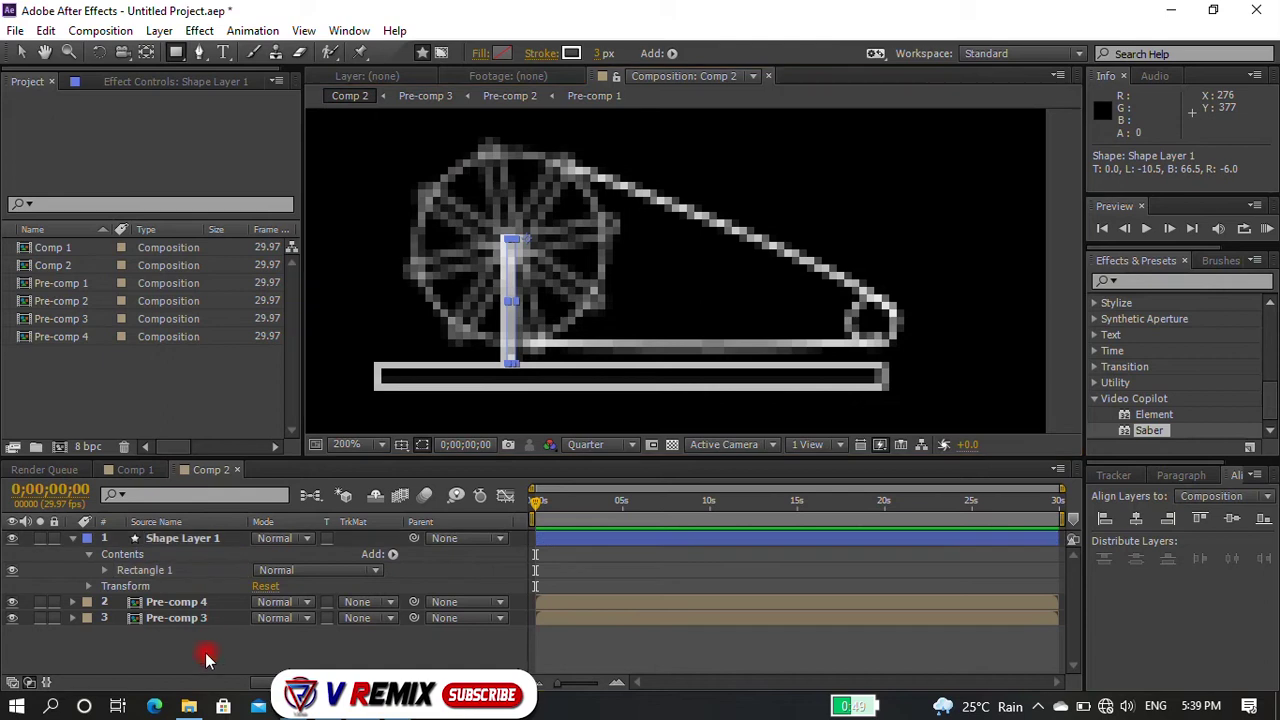
pyautogui.click(191, 603)
pyautogui.click(150, 620)
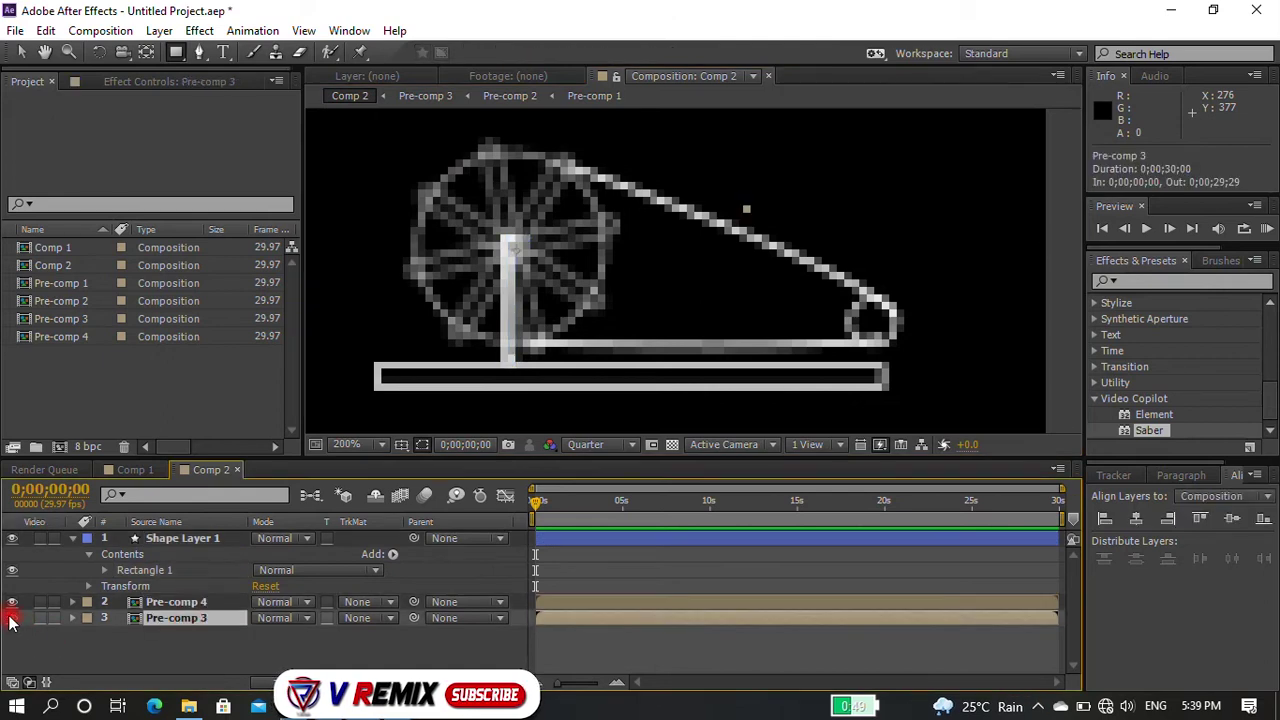
# Step: Nest the post's Shape Layer 1 with Pre-comp 4 as Pre-comp 5
pyautogui.click(171, 602)
pyautogui.keyDown('ctrl'); pyautogui.click(171, 538); pyautogui.keyUp('ctrl')
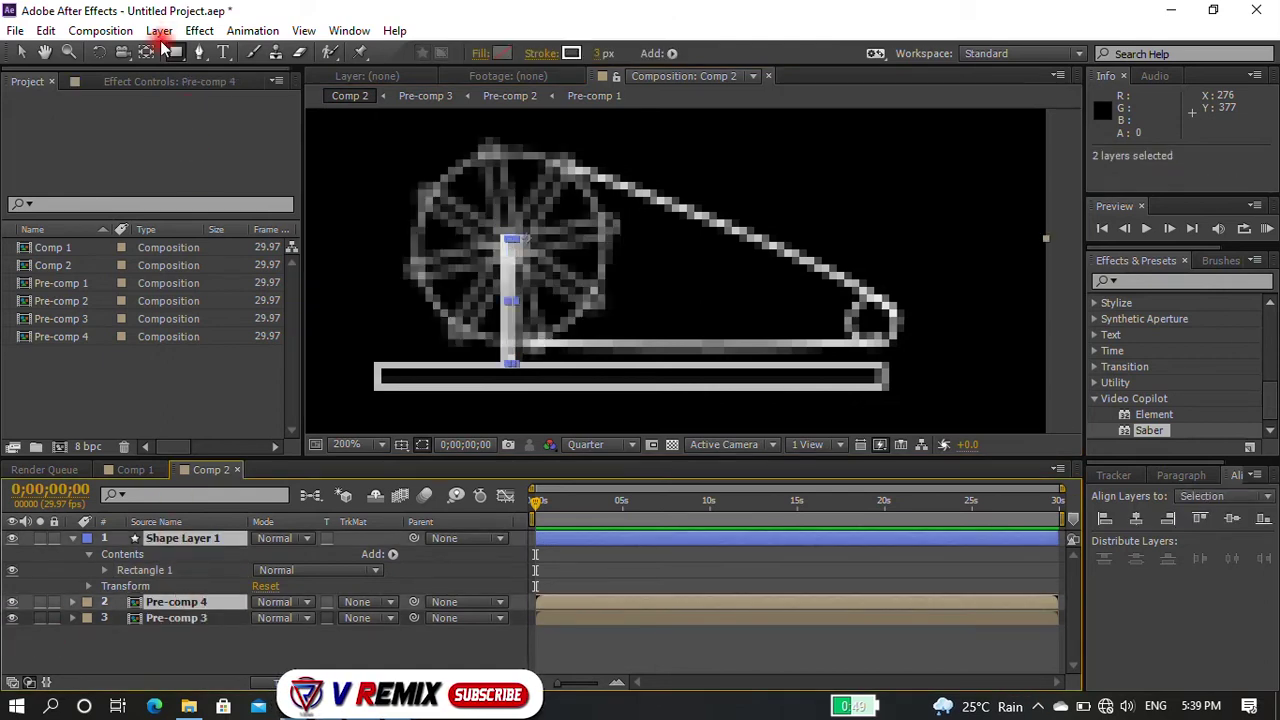
pyautogui.click(159, 30)
pyautogui.click(245, 694)
pyautogui.click(684, 455)
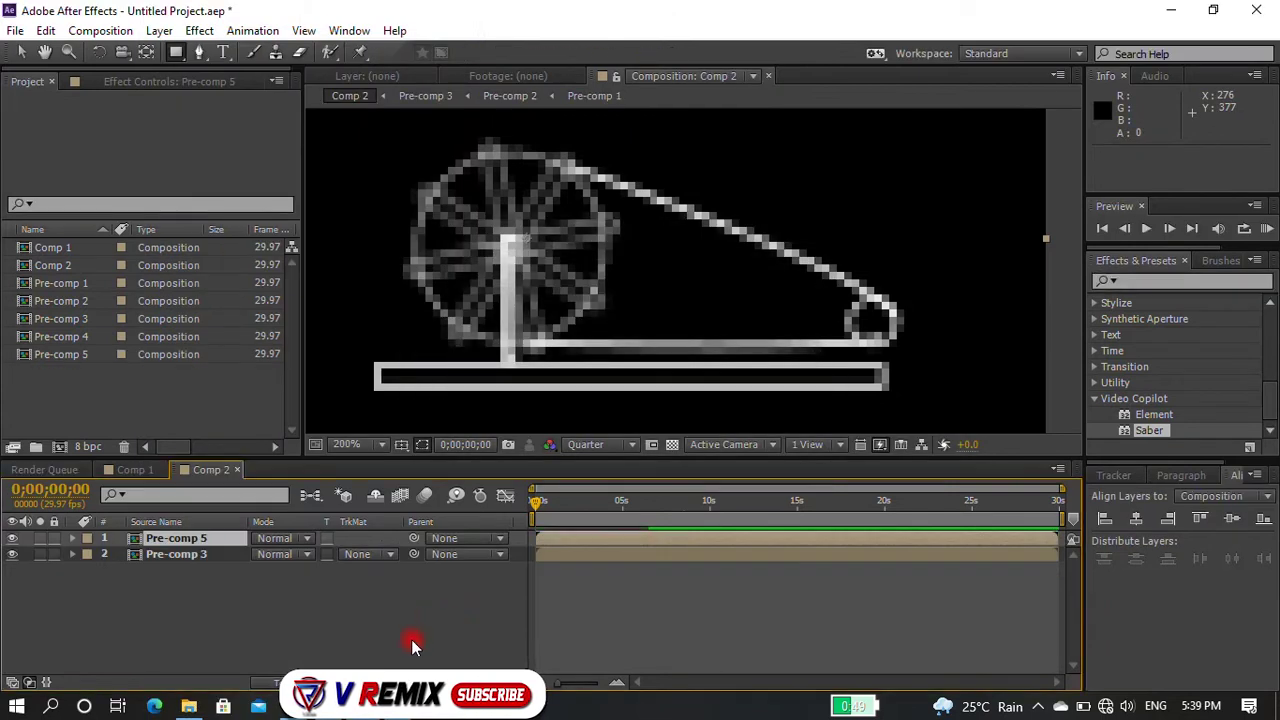
pyautogui.click(400, 628)
pyautogui.scroll(-1, 578, 340)
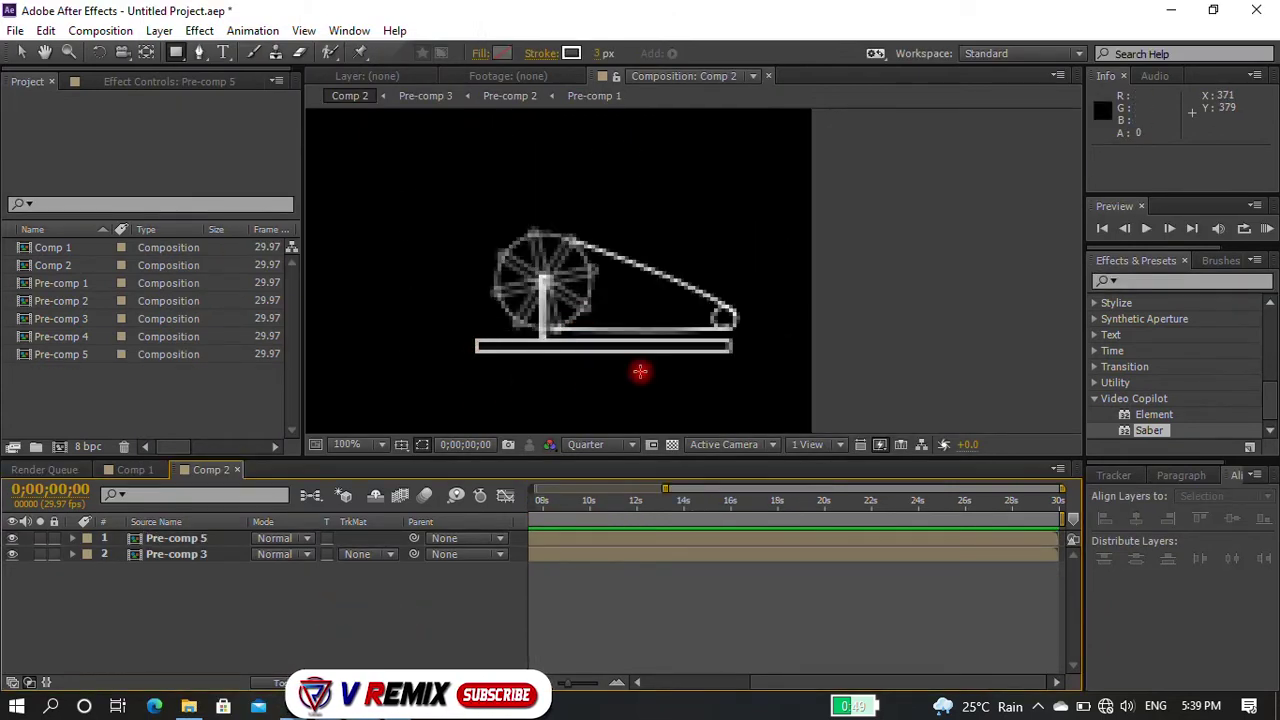
pyautogui.click(20, 52)
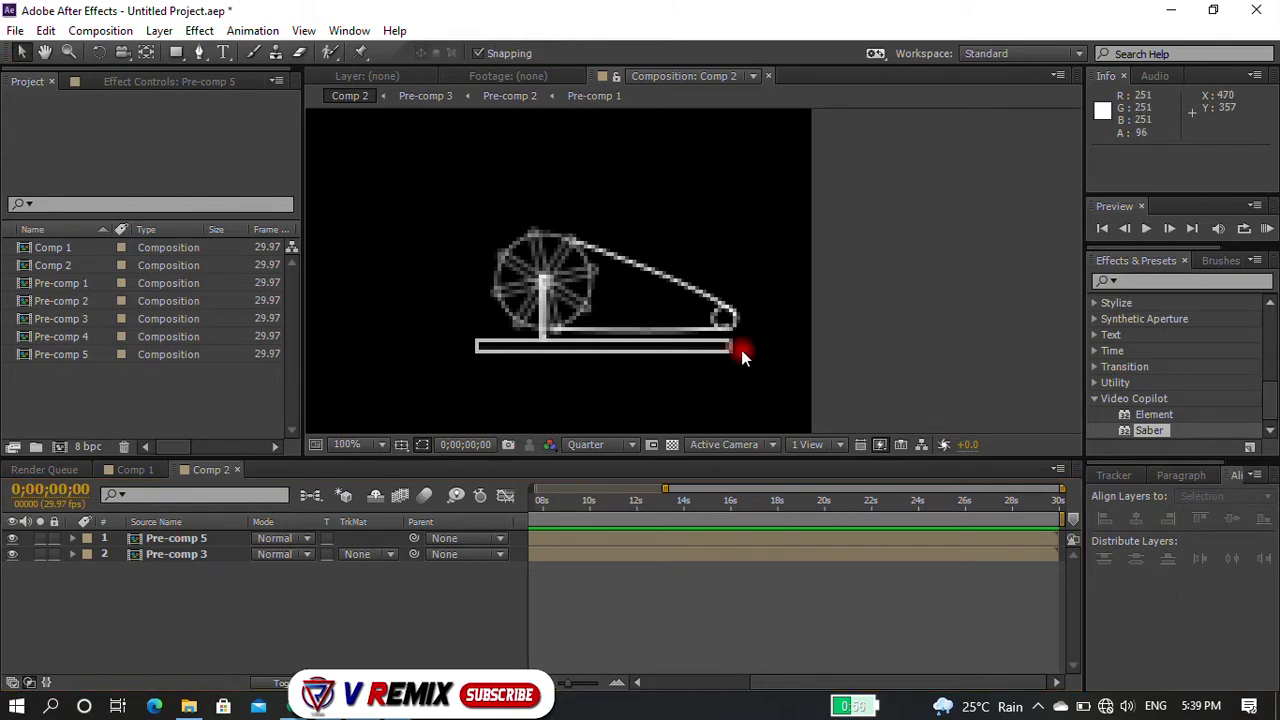
# Step: Draw a small rectangular support at the right end of the base, under the pulley
pyautogui.scroll(2, 741, 350)
pyautogui.scroll(1, 731, 337)
pyautogui.scroll(-1, 710, 308)
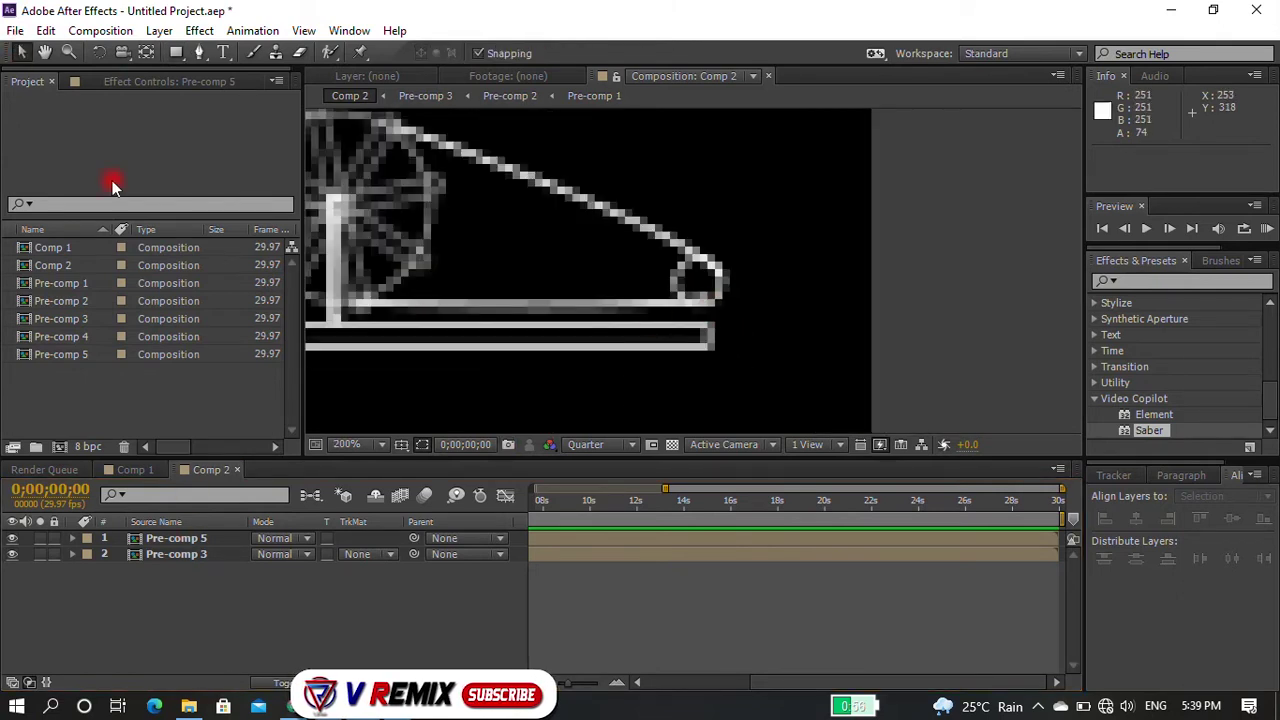
pyautogui.click(175, 52)
pyautogui.moveTo(694, 279); pyautogui.dragTo(707, 325)
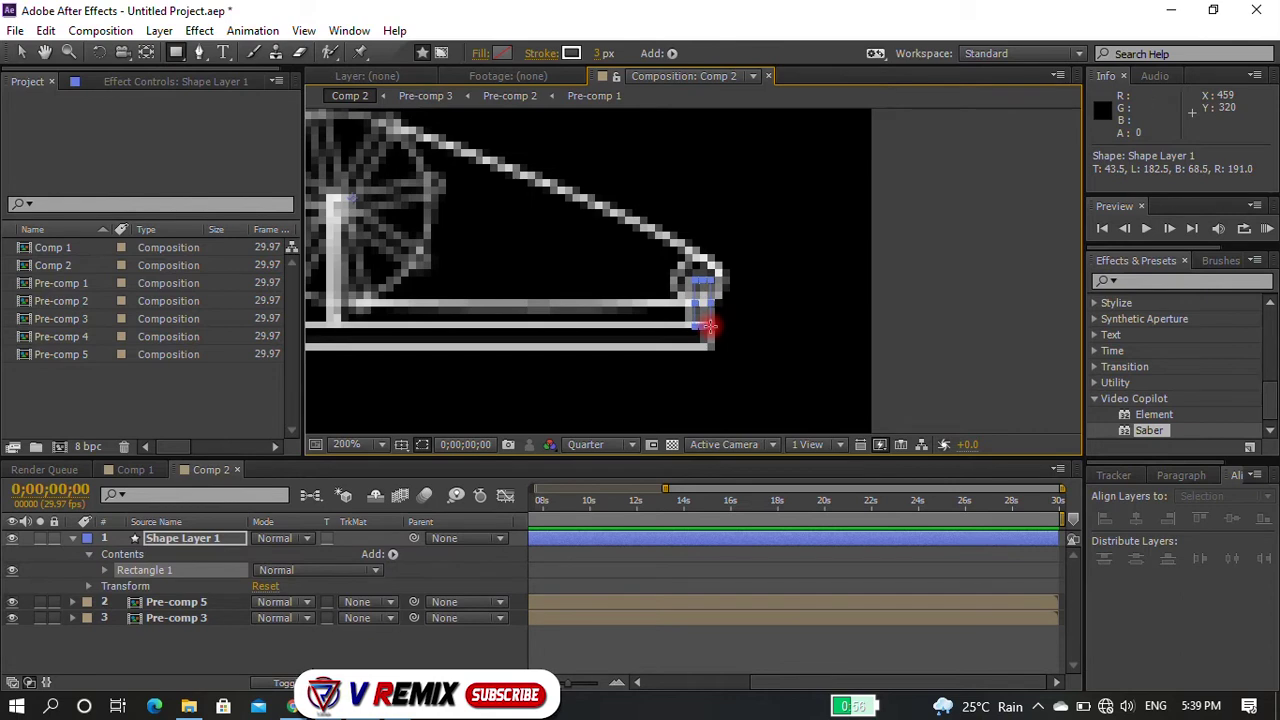
pyautogui.click(173, 648)
# Step: Nest the support's Shape Layer 1 with Pre-comp 5 as Pre-comp 6
pyautogui.click(173, 587)
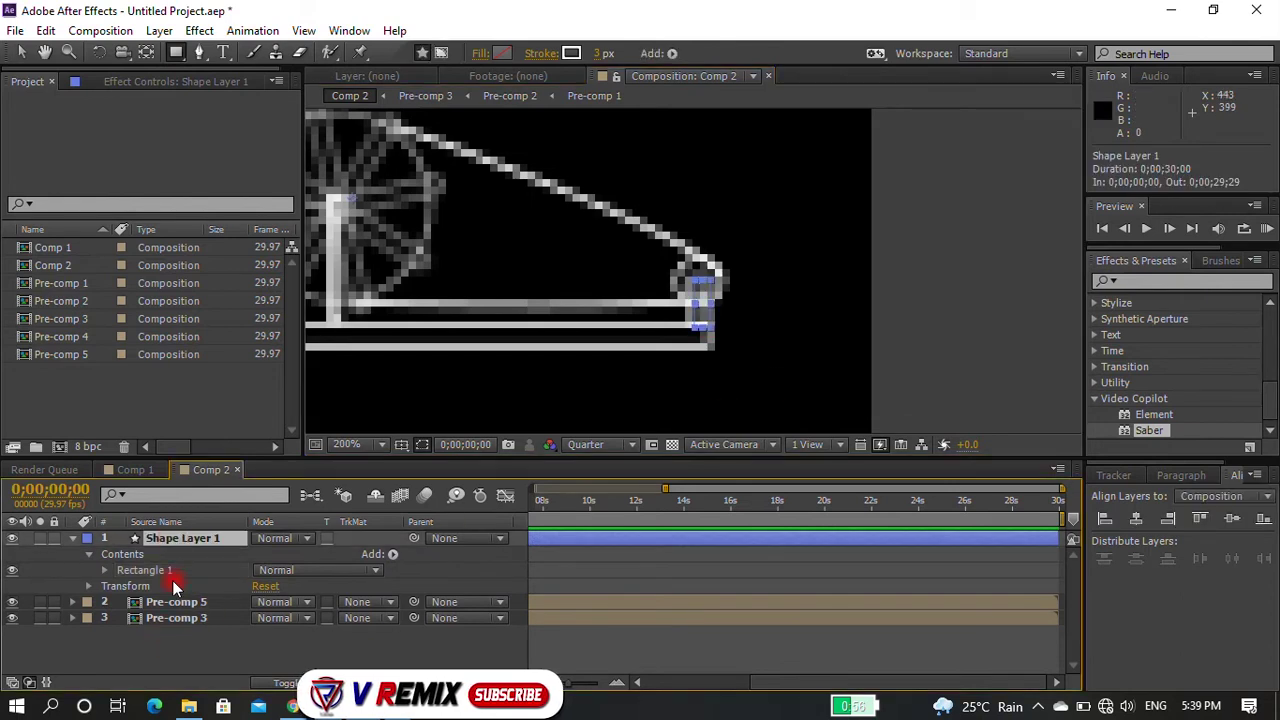
pyautogui.keyDown('ctrl'); pyautogui.click(176, 602); pyautogui.keyUp('ctrl')
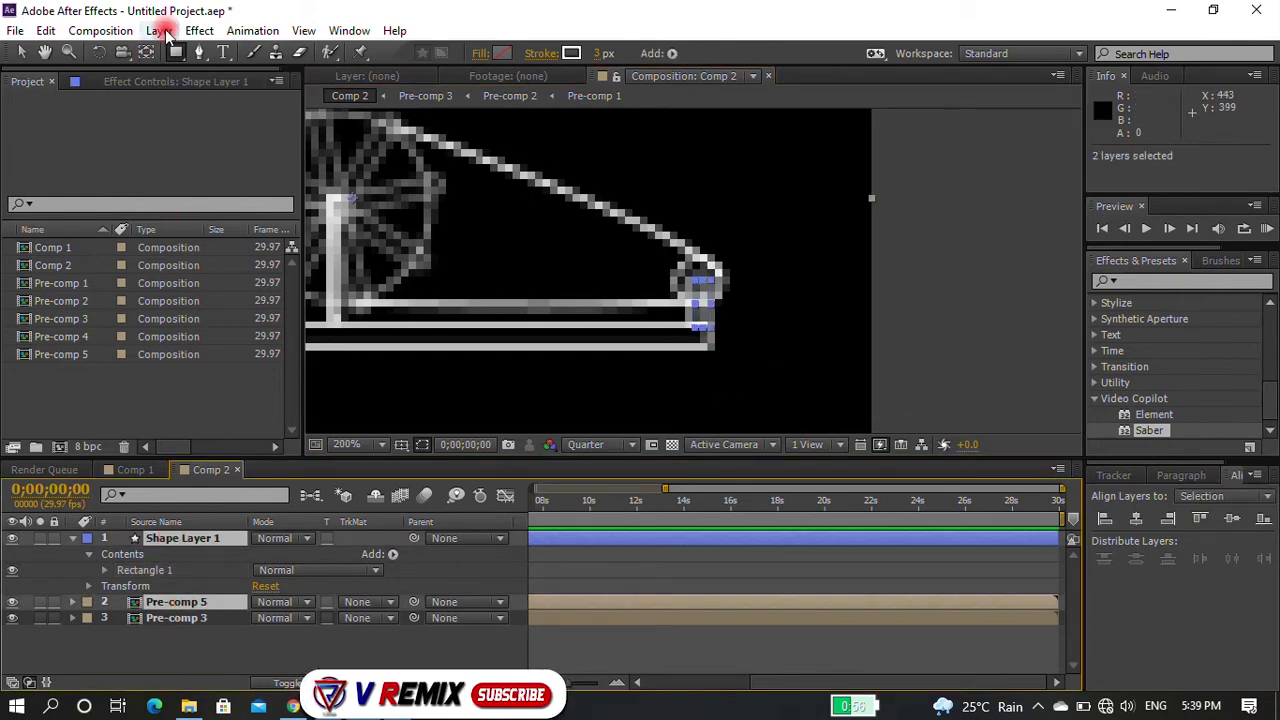
pyautogui.click(160, 31)
pyautogui.click(180, 697)
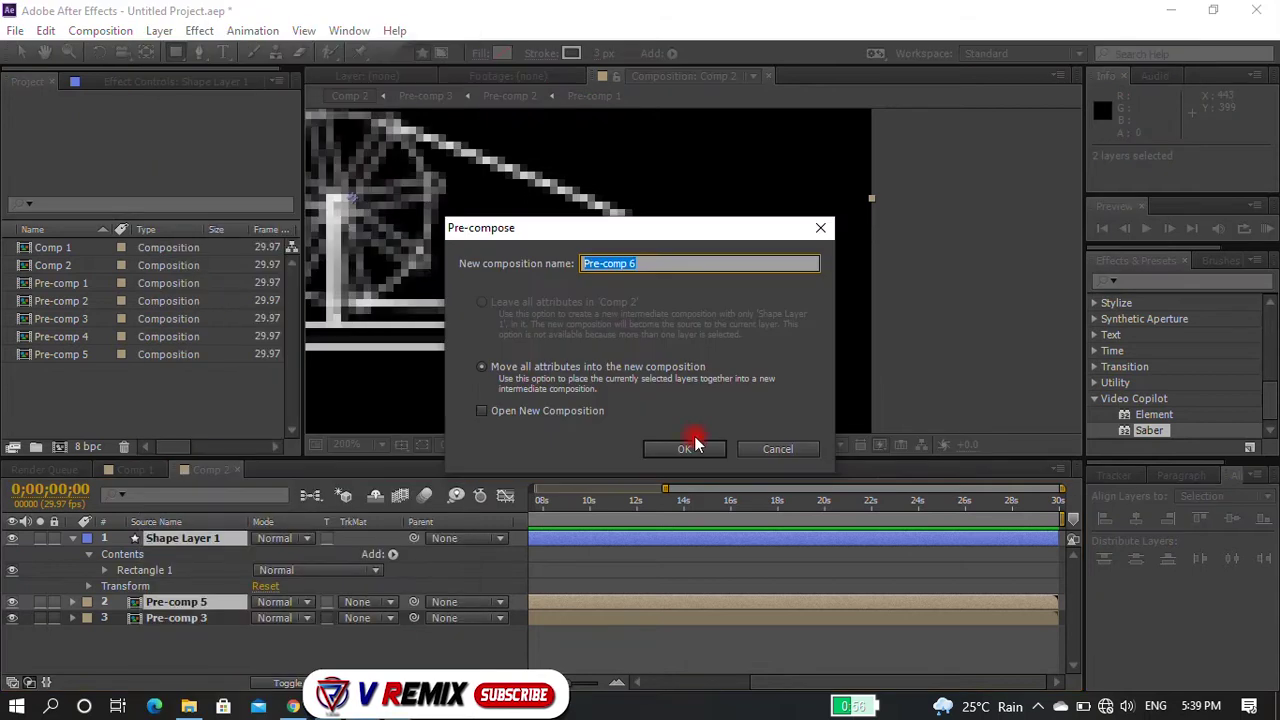
pyautogui.click(686, 448)
pyautogui.scroll(-1, 605, 338)
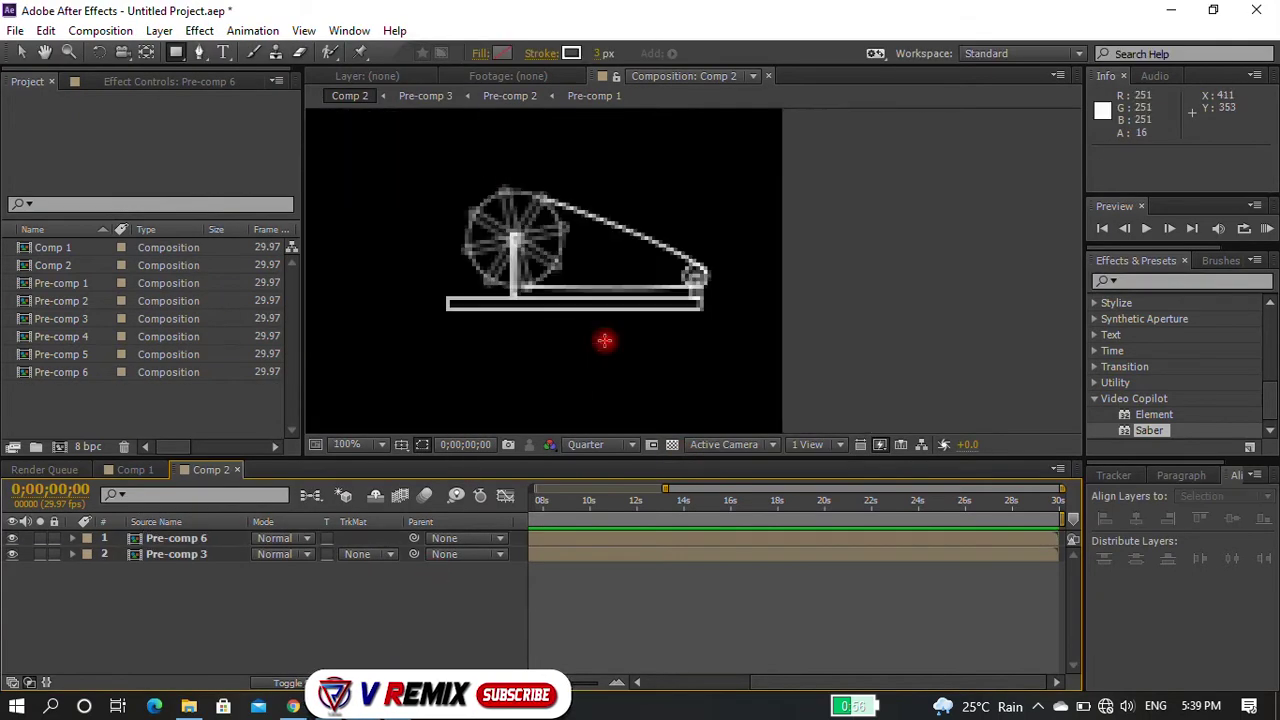
pyautogui.click(164, 540)
pyautogui.click(194, 606)
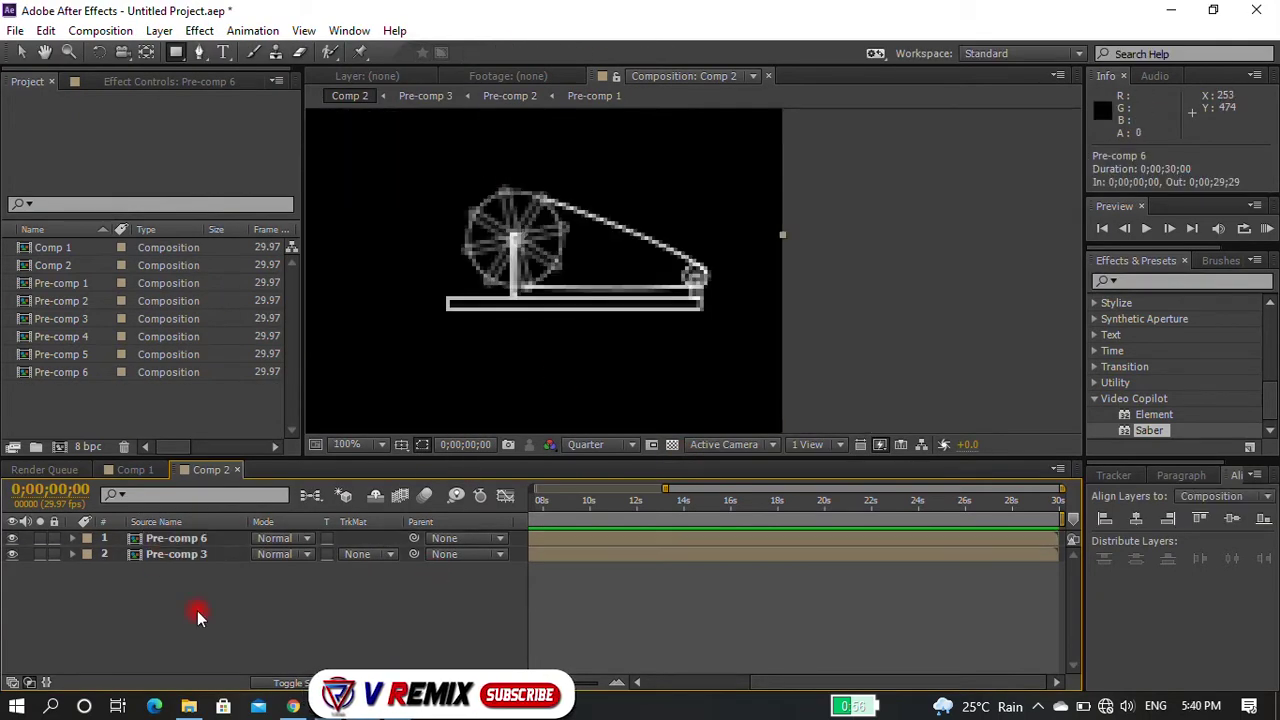
# Step: Auto-trace Pre-comp 6 and Pre-comp 3 with default settings
pyautogui.click(198, 537)
pyautogui.click(159, 30)
pyautogui.click(440, 686)
pyautogui.click(700, 498)
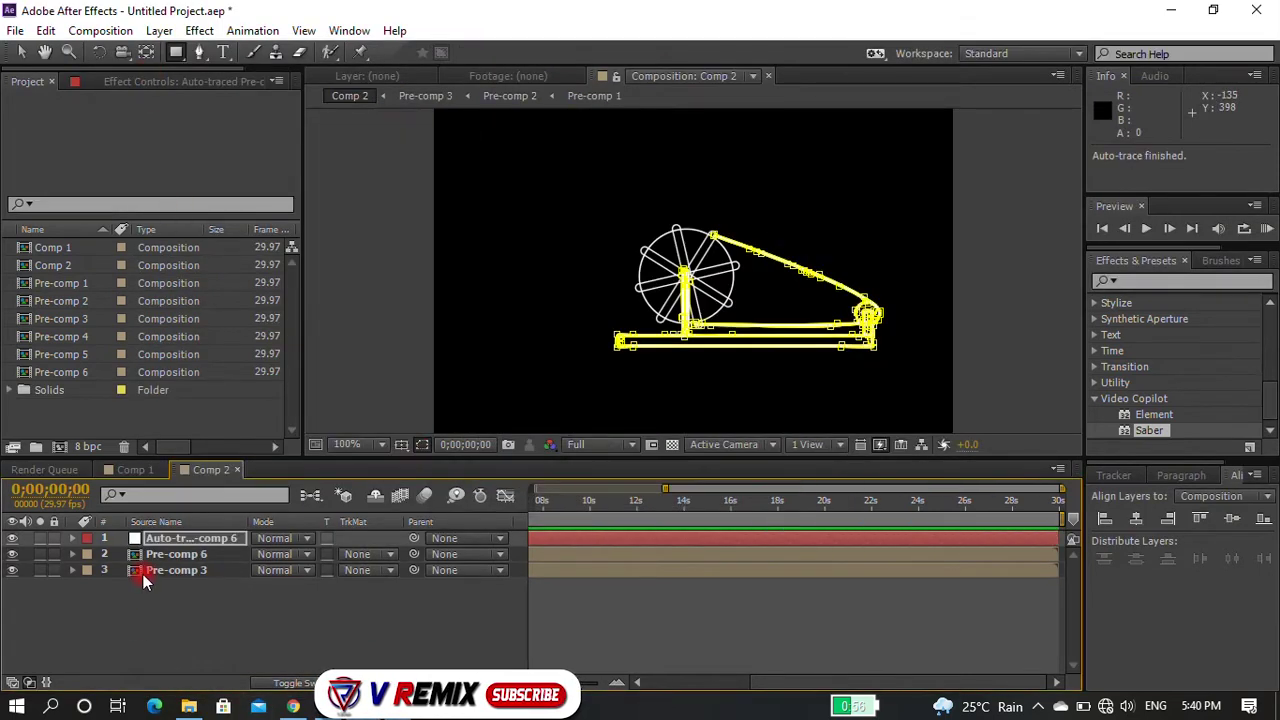
pyautogui.click(166, 569)
pyautogui.click(159, 30)
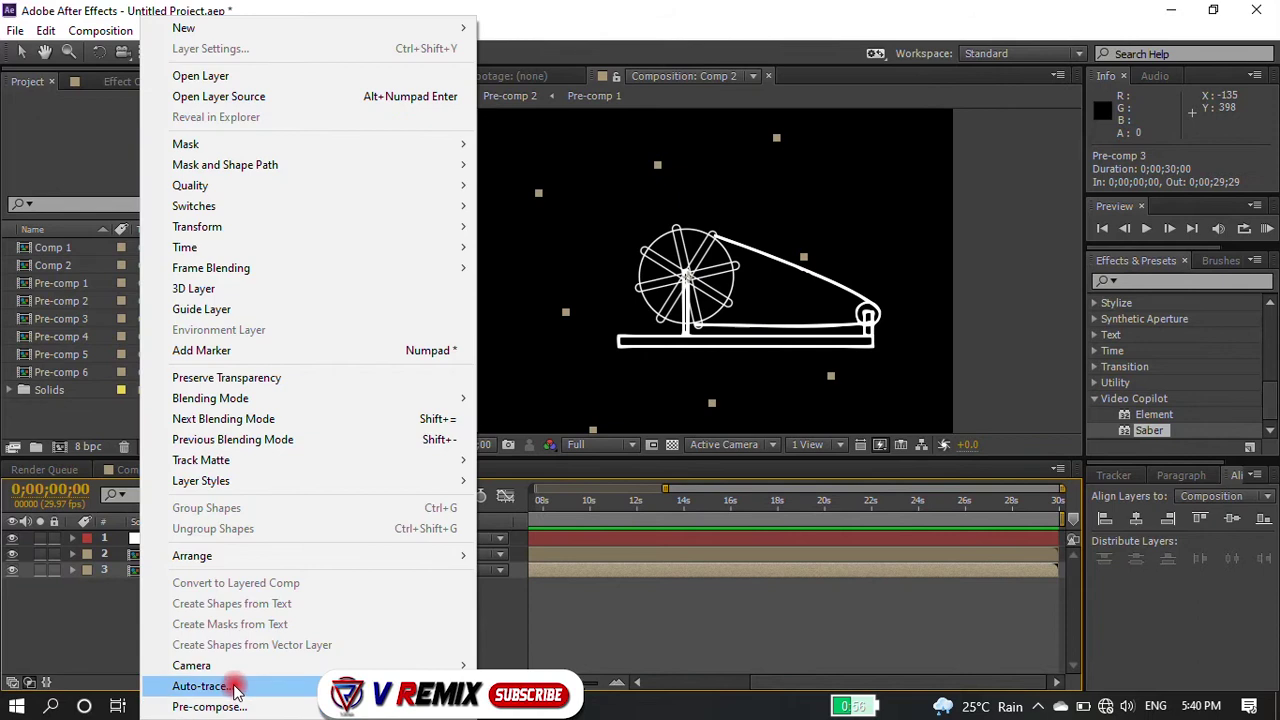
pyautogui.click(237, 686)
pyautogui.click(686, 500)
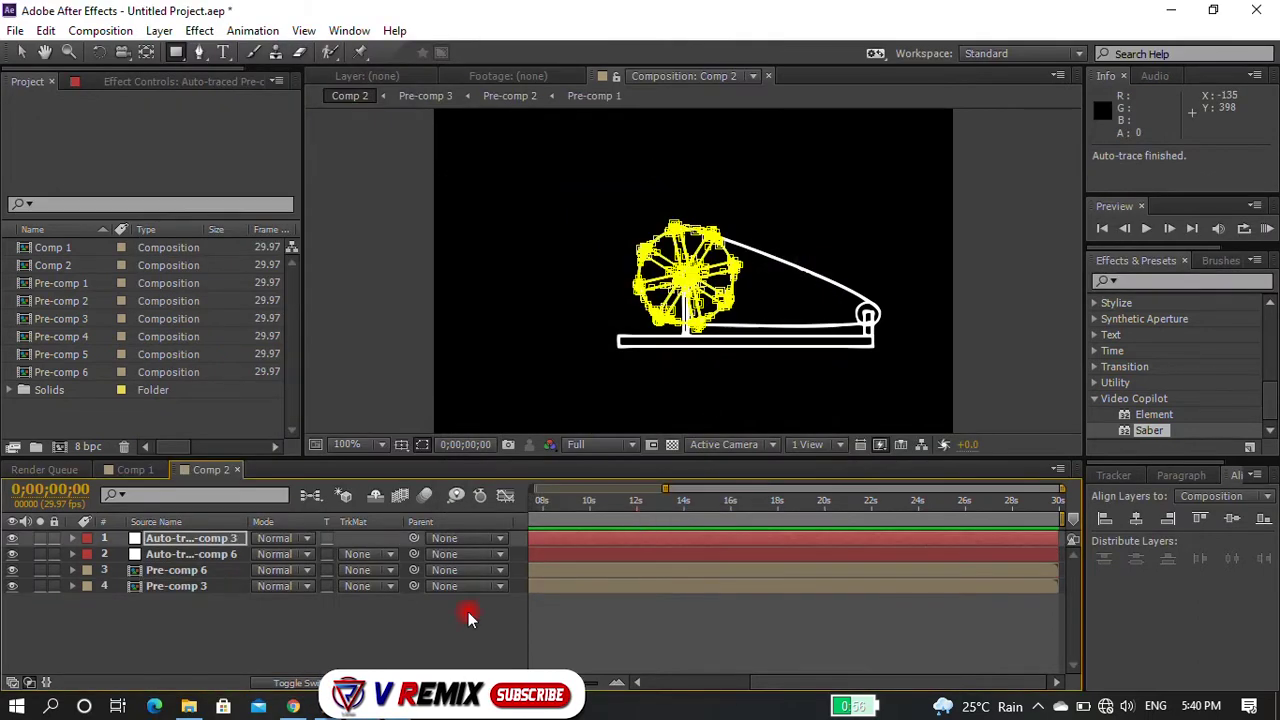
# Step: Hide the original pre-comps and apply Saber to the traced wheel
pyautogui.click(12, 586)
pyautogui.click(190, 538)
pyautogui.moveTo(1149, 430); pyautogui.dragTo(710, 255)
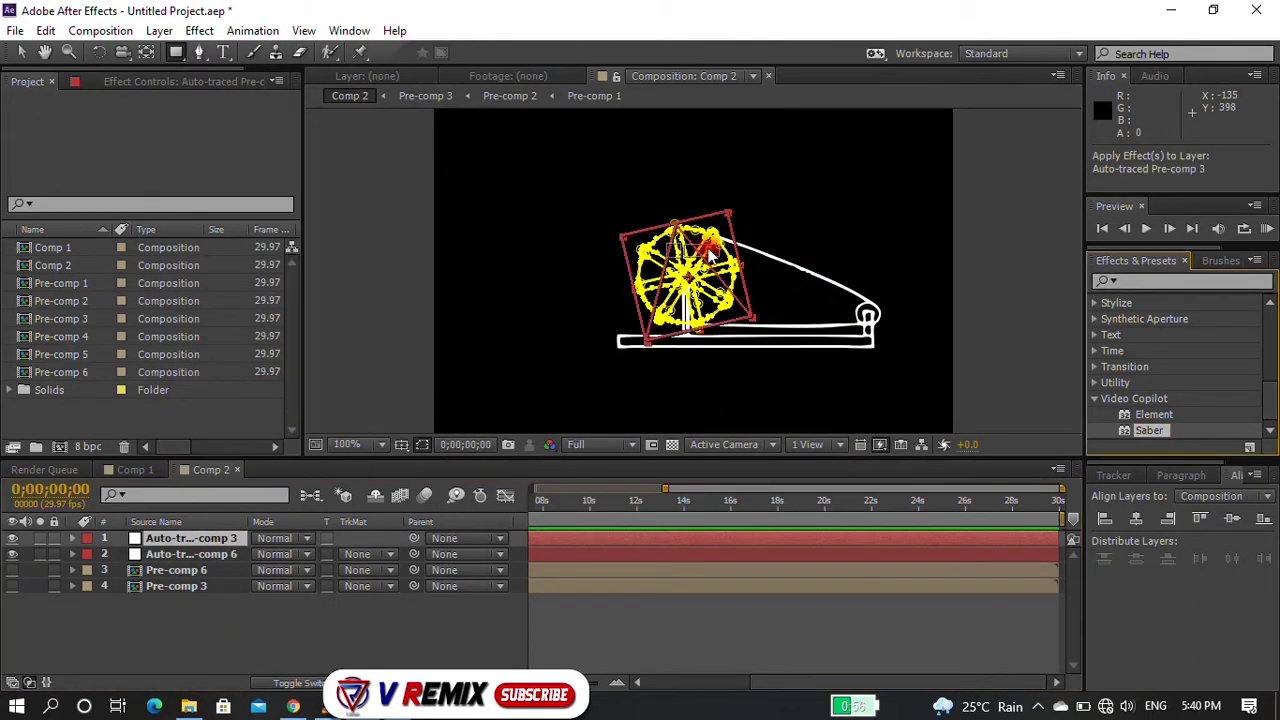
pyautogui.click(128, 30)
# Step: Set the wheel's Saber core type to Layer Masks and blend the layer in Screen mode
pyautogui.click(205, 88)
pyautogui.click(36, 280)
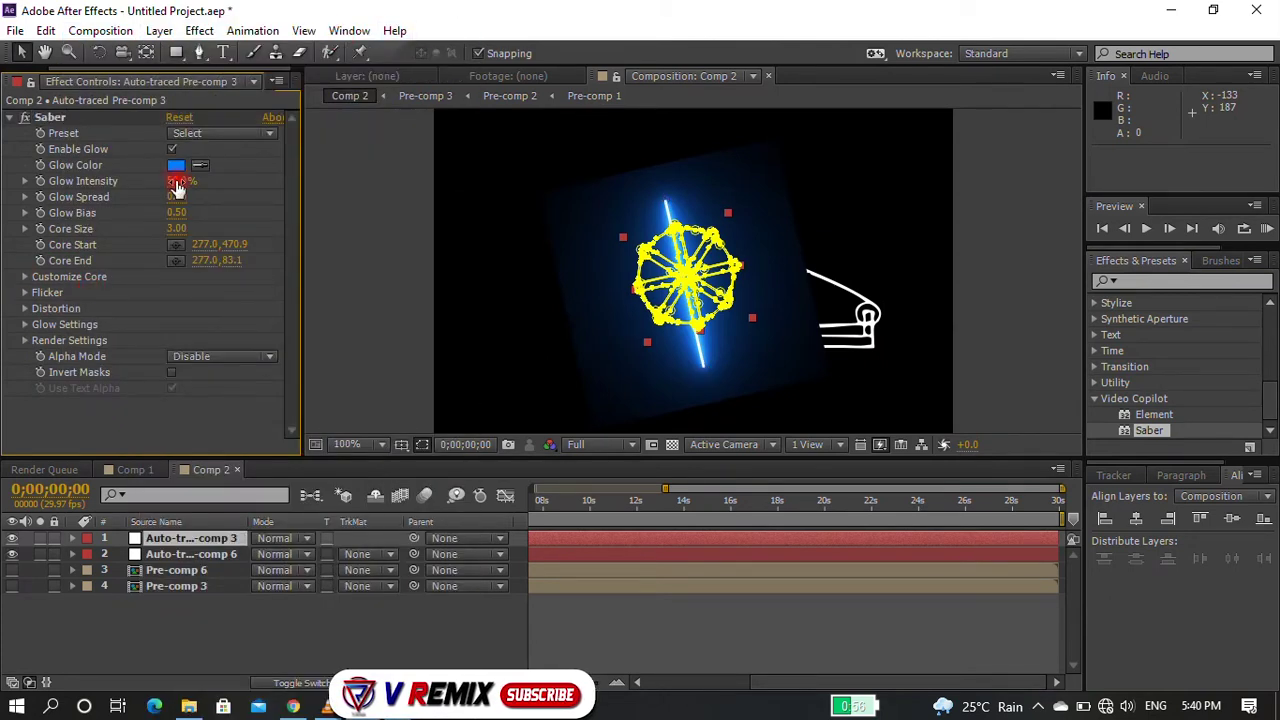
pyautogui.moveTo(180, 190); pyautogui.dragTo(114, 222)
pyautogui.click(24, 276)
pyautogui.click(220, 256)
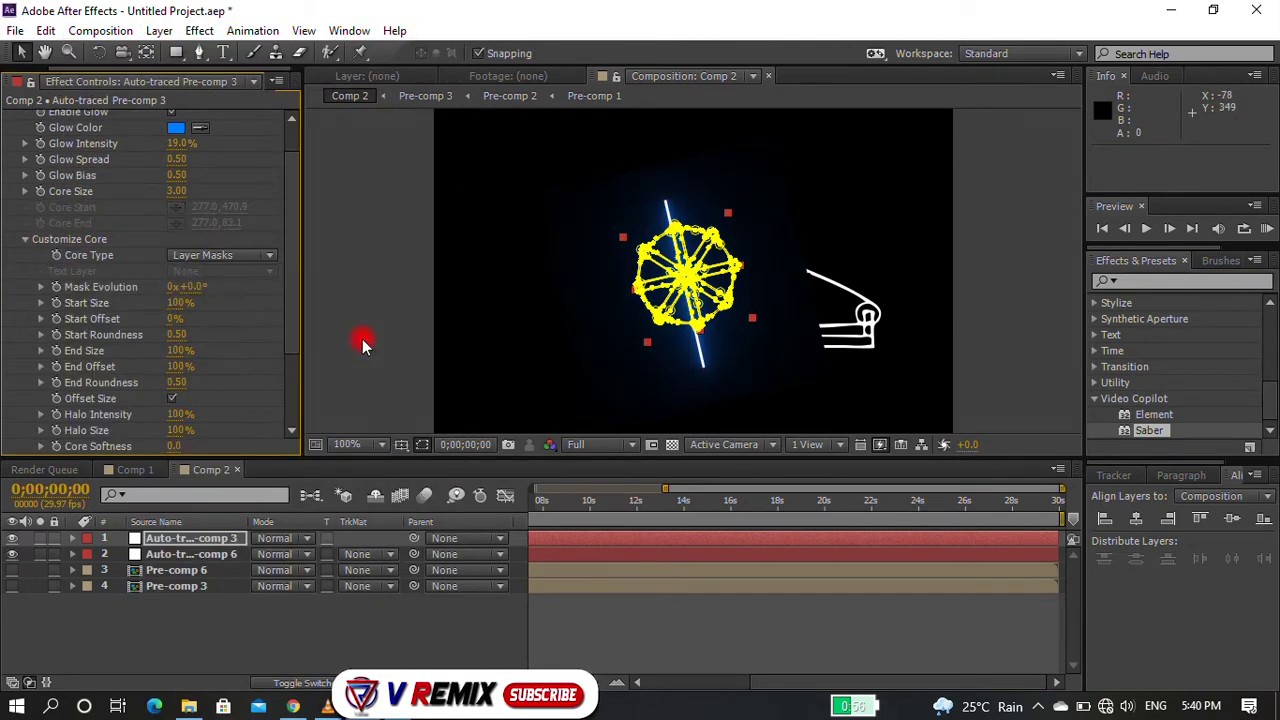
pyautogui.click(220, 297)
pyautogui.moveTo(168, 159); pyautogui.dragTo(144, 166)
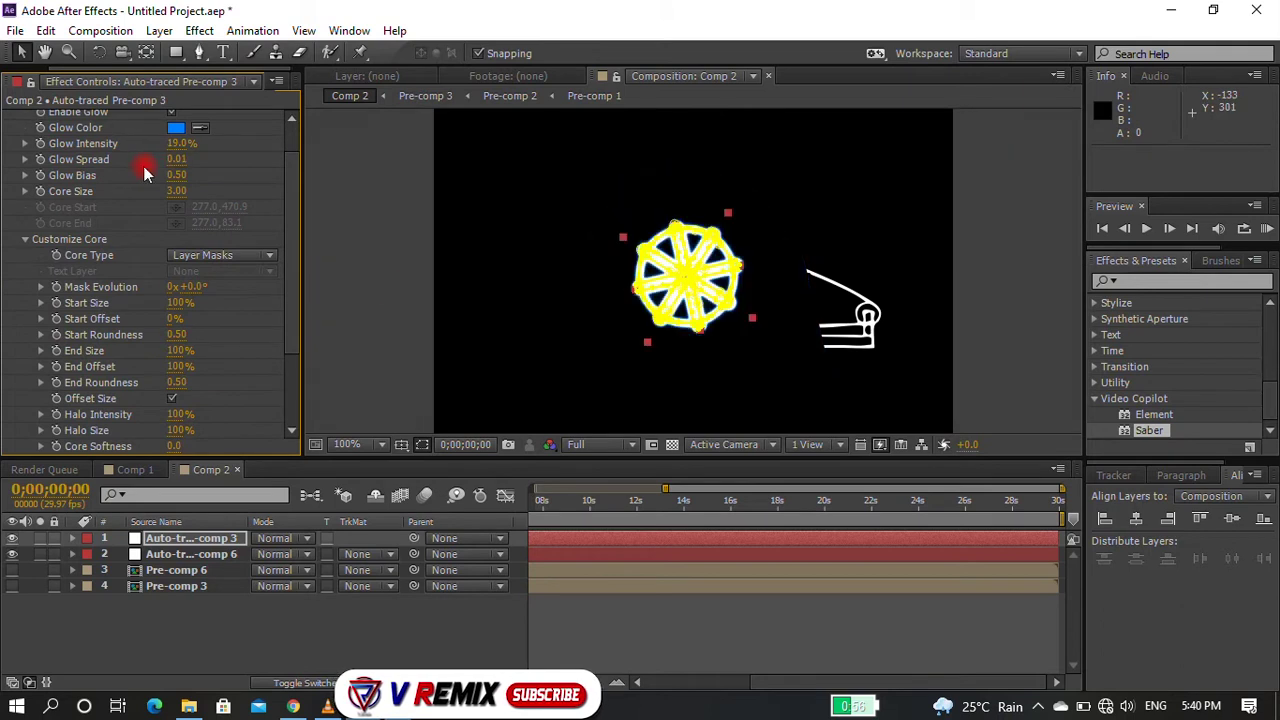
pyautogui.press('F2')
pyautogui.click(313, 540)
pyautogui.click(362, 315)
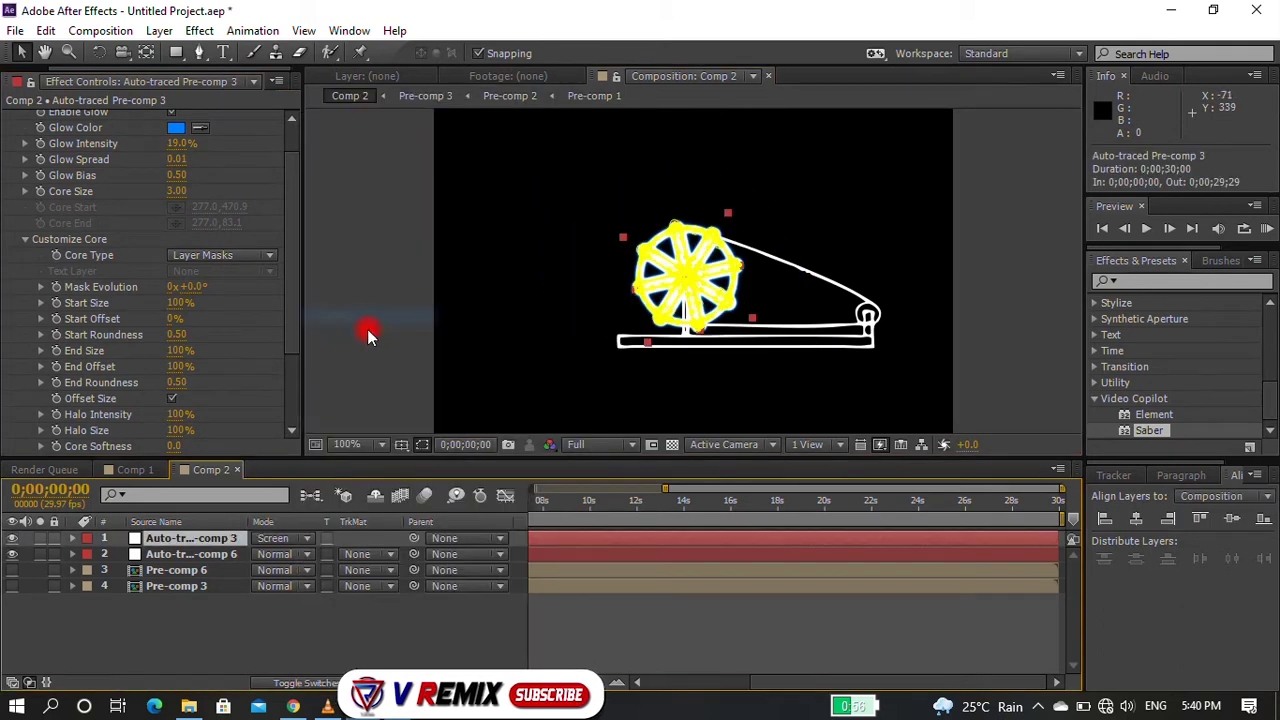
pyautogui.click(246, 596)
# Step: Fine-tune the wheel glow to 4% intensity, 0.02 spread and 0.55 bias
pyautogui.scroll(1, 797, 275)
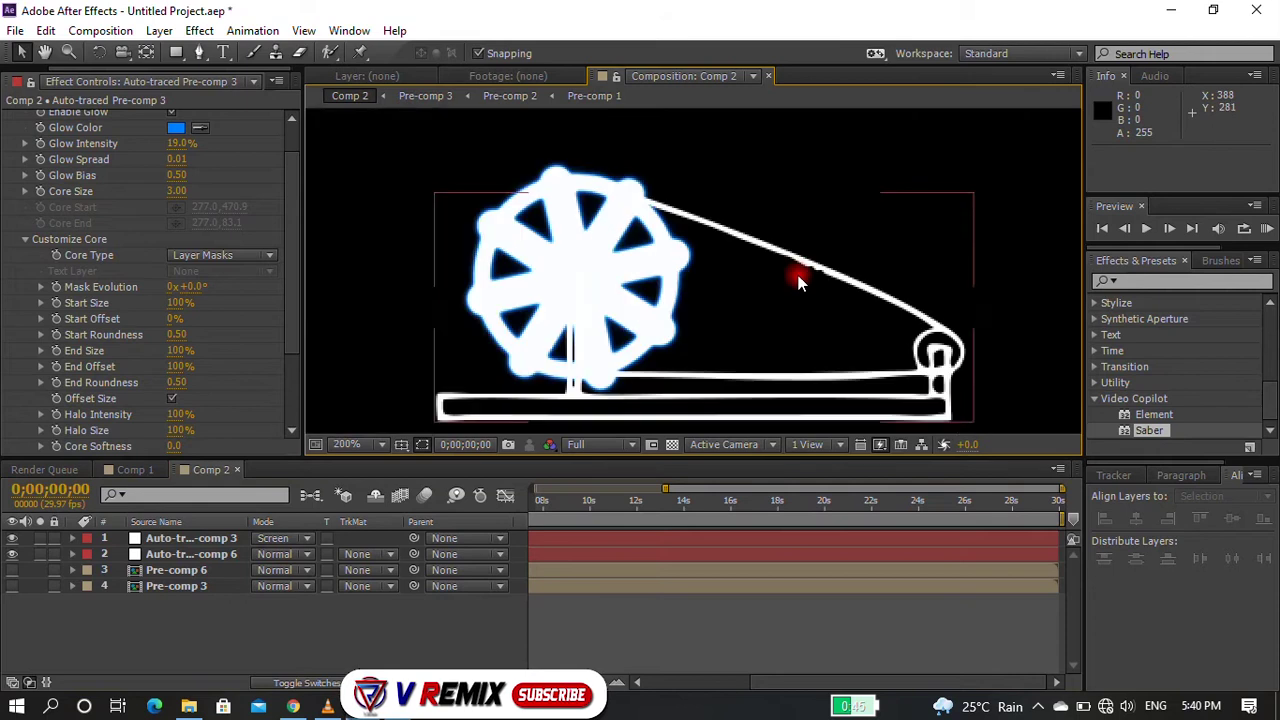
pyautogui.moveTo(180, 143); pyautogui.dragTo(165, 144)
pyautogui.click(320, 224)
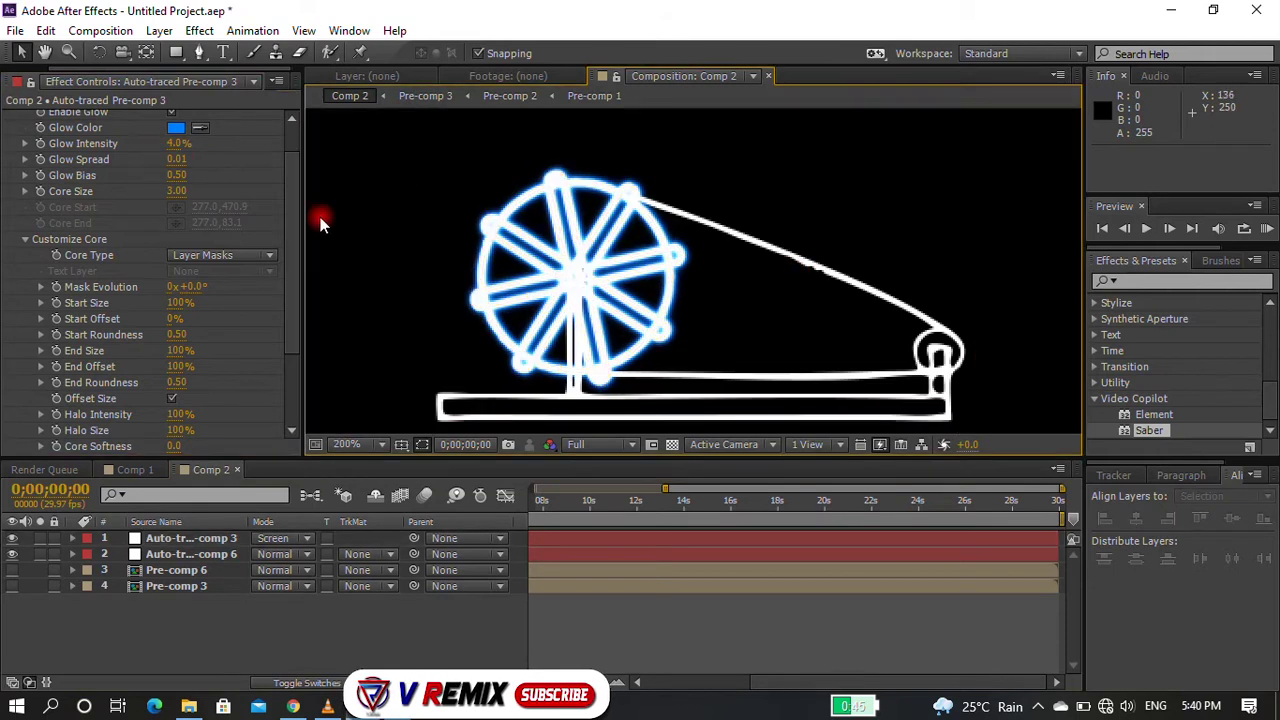
pyautogui.moveTo(177, 173); pyautogui.dragTo(190, 174)
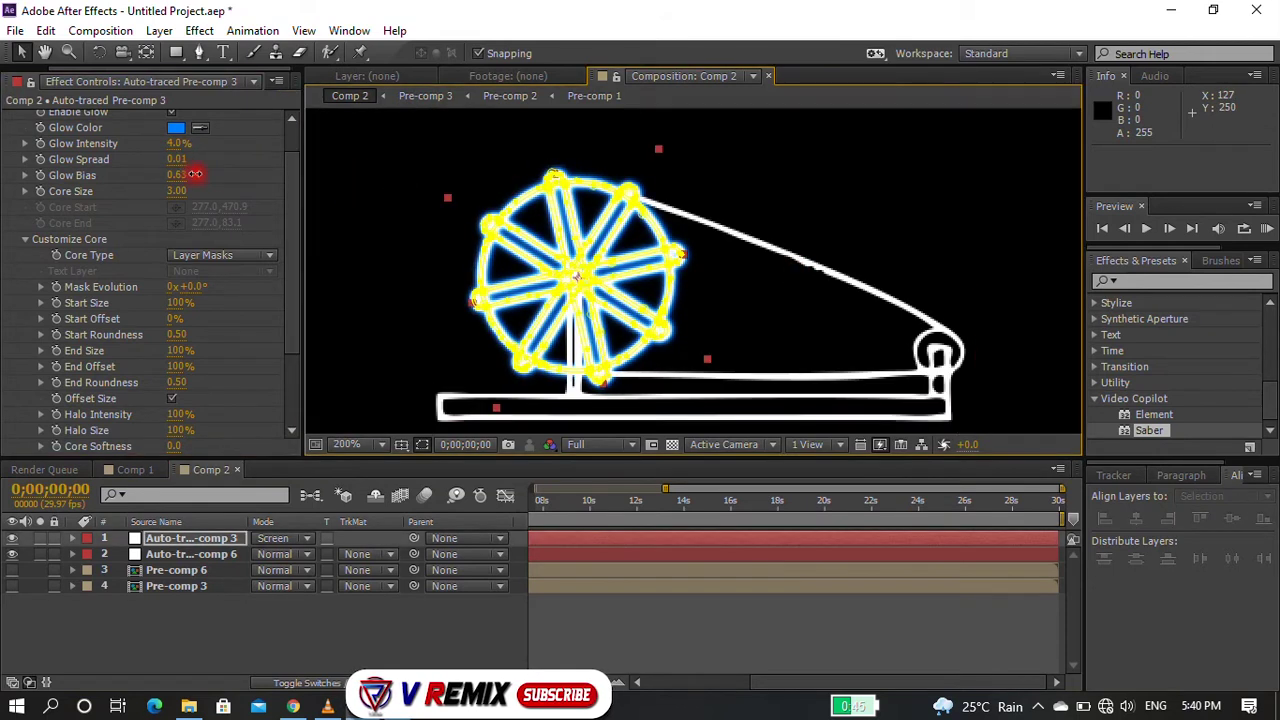
pyautogui.click(310, 226)
pyautogui.moveTo(175, 160); pyautogui.dragTo(174, 161)
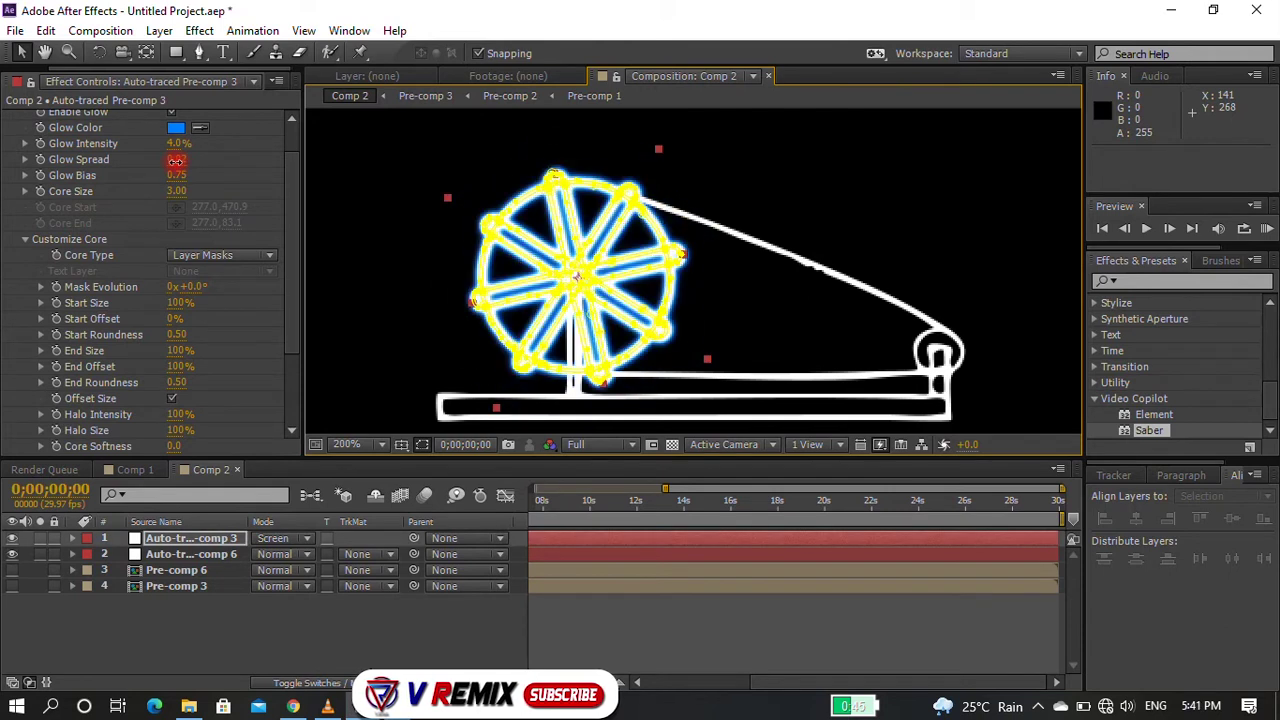
pyautogui.click(373, 250)
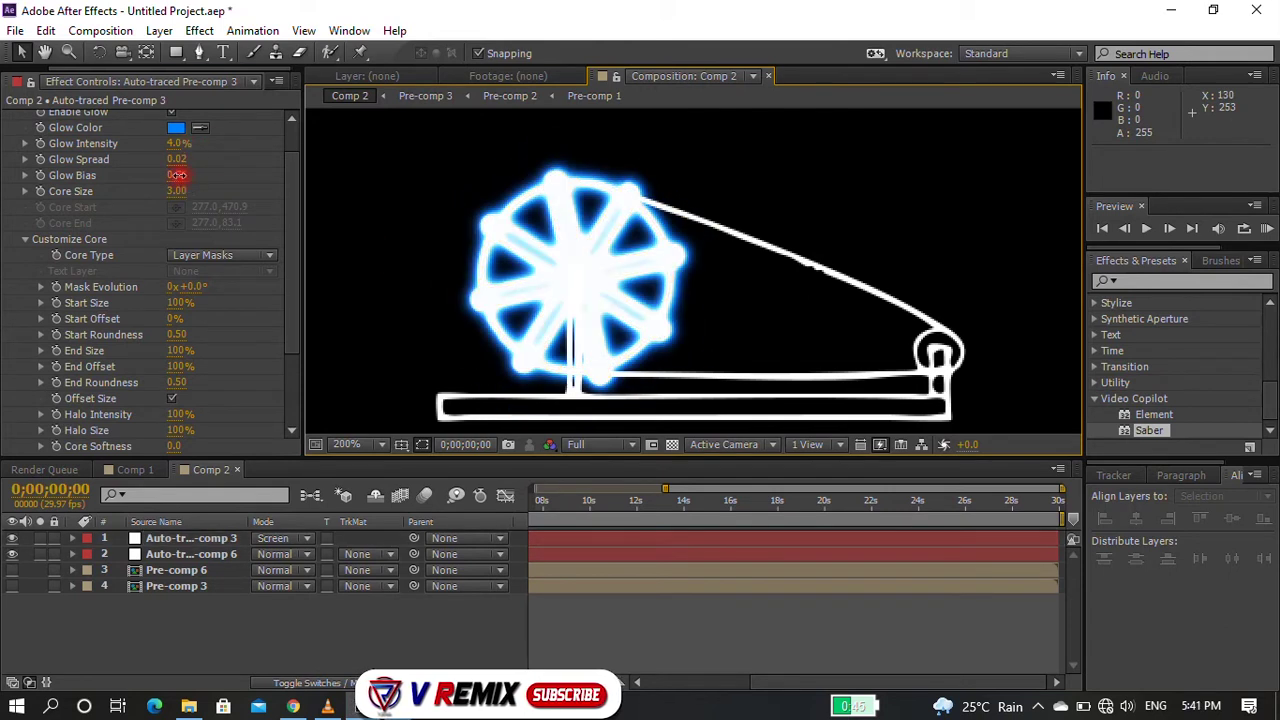
pyautogui.moveTo(177, 175); pyautogui.dragTo(173, 175)
pyautogui.click(371, 268)
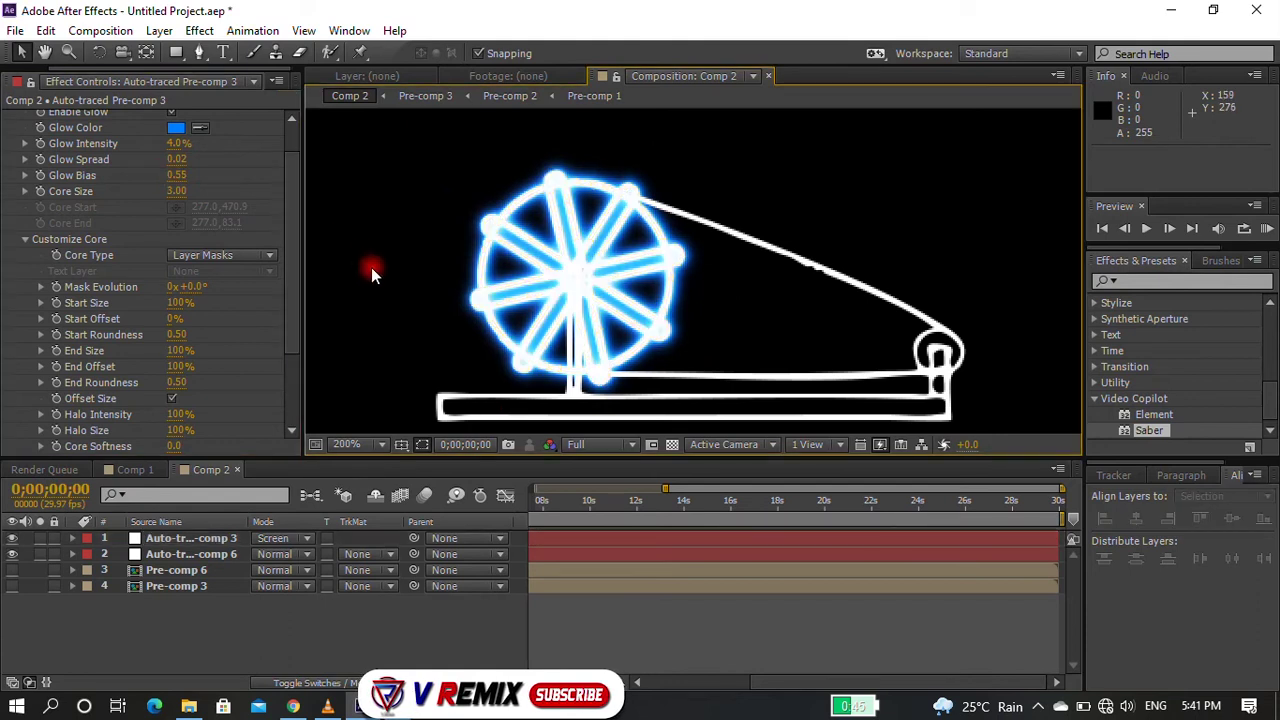
# Step: Select the wheel's Saber effect, then the Auto-traced Pre-comp 6 frame layer
pyautogui.scroll(2, 92, 170)
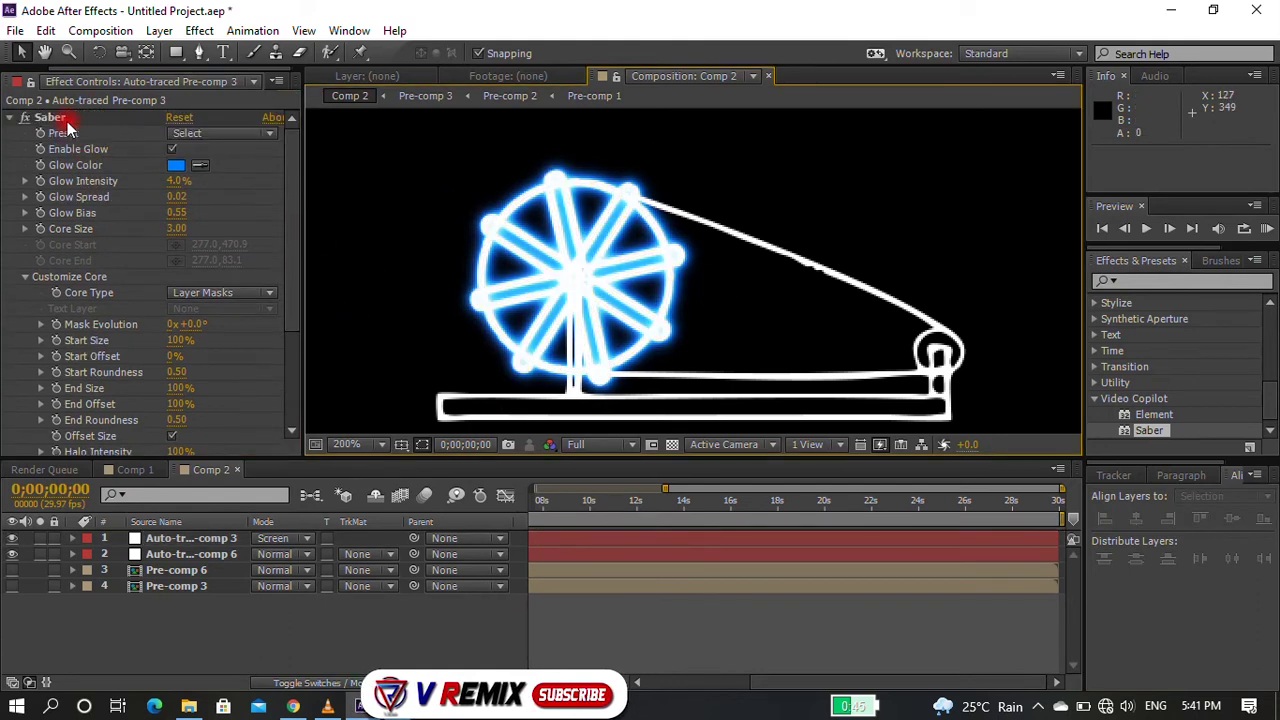
pyautogui.click(58, 118)
pyautogui.click(185, 555)
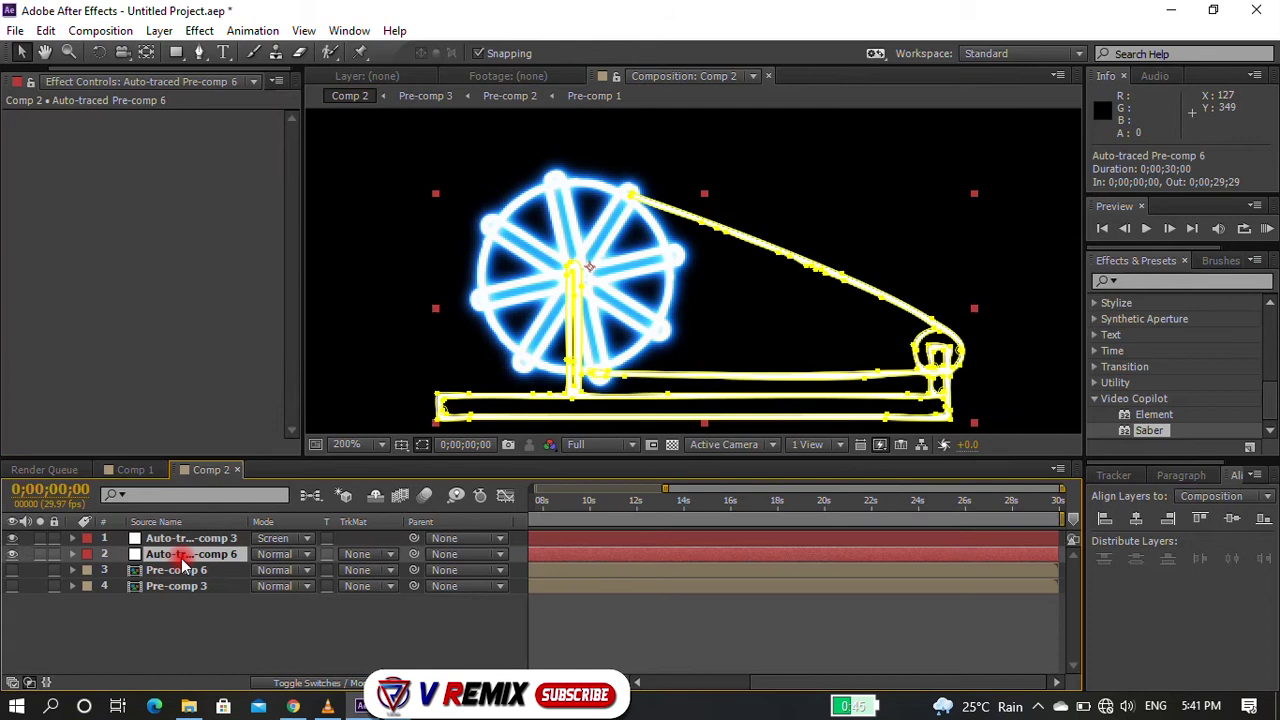
# Step: Lower the frame layer's Saber glow bias to 0.38
pyautogui.click(360, 265)
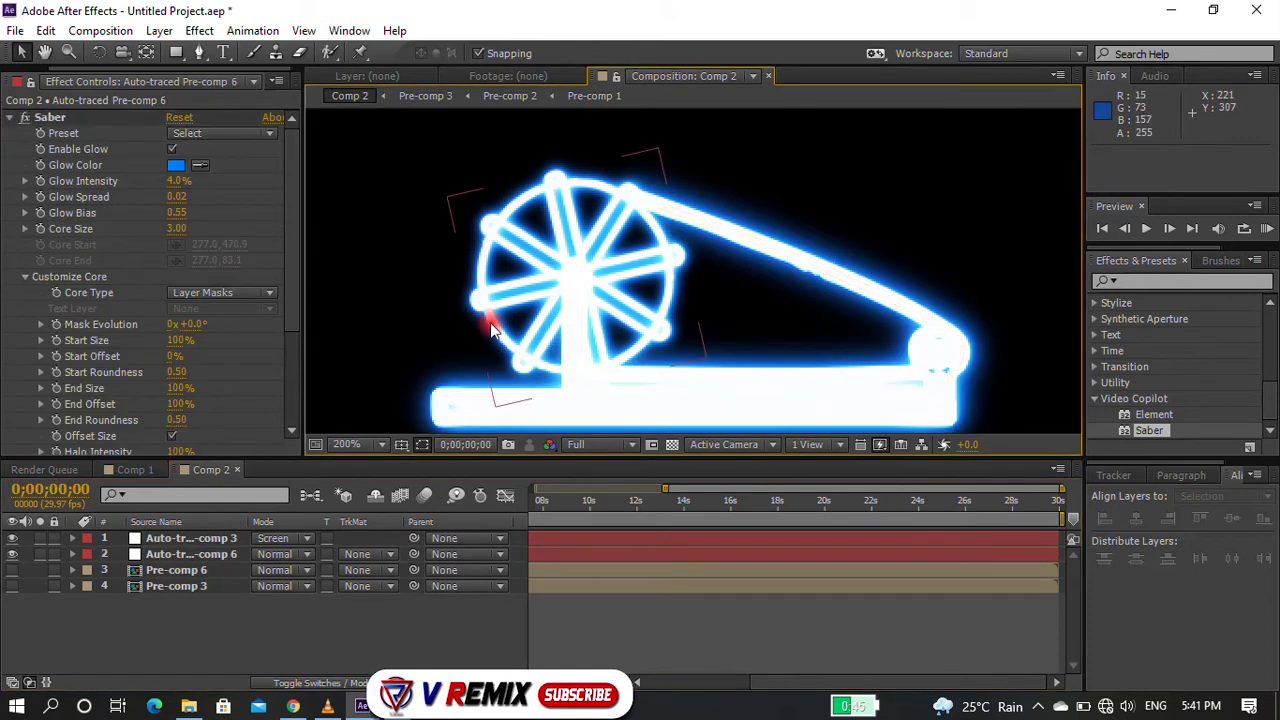
pyautogui.scroll(-2, 490, 322)
pyautogui.moveTo(177, 213); pyautogui.dragTo(168, 213)
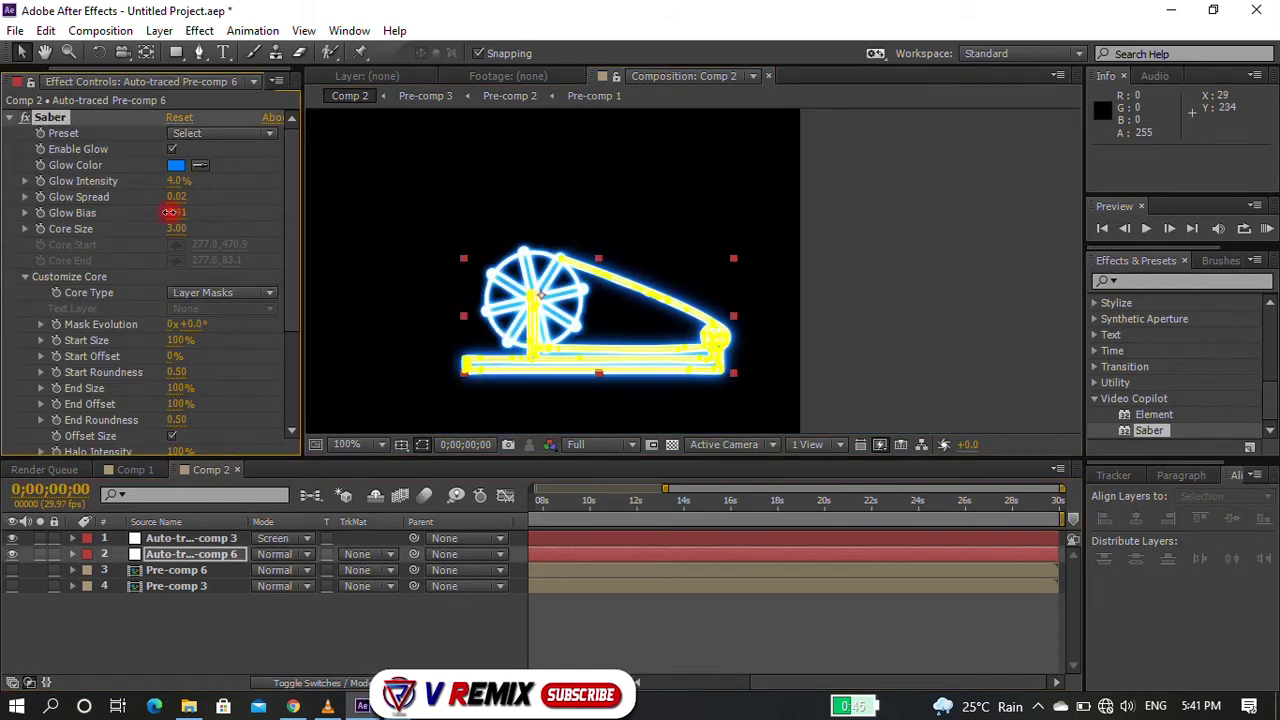
pyautogui.click(345, 287)
pyautogui.scroll(-2, 603, 350)
pyautogui.scroll(4, 643, 357)
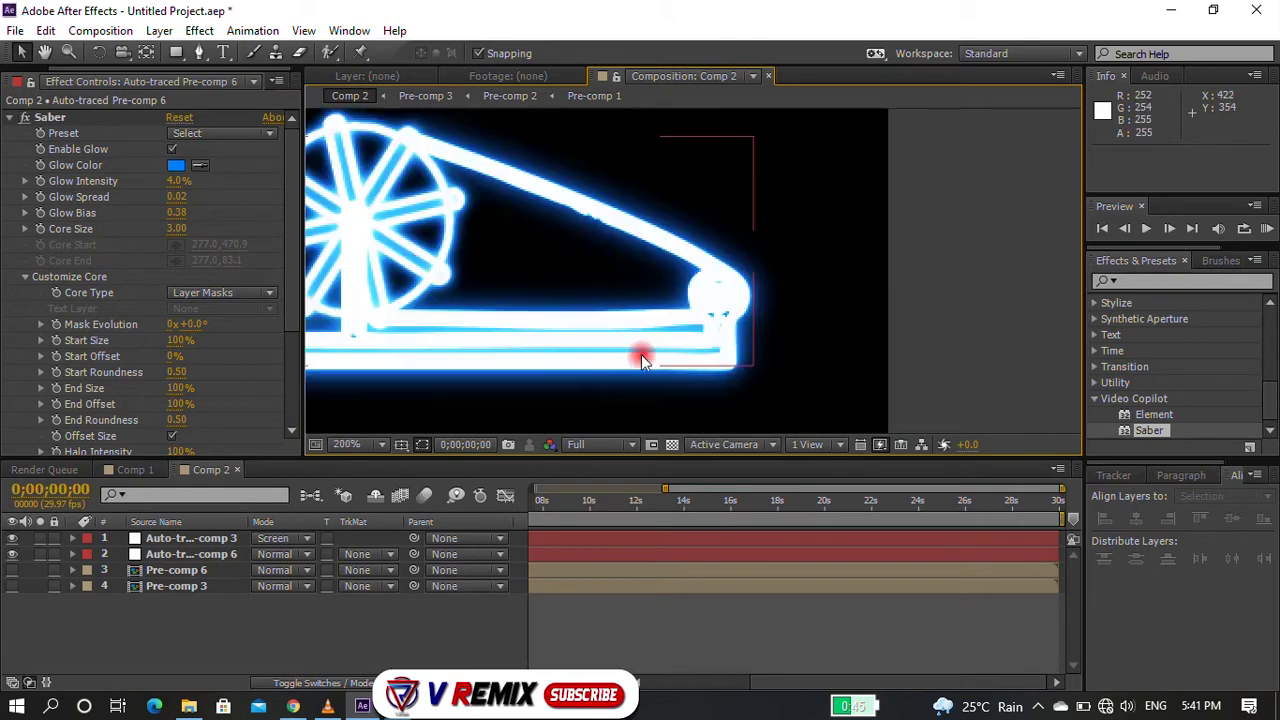
pyautogui.scroll(-3, 746, 357)
pyautogui.scroll(-1, 697, 370)
pyautogui.scroll(3, 681, 354)
pyautogui.scroll(1, 681, 354)
pyautogui.scroll(-1, 681, 354)
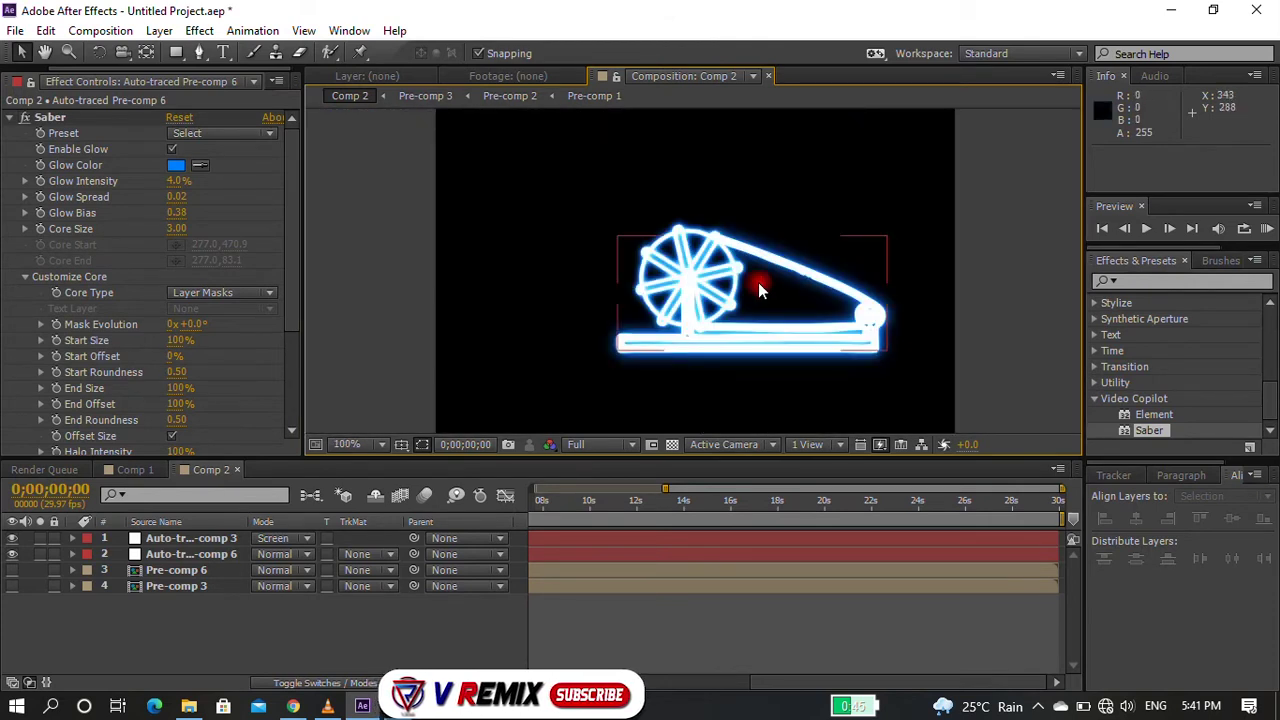
# Step: Settle the frame's glow bias at 0.13 and zoom the viewer to 50%
pyautogui.click(197, 554)
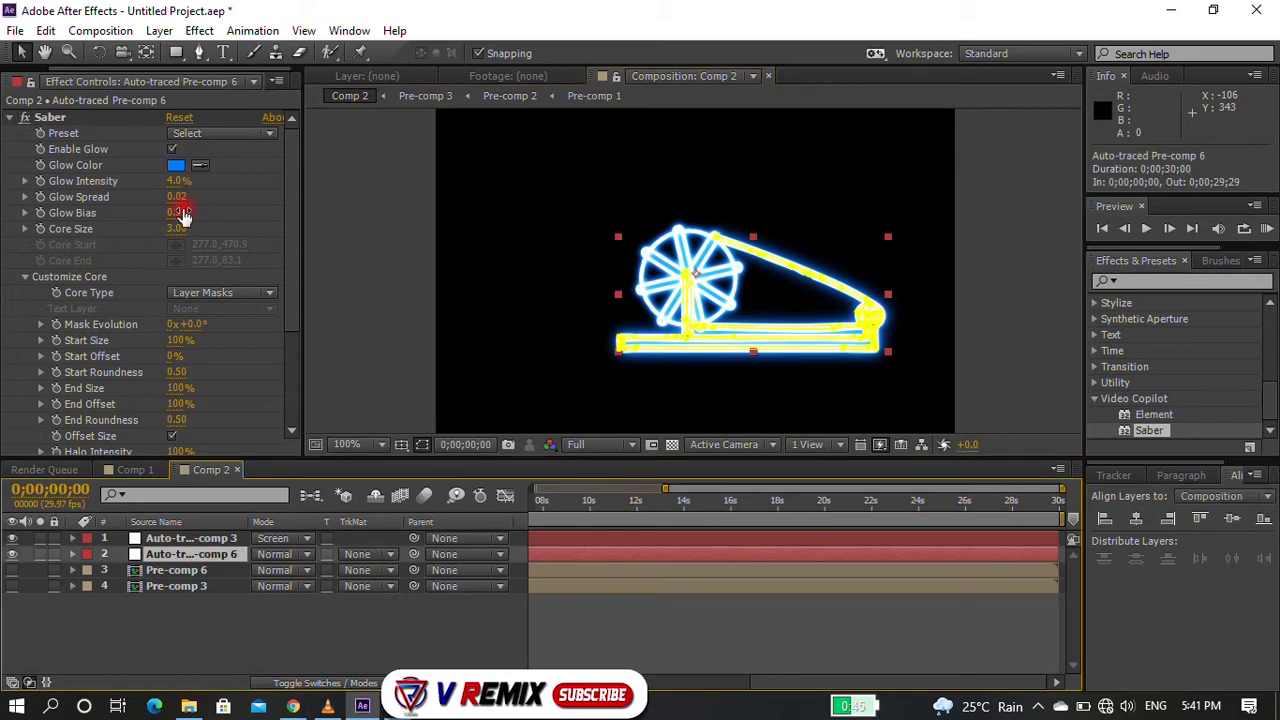
pyautogui.click(491, 315)
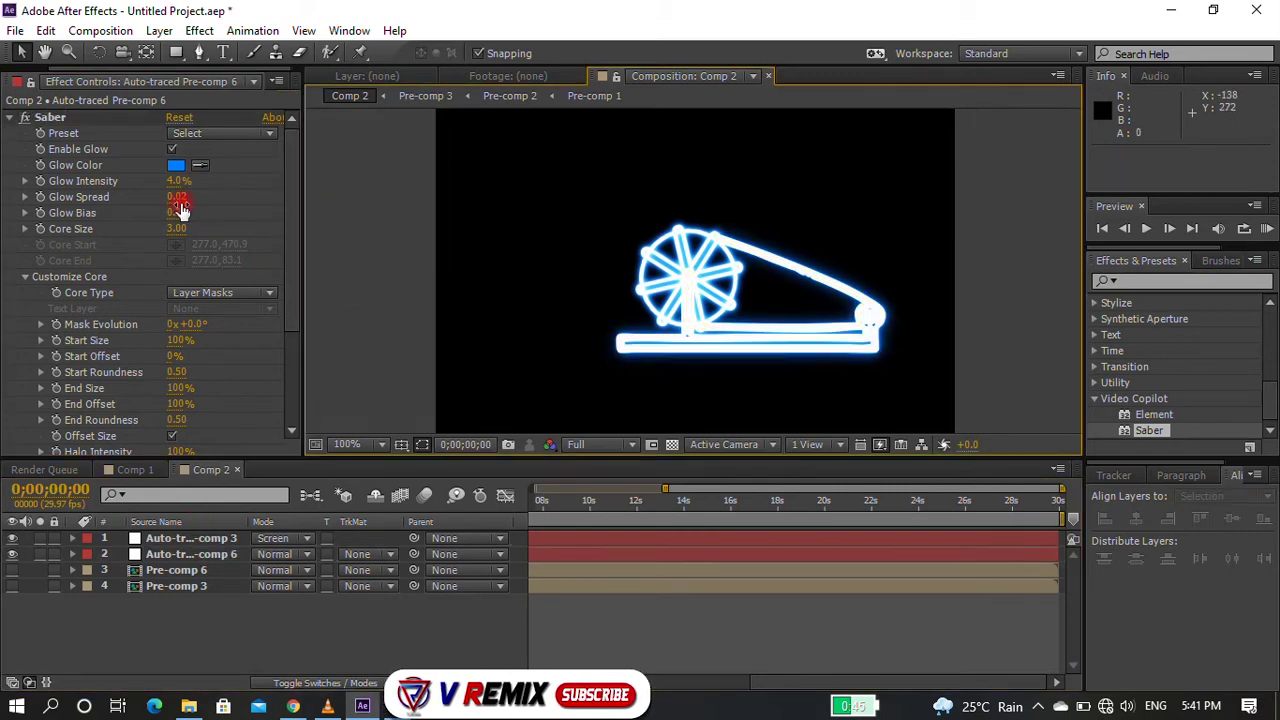
pyautogui.click(220, 556)
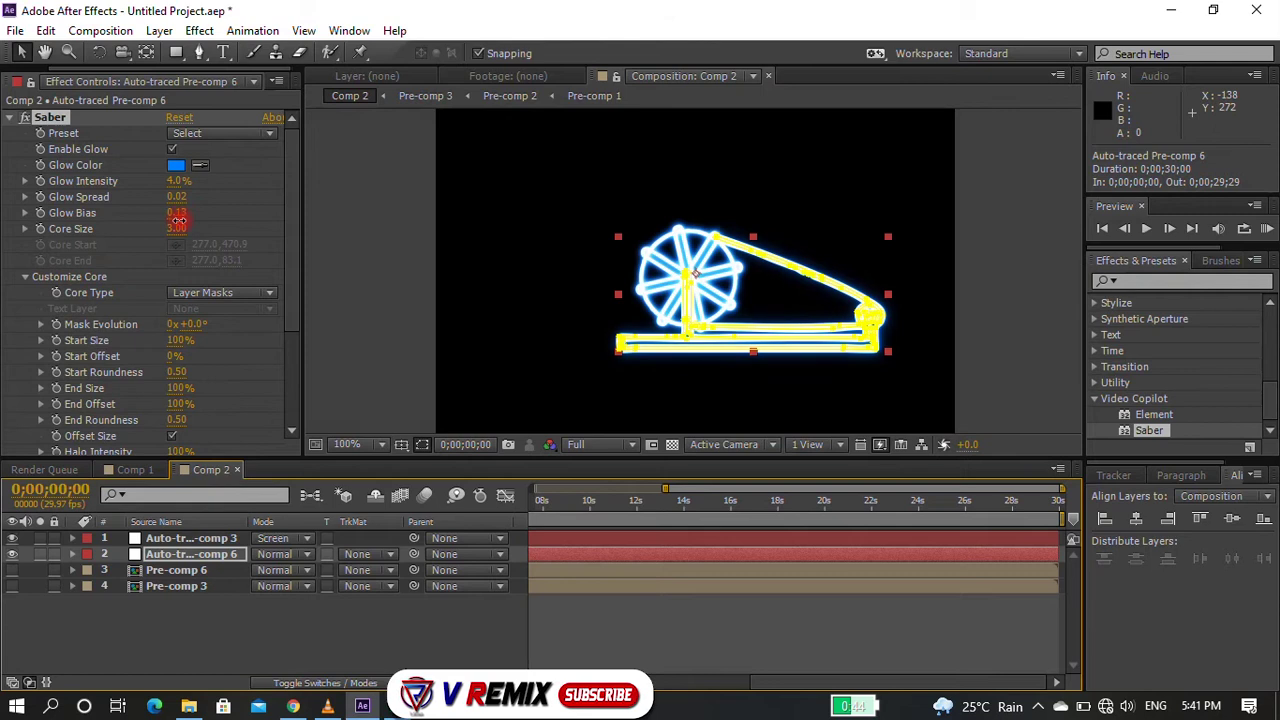
pyautogui.click(565, 337)
pyautogui.click(665, 362)
pyautogui.click(463, 324)
pyautogui.press(',')
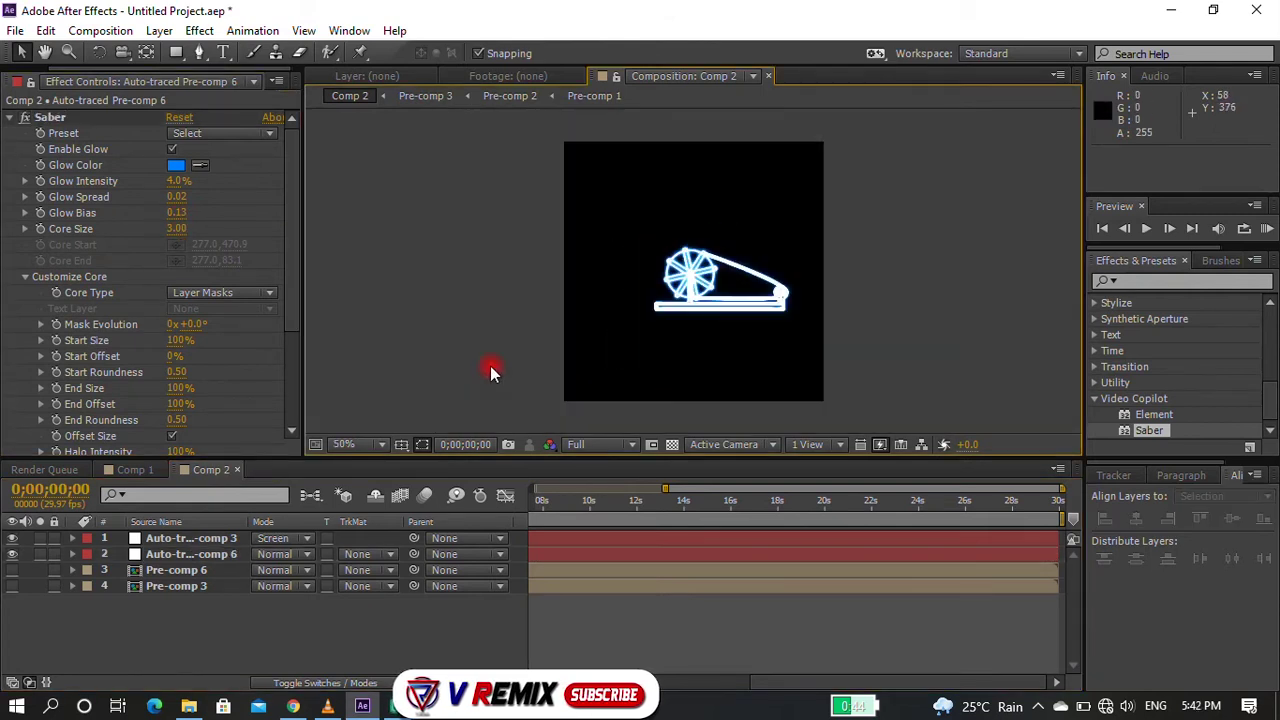
pyautogui.click(140, 469)
# Step: Import gandhi.png and place it in Comp 1 as a layer
pyautogui.click(27, 76)
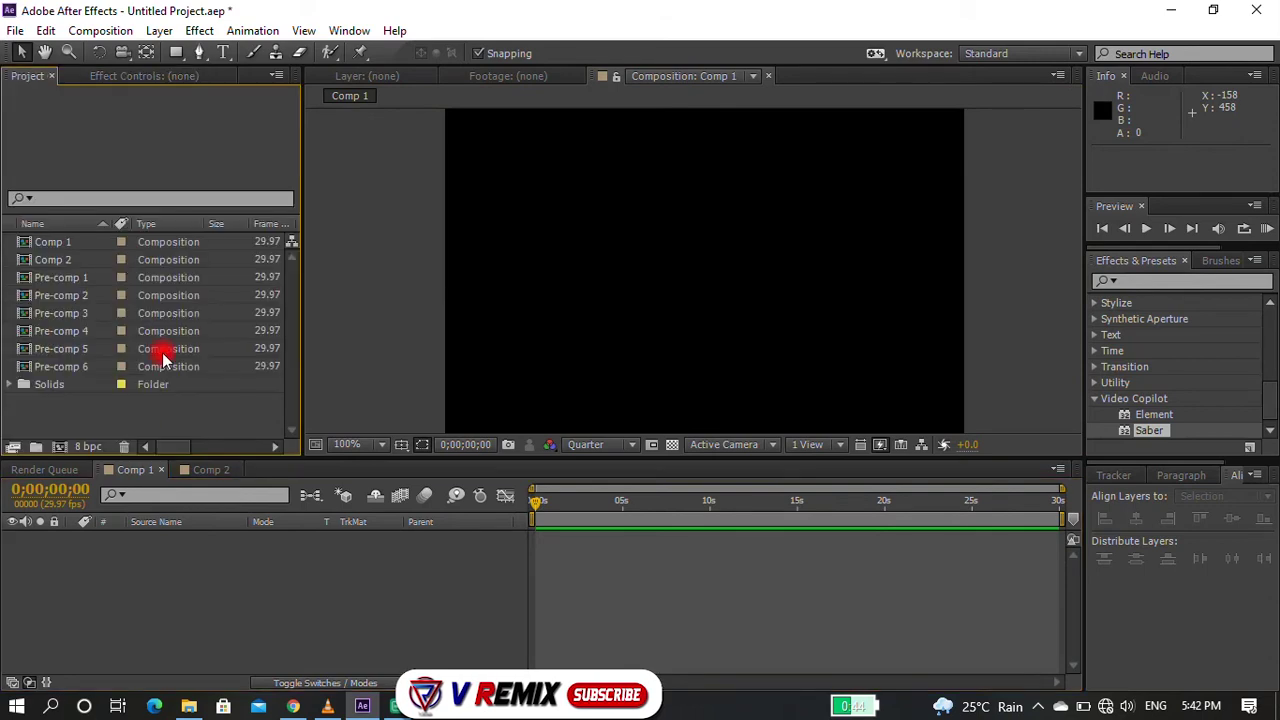
pyautogui.hotkey('ctrl', 'i')
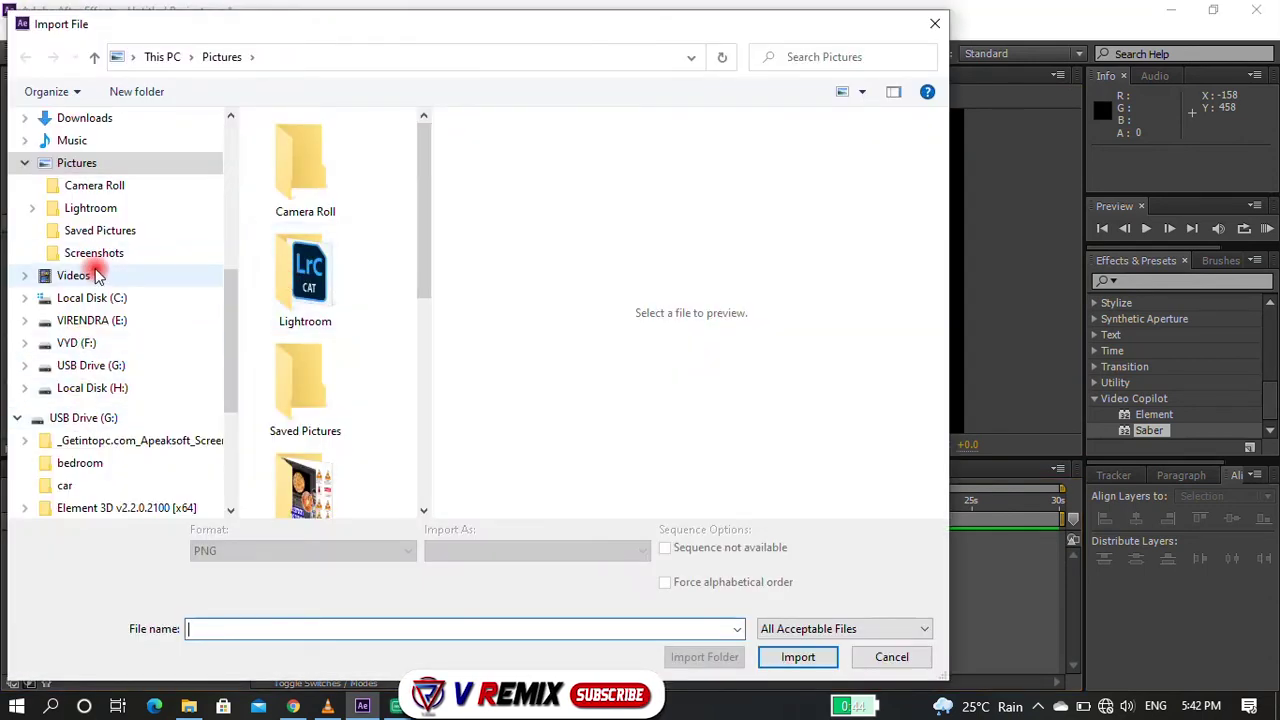
pyautogui.scroll(-5, 243, 334)
pyautogui.click(313, 138)
pyautogui.doubleClick(313, 138)
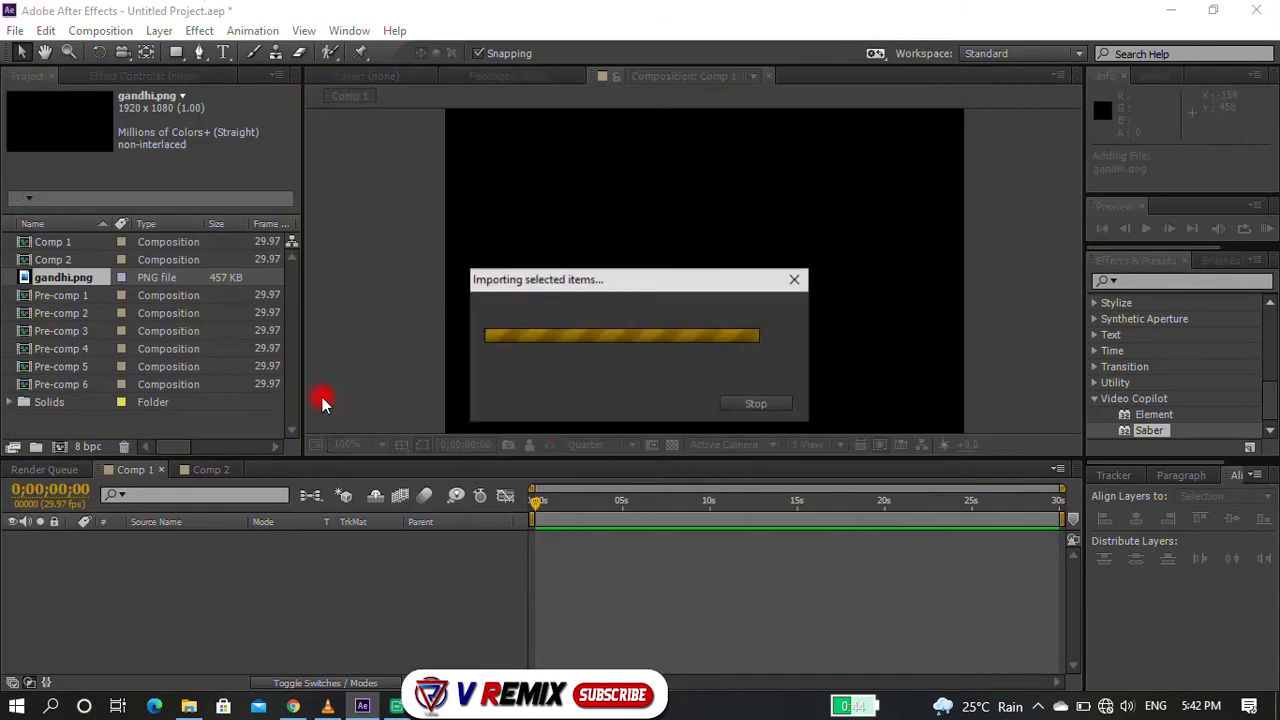
pyautogui.moveTo(172, 575); pyautogui.dragTo(172, 578)
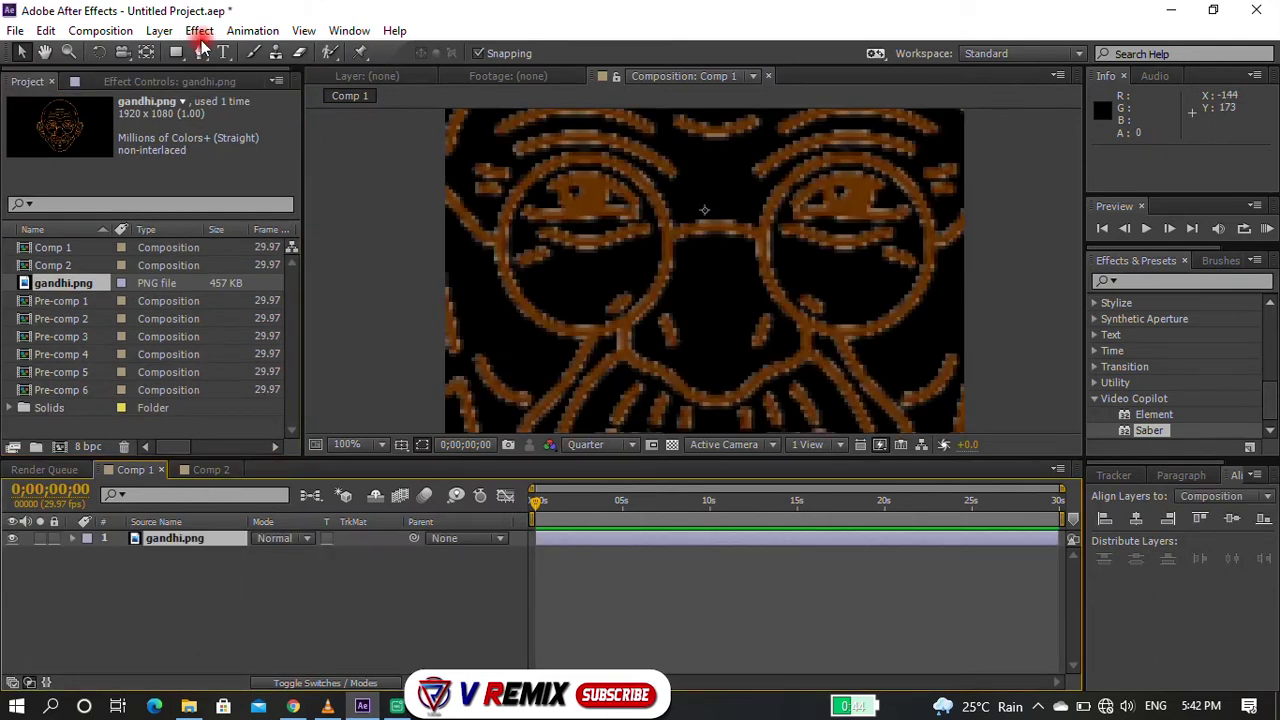
# Step: Auto-trace gandhi.png, delete the original layer, and select the traced face
pyautogui.click(158, 30)
pyautogui.click(232, 679)
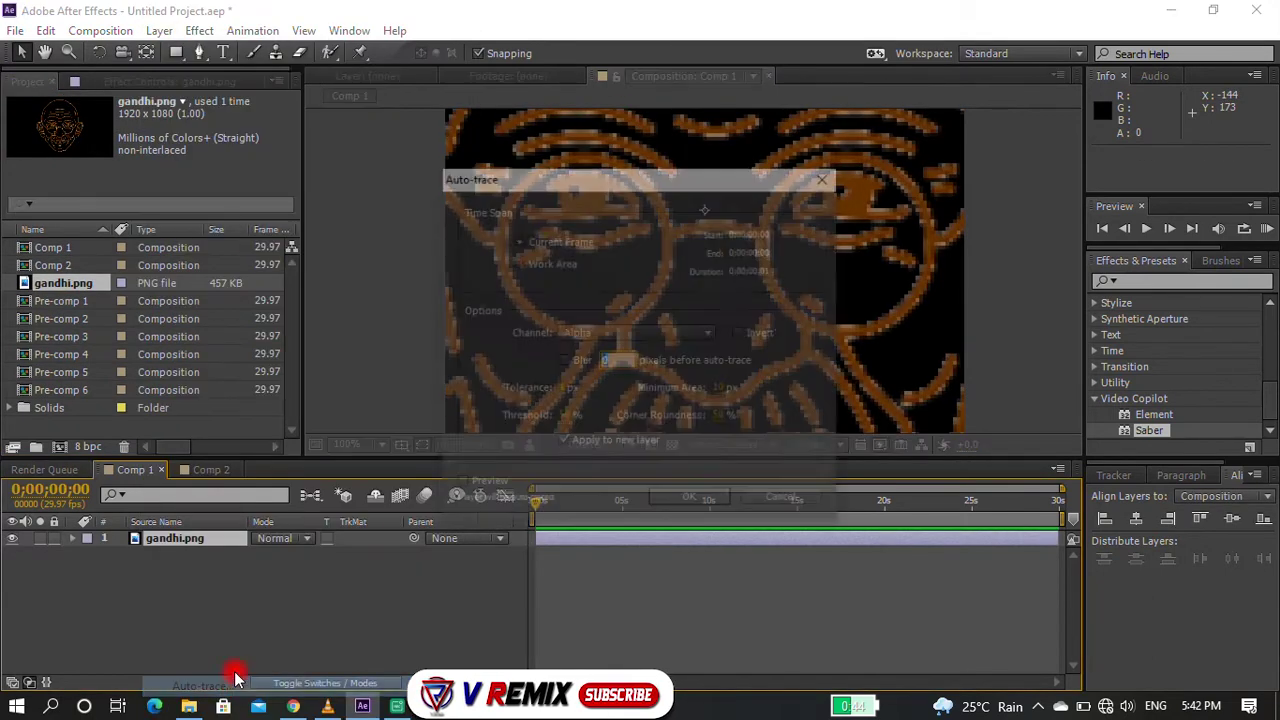
pyautogui.click(688, 502)
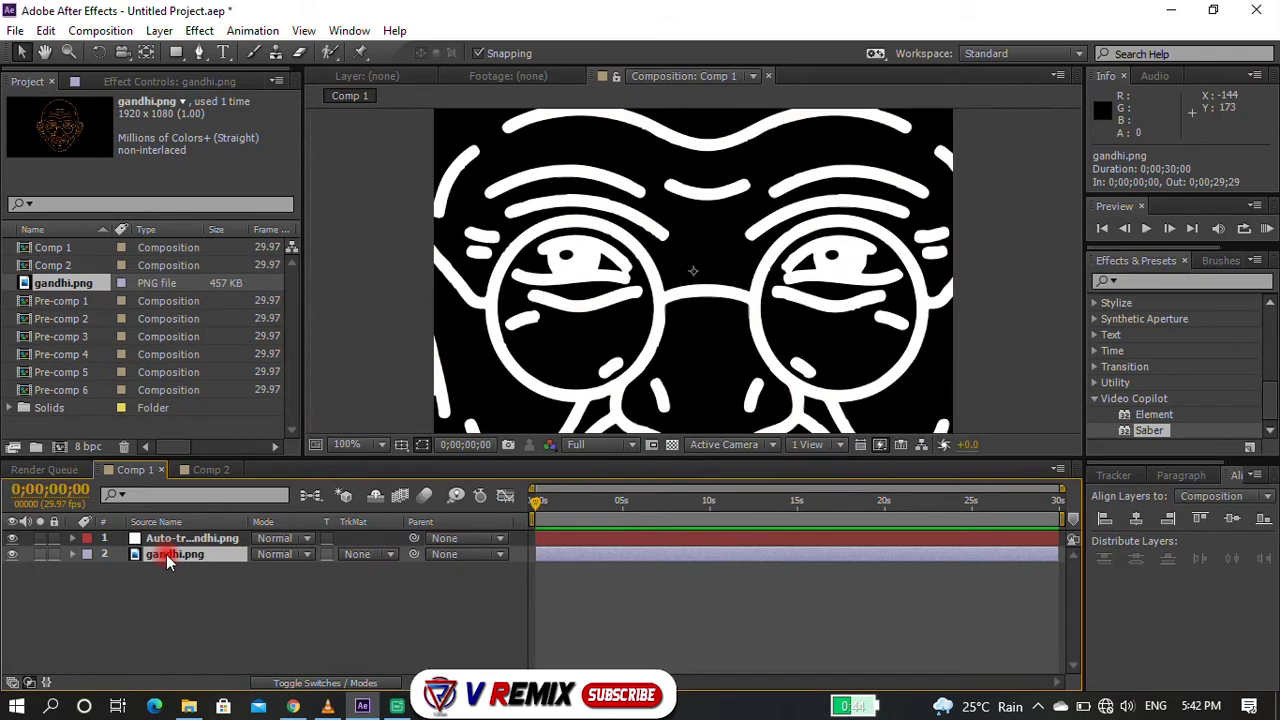
pyautogui.press('Delete')
pyautogui.click(171, 538)
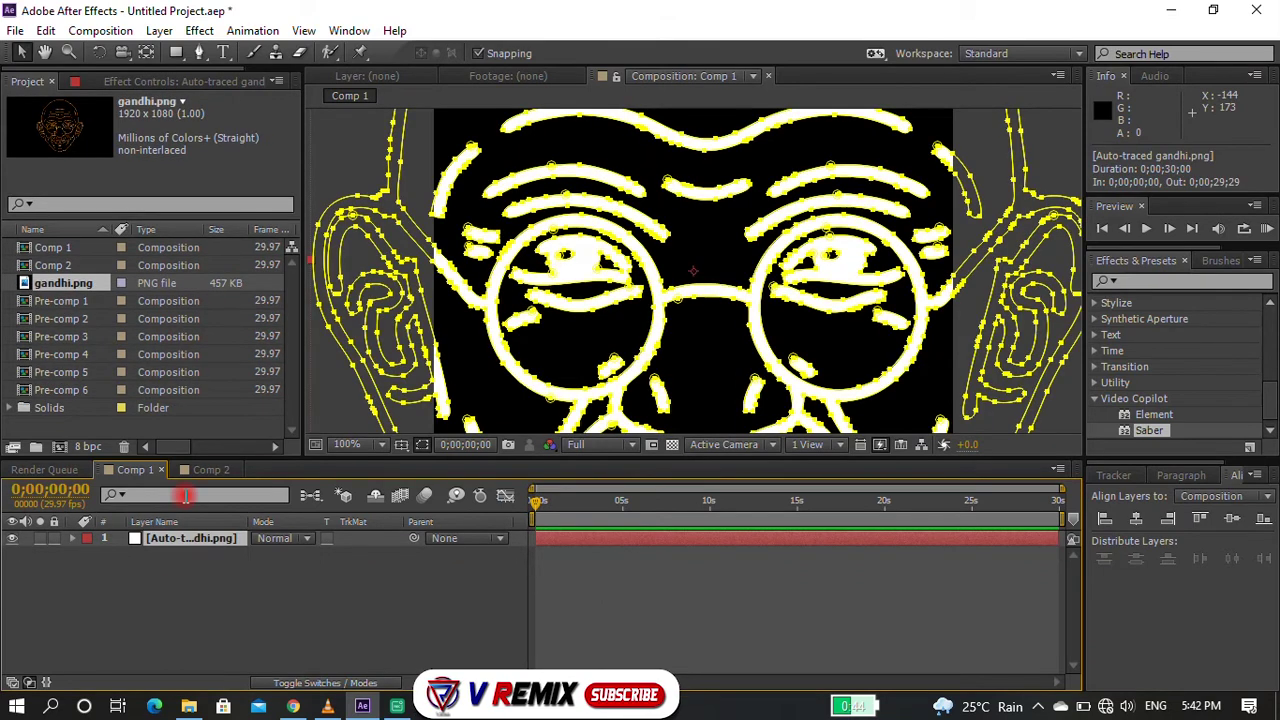
# Step: Scale the traced face to 30% and apply Saber with Layer Masks core and lower intensity
pyautogui.moveTo(285, 554); pyautogui.dragTo(230, 556)
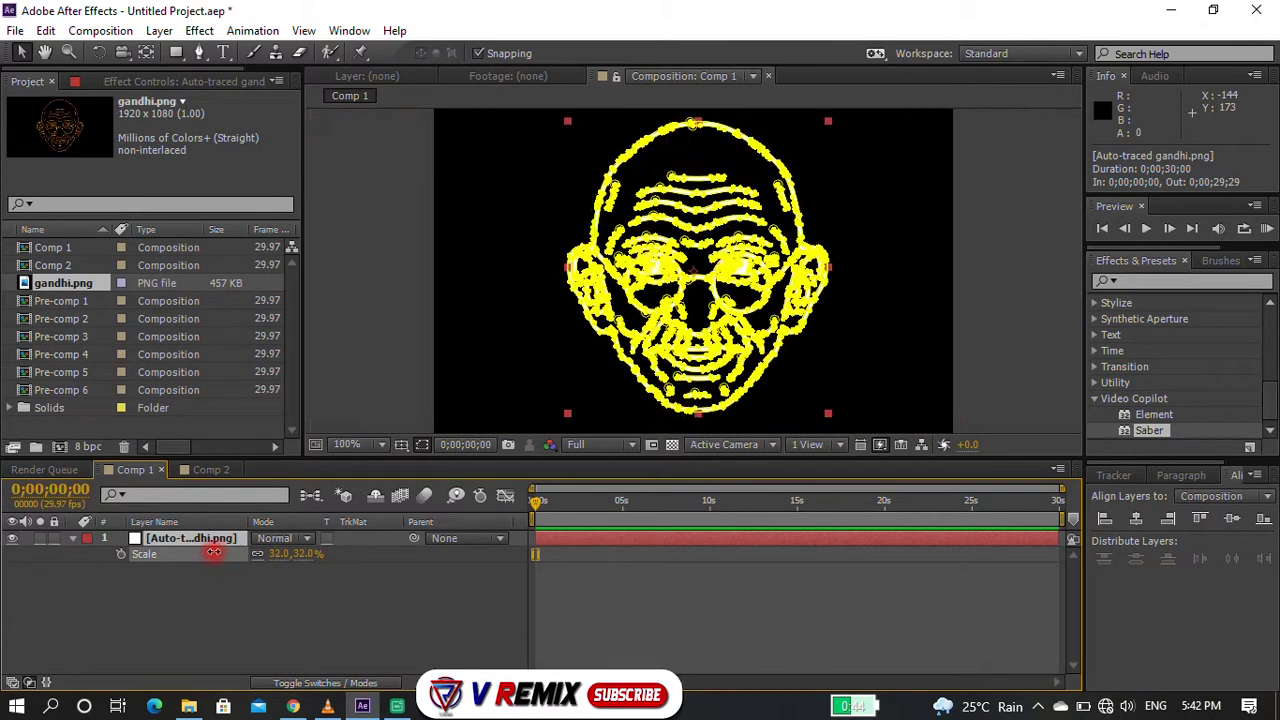
pyautogui.click(248, 625)
pyautogui.moveTo(1149, 430); pyautogui.dragTo(708, 256)
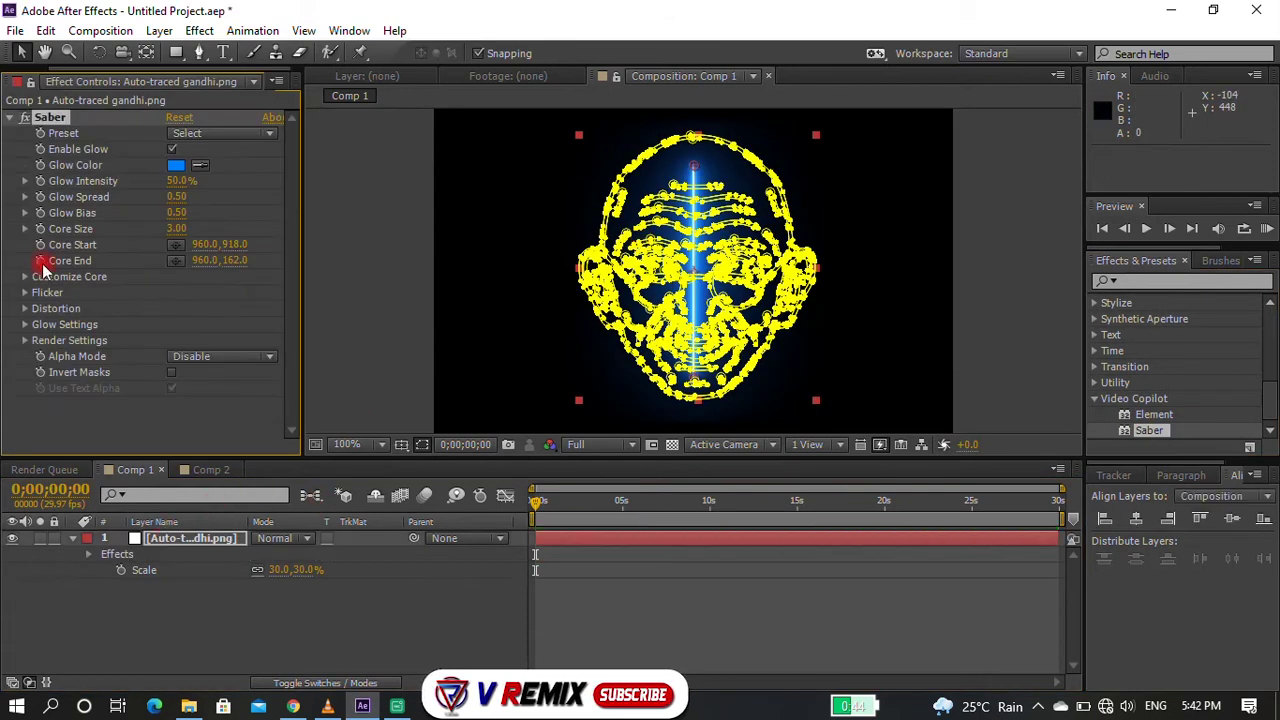
pyautogui.click(25, 276)
pyautogui.click(189, 260)
pyautogui.click(200, 292)
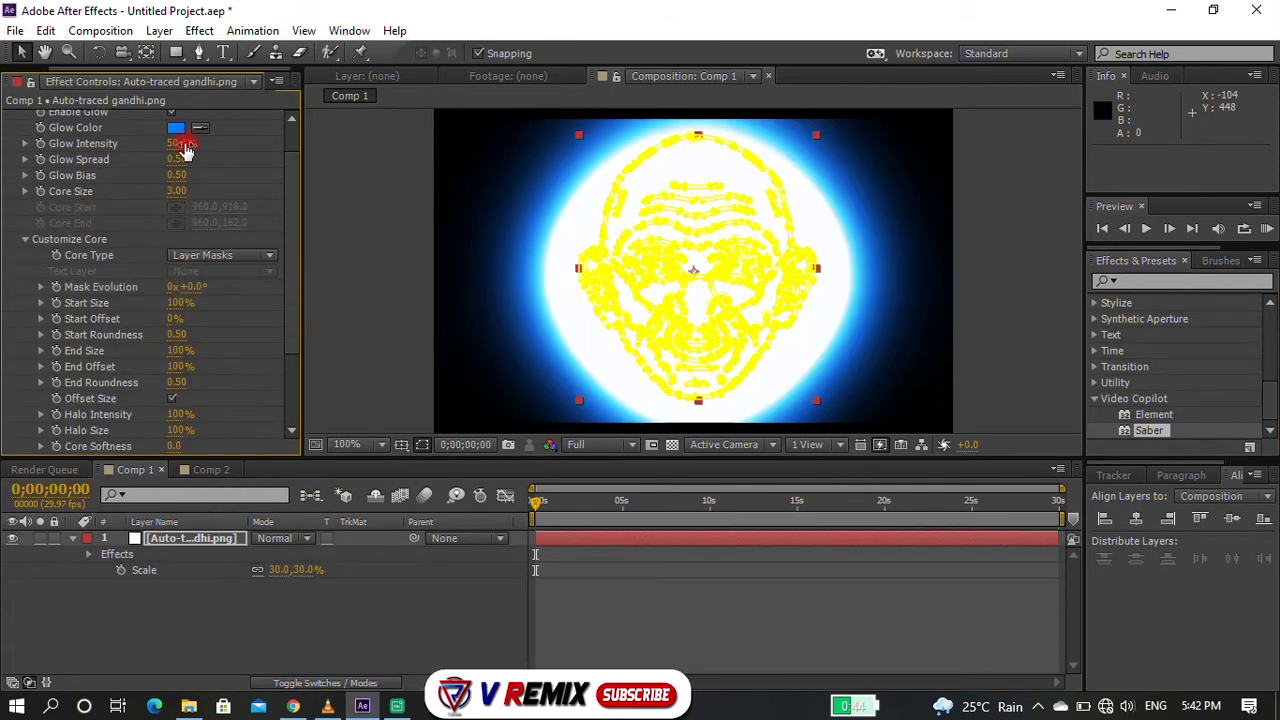
pyautogui.moveTo(117, 141)
pyautogui.mouseDown()
pyautogui.moveTo(190, 145)
pyautogui.moveTo(143, 175)
pyautogui.moveTo(185, 143)
pyautogui.moveTo(165, 159)
pyautogui.mouseUp()
# Step: Enlarge the traced Gandhi face to 62% scale
pyautogui.click(387, 207)
pyautogui.scroll(-4, 542, 319)
pyautogui.scroll(2, 542, 319)
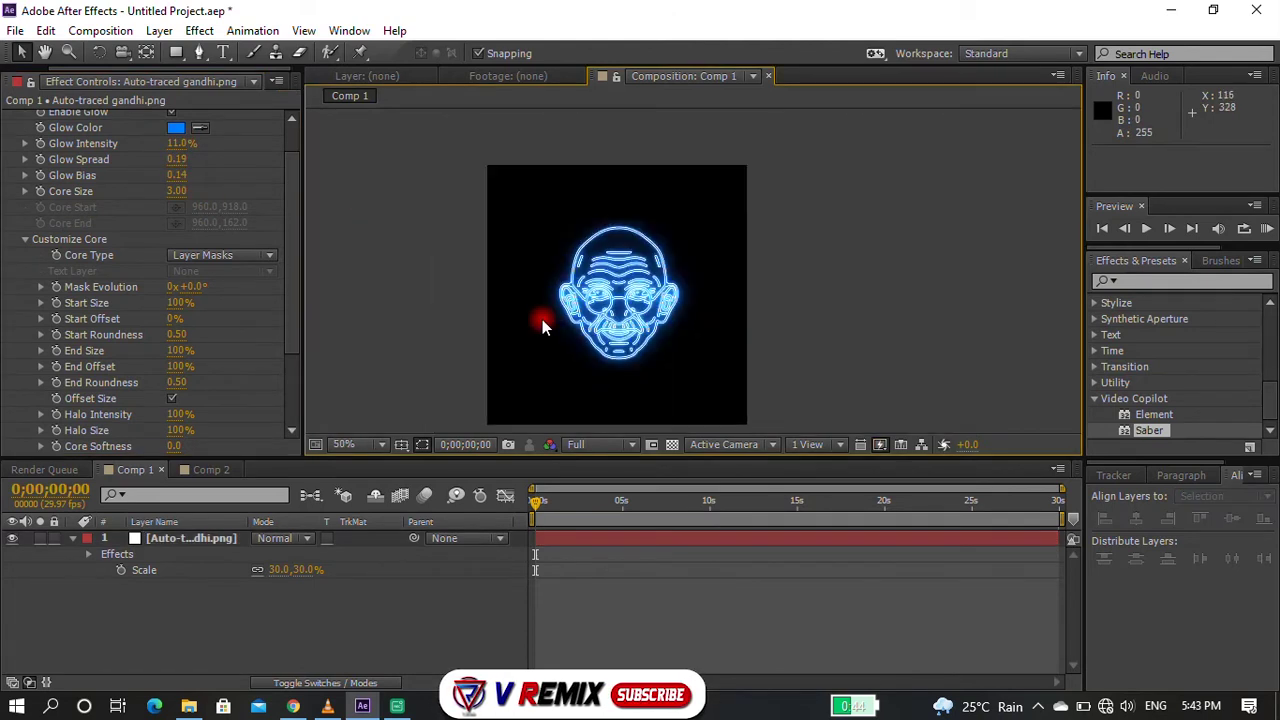
pyautogui.press('F10')
pyautogui.click(606, 282)
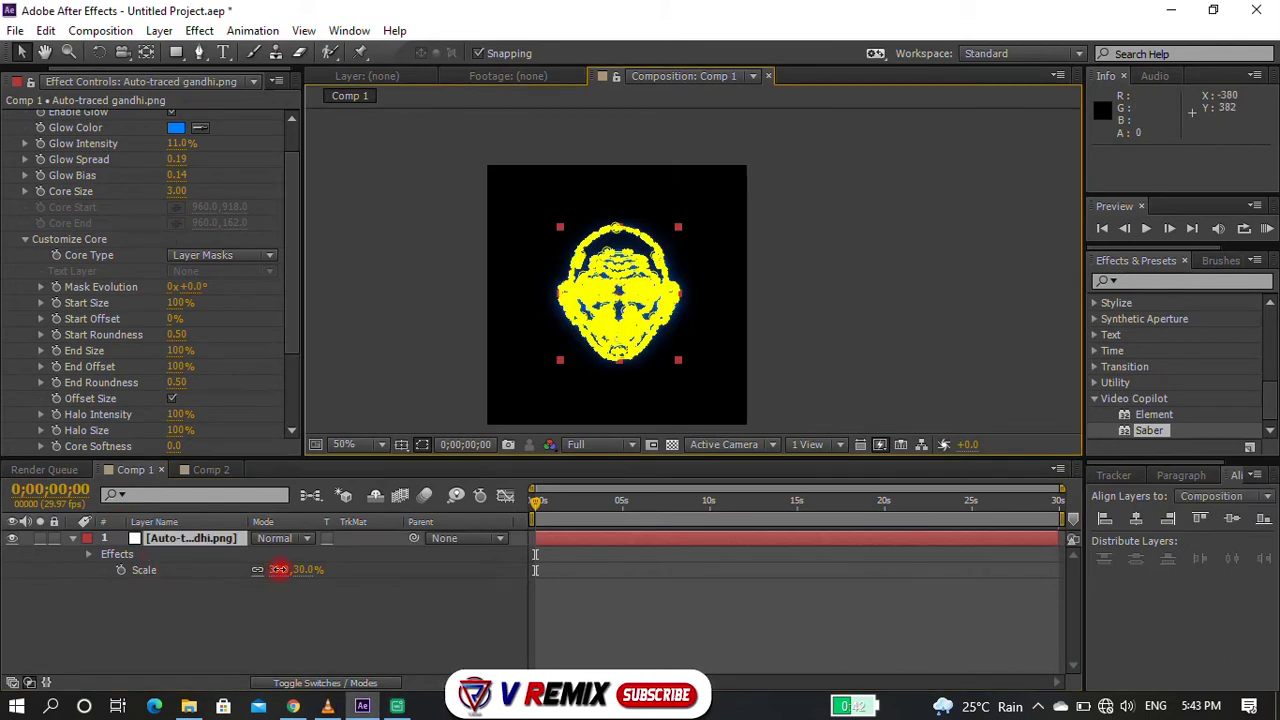
pyautogui.moveTo(278, 569); pyautogui.dragTo(300, 569)
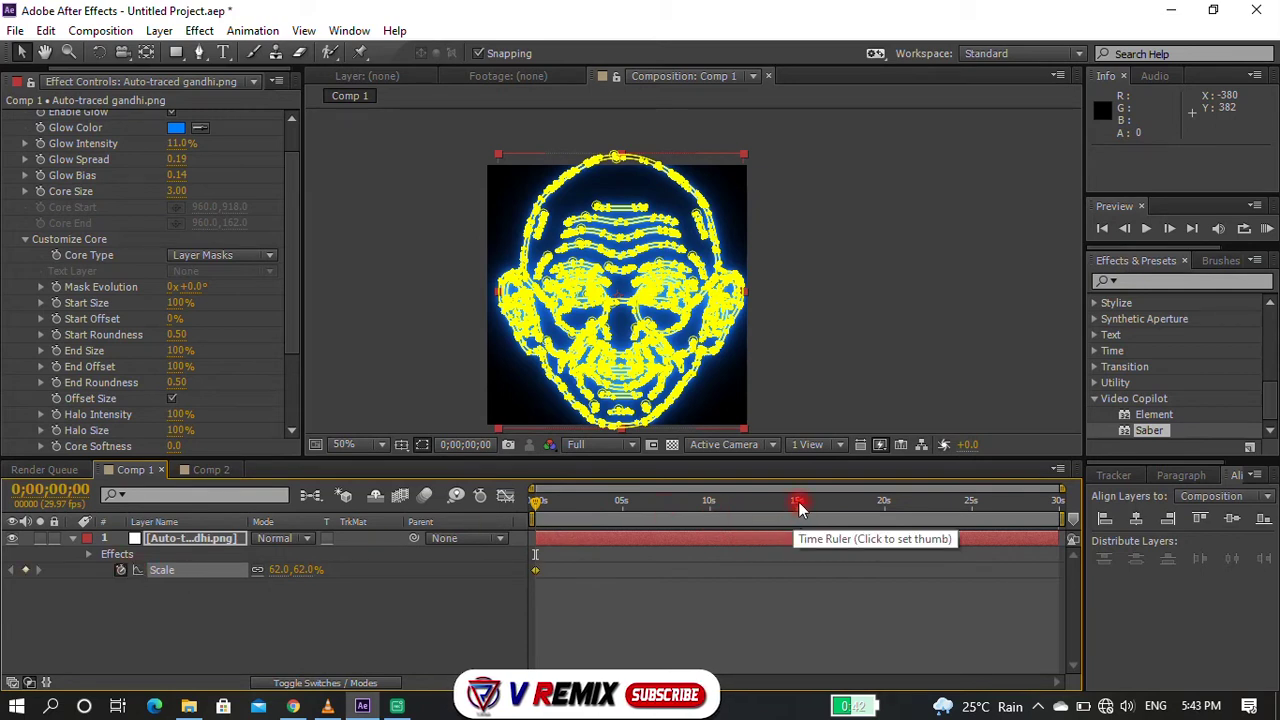
# Step: At 19;29, keyframe the head at 27% scale and a higher position
pyautogui.click(884, 502)
pyautogui.moveTo(280, 570); pyautogui.dragTo(290, 571)
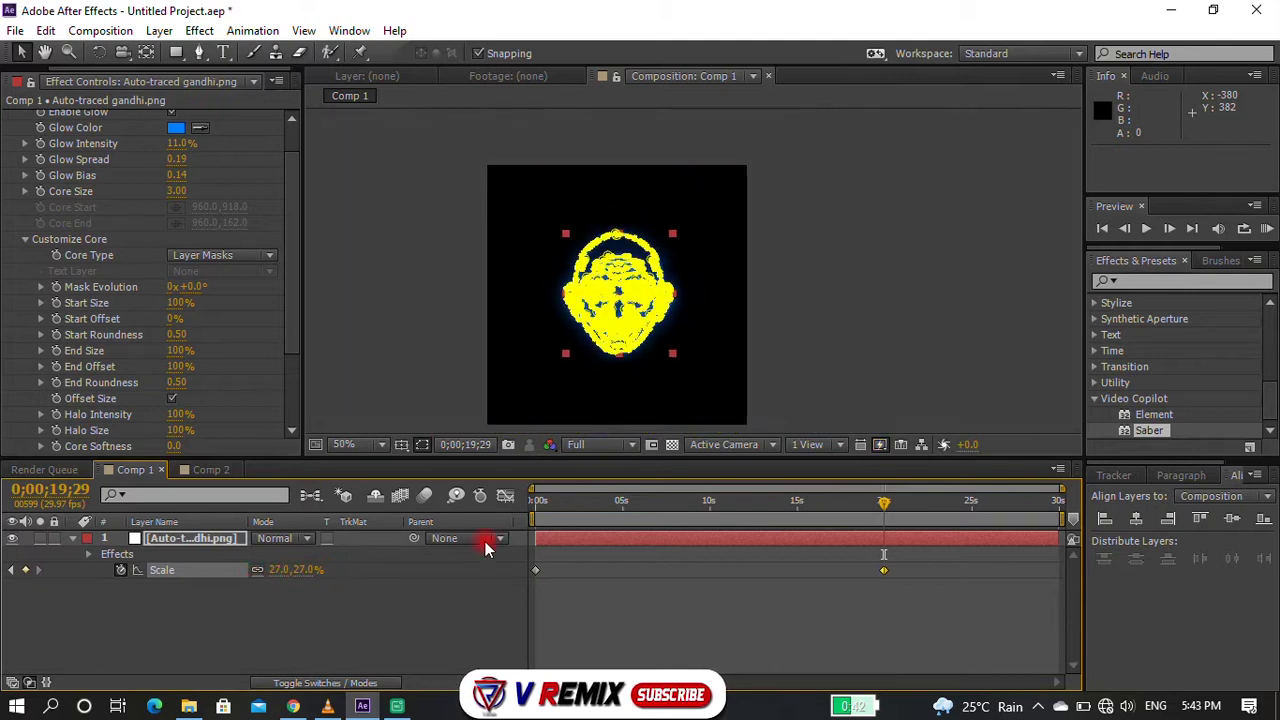
pyautogui.click(617, 286)
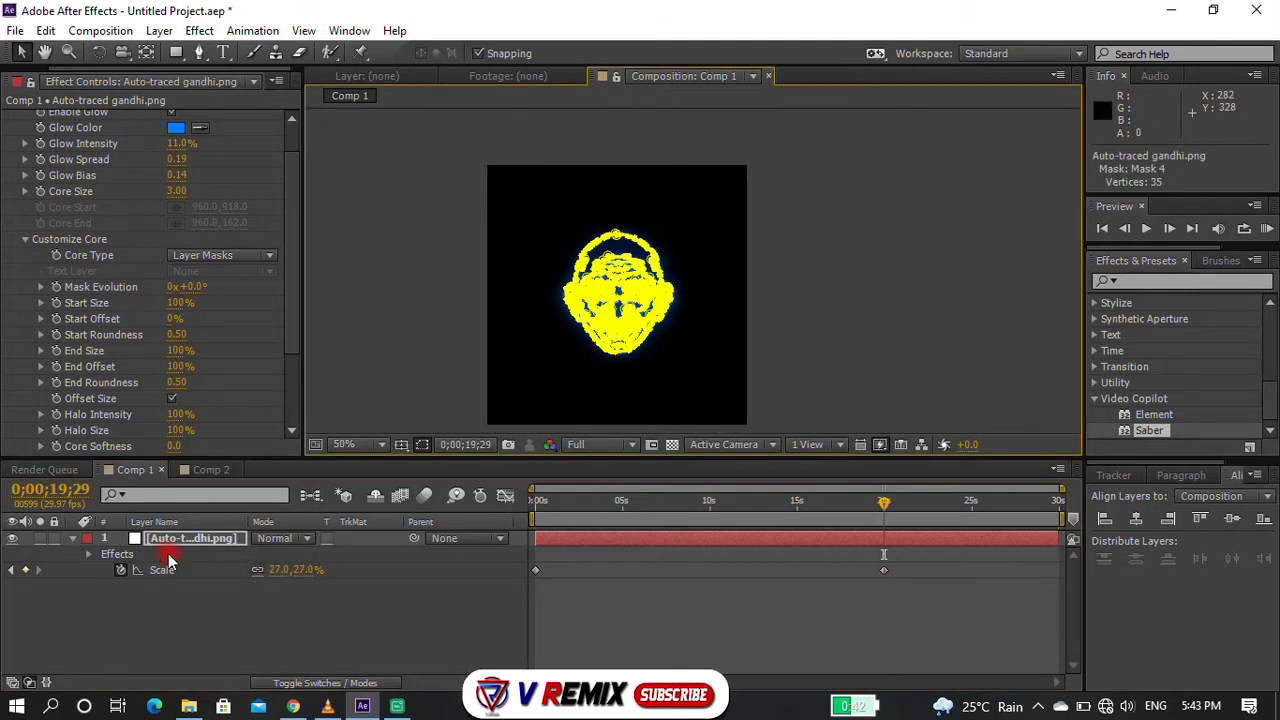
pyautogui.moveTo(297, 559); pyautogui.dragTo(303, 556)
pyautogui.press('Home')
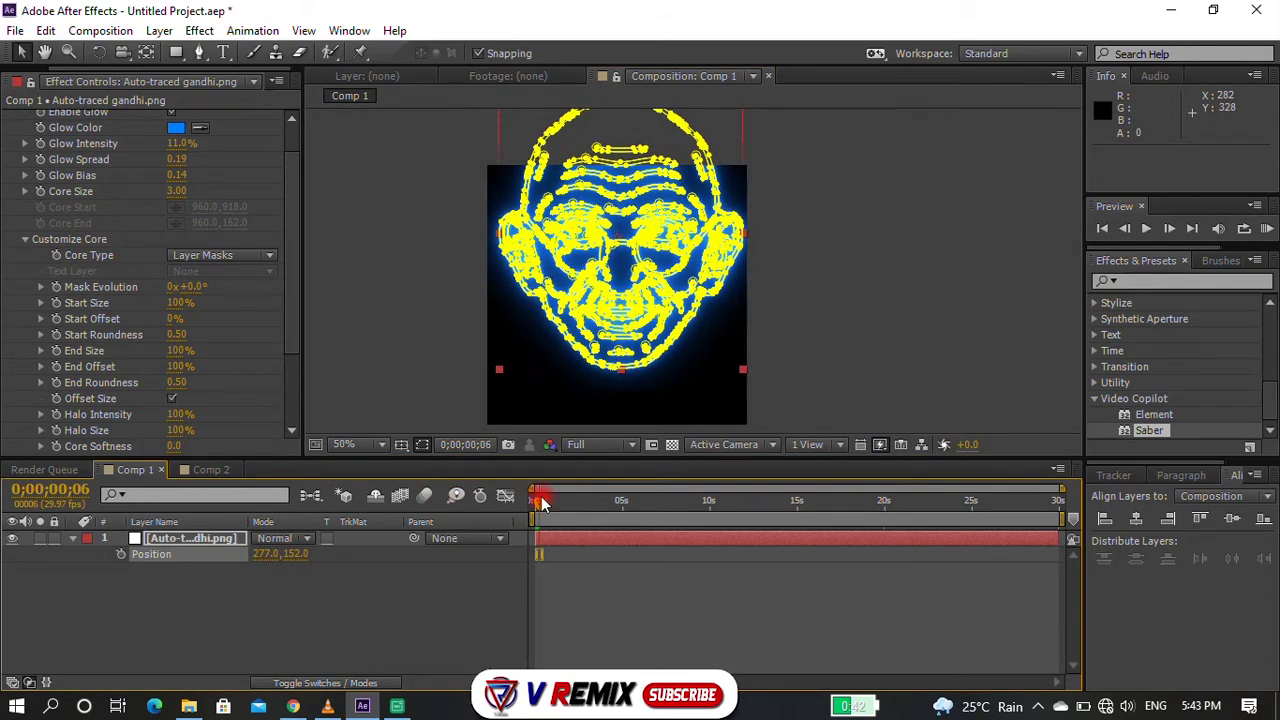
# Step: Set the viewer resolution to Quarter and scrub through the head animation
pyautogui.click(600, 444)
pyautogui.click(612, 554)
pyautogui.moveTo(540, 500)
pyautogui.mouseDown()
pyautogui.moveTo(954, 543)
pyautogui.moveTo(591, 500)
pyautogui.moveTo(288, 512)
pyautogui.mouseUp()
pyautogui.moveTo(543, 510)
pyautogui.mouseDown()
pyautogui.moveTo(709, 500)
pyautogui.moveTo(428, 478)
pyautogui.mouseUp()
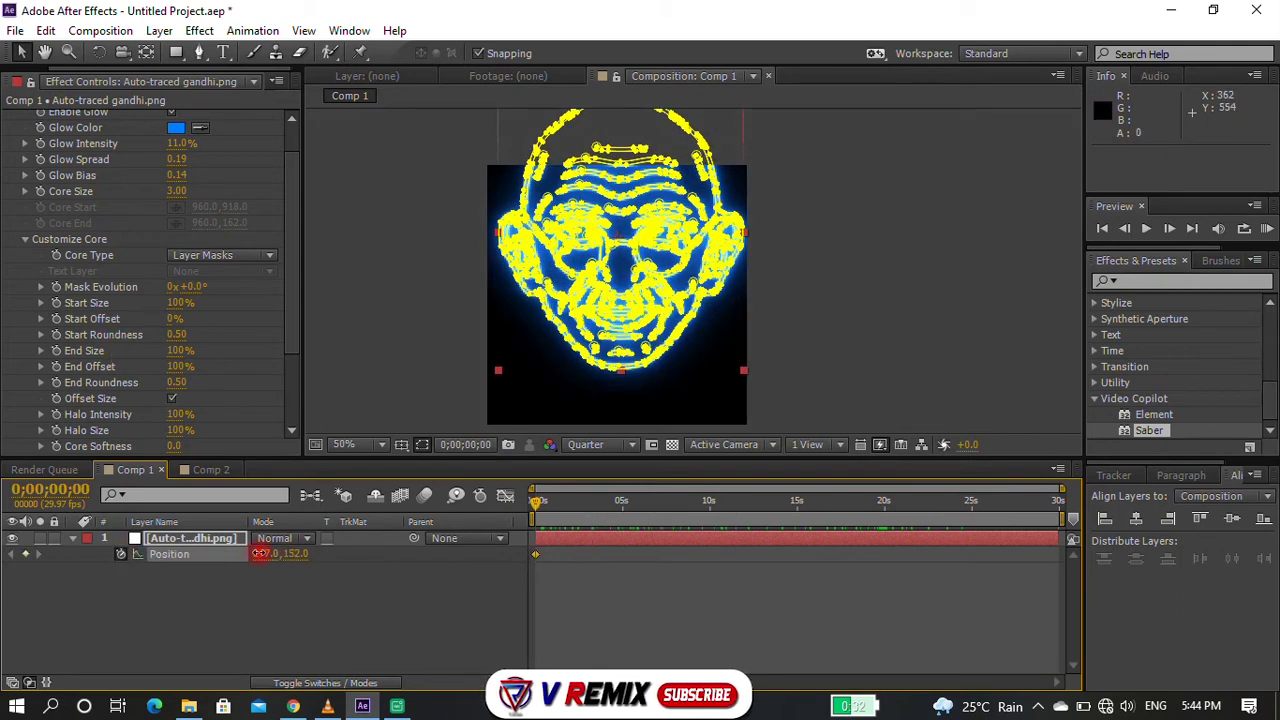
pyautogui.hotkey('ctrl', 'z')
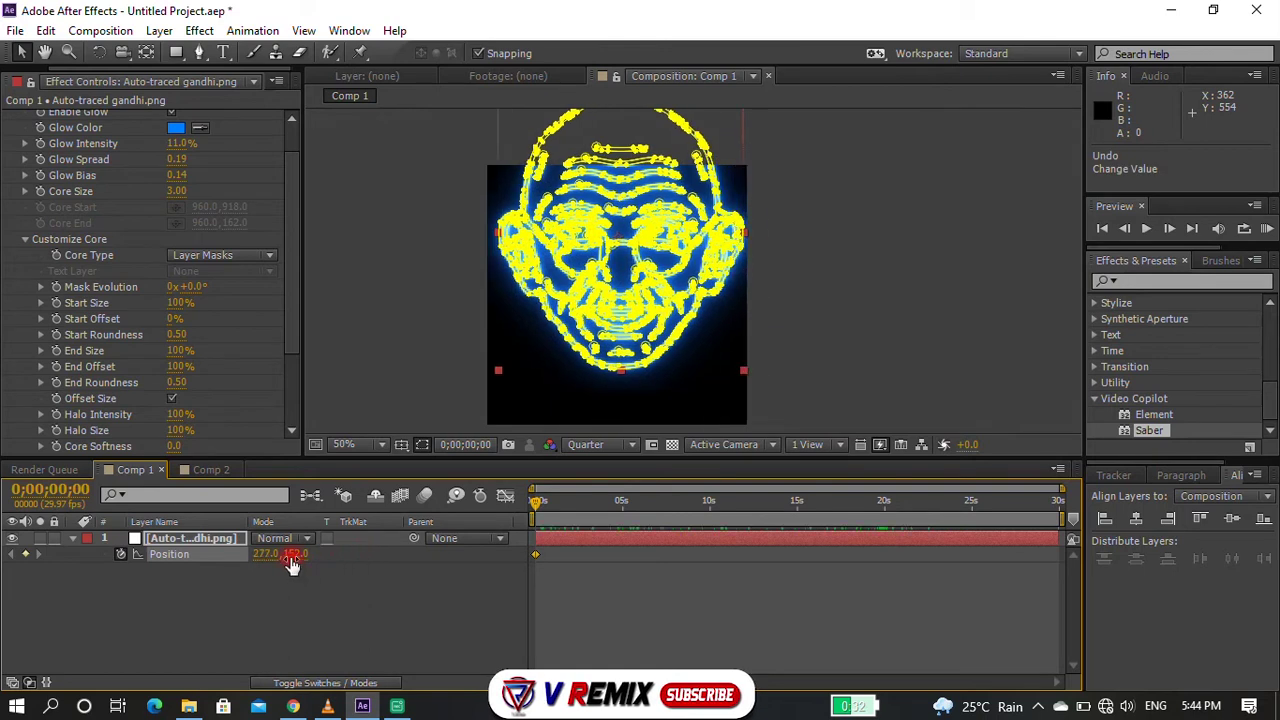
# Step: Keyframe the Gandhi head at Position Y 292 at the start and Y 152 at 20 seconds
pyautogui.moveTo(291, 563); pyautogui.dragTo(443, 534)
pyautogui.press('space')
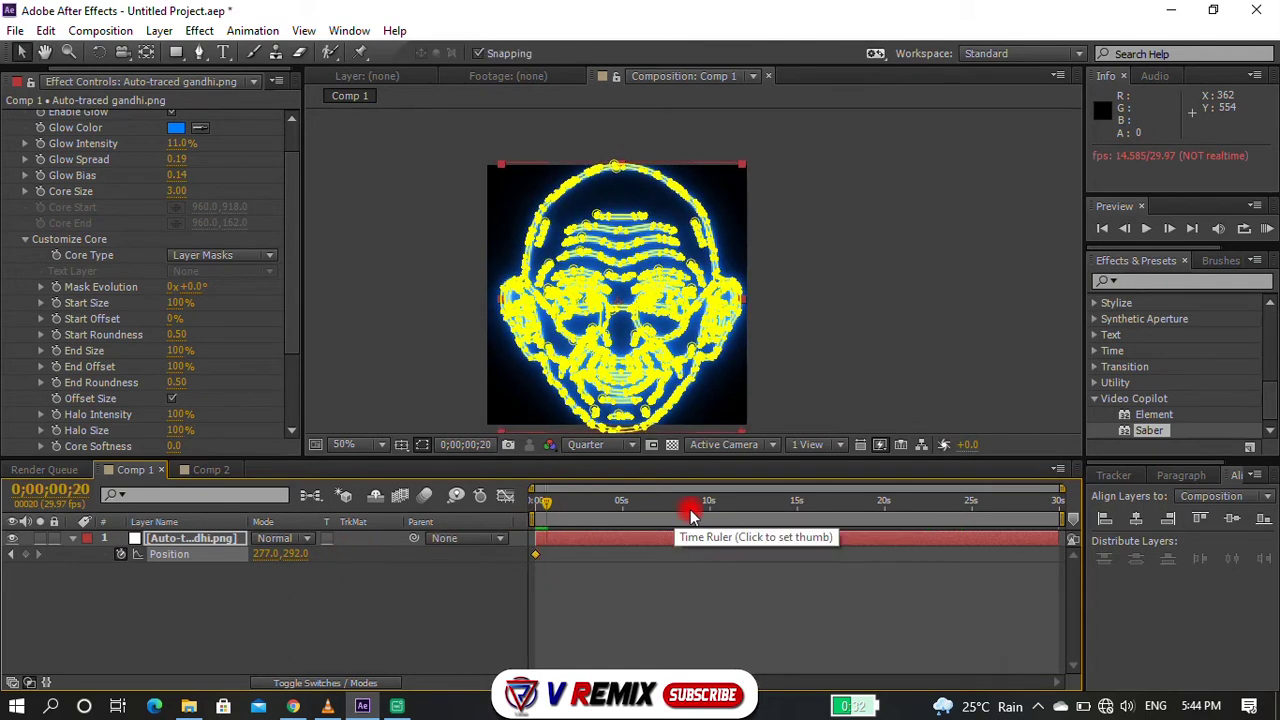
pyautogui.moveTo(659, 515); pyautogui.dragTo(889, 518)
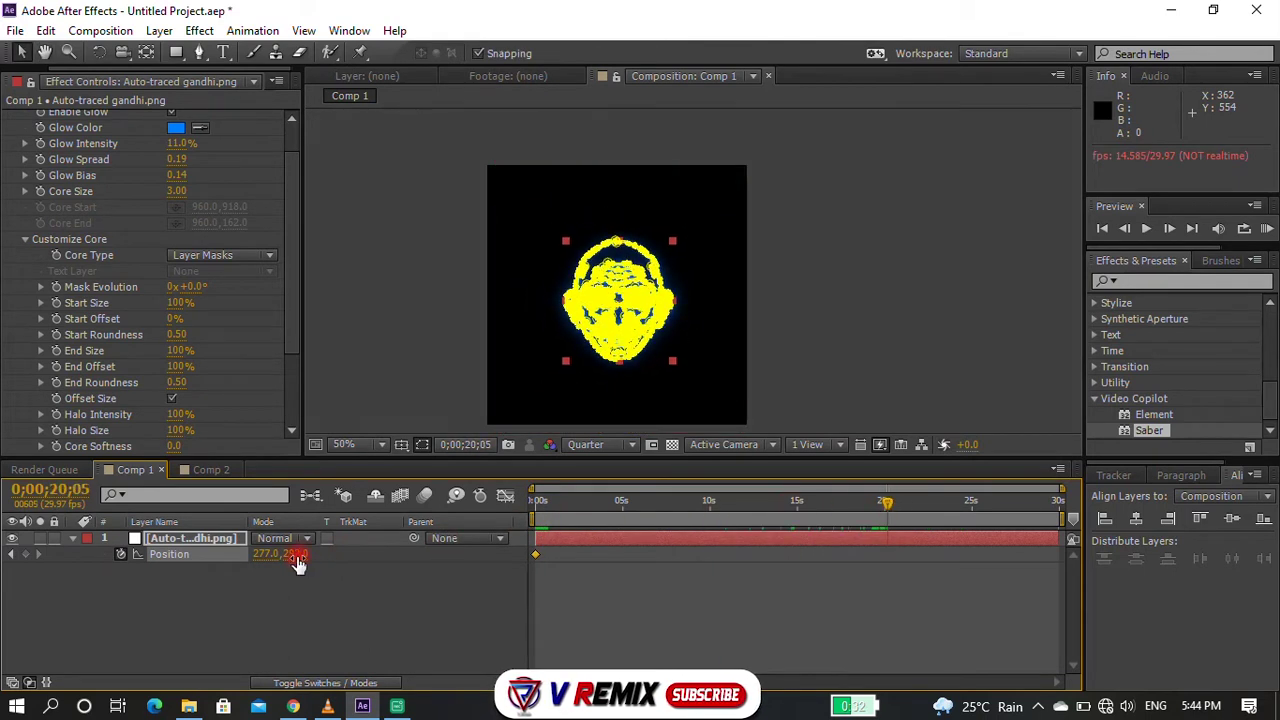
pyautogui.moveTo(325, 556); pyautogui.dragTo(178, 540)
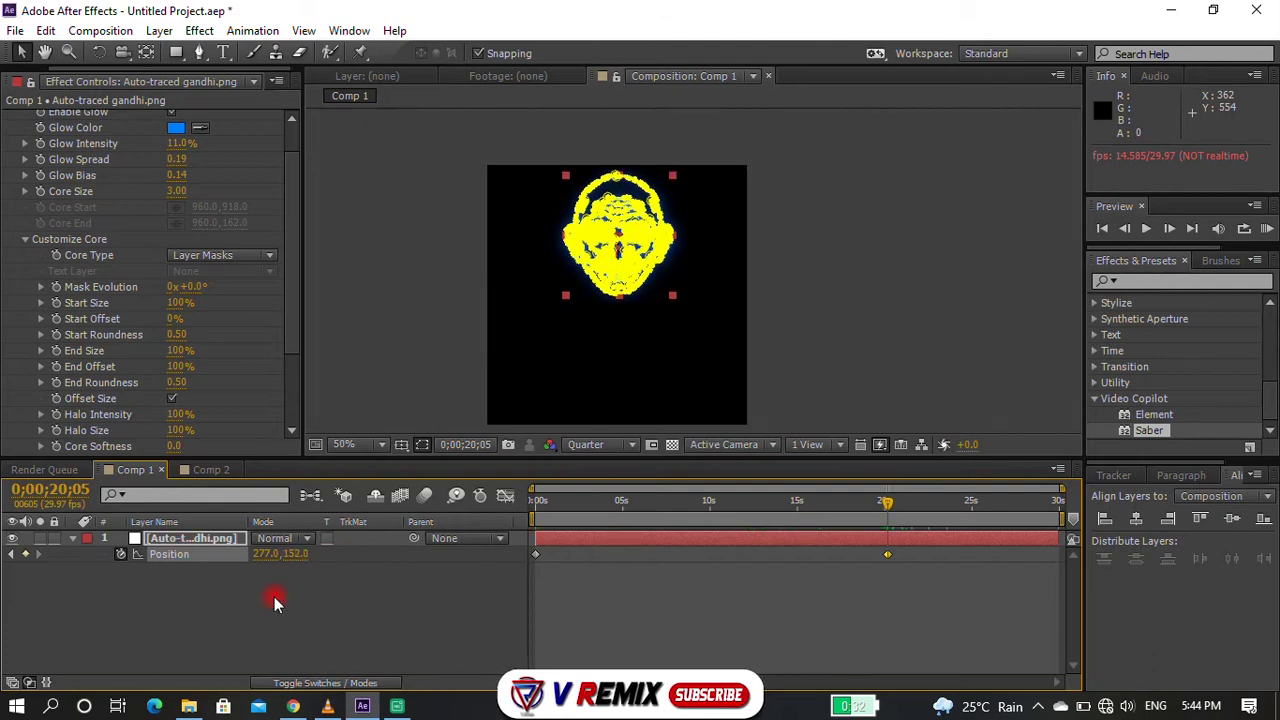
pyautogui.click(226, 588)
# Step: Keyframe Saber End Offset at 0% on the first frame and preview the draw-on
pyautogui.moveTo(587, 504); pyautogui.dragTo(512, 504)
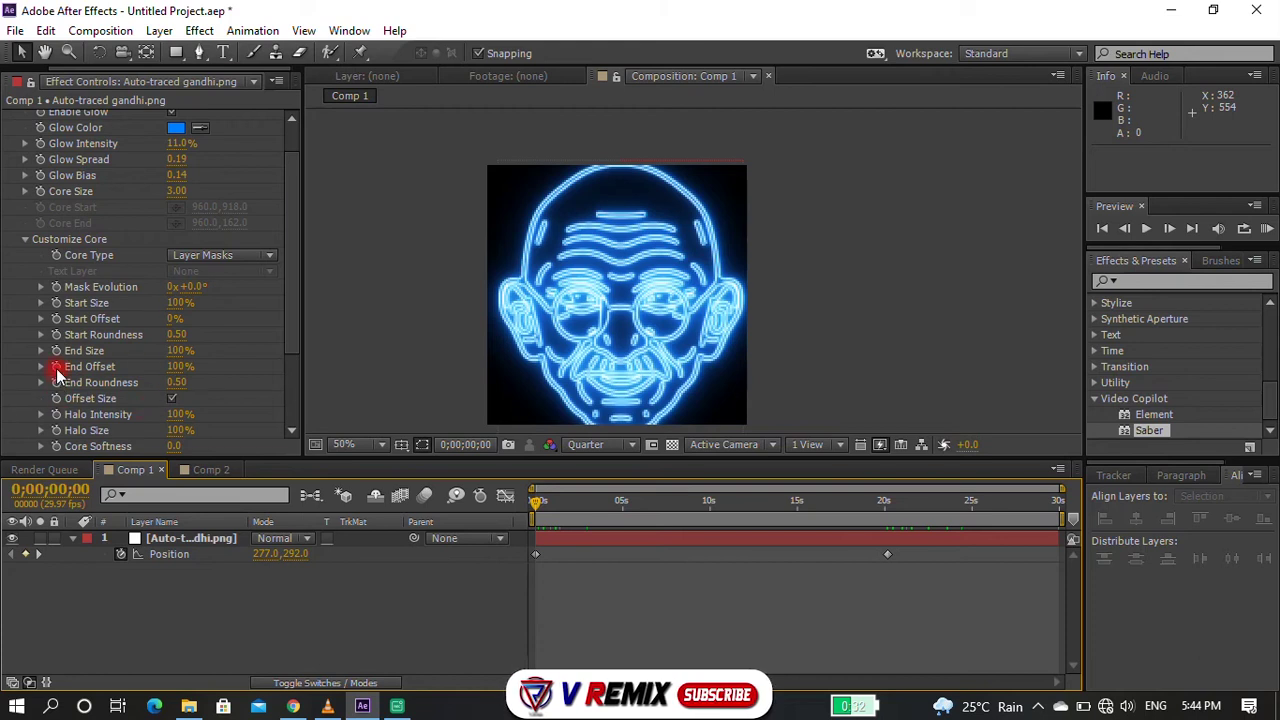
pyautogui.moveTo(177, 367); pyautogui.dragTo(3, 370)
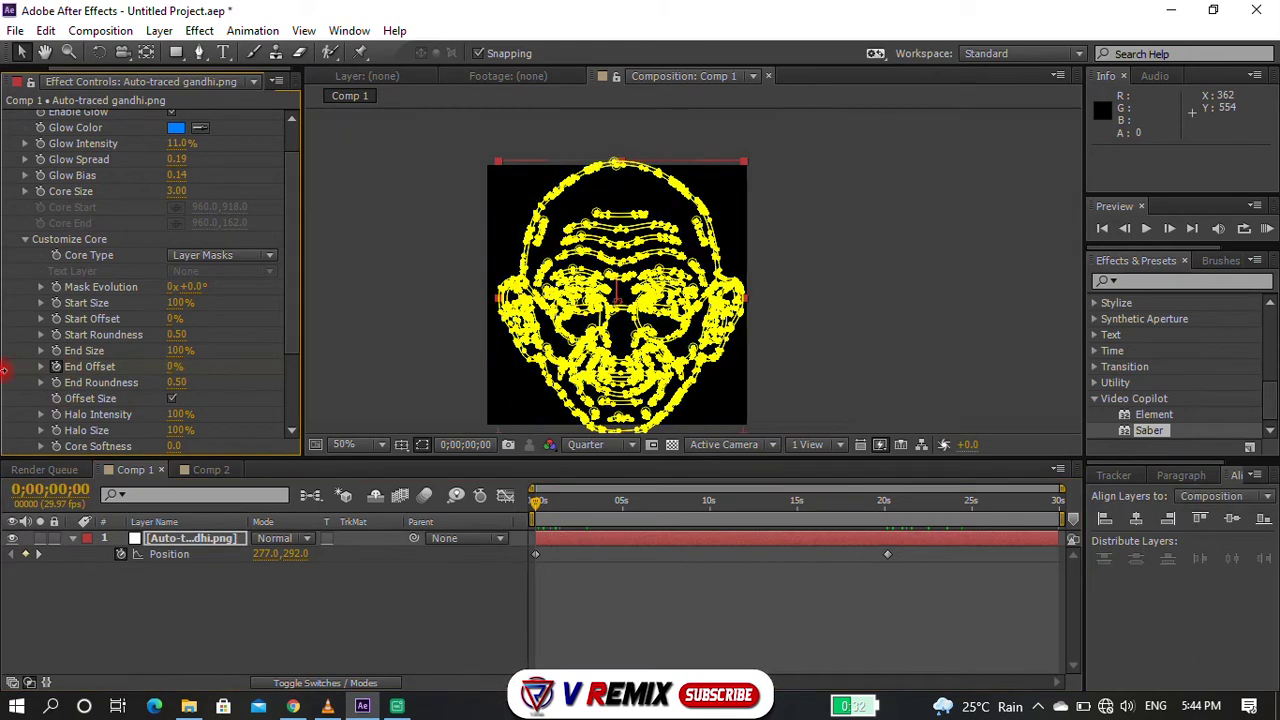
pyautogui.click(887, 502)
pyautogui.moveTo(887, 502); pyautogui.dragTo(535, 502)
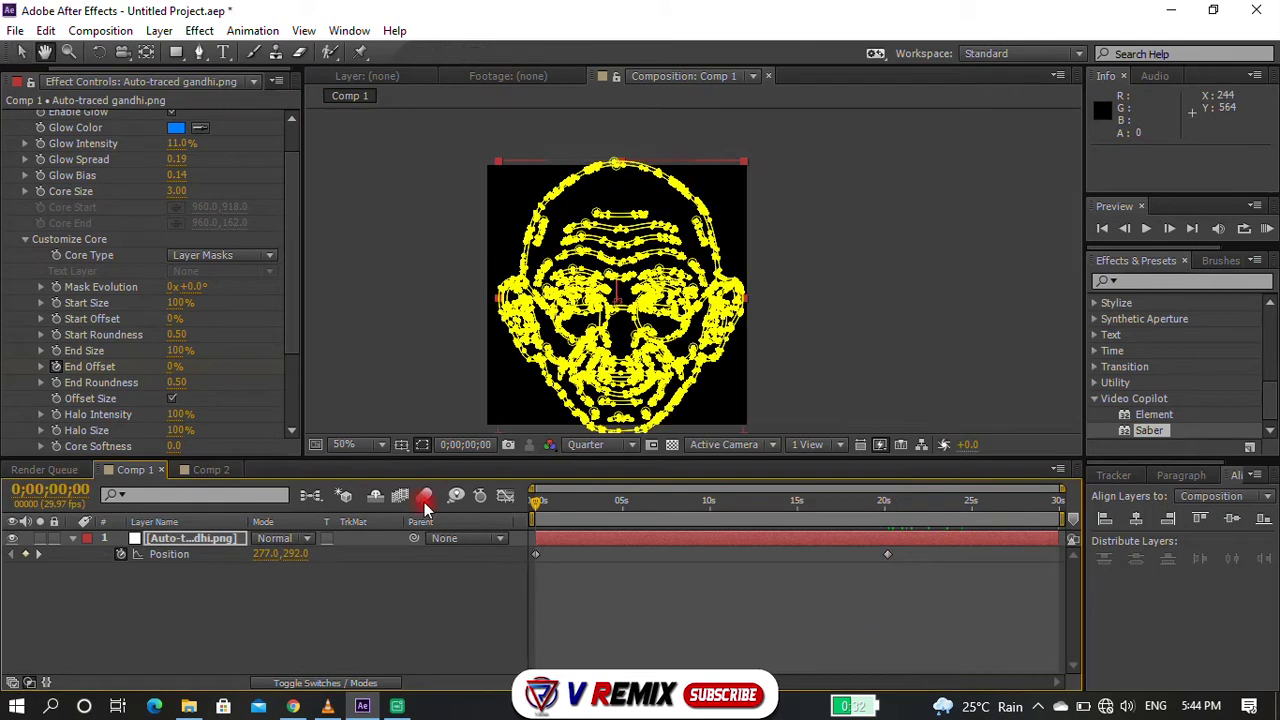
pyautogui.click(423, 380)
pyautogui.press('space')
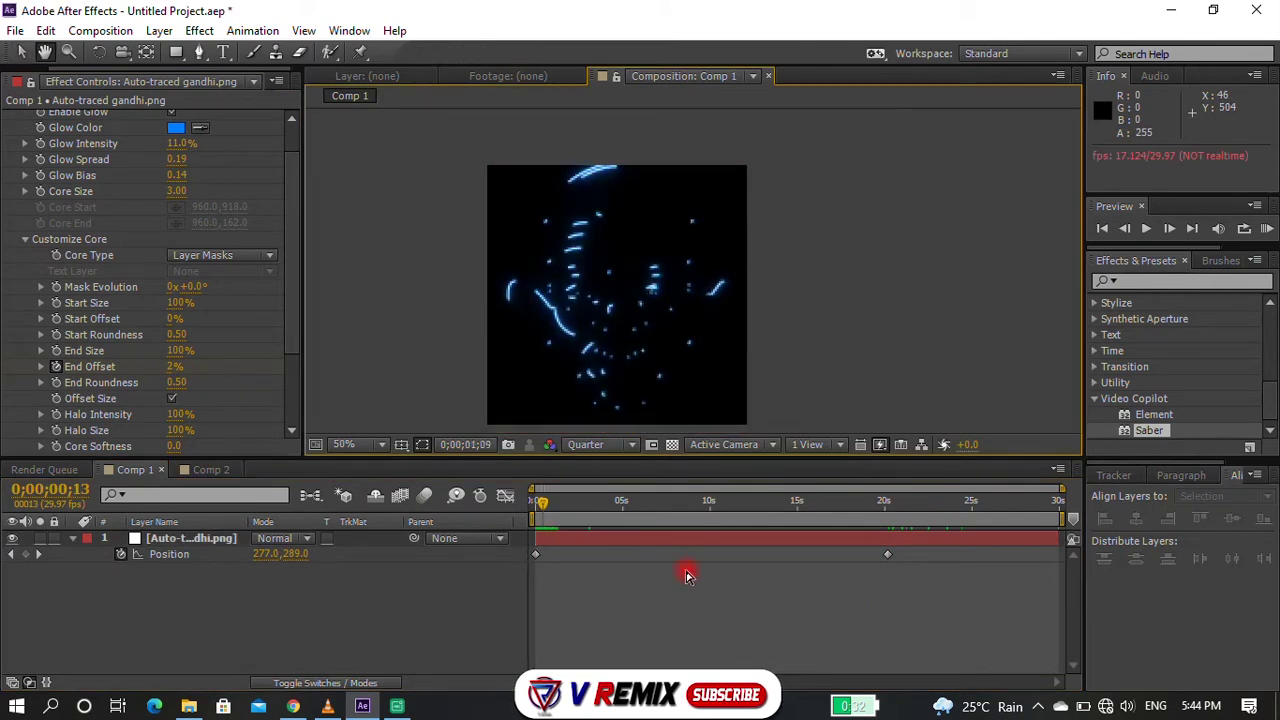
# Step: Place Comp 2 from the Project panel into Comp 1 and set the Gandhi layer to Screen
pyautogui.click(339, 562)
pyautogui.click(195, 470)
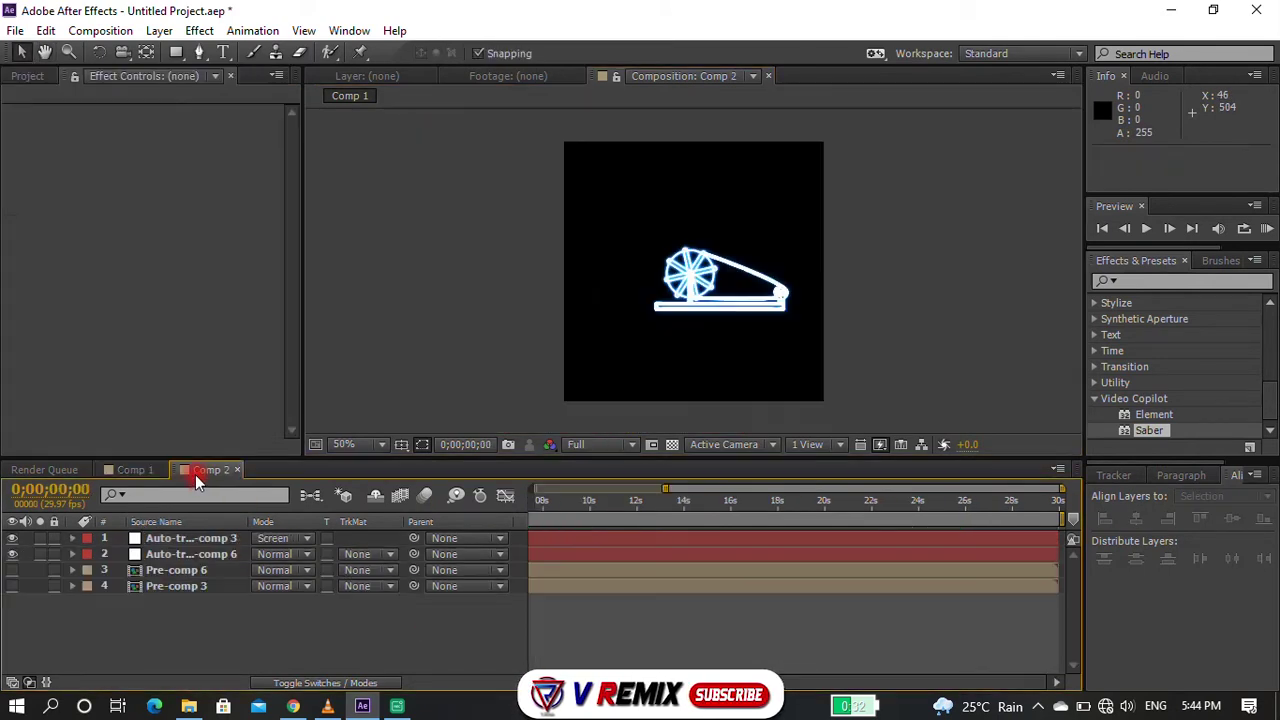
pyautogui.click(124, 470)
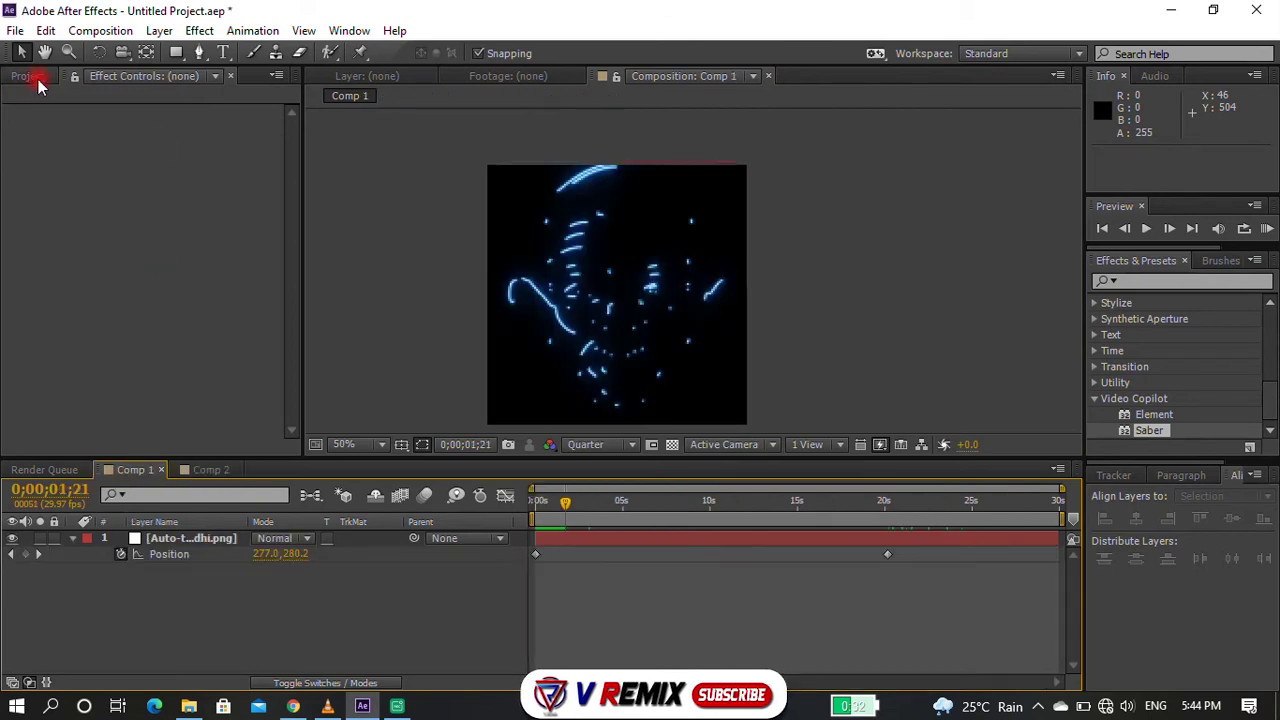
pyautogui.click(34, 77)
pyautogui.click(52, 259)
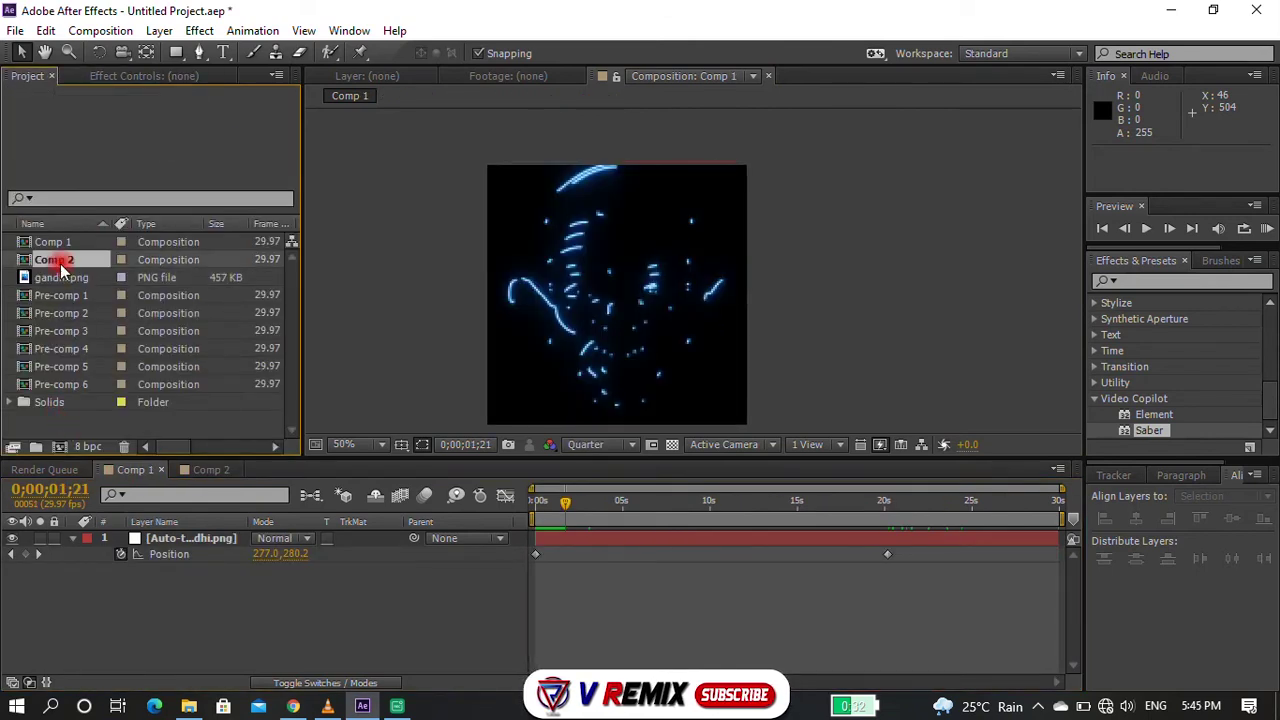
pyautogui.click(96, 591)
pyautogui.click(314, 540)
pyautogui.click(345, 314)
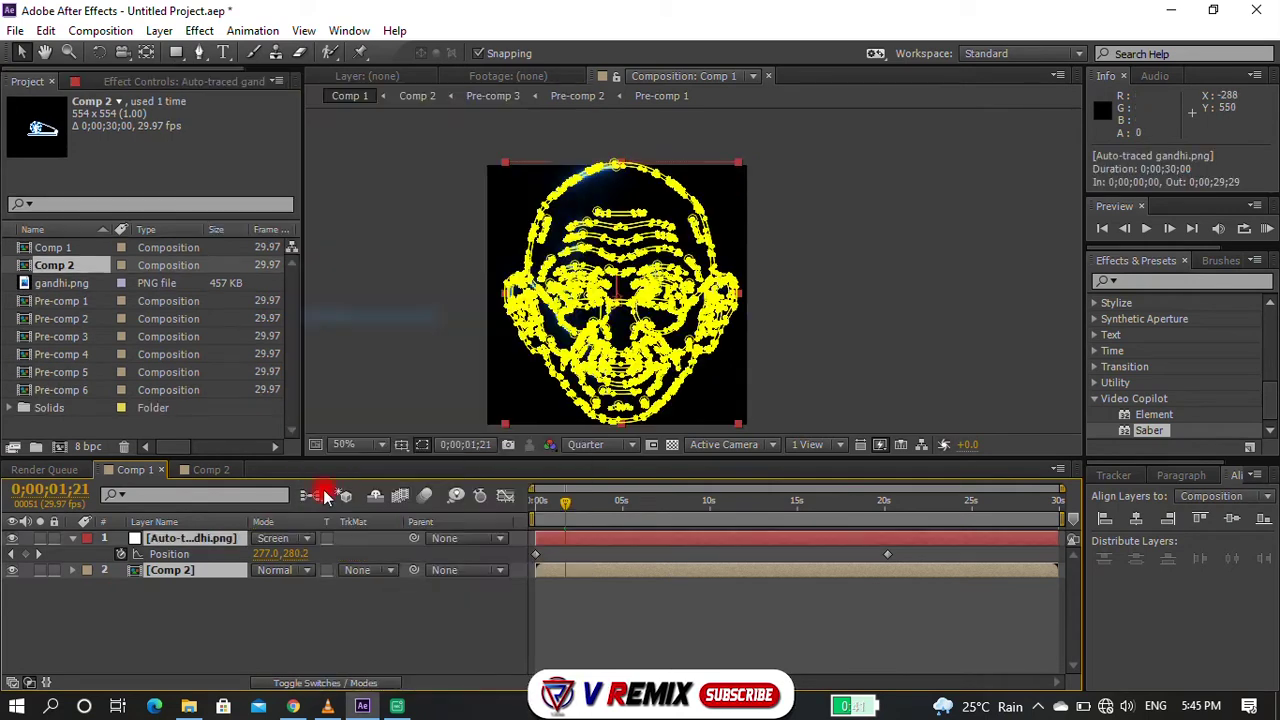
# Step: Move the head's end keyframes to about 10 seconds and make Comp 2 start there
pyautogui.click(172, 570)
pyautogui.moveTo(537, 569); pyautogui.dragTo(905, 605)
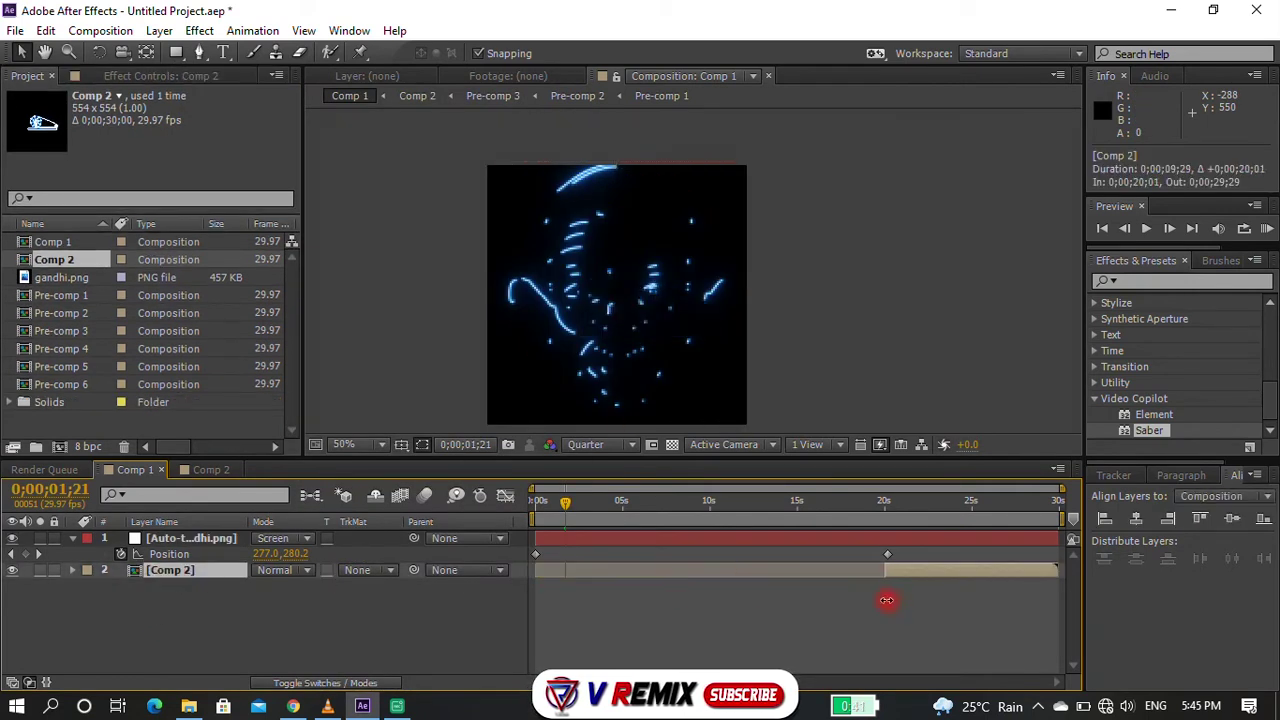
pyautogui.click(871, 545)
pyautogui.press('u')
pyautogui.moveTo(910, 560); pyautogui.dragTo(878, 592)
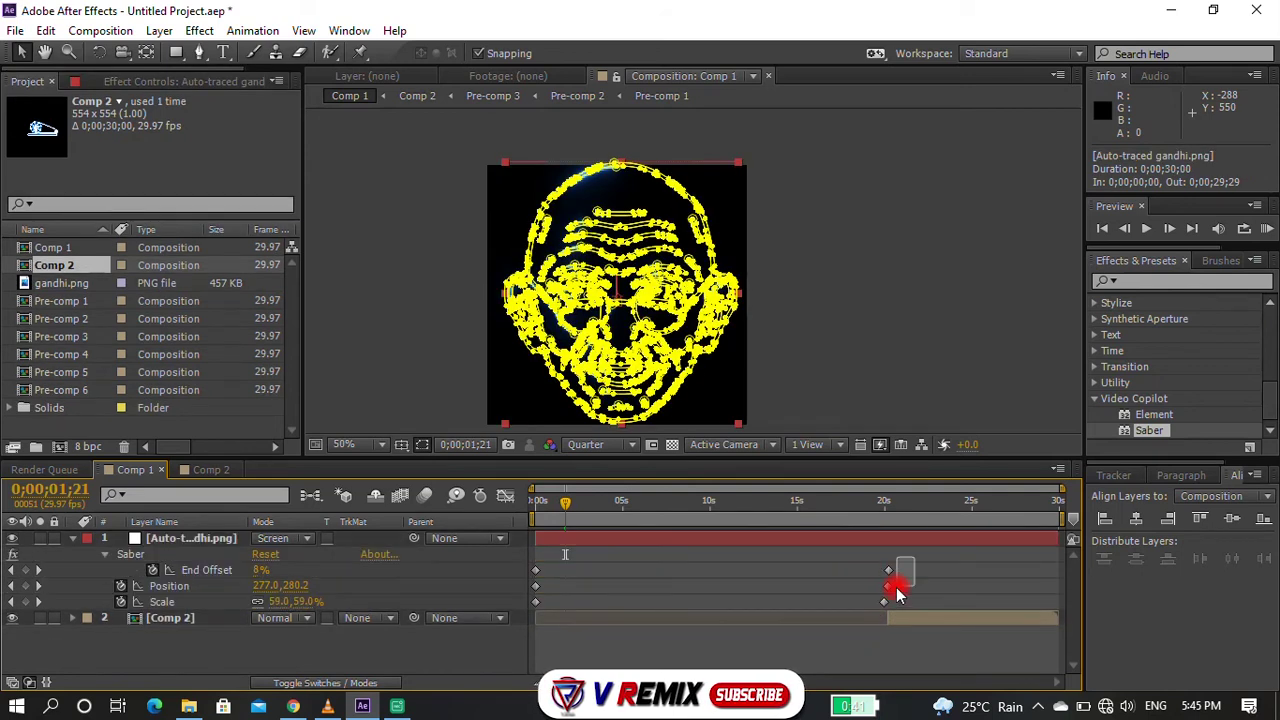
pyautogui.keyDown('shift'); pyautogui.click(884, 601); pyautogui.keyUp('shift')
pyautogui.moveTo(884, 601); pyautogui.dragTo(713, 601)
pyautogui.moveTo(888, 621); pyautogui.dragTo(714, 620)
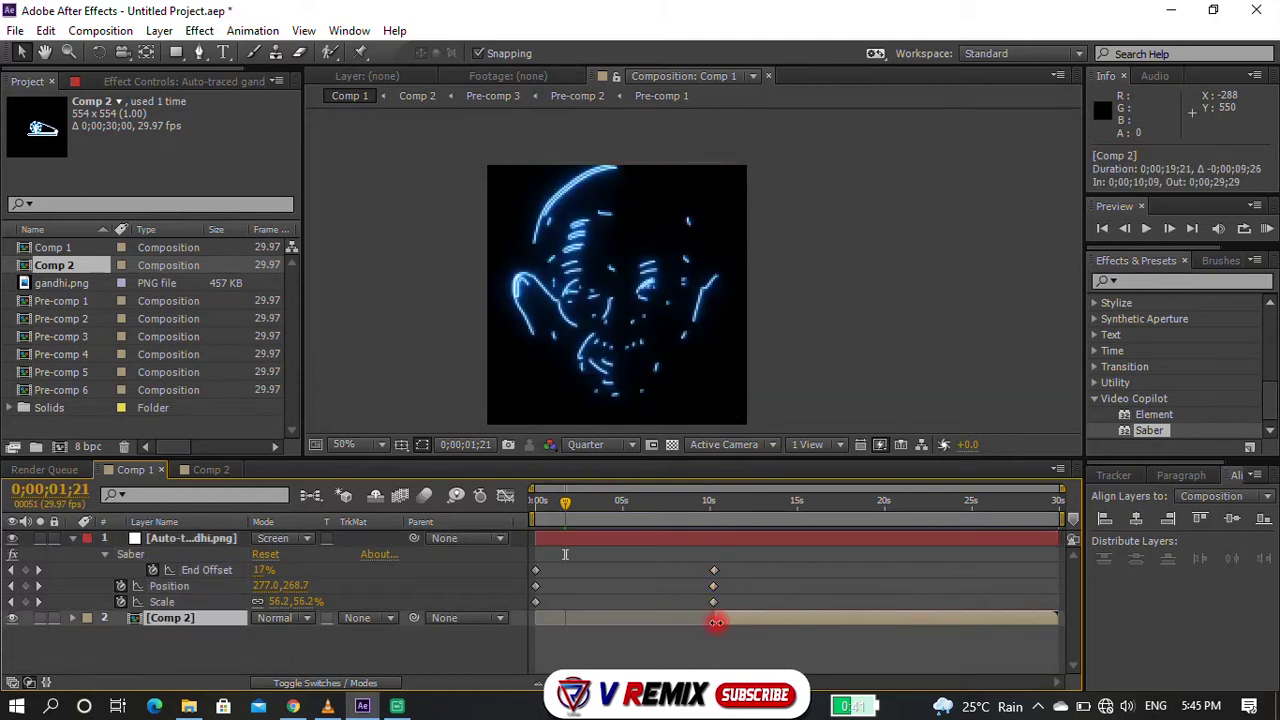
pyautogui.click(757, 651)
# Step: Select the Comp 2 layer at the 10-second mark and show its effect settings
pyautogui.click(711, 503)
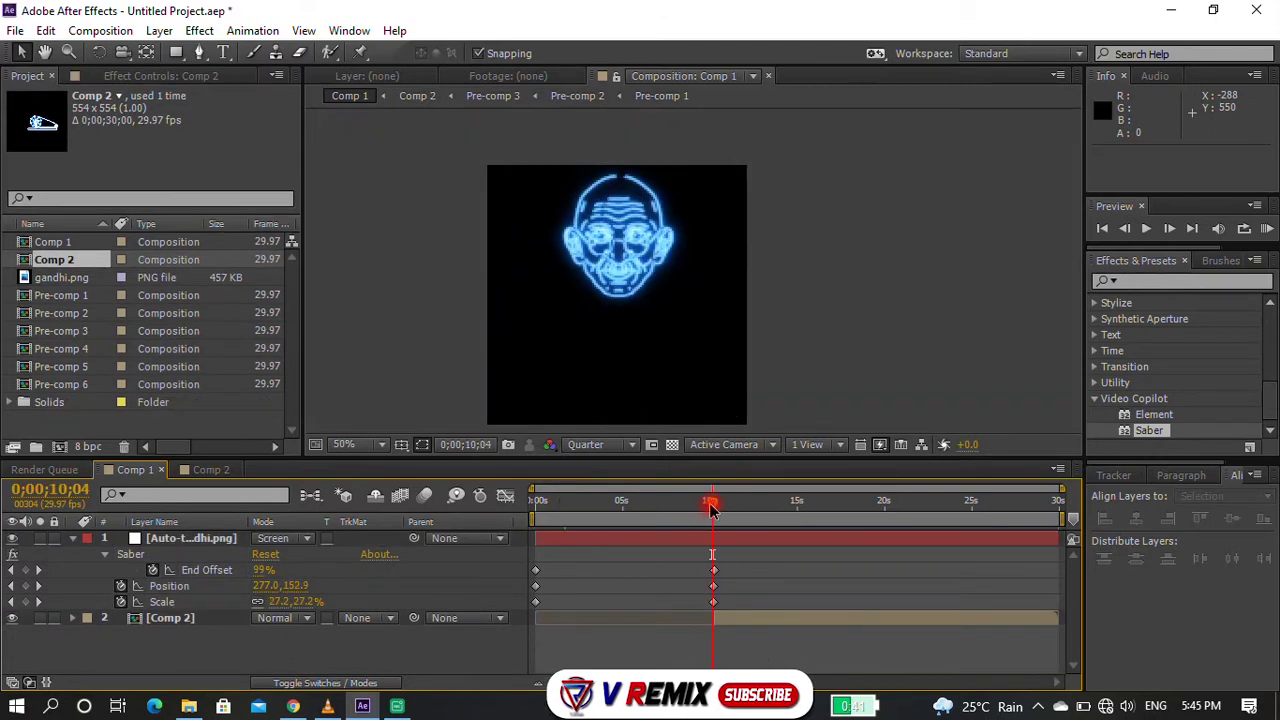
pyautogui.click(734, 616)
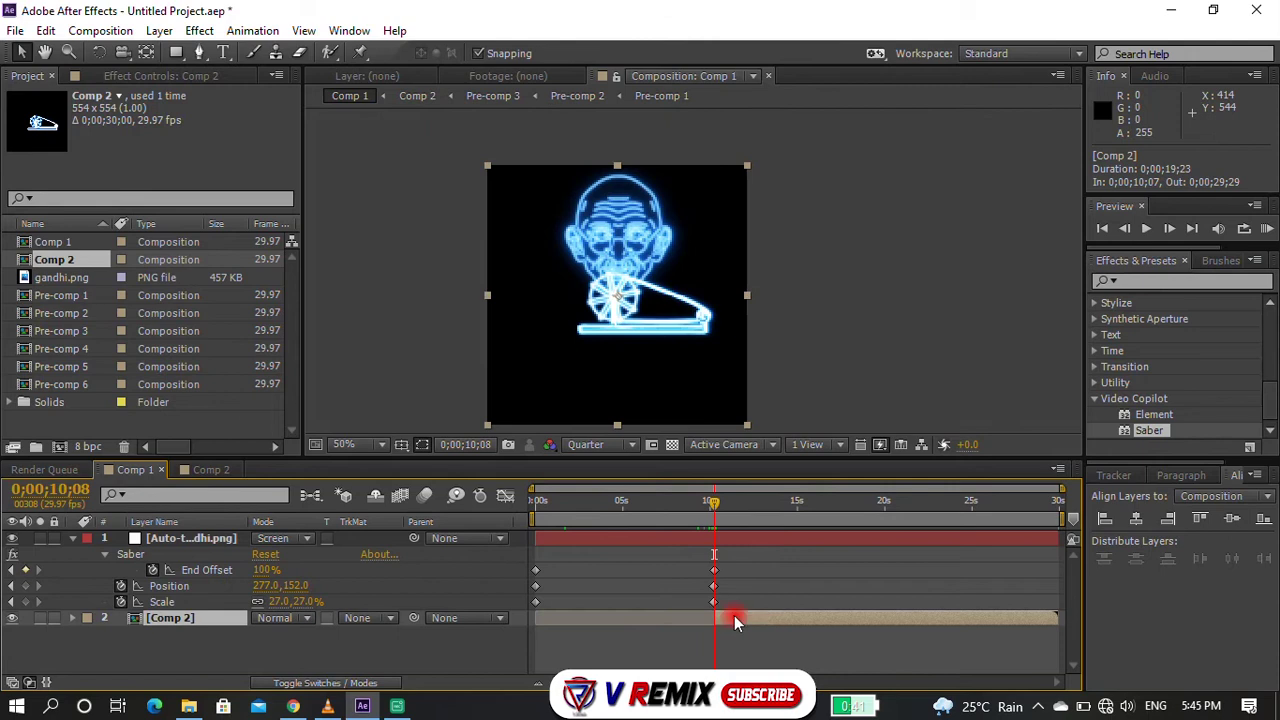
pyautogui.click(160, 76)
pyautogui.click(90, 88)
# Step: Switch to Comp 2 and reveal the Auto-traced Pre-comp 3 wheel layer's Saber settings
pyautogui.click(171, 306)
pyautogui.click(210, 470)
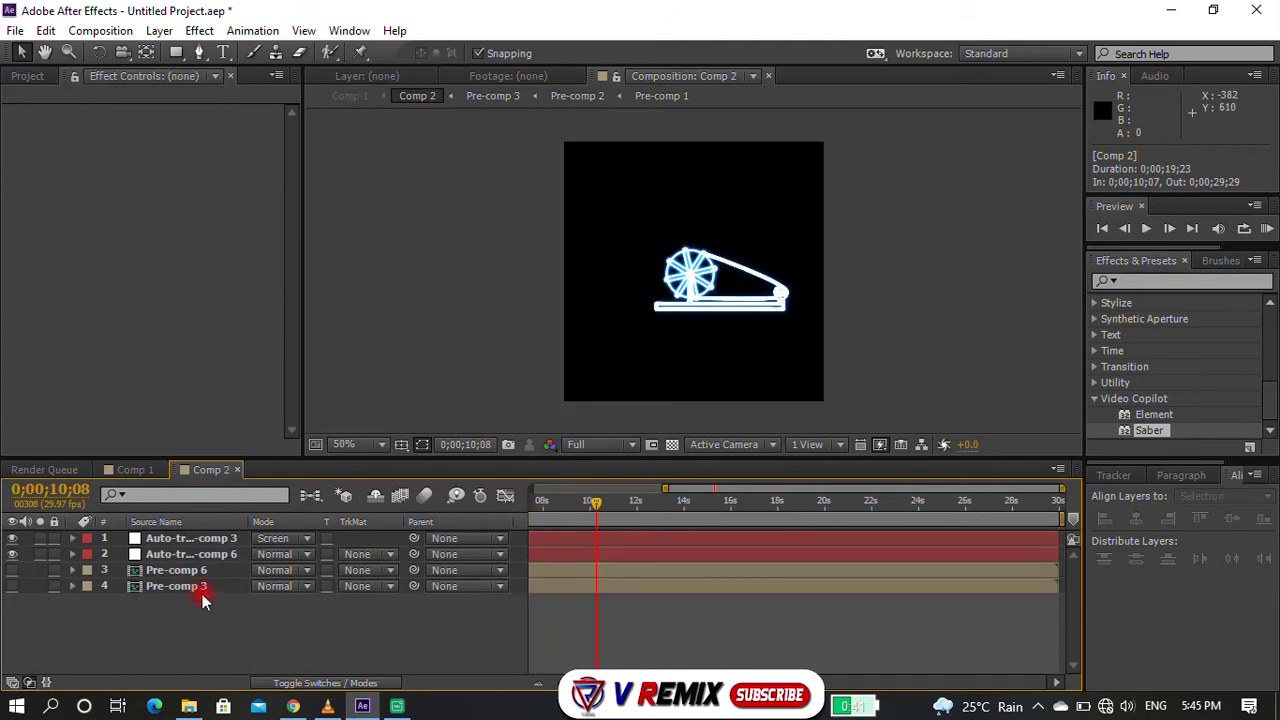
pyautogui.click(180, 554)
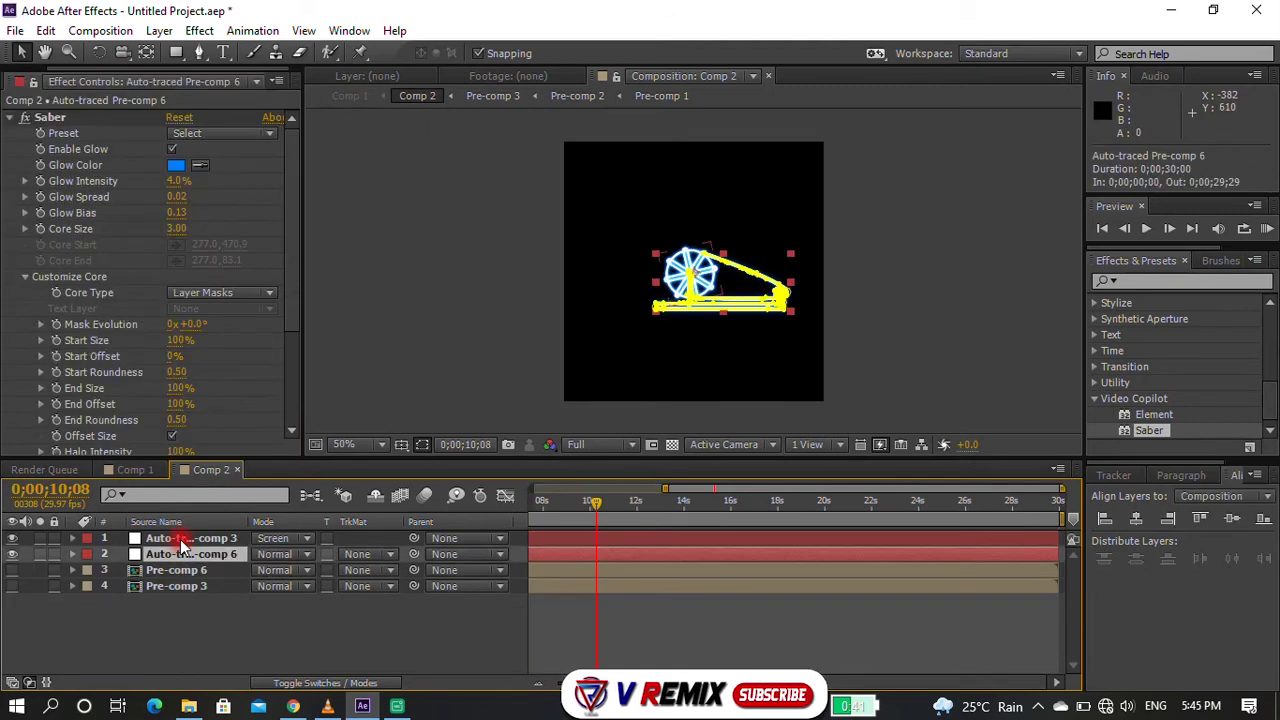
pyautogui.click(181, 541)
pyautogui.click(182, 391)
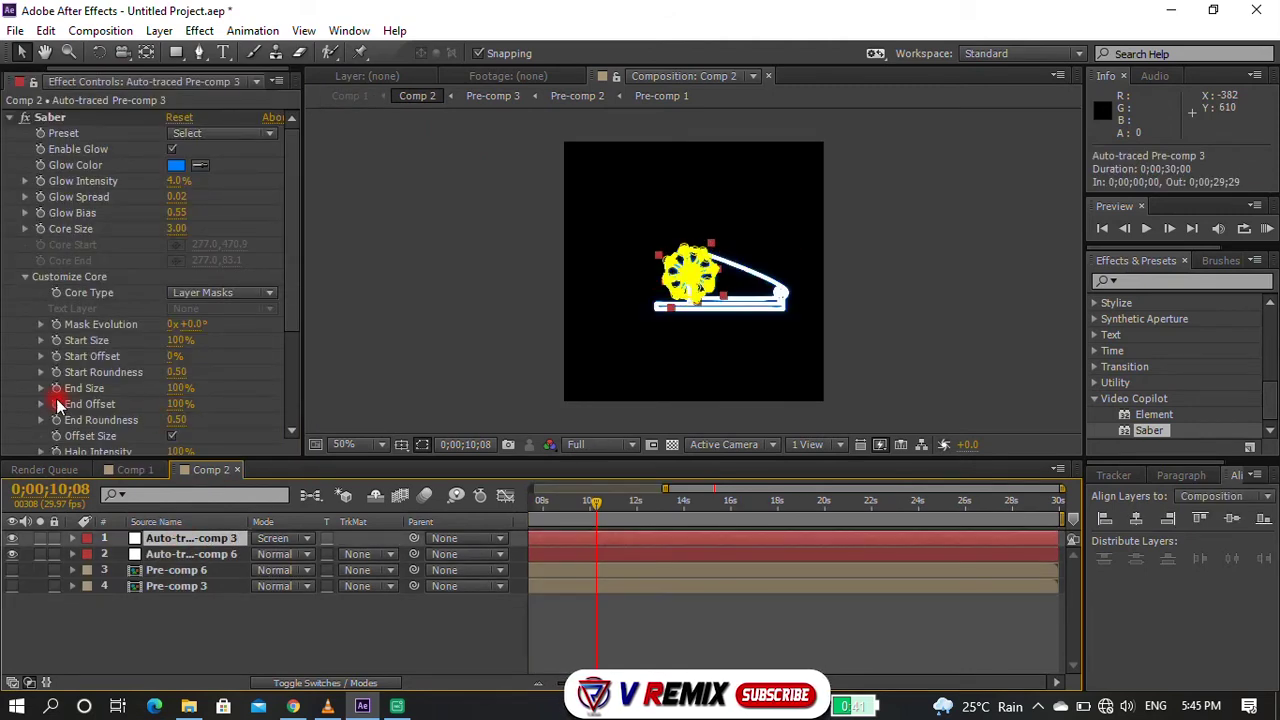
# Step: Enter 0% for the wheel's Saber End Offset at frame 0 and check its keyframe options
pyautogui.press('Home')
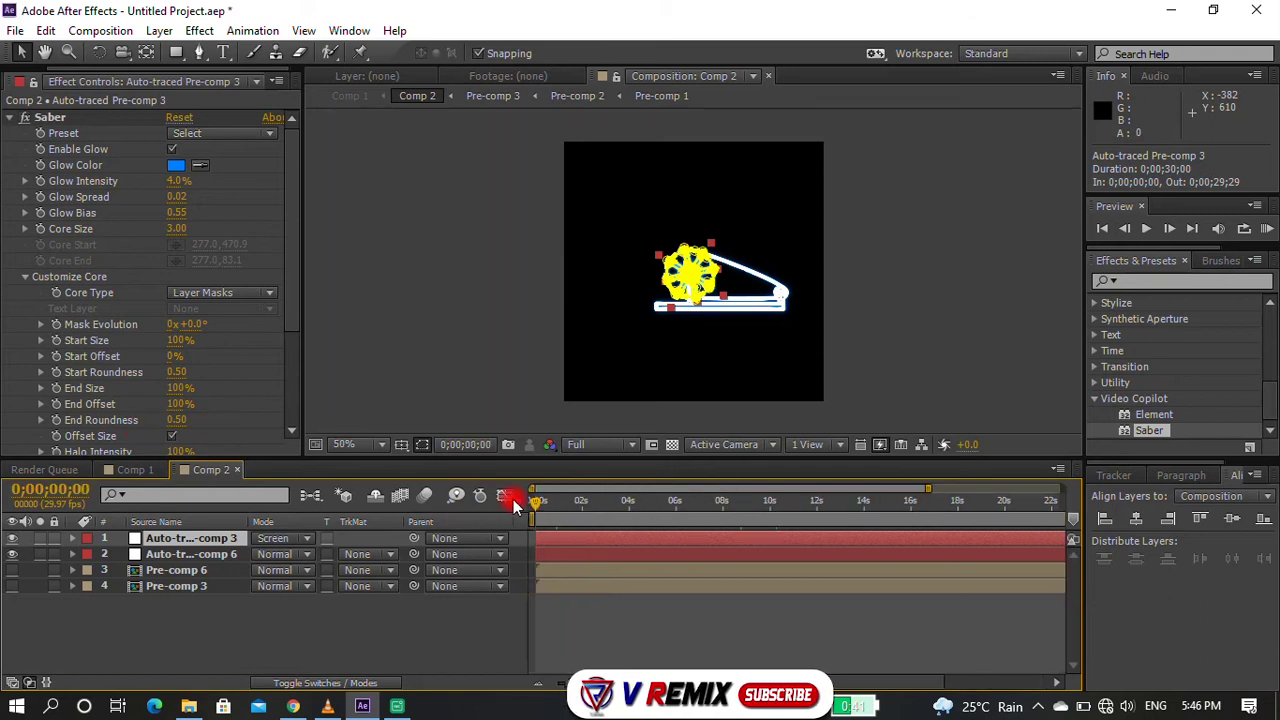
pyautogui.click(180, 392)
pyautogui.write('0')
pyautogui.click(170, 421)
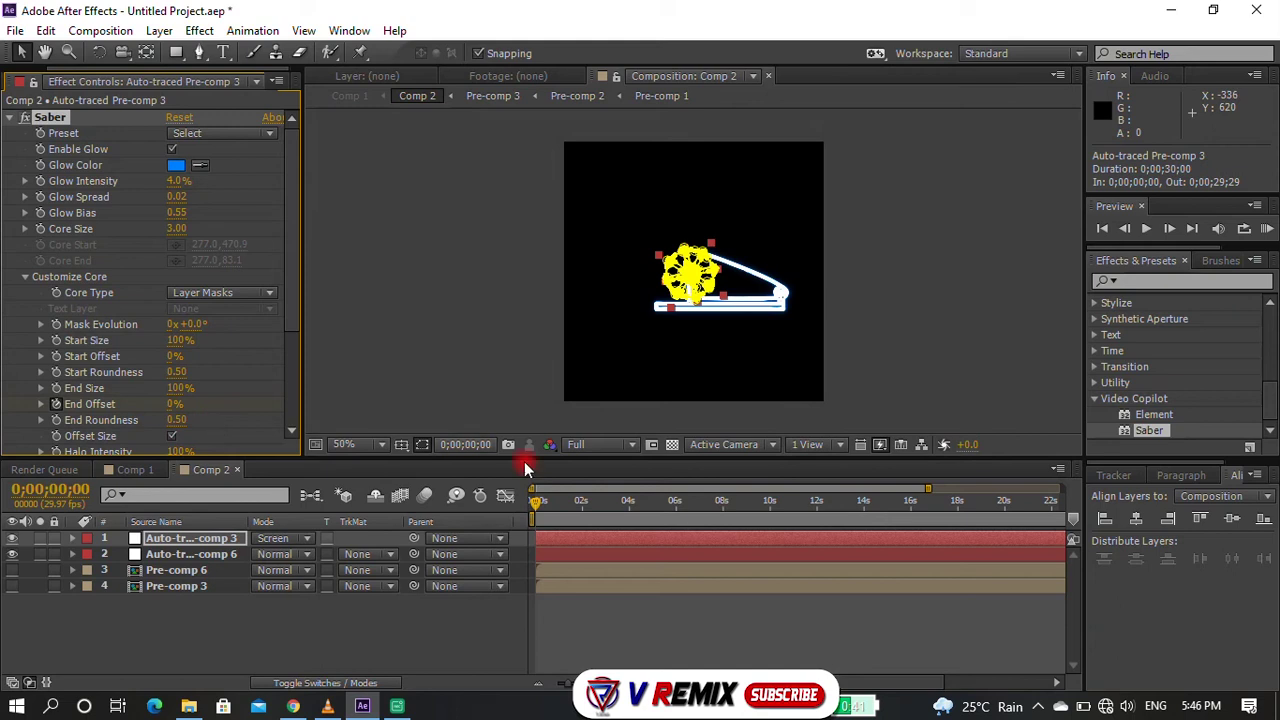
pyautogui.click(676, 500)
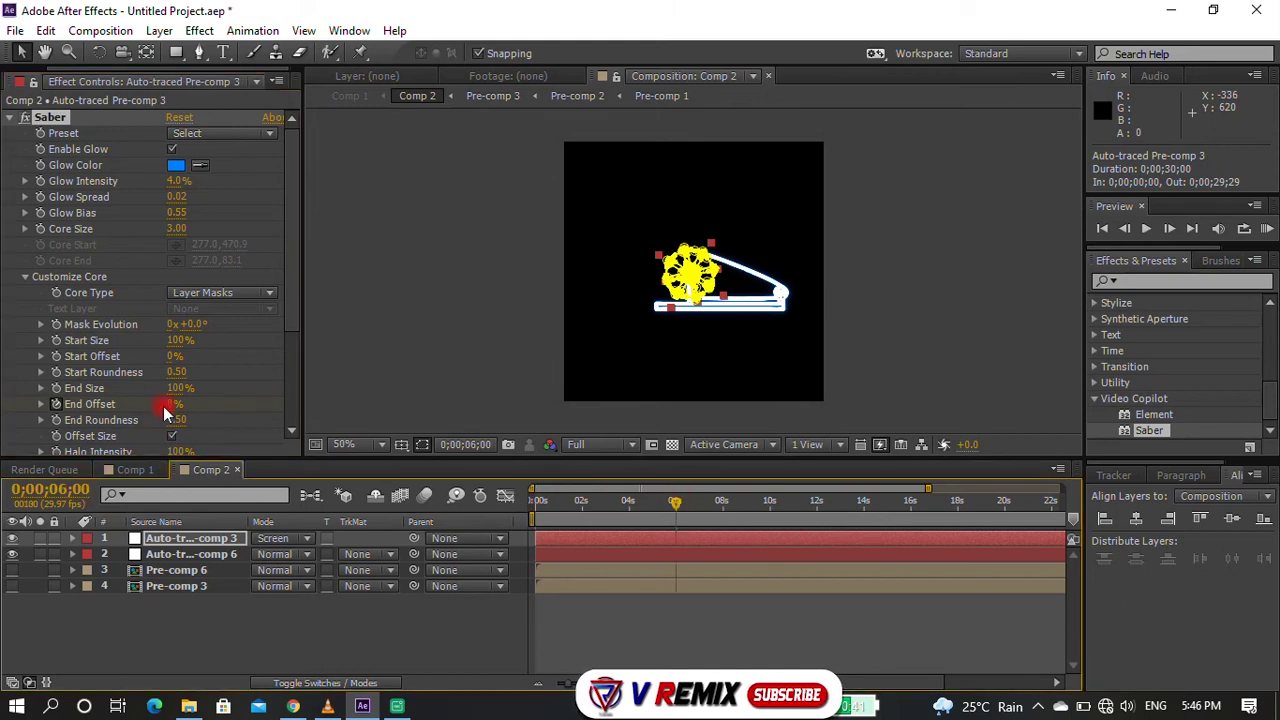
pyautogui.rightClick(79, 404)
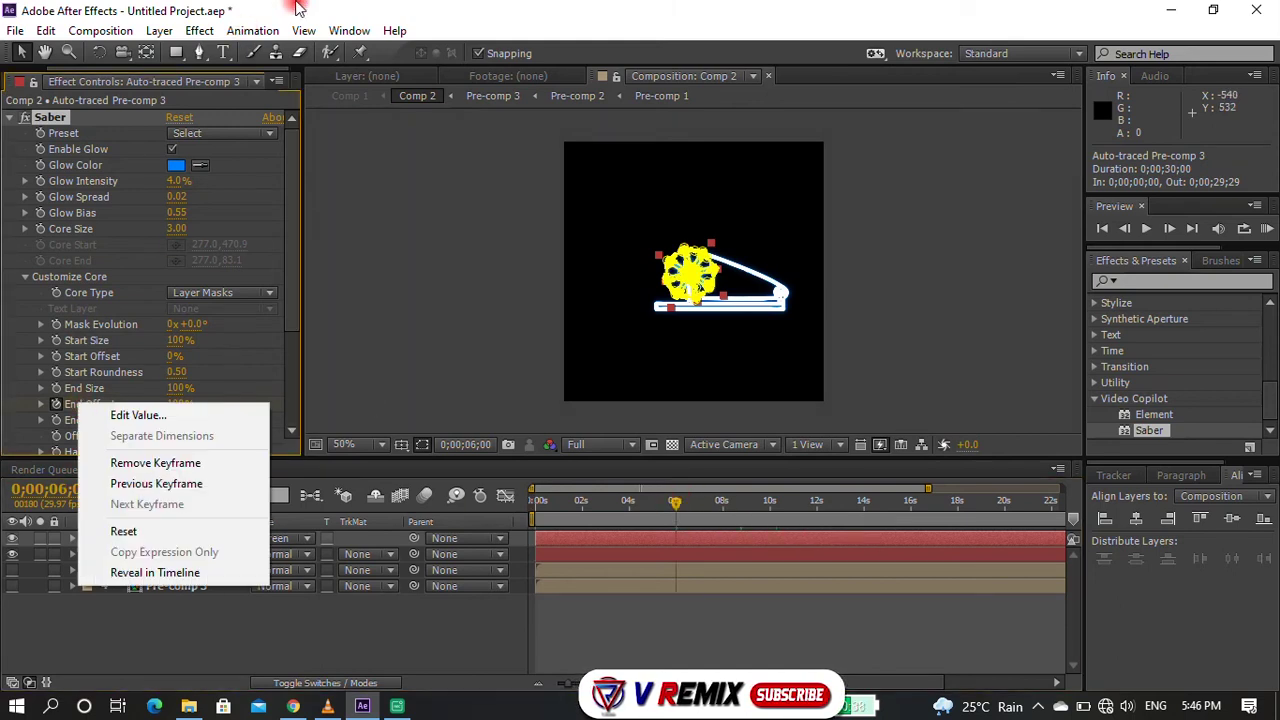
pyautogui.click(108, 421)
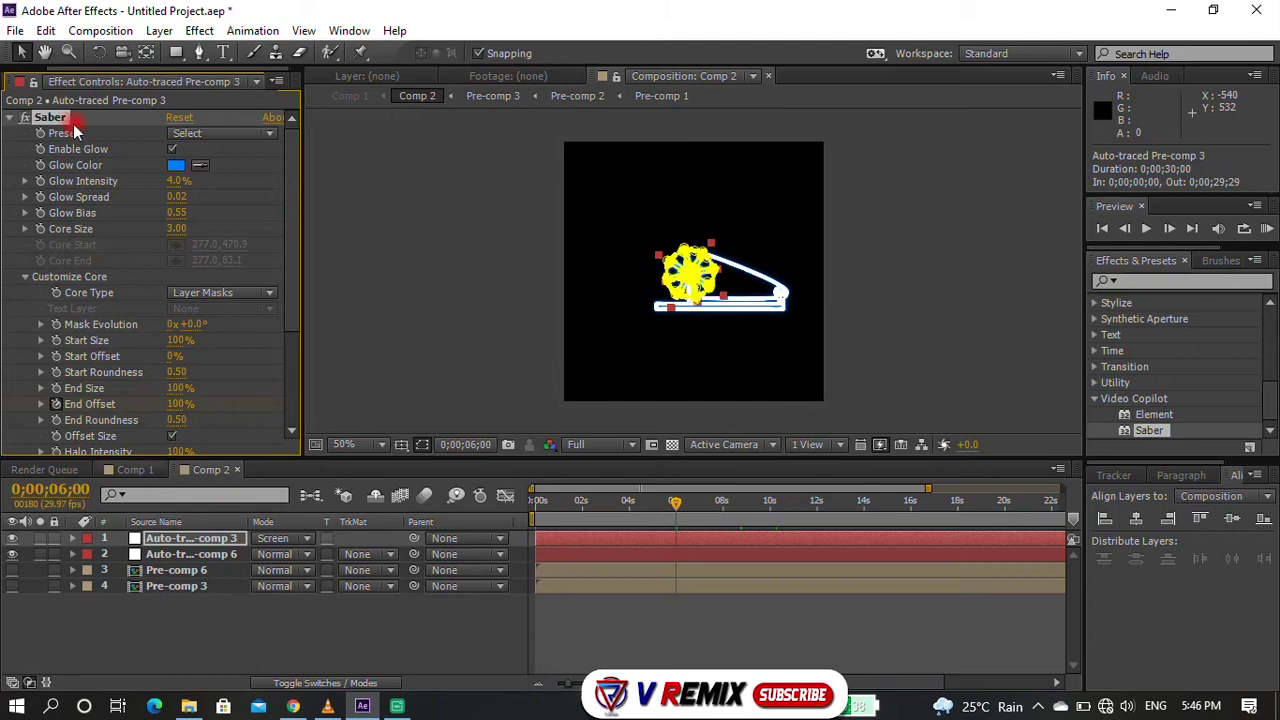
# Step: Enable End Offset keyframing with a 0% keyframe on the first frame
pyautogui.click(568, 555)
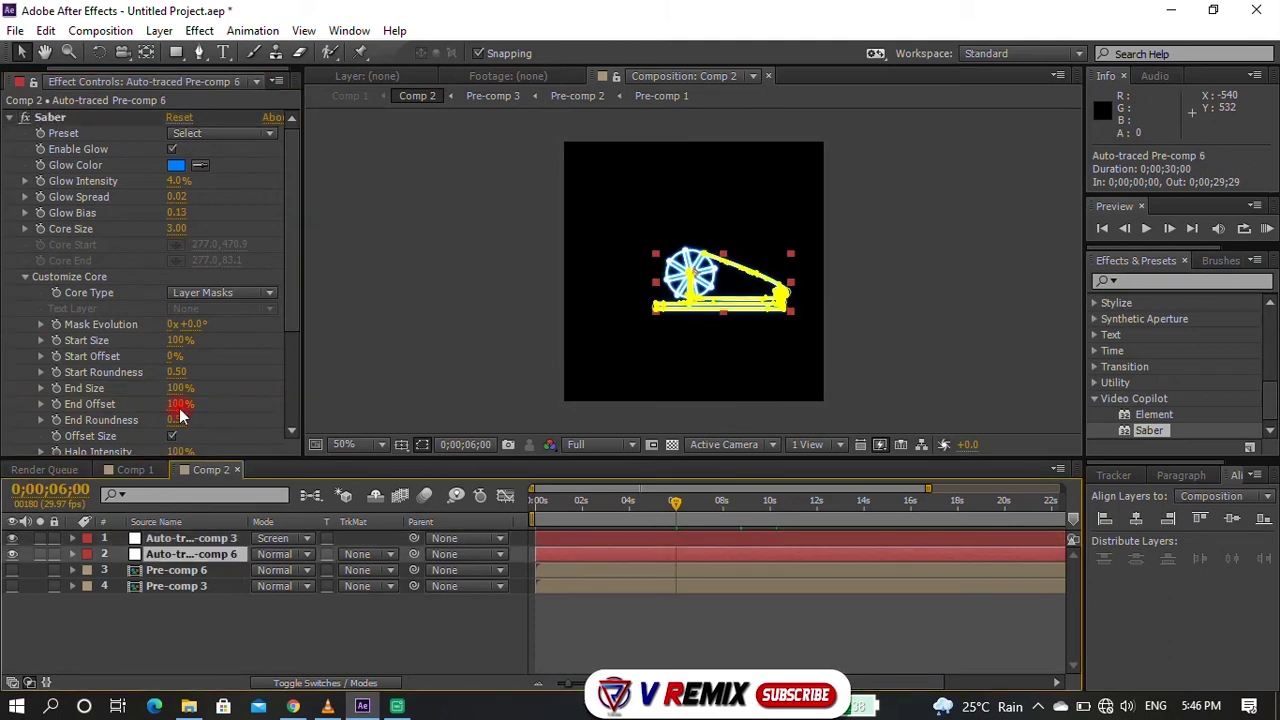
pyautogui.moveTo(537, 502); pyautogui.dragTo(507, 515)
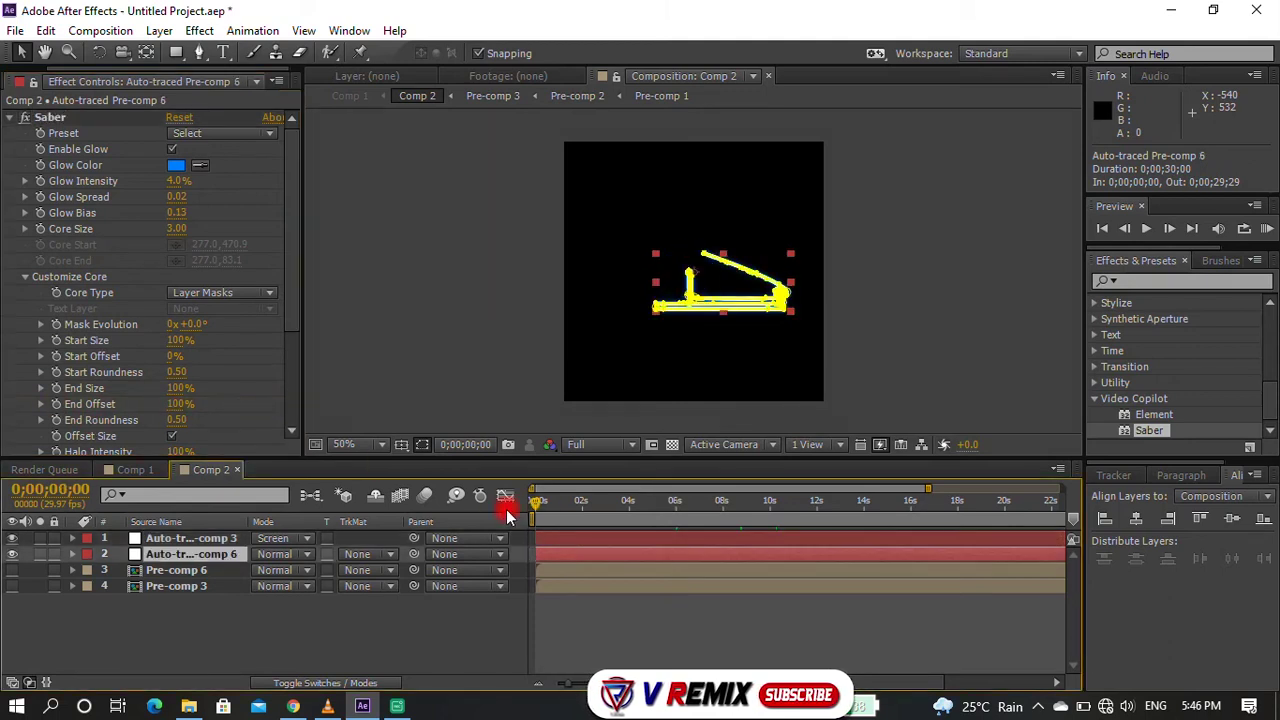
pyautogui.click(183, 403)
pyautogui.write('1')
pyautogui.click(275, 429)
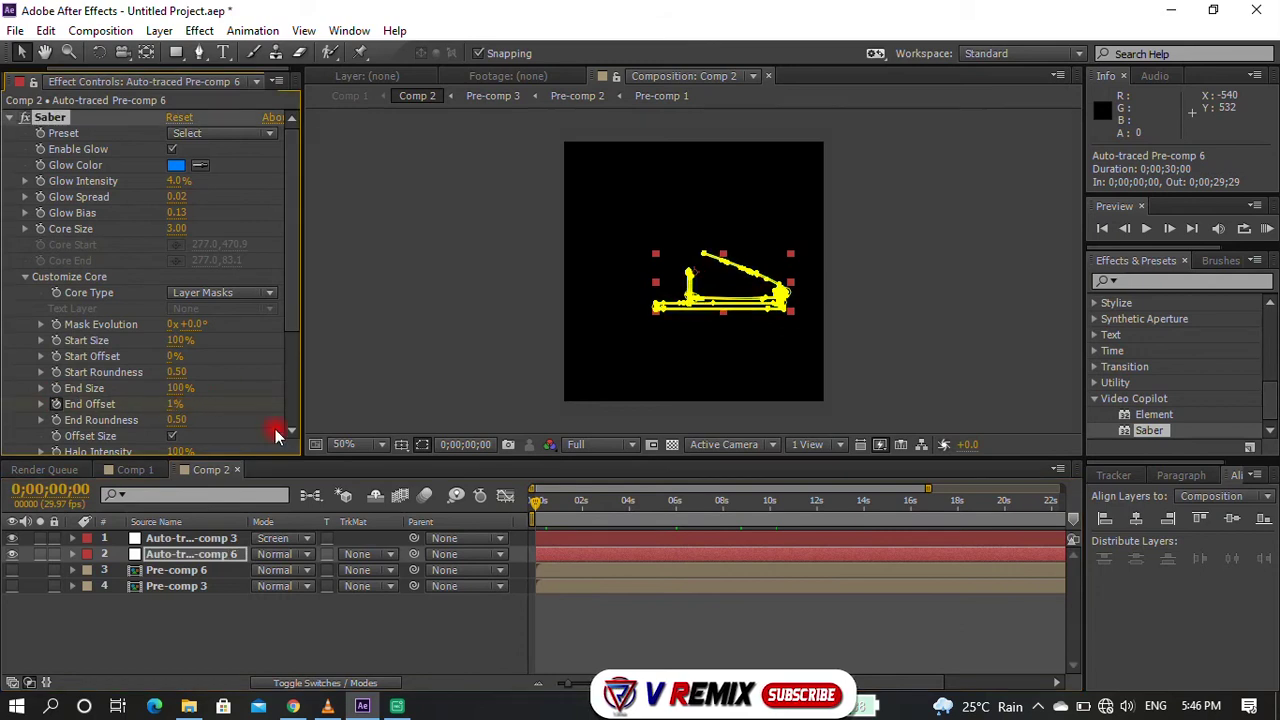
pyautogui.click(172, 404)
pyautogui.write('0')
pyautogui.click(292, 422)
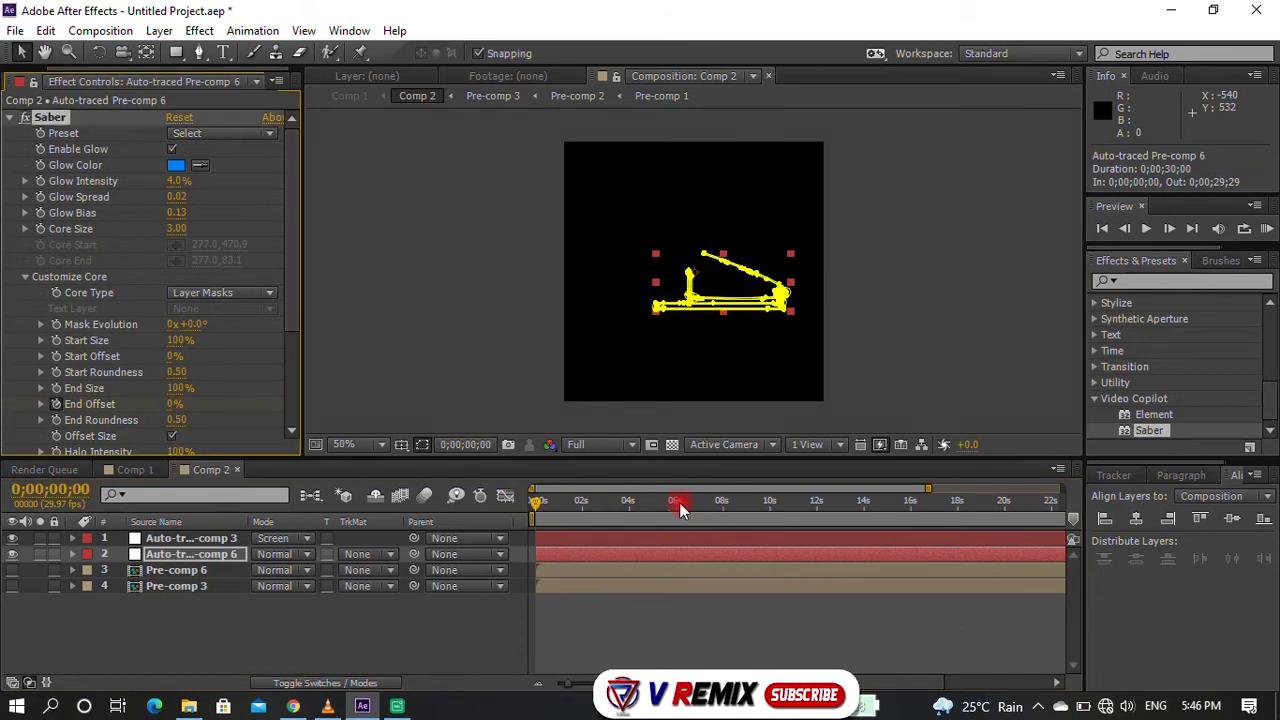
# Step: Keyframe End Offset to 100% at 6 seconds and preview the wheel drawing on
pyautogui.click(677, 501)
pyautogui.moveTo(172, 404); pyautogui.dragTo(455, 402)
pyautogui.moveTo(677, 501); pyautogui.dragTo(538, 501)
pyautogui.press('space')
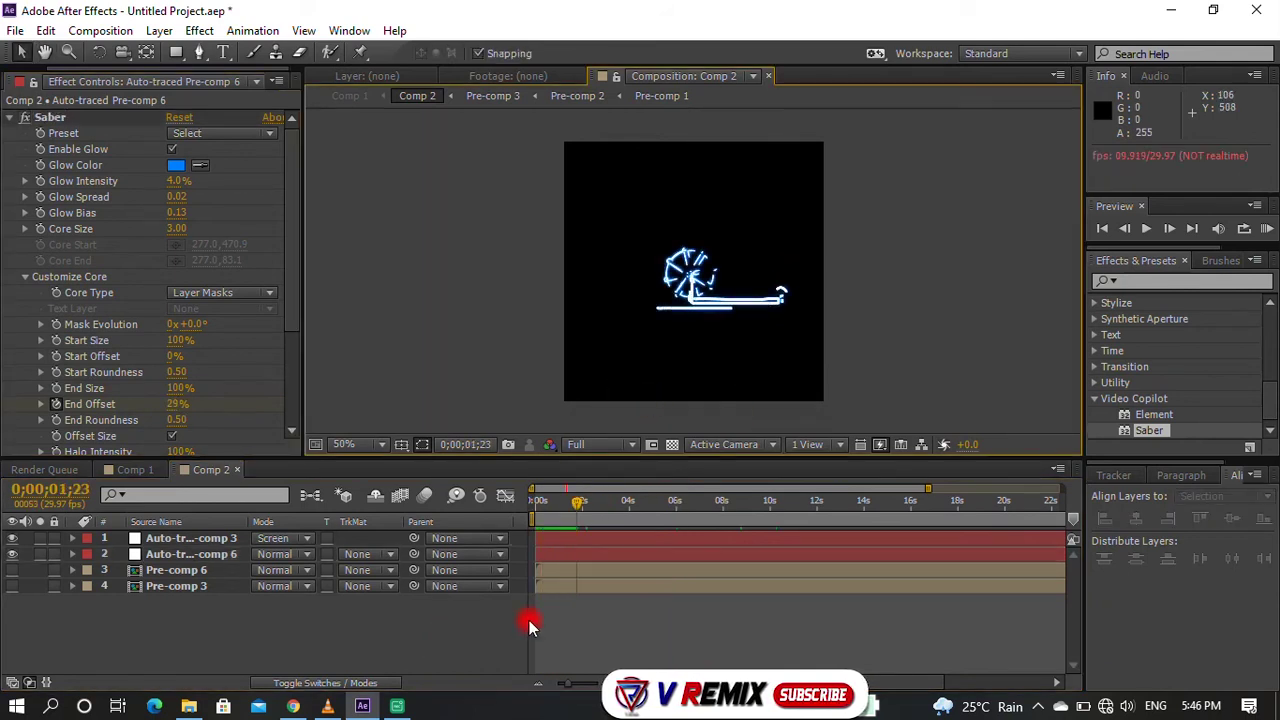
pyautogui.press('space')
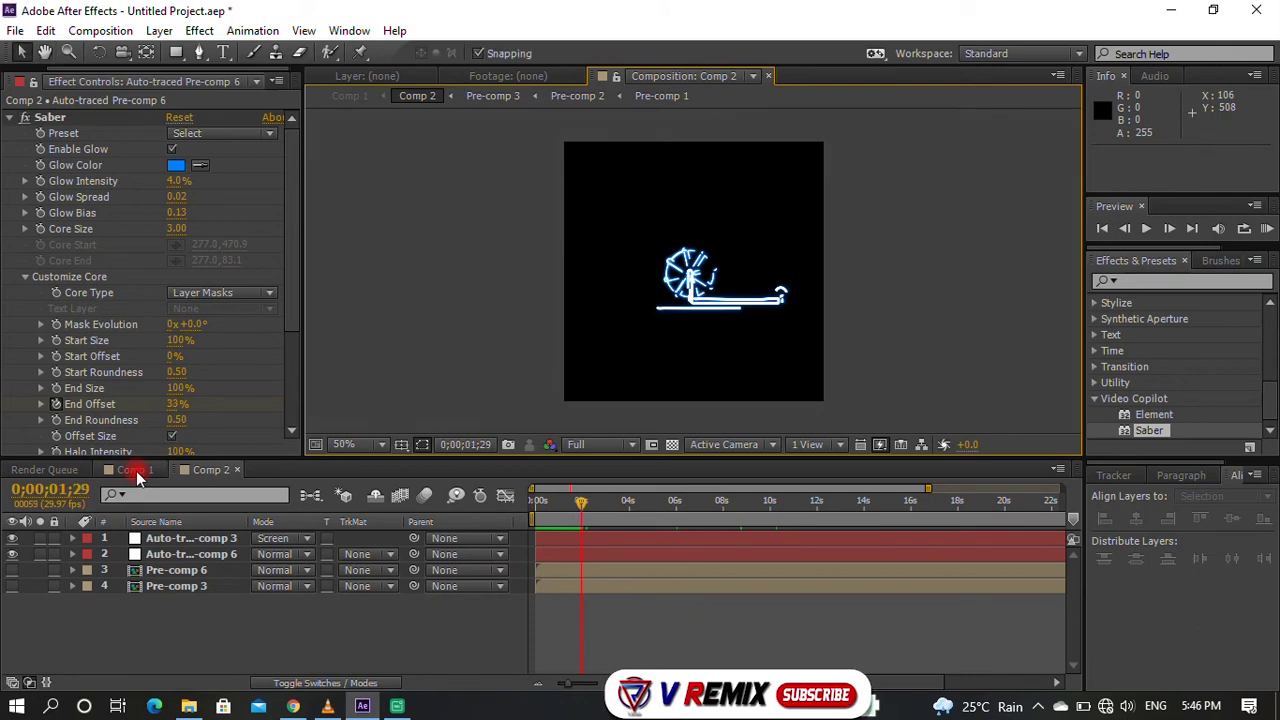
pyautogui.click(135, 470)
# Step: At about 10 seconds, scale the Comp 2 layer up to 216% and move it down-left
pyautogui.press('space')
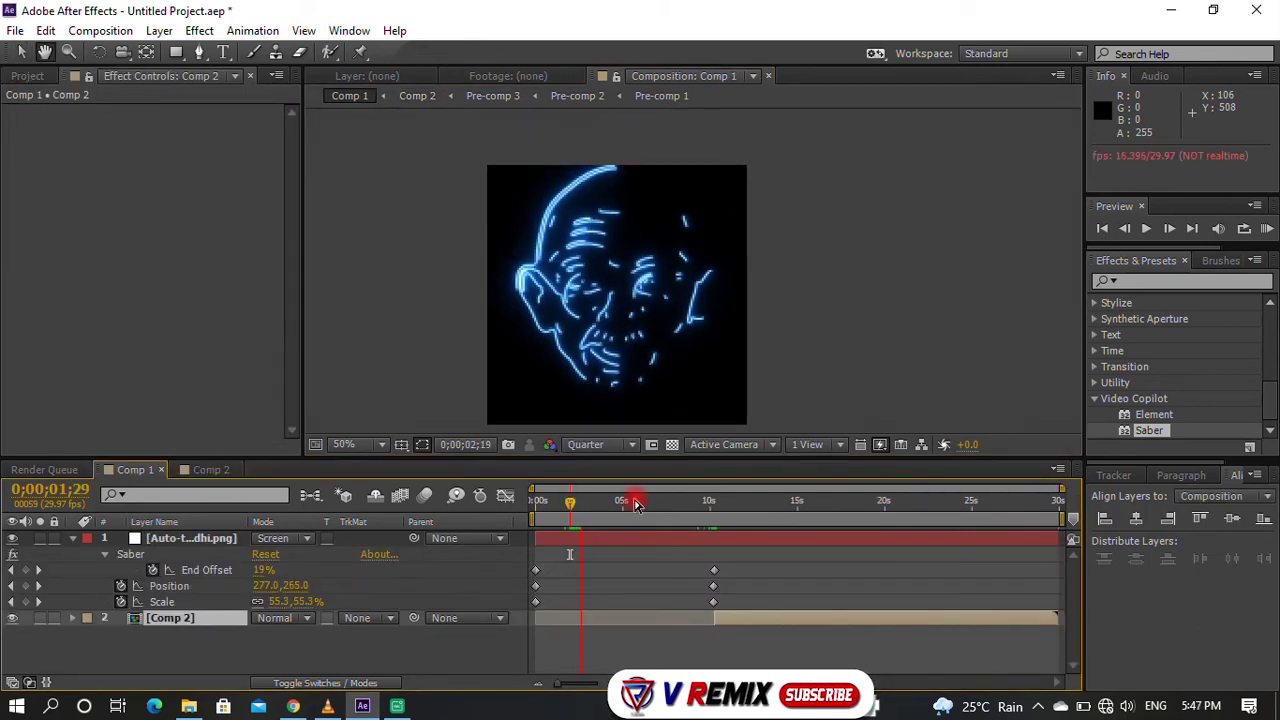
pyautogui.moveTo(650, 505); pyautogui.dragTo(718, 509)
pyautogui.click(746, 620)
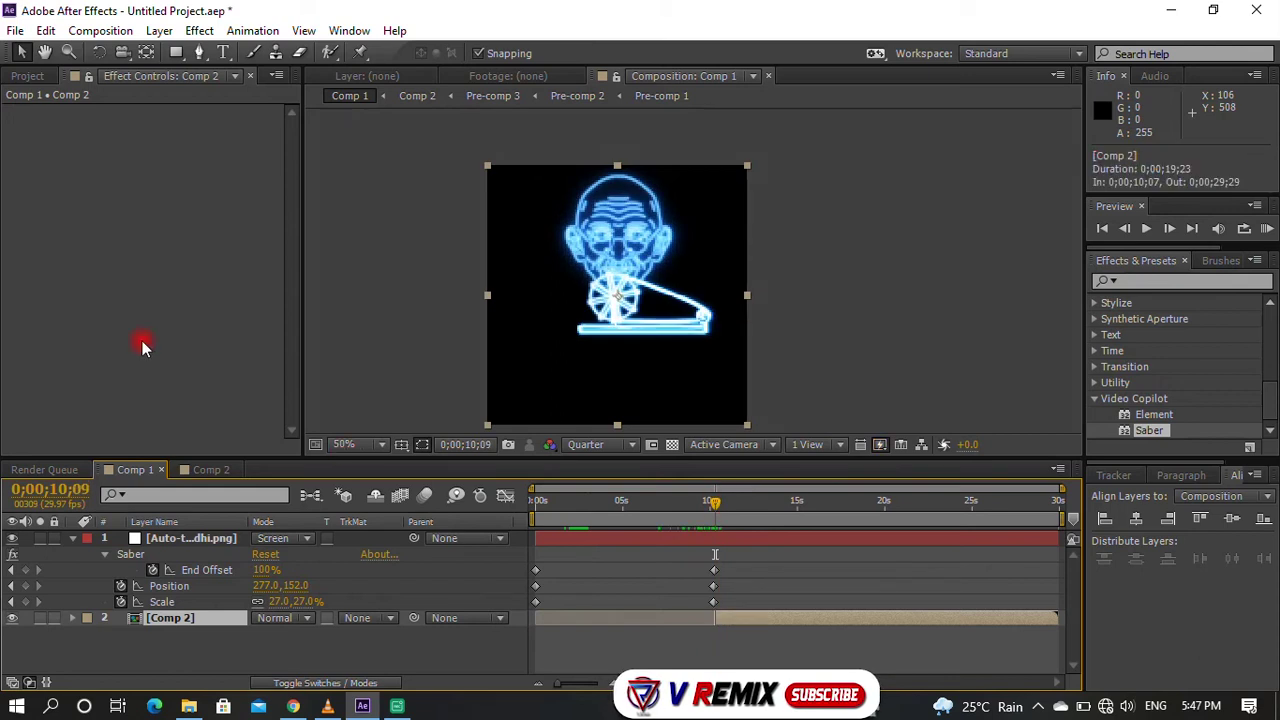
pyautogui.press('s')
pyautogui.moveTo(285, 643); pyautogui.dragTo(314, 623)
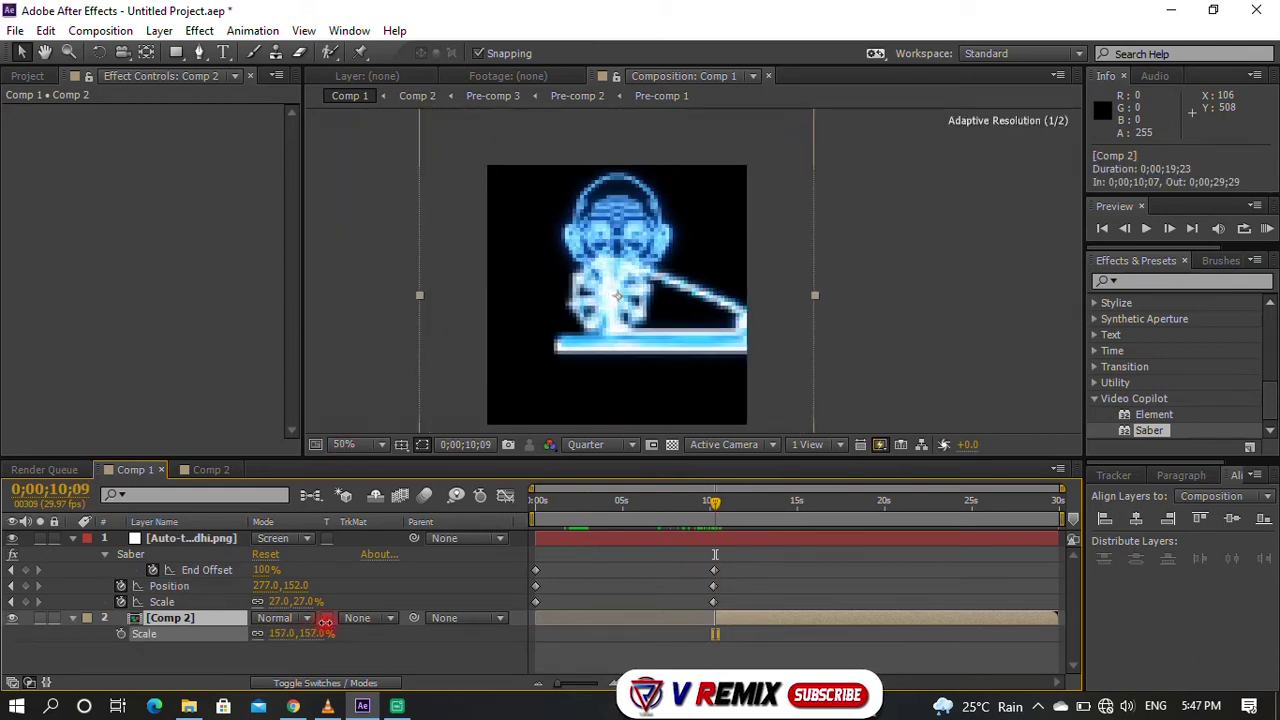
pyautogui.moveTo(627, 349); pyautogui.dragTo(585, 386)
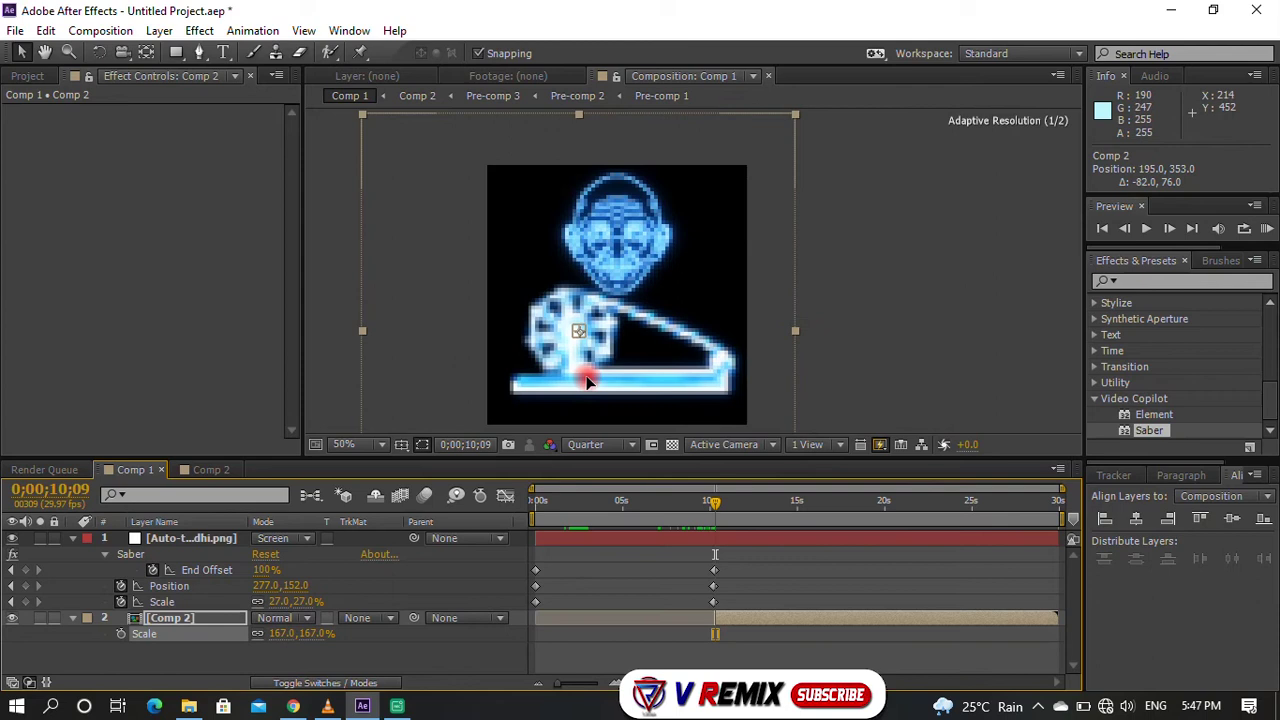
pyautogui.moveTo(276, 645); pyautogui.dragTo(322, 619)
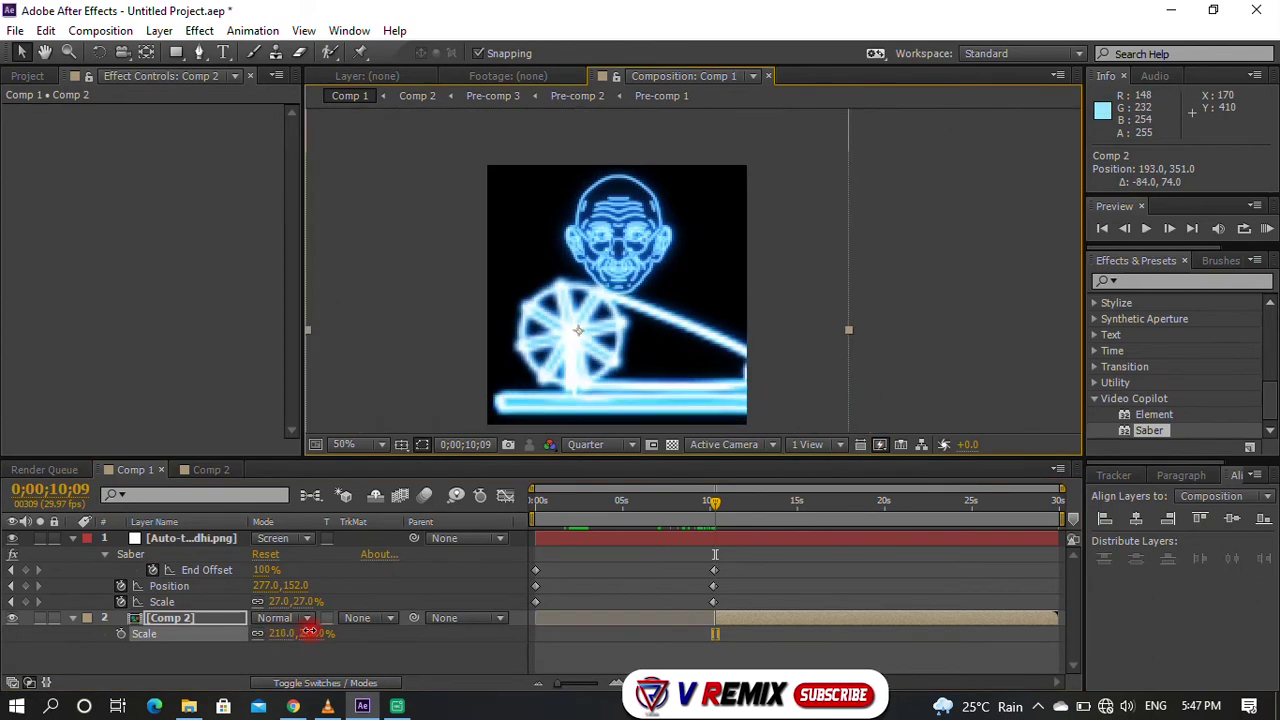
# Step: Keyframe Scale 144% at about 12 seconds, reposition the wheel beneath the face, and preview
pyautogui.click(746, 504)
pyautogui.moveTo(285, 641)
pyautogui.mouseDown()
pyautogui.moveTo(210, 632)
pyautogui.moveTo(252, 632)
pyautogui.mouseUp()
pyautogui.click(810, 503)
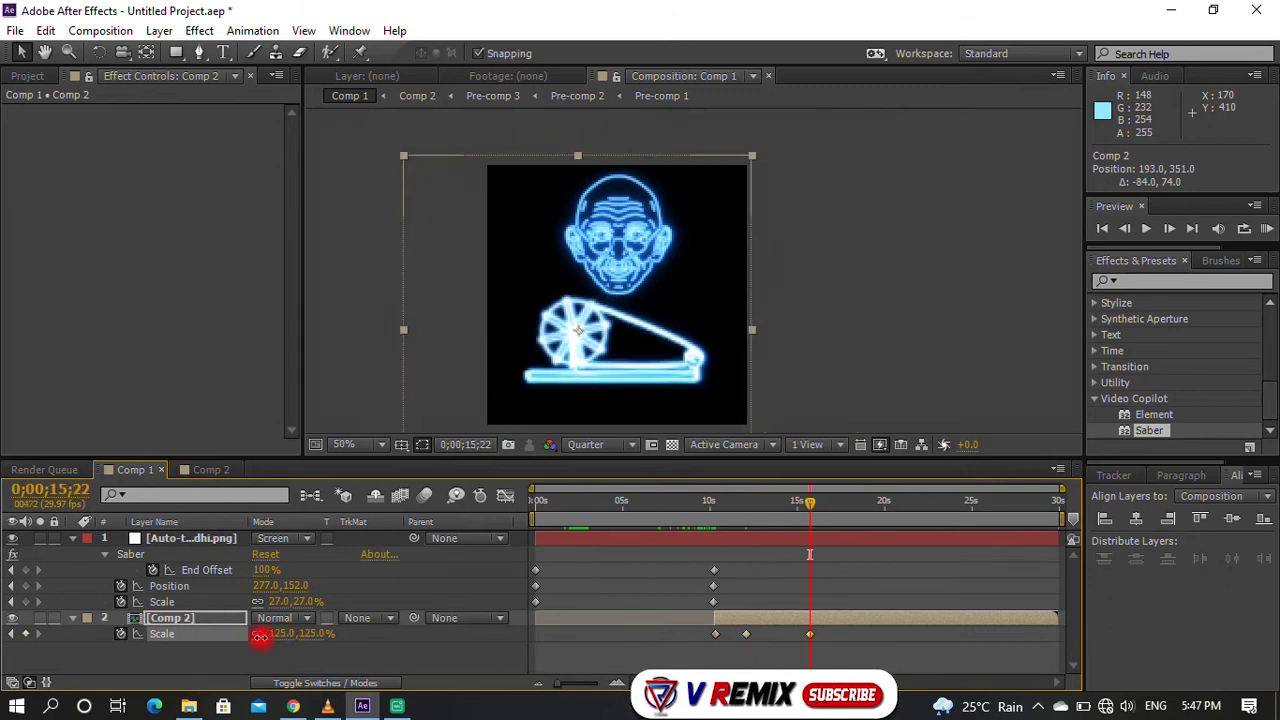
pyautogui.moveTo(585, 362); pyautogui.dragTo(515, 368)
pyautogui.click(706, 500)
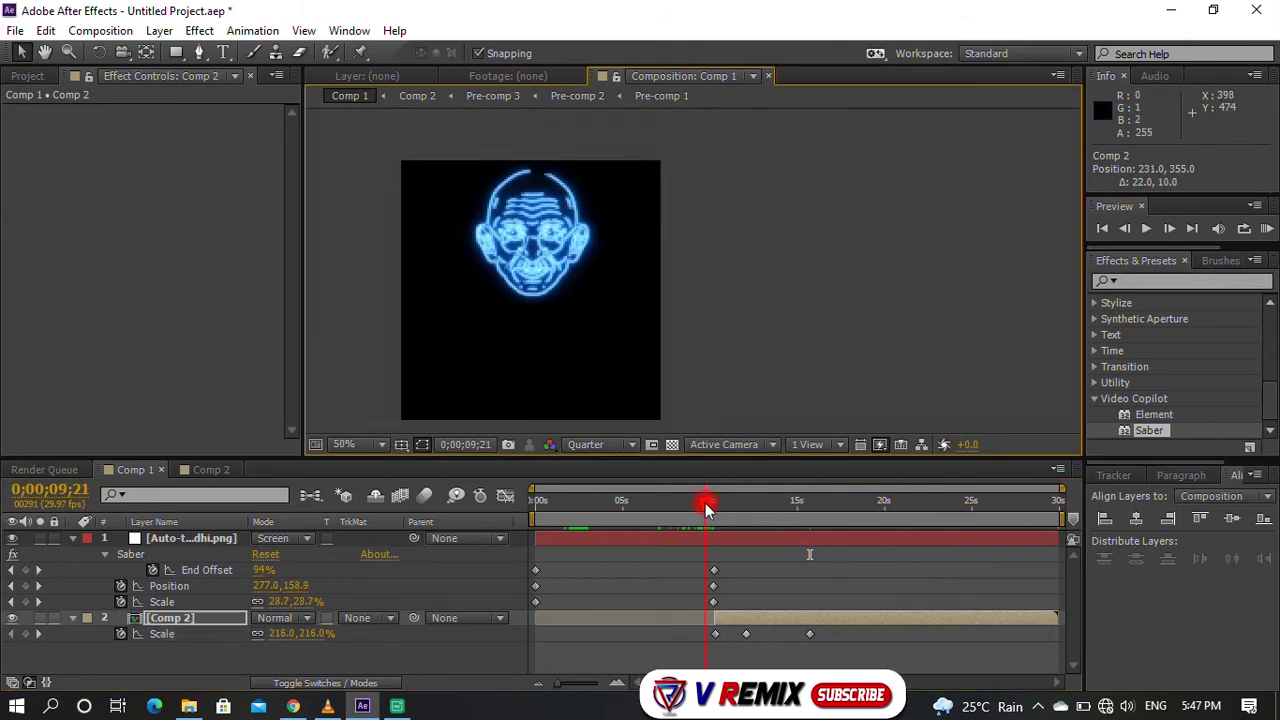
pyautogui.press('space')
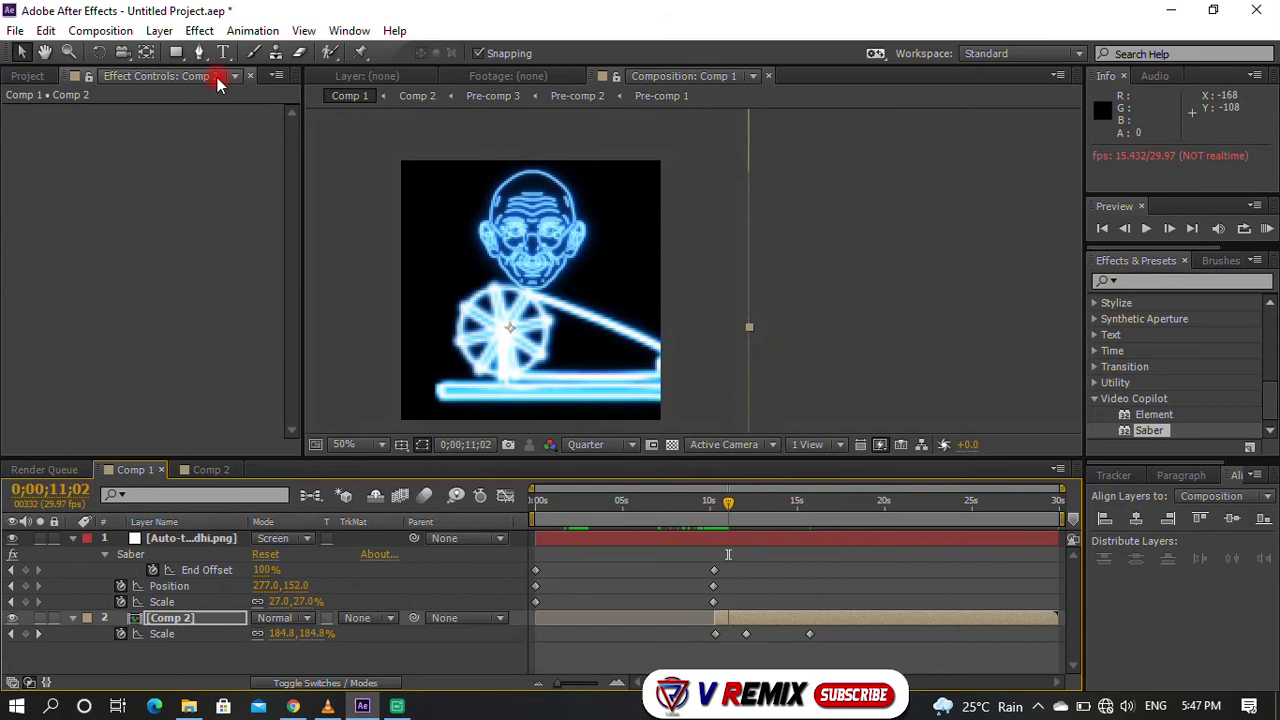
# Step: Slide the wheel comp layer to start at 10 seconds and preview the new timing
pyautogui.click(211, 469)
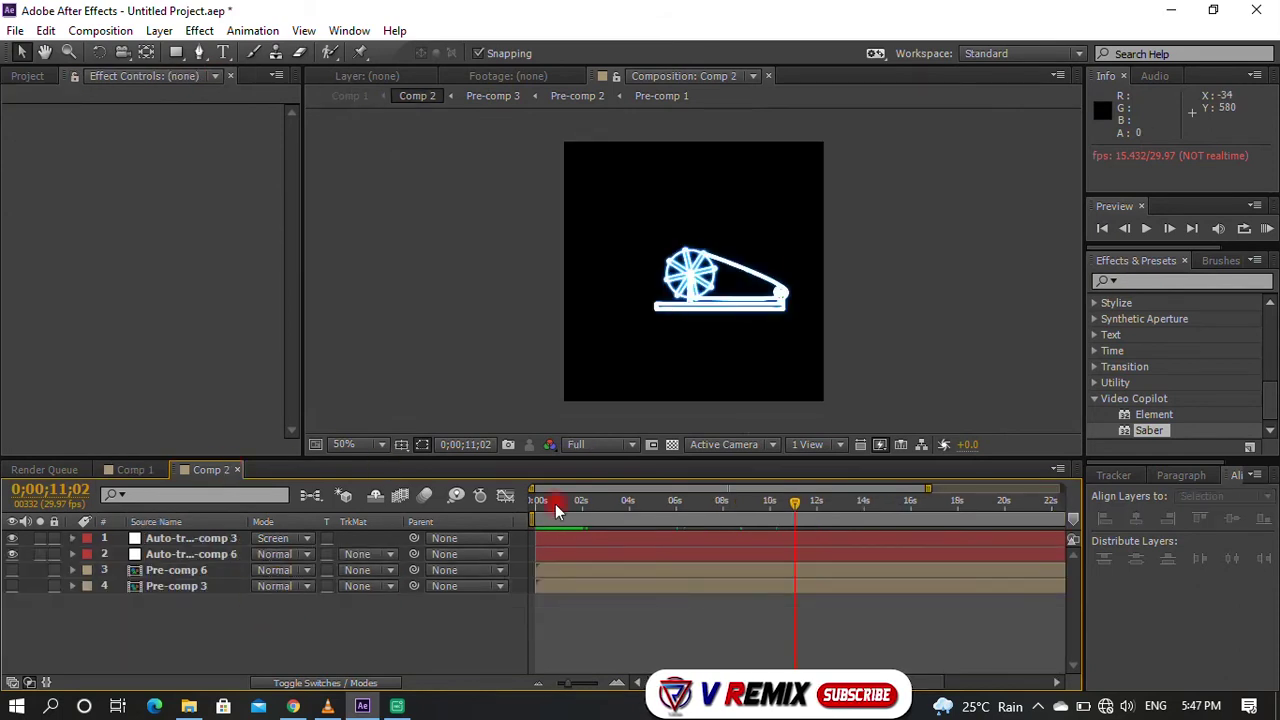
pyautogui.moveTo(555, 504); pyautogui.dragTo(384, 611)
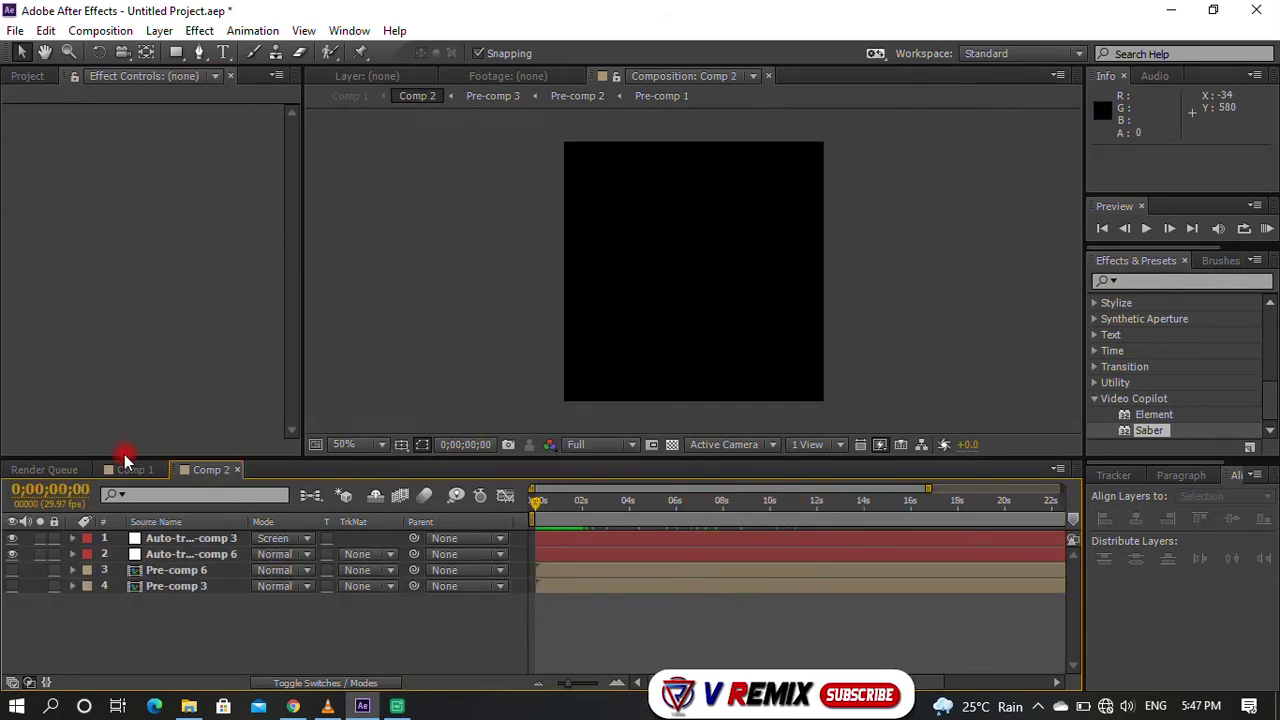
pyautogui.click(130, 466)
pyautogui.moveTo(714, 612); pyautogui.dragTo(745, 612)
pyautogui.moveTo(1012, 628); pyautogui.dragTo(722, 636)
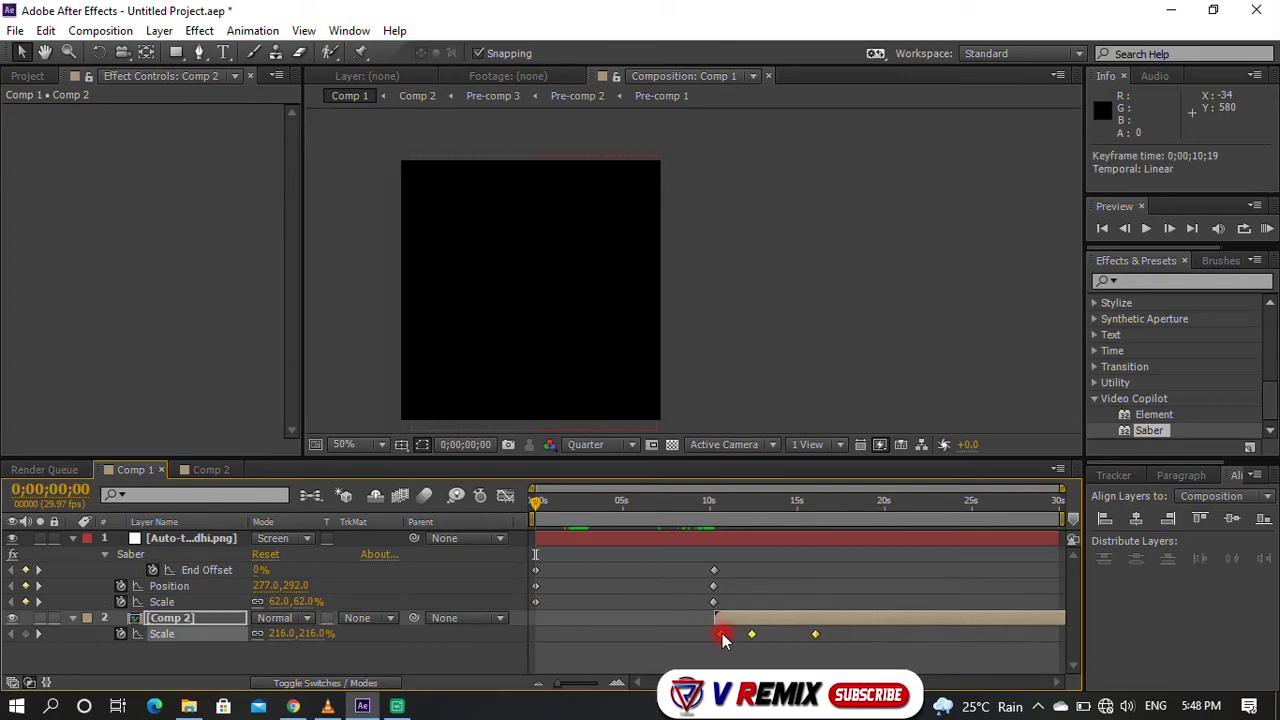
pyautogui.click(687, 505)
pyautogui.press('space')
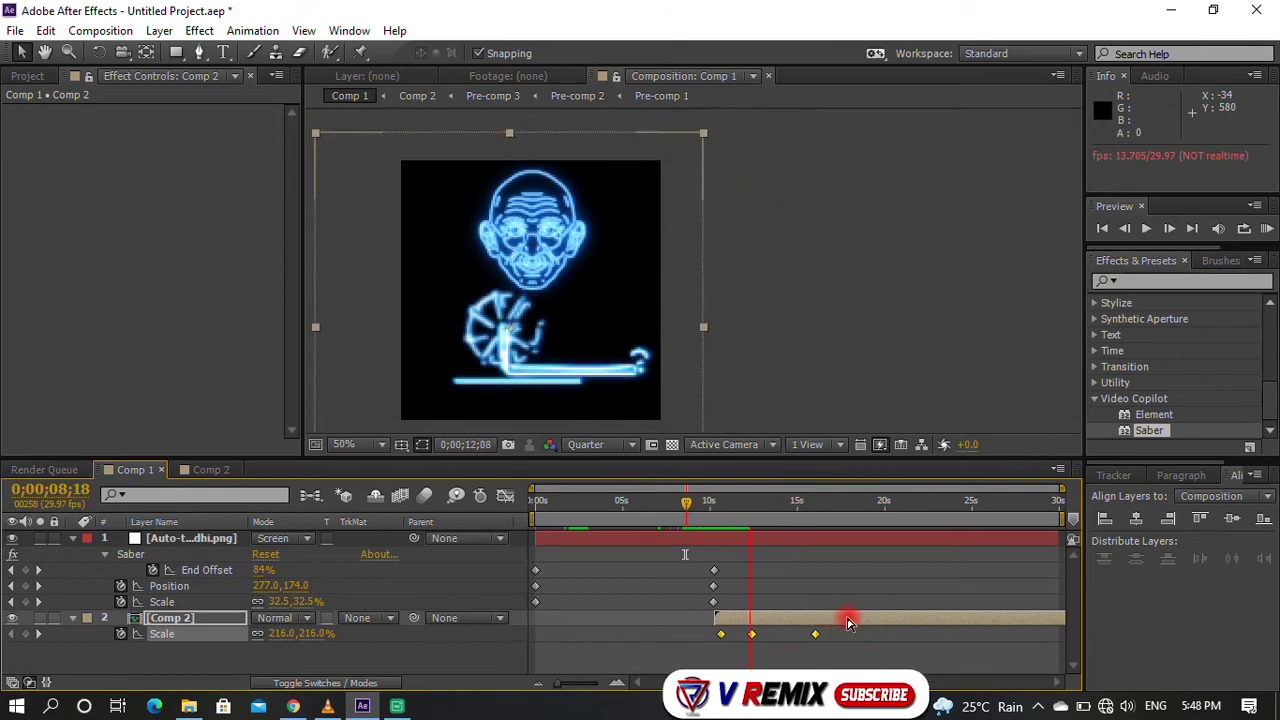
pyautogui.click(211, 469)
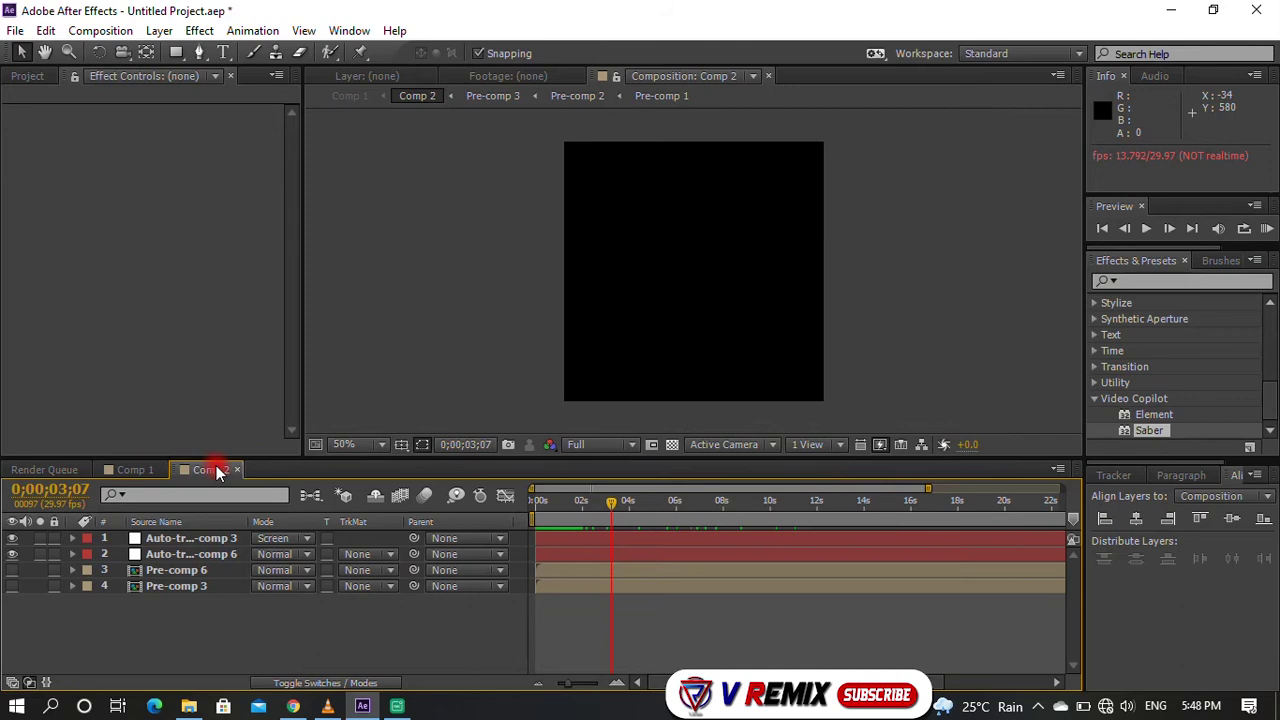
# Step: Keyframe the Auto-traced Pre-comp 3 wheel's Rotation so it spins to 10x+347° by the last frame
pyautogui.click(150, 554)
pyautogui.click(152, 538)
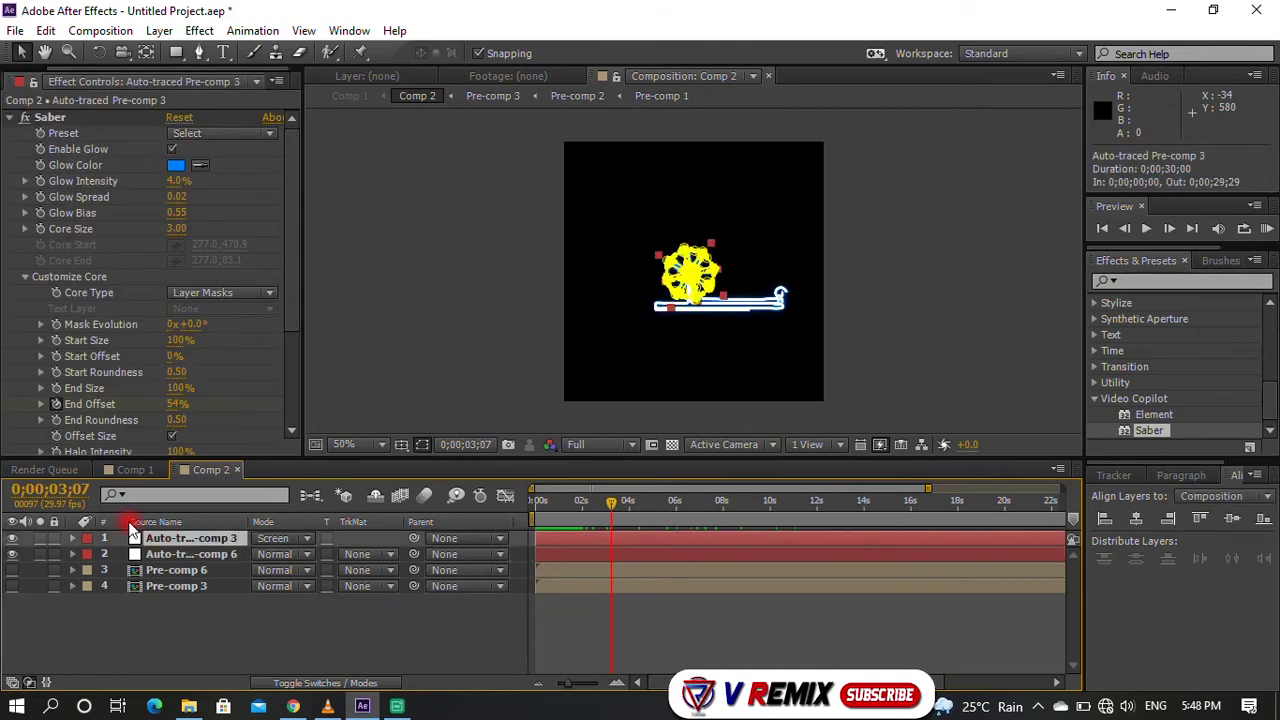
pyautogui.moveTo(612, 510); pyautogui.dragTo(645, 510)
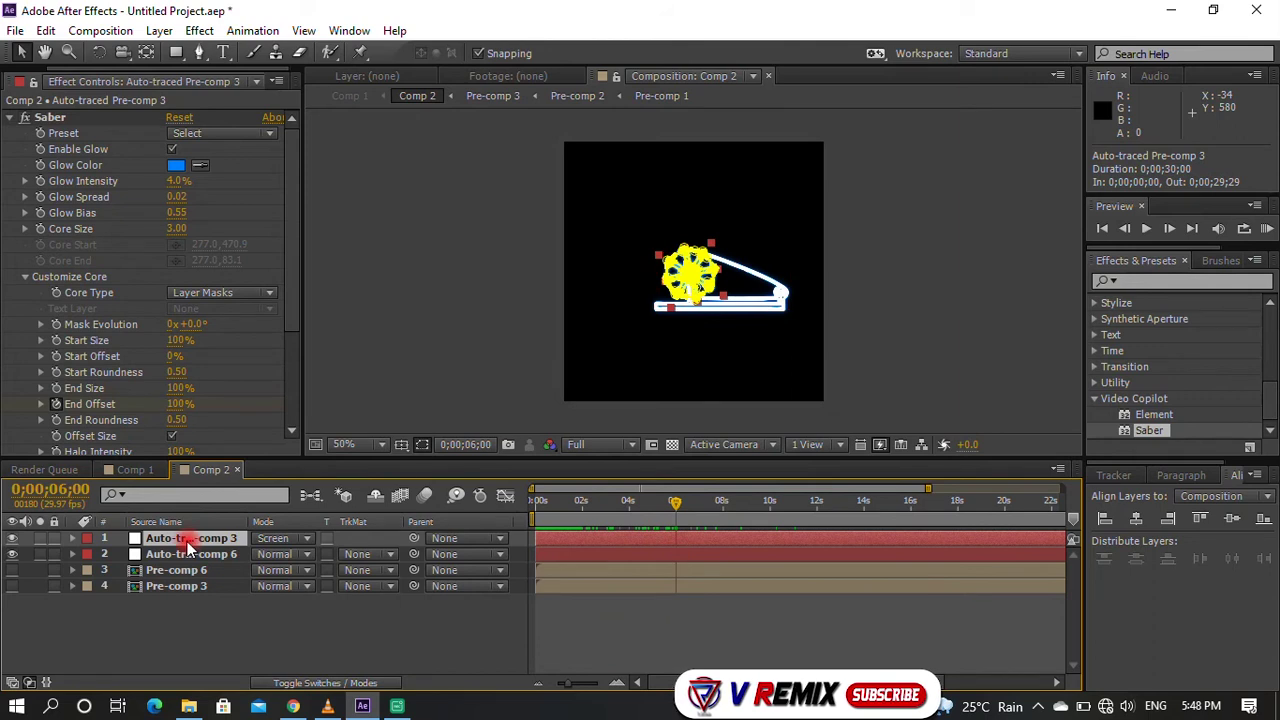
pyautogui.press('r')
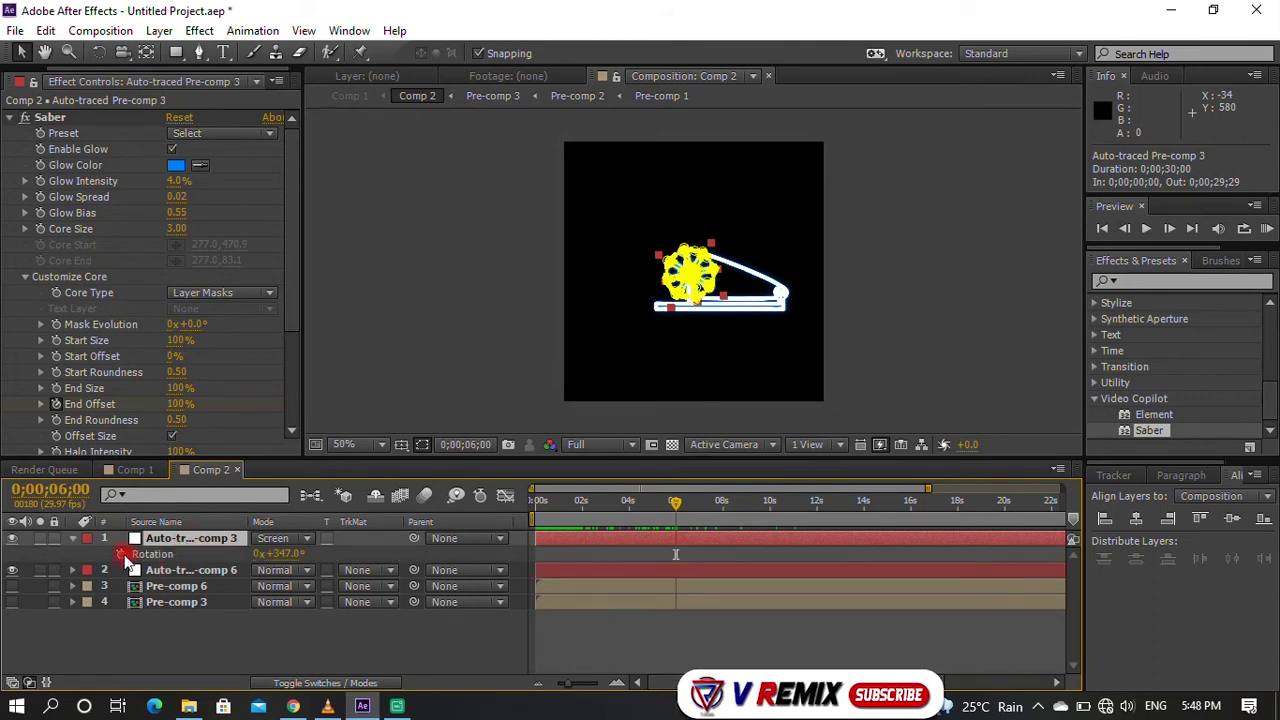
pyautogui.click(121, 554)
pyautogui.moveTo(972, 501); pyautogui.dragTo(1077, 509)
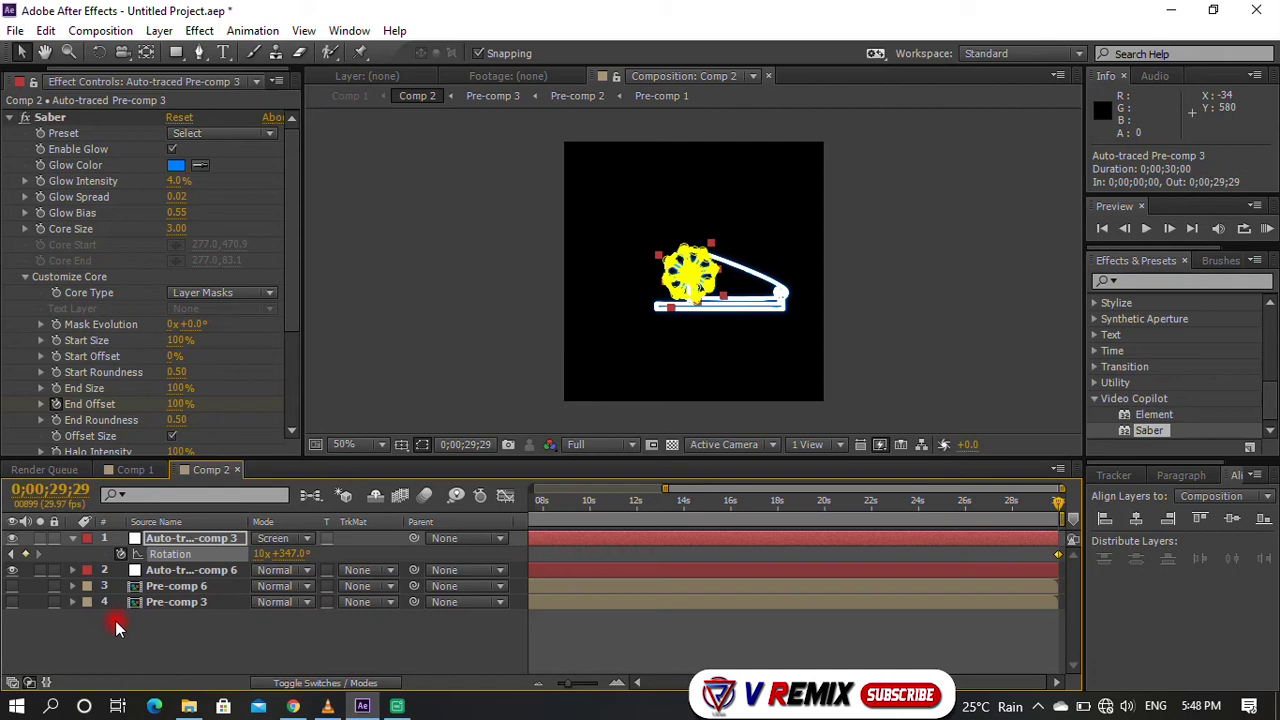
pyautogui.click(135, 469)
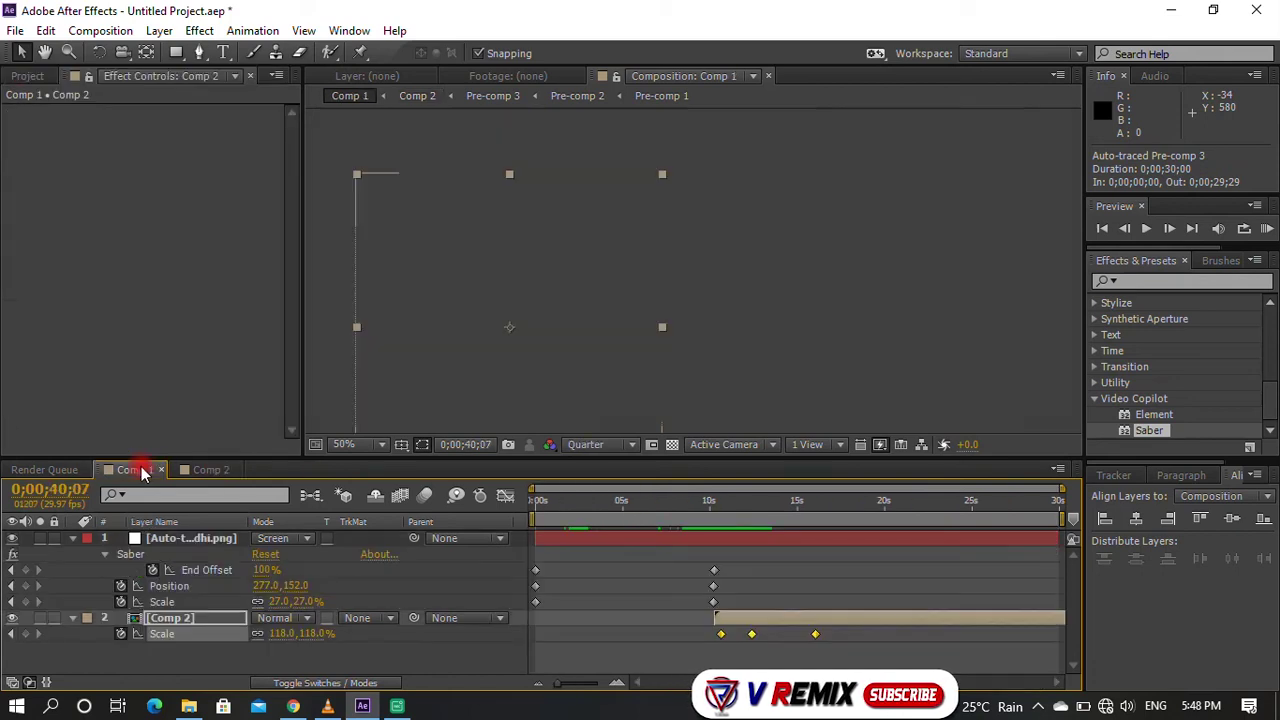
# Step: Scrub Comp 1 to about 15 seconds to review the face and wheel, then pick the Type tool
pyautogui.moveTo(573, 507)
pyautogui.mouseDown()
pyautogui.moveTo(533, 507)
pyautogui.moveTo(899, 511)
pyautogui.mouseUp()
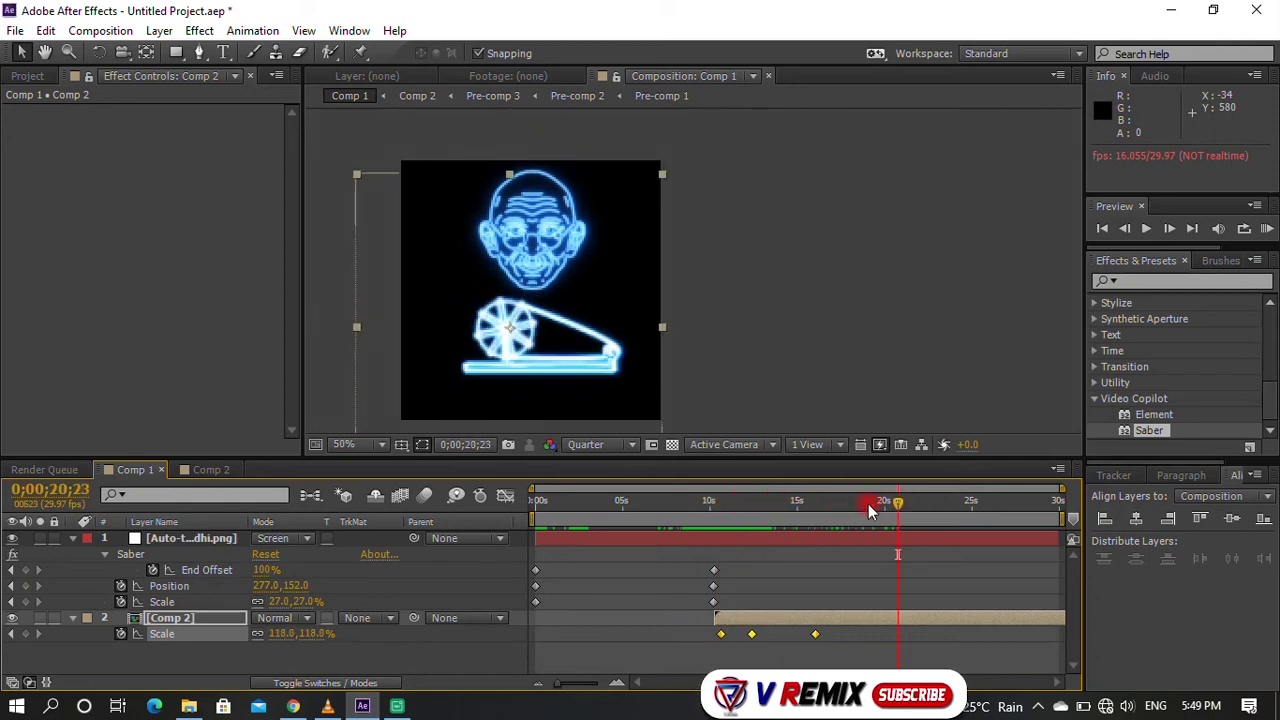
pyautogui.click(738, 507)
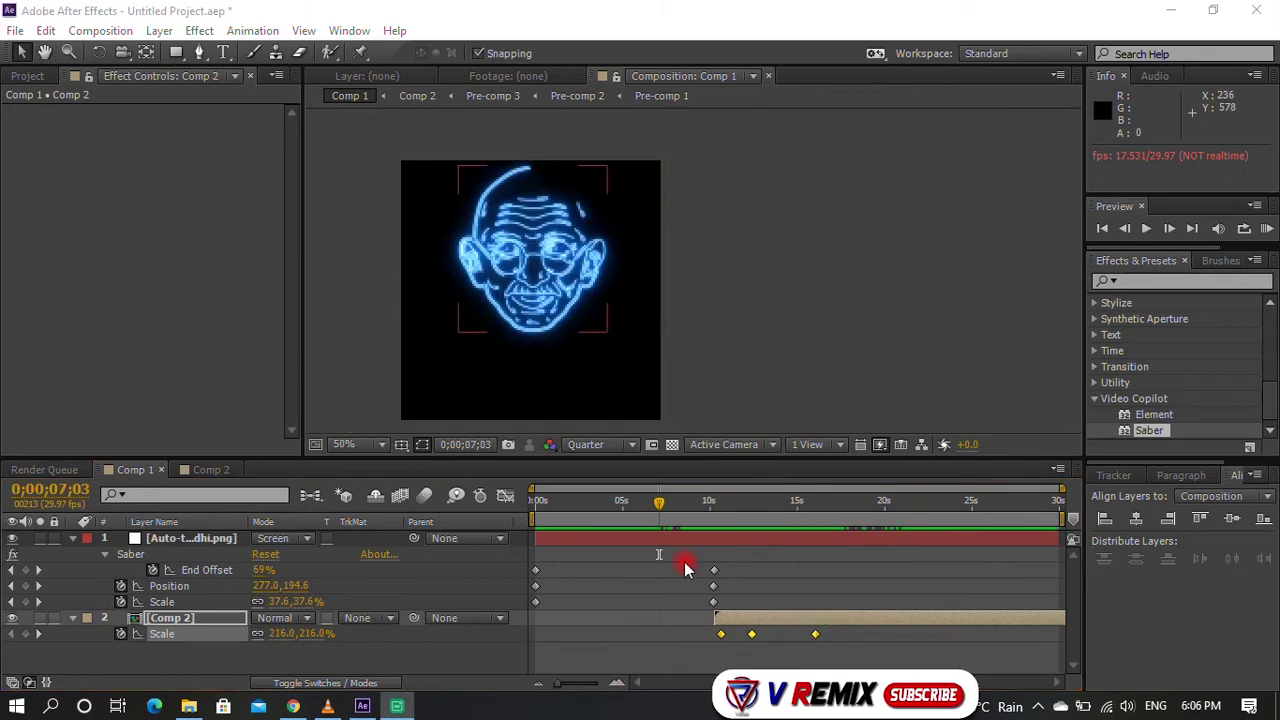
pyautogui.moveTo(660, 508); pyautogui.dragTo(808, 540)
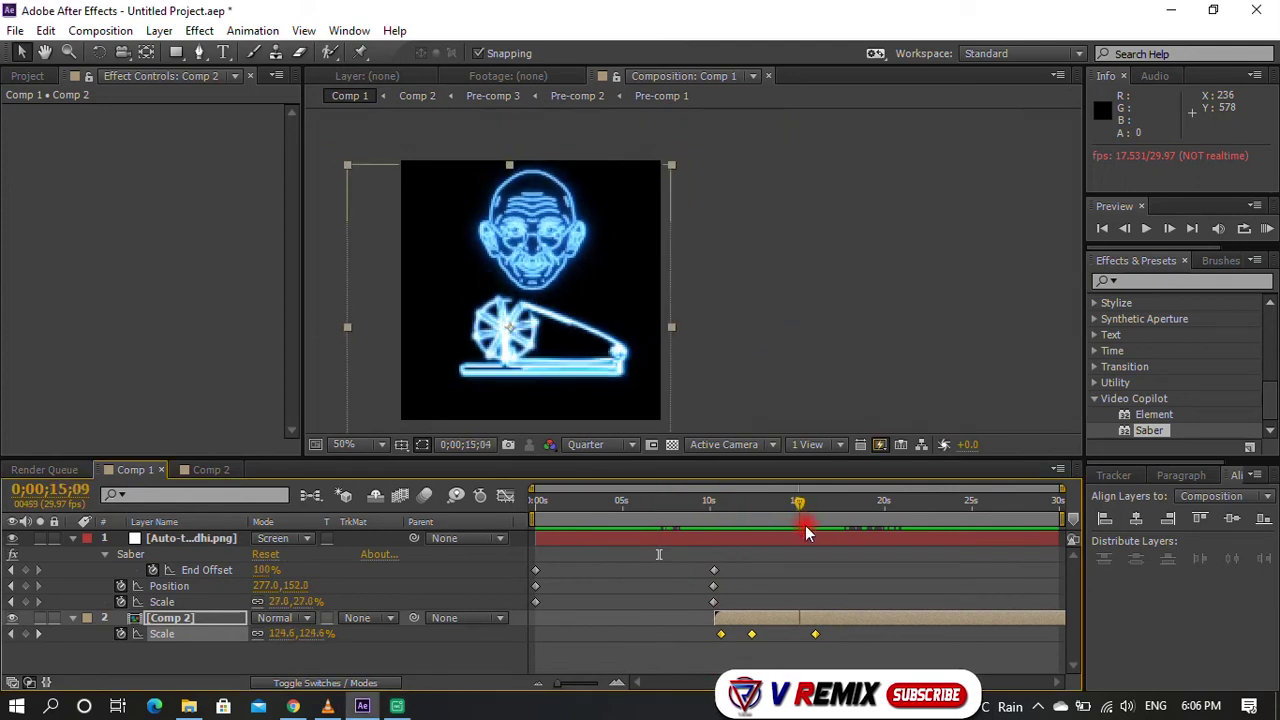
pyautogui.click(224, 53)
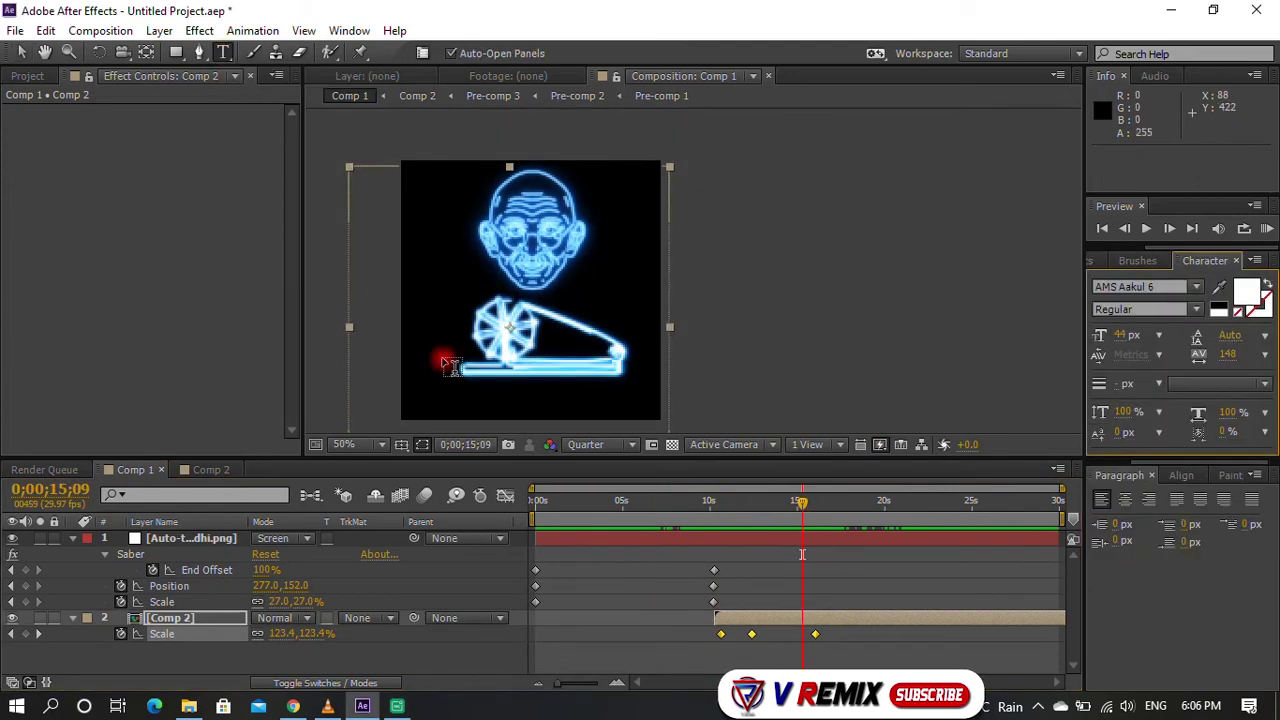
# Step: Create a '2 October' text layer below the wheel in a Gloucester MT font
pyautogui.click(464, 402)
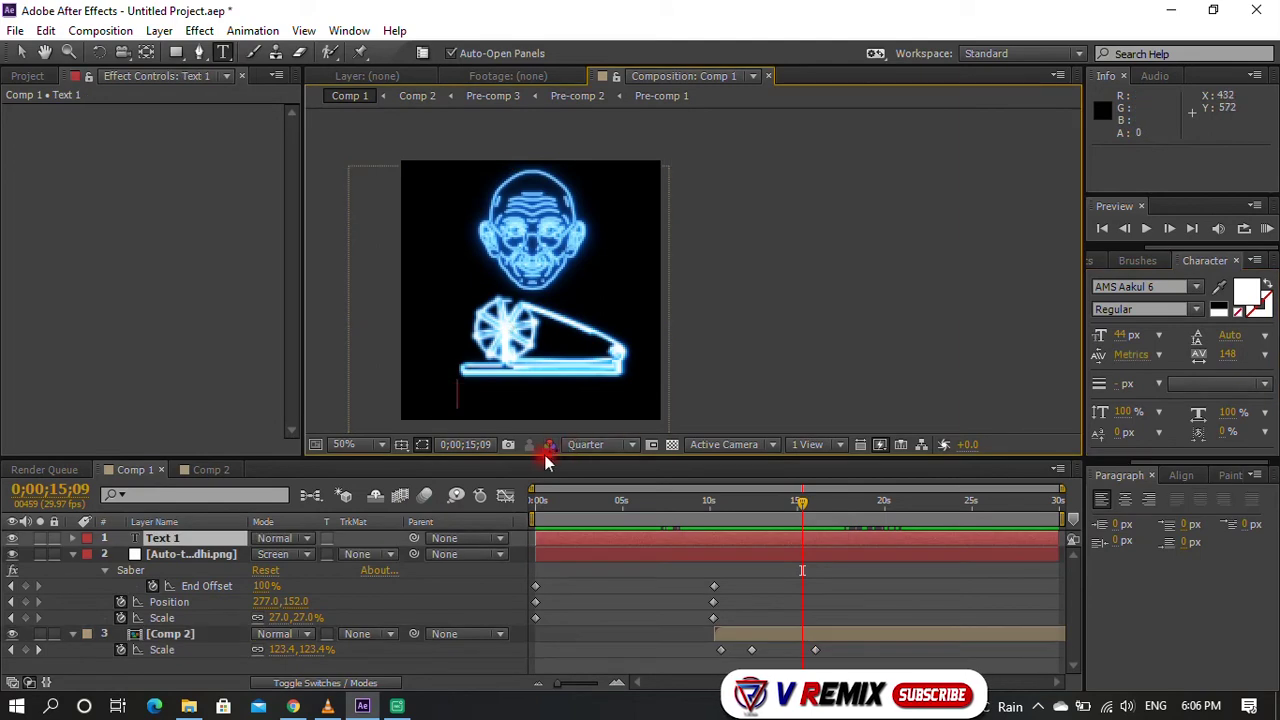
pyautogui.hotkey('ctrl', 'v')
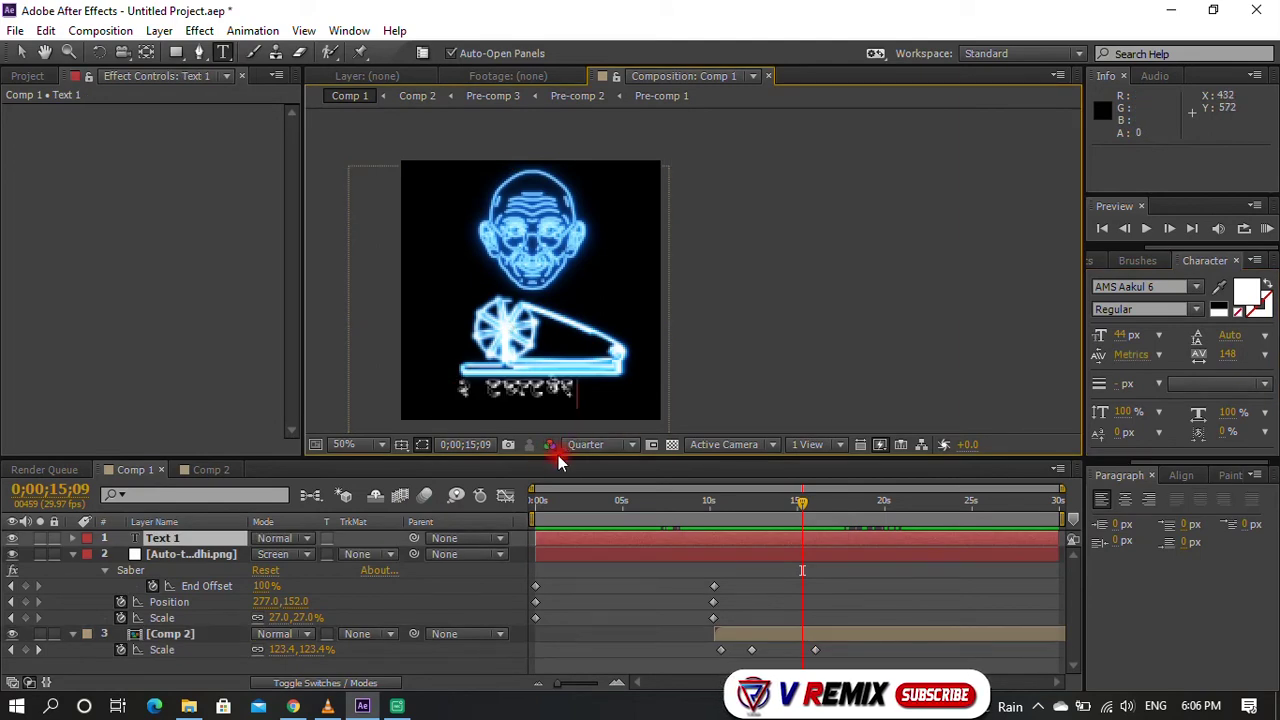
pyautogui.hotkey('ctrl', 'a')
pyautogui.click(1196, 287)
pyautogui.click(1188, 309)
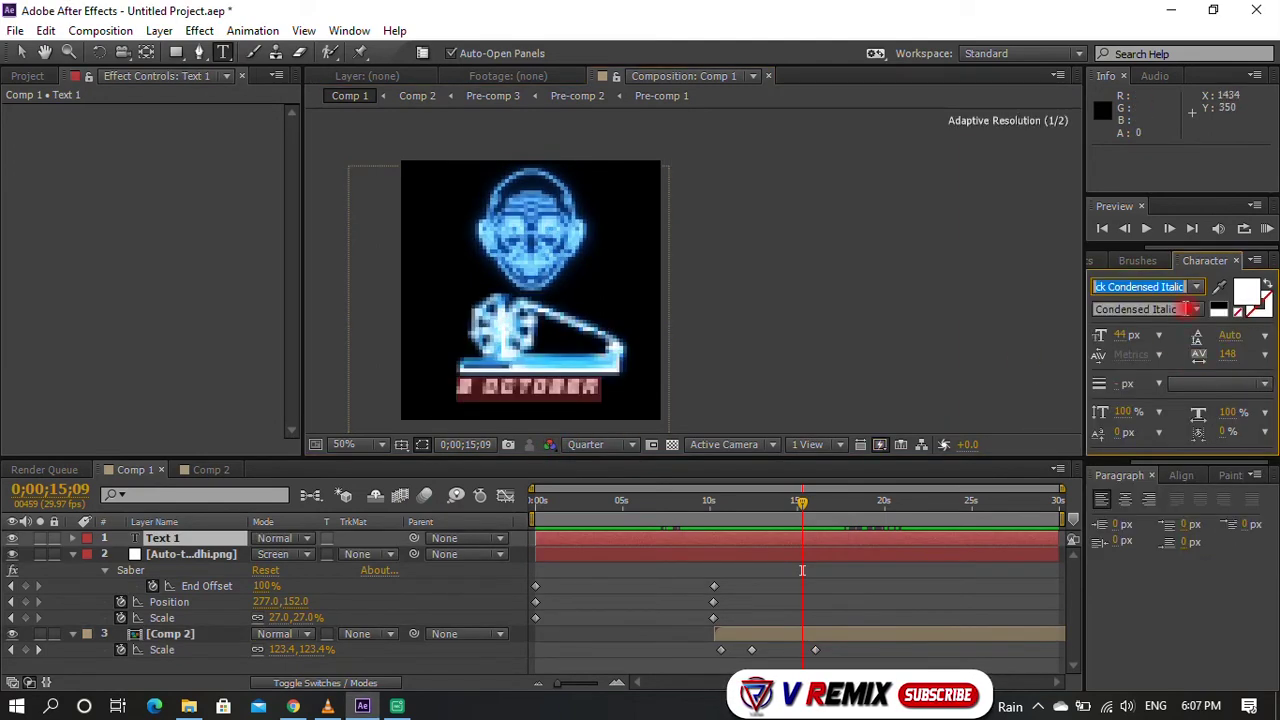
pyautogui.click(1196, 287)
pyautogui.click(1151, 443)
pyautogui.click(1196, 287)
pyautogui.click(1138, 408)
pyautogui.press('Down')
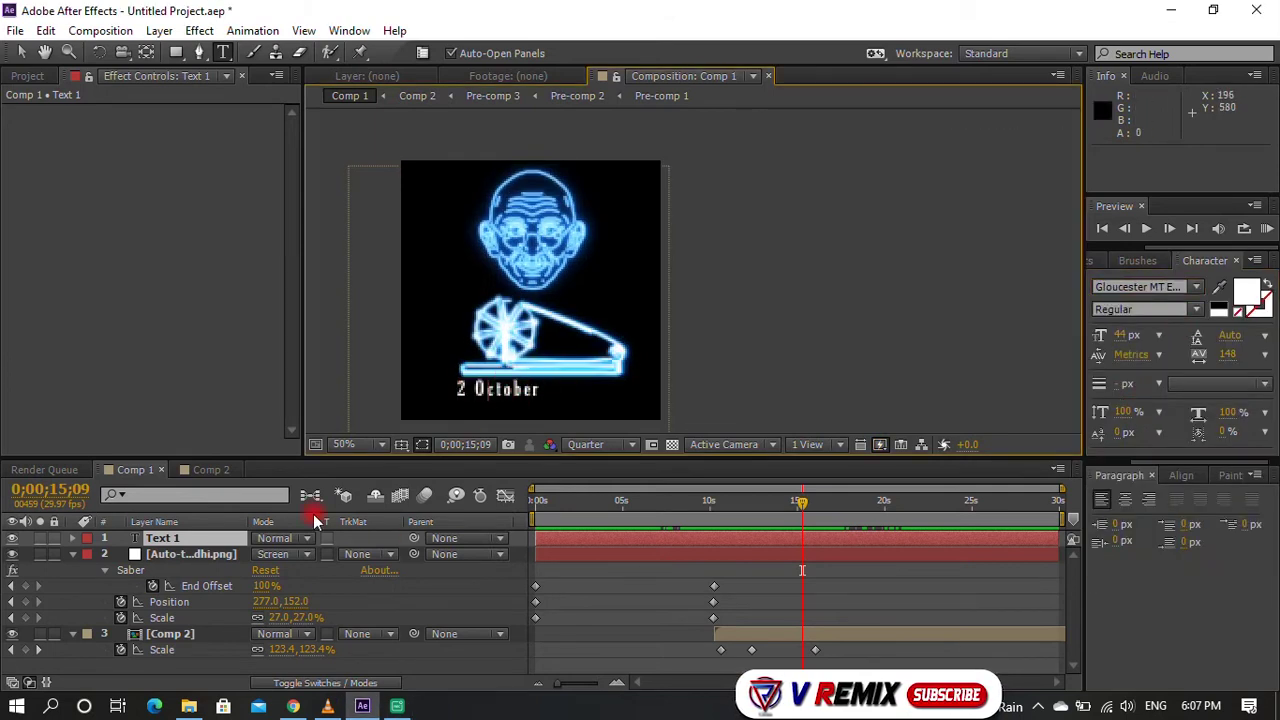
pyautogui.click(246, 521)
pyautogui.press('v')
# Step: Center the date under the wheel and keyframe the wheel comp to 86% at about 18 seconds
pyautogui.moveTo(478, 390); pyautogui.dragTo(511, 394)
pyautogui.click(721, 376)
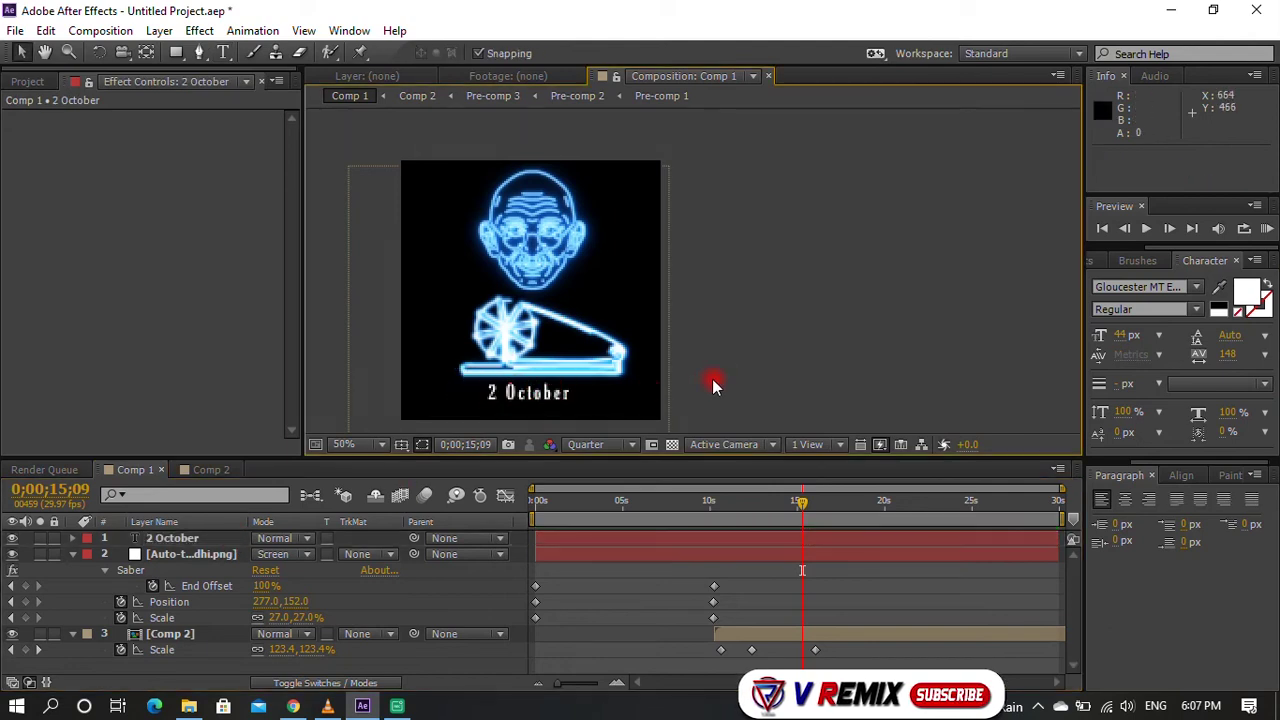
pyautogui.moveTo(801, 500)
pyautogui.mouseDown()
pyautogui.moveTo(867, 508)
pyautogui.moveTo(856, 511)
pyautogui.mouseUp()
pyautogui.moveTo(285, 649); pyautogui.dragTo(255, 649)
pyautogui.moveTo(548, 358); pyautogui.dragTo(530, 342)
pyautogui.doubleClick(540, 395)
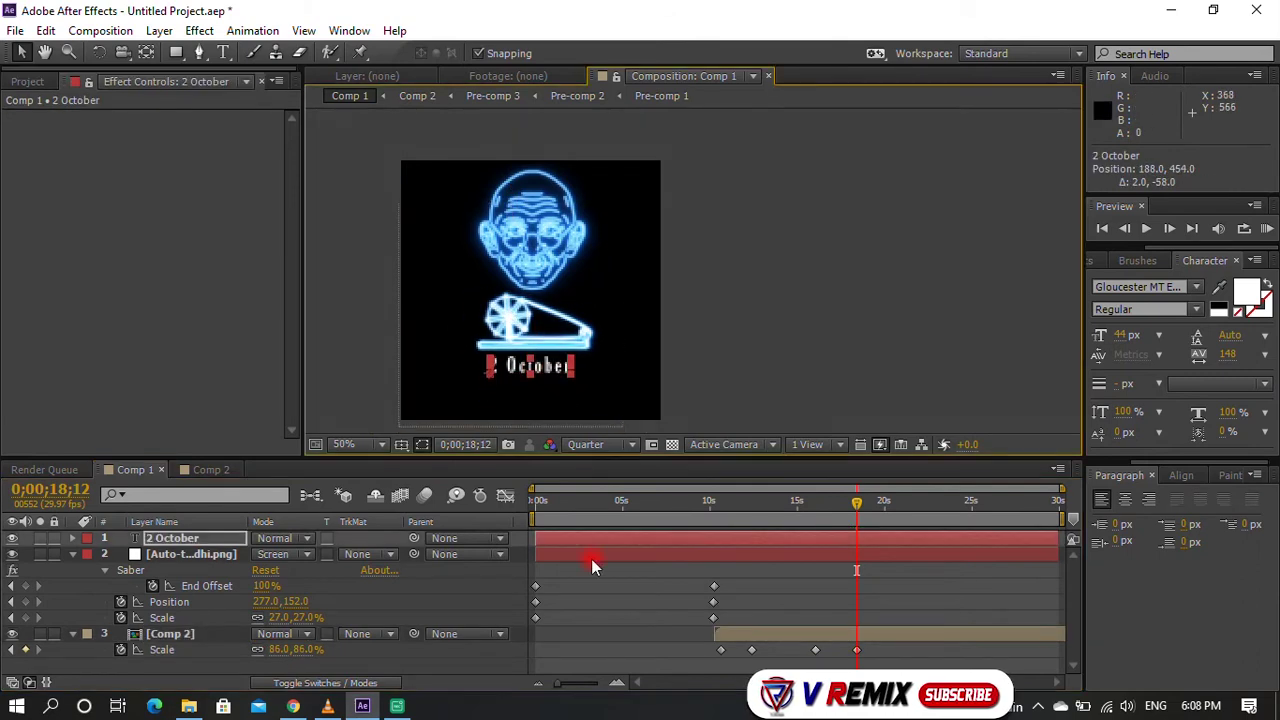
# Step: Add a 'Happy Gandhi Jayanti' line under 2 October and remove its trailing period
pyautogui.click(460, 428)
pyautogui.write('Happy Gandhi Jayanti')
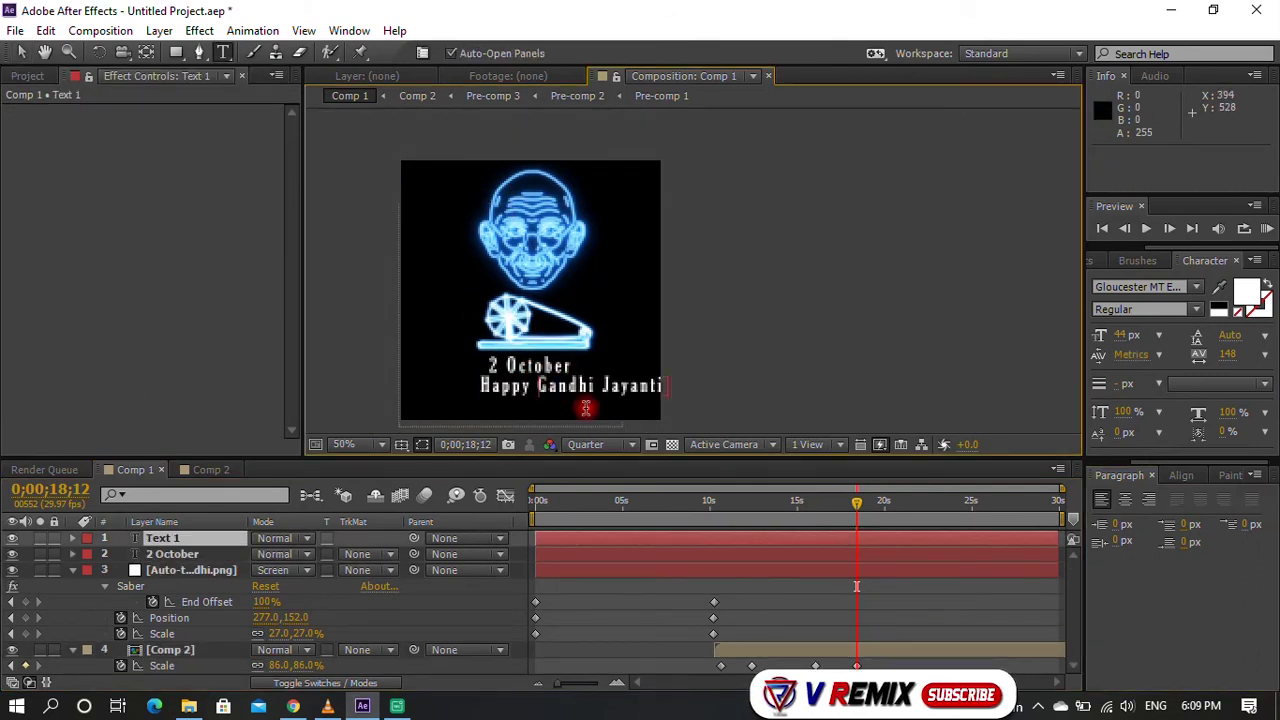
pyautogui.write('.')
pyautogui.click(537, 386)
pyautogui.press('Return')
pyautogui.moveTo(515, 399); pyautogui.dragTo(460, 390)
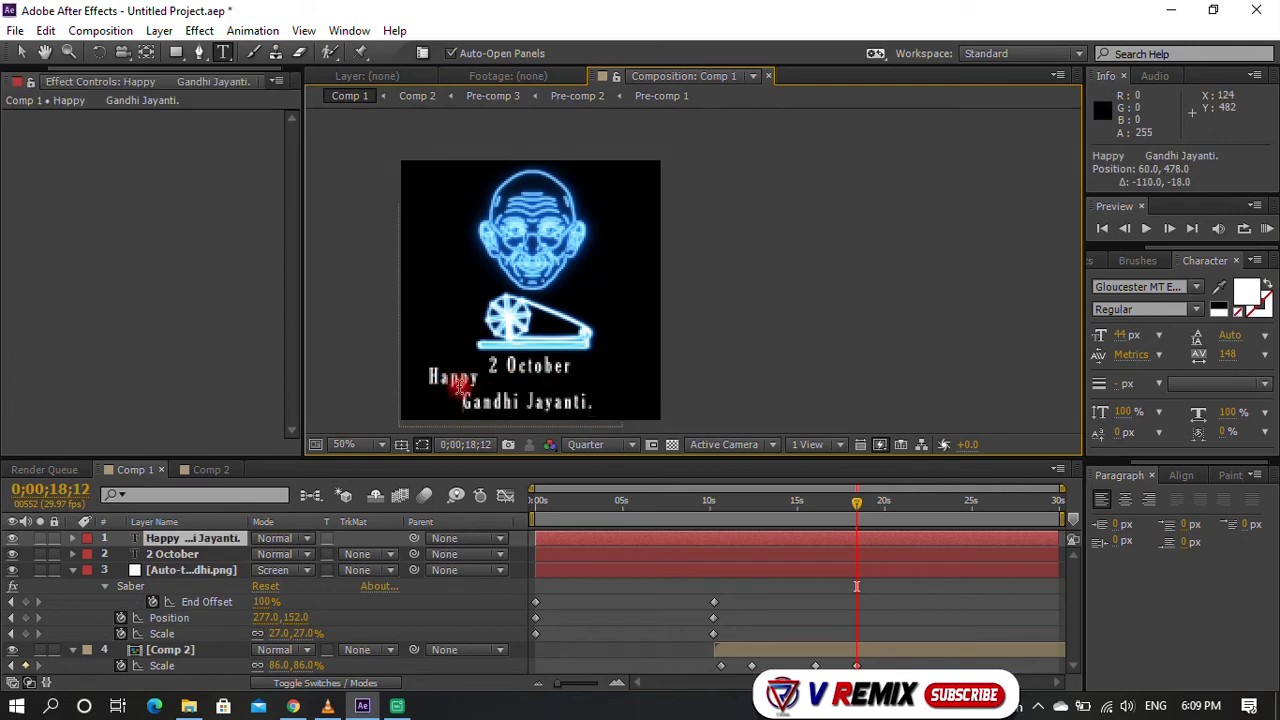
pyautogui.press('BackSpace')
pyautogui.moveTo(600, 386)
pyautogui.mouseDown()
pyautogui.moveTo(615, 400)
pyautogui.moveTo(907, 346)
pyautogui.mouseUp()
pyautogui.scroll(1, 537, 395)
pyautogui.click(728, 400)
pyautogui.press('BackSpace')
pyautogui.press('BackSpace')
# Step: Colour the word Jayanti green and the word Happy red
pyautogui.doubleClick(718, 396)
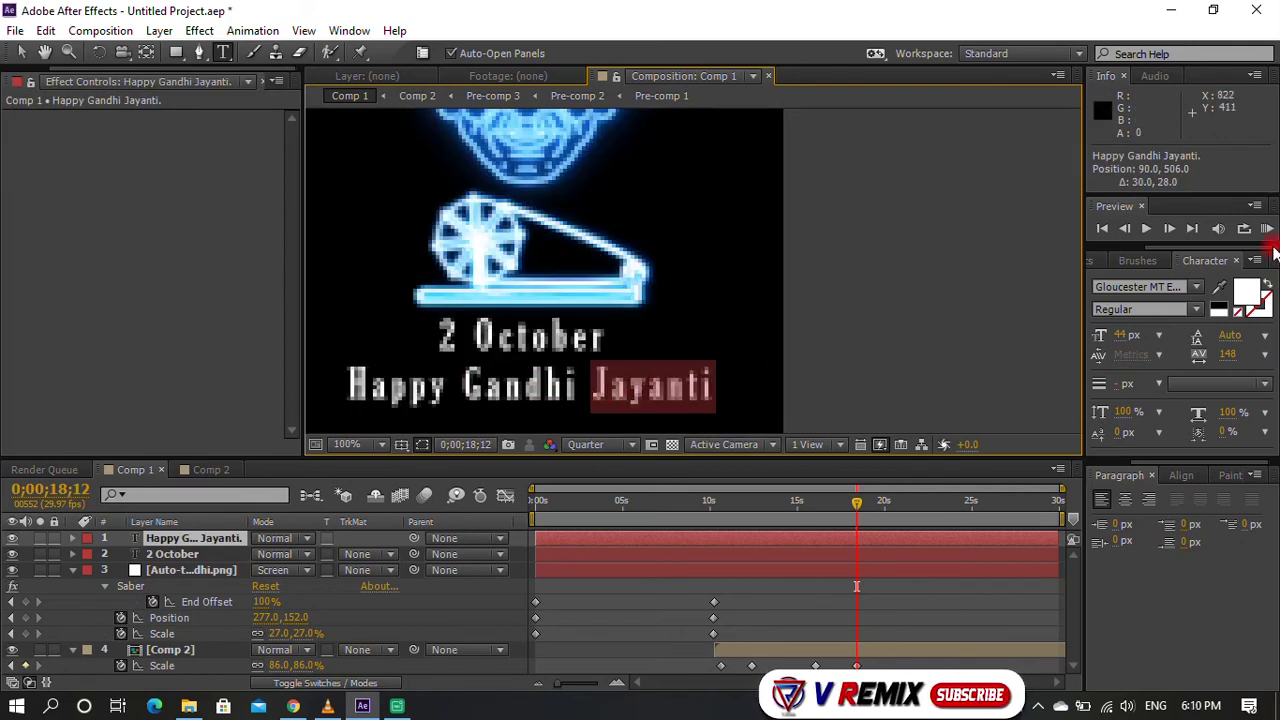
pyautogui.click(1246, 290)
pyautogui.click(777, 537)
pyautogui.click(752, 361)
pyautogui.click(927, 375)
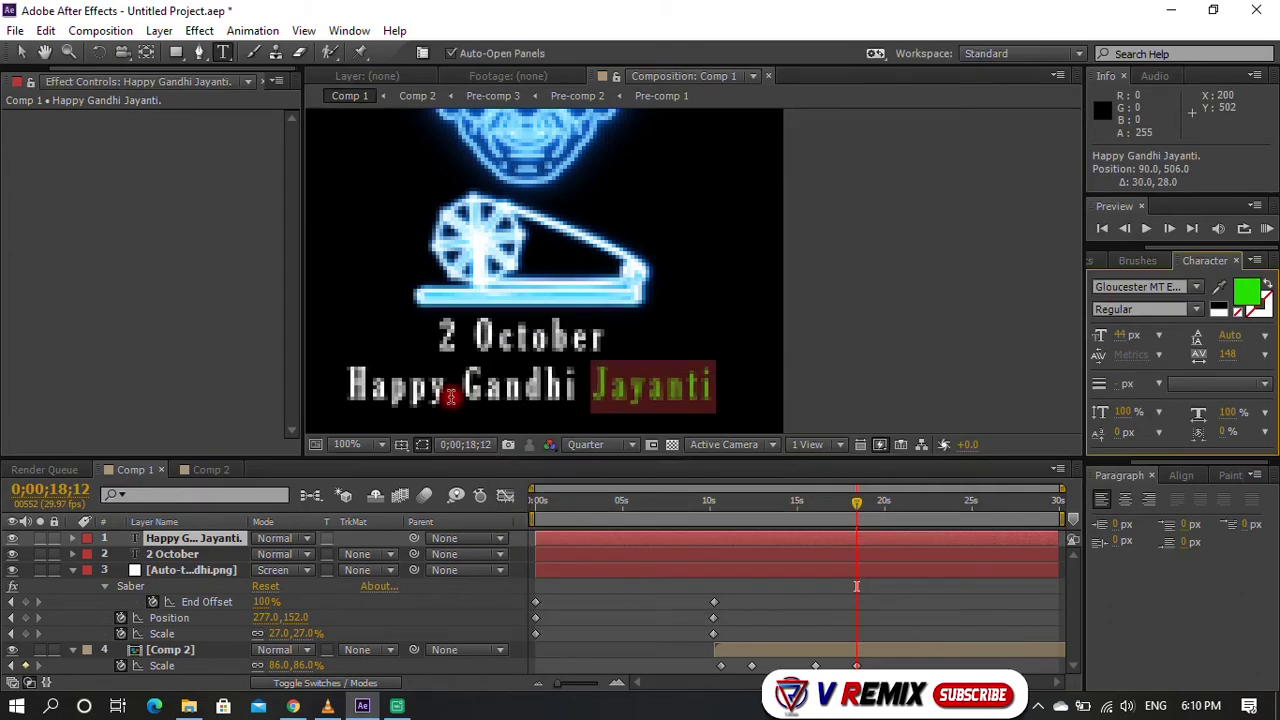
pyautogui.doubleClick(397, 385)
pyautogui.click(1246, 290)
pyautogui.click(723, 466)
pyautogui.click(927, 375)
# Step: Delay the greeting layer to start at about 10 seconds
pyautogui.click(693, 502)
pyautogui.scroll(-2, 651, 386)
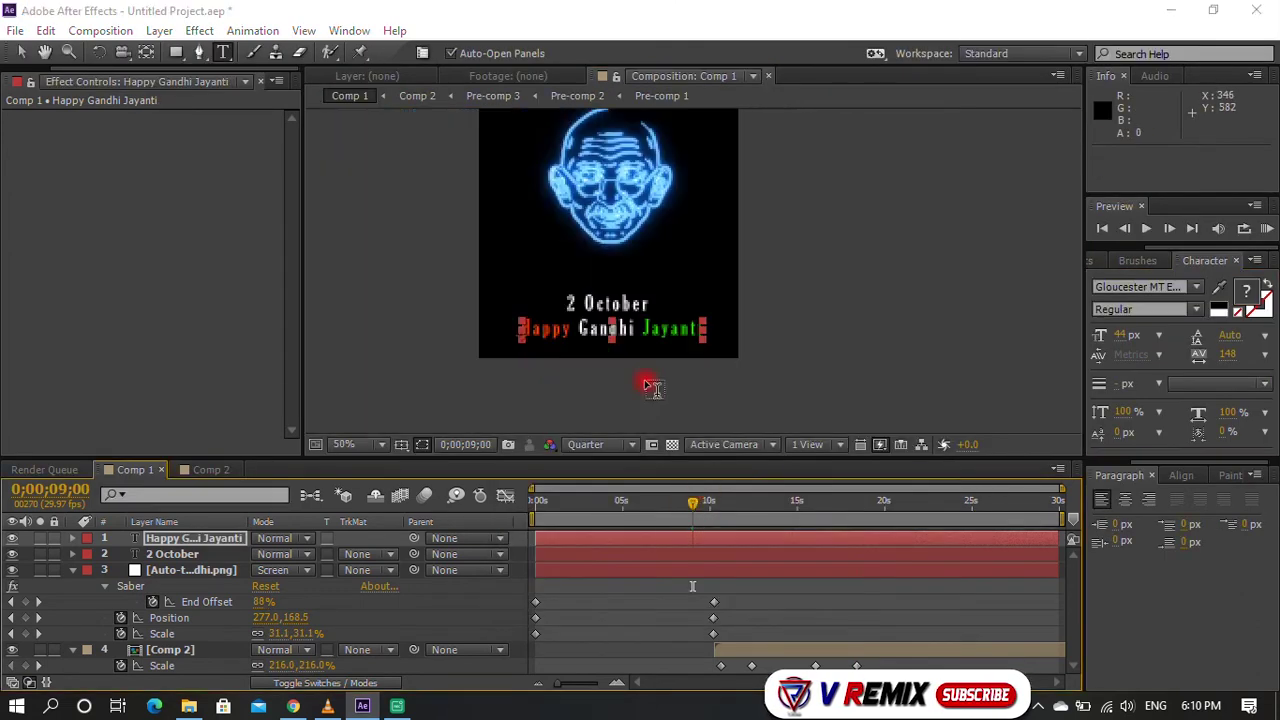
pyautogui.moveTo(606, 540); pyautogui.dragTo(779, 549)
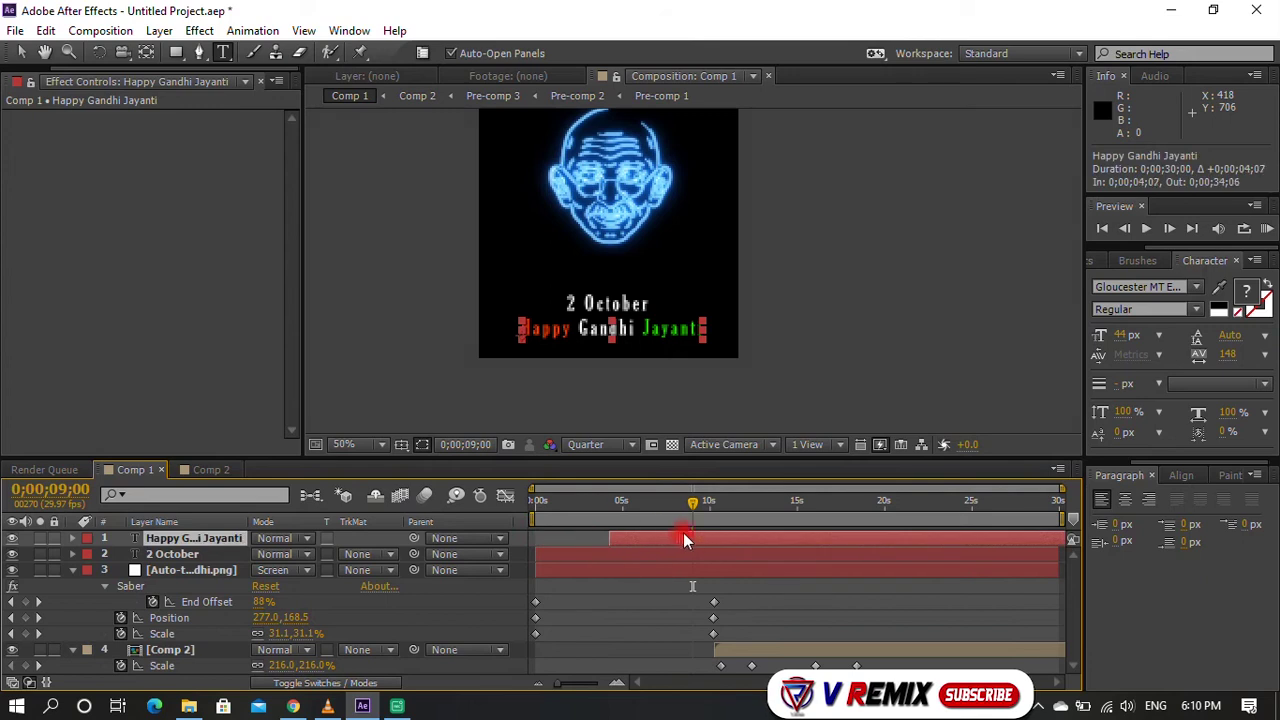
# Step: Start the 2 October layer at 10 seconds too, then select the greeting layer and show Effects & Presets
pyautogui.moveTo(627, 557); pyautogui.dragTo(785, 546)
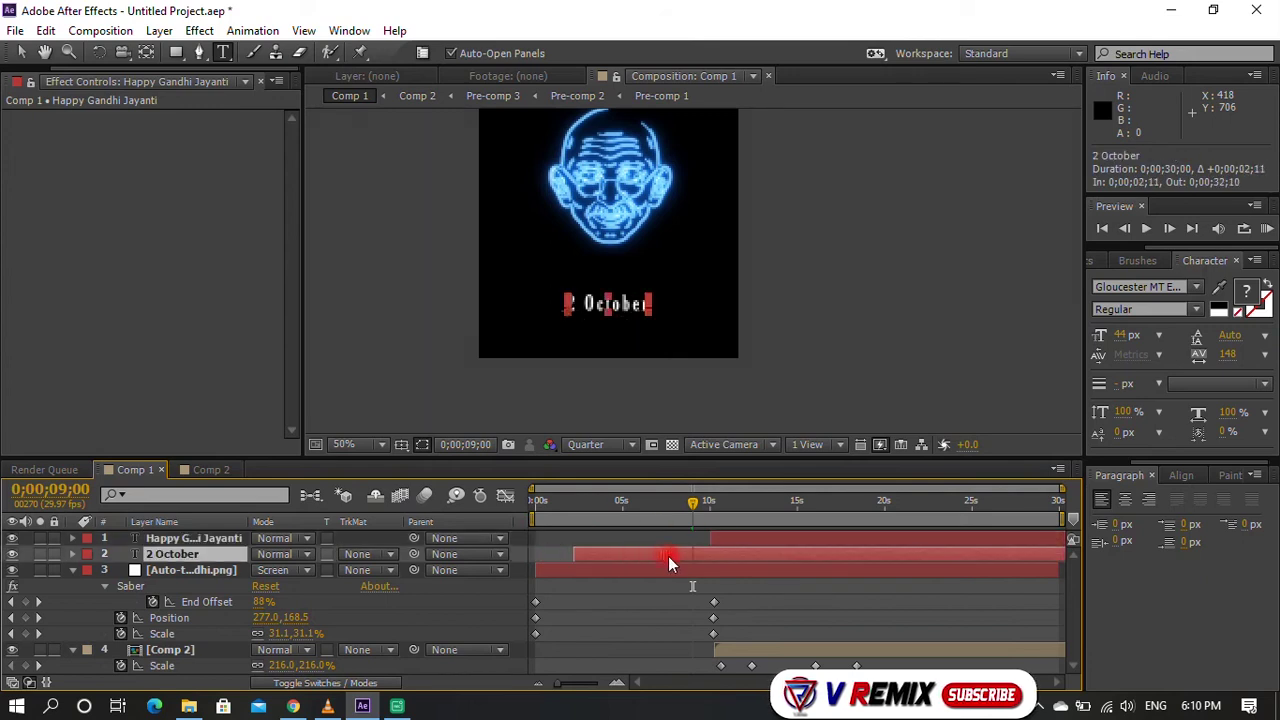
pyautogui.click(790, 540)
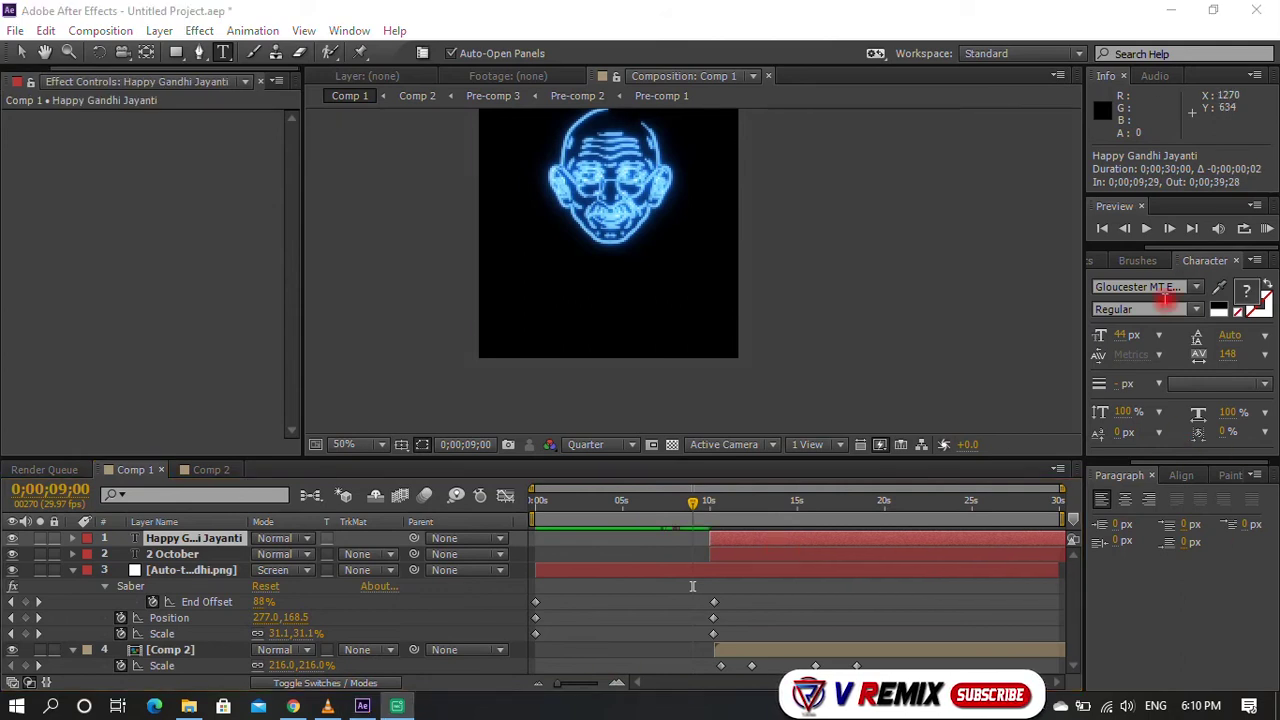
pyautogui.click(1136, 258)
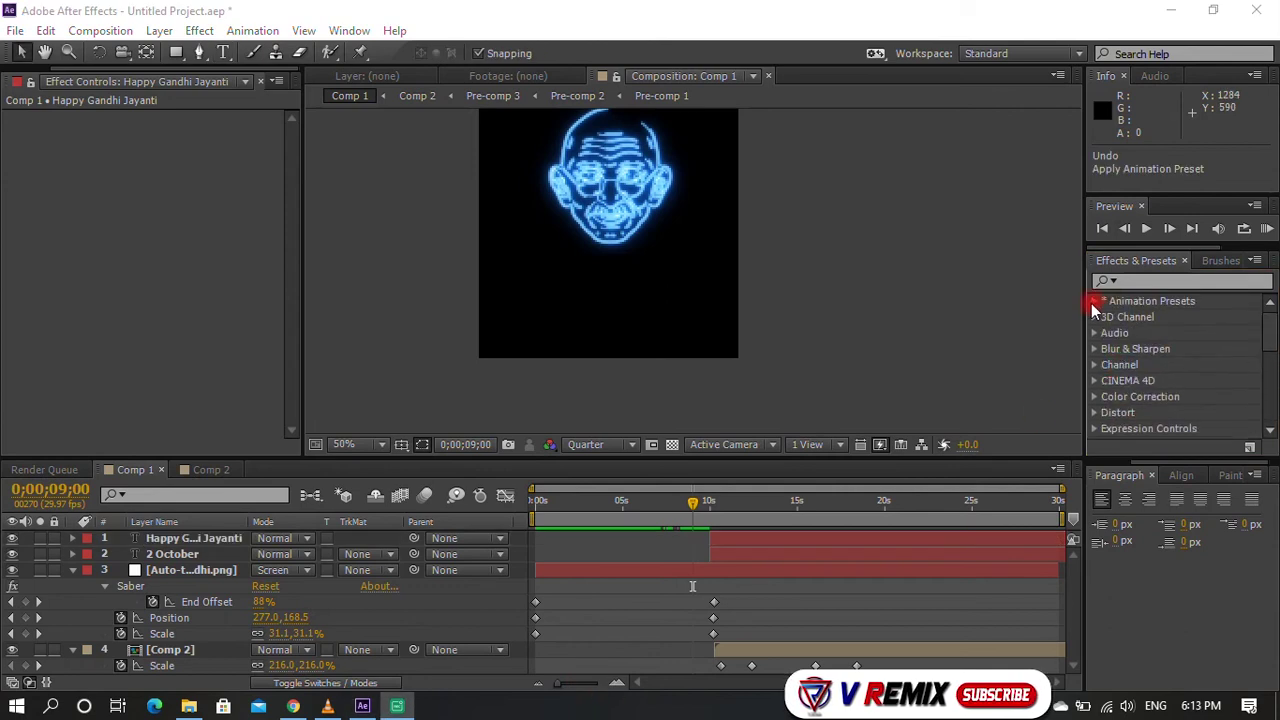
# Step: Apply the Text > Animate In preset Character Shuffle In to the Happy Gandhi Jayanti layer
pyautogui.click(1095, 302)
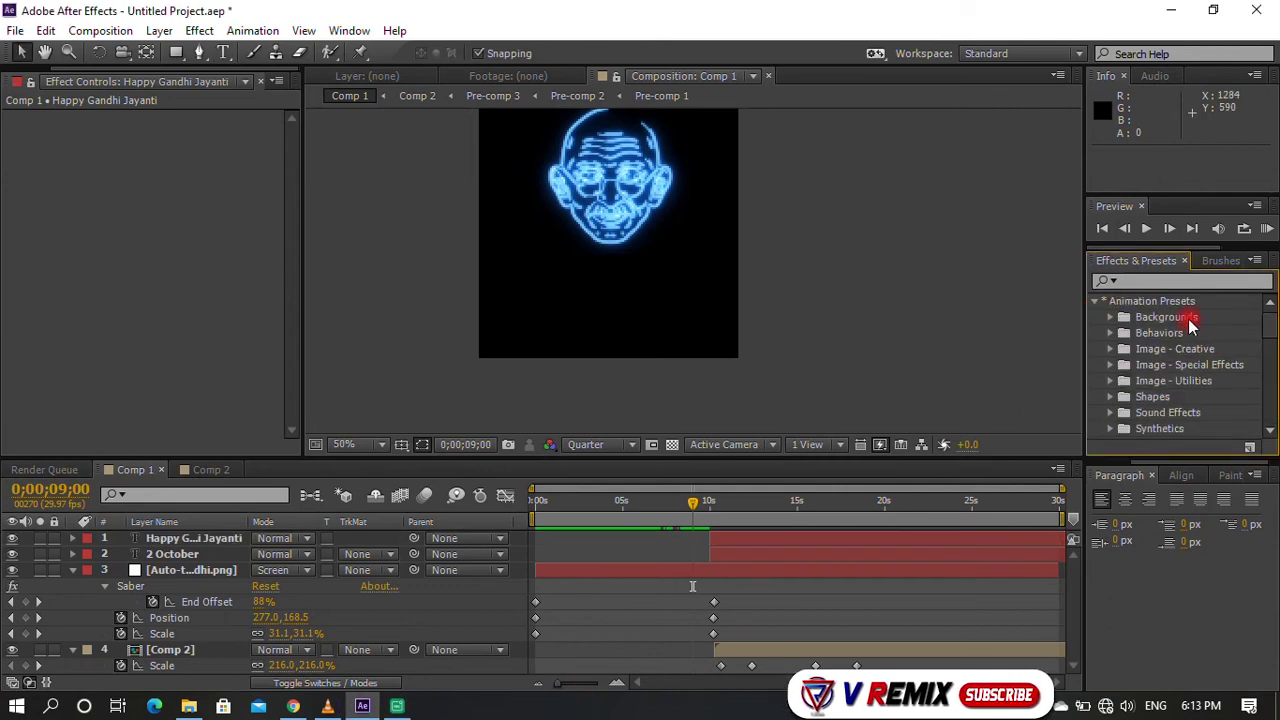
pyautogui.scroll(-3, 1190, 350)
pyautogui.click(1111, 360)
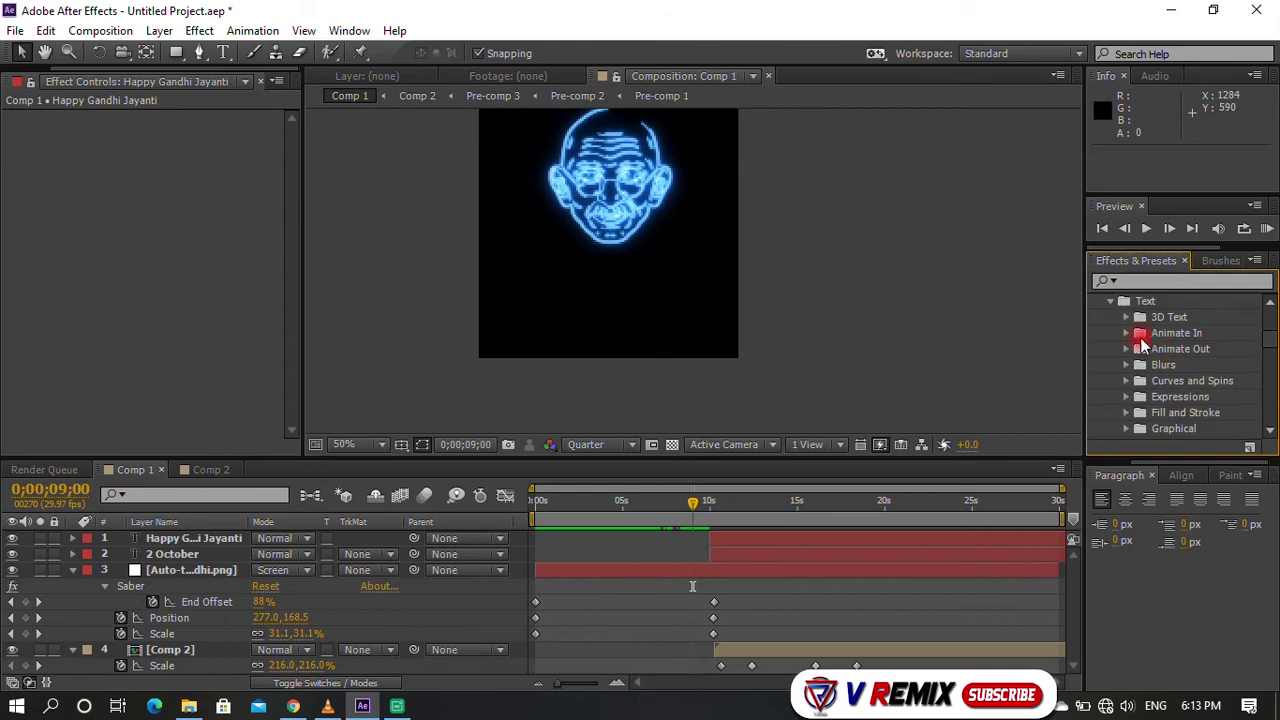
pyautogui.click(1127, 349)
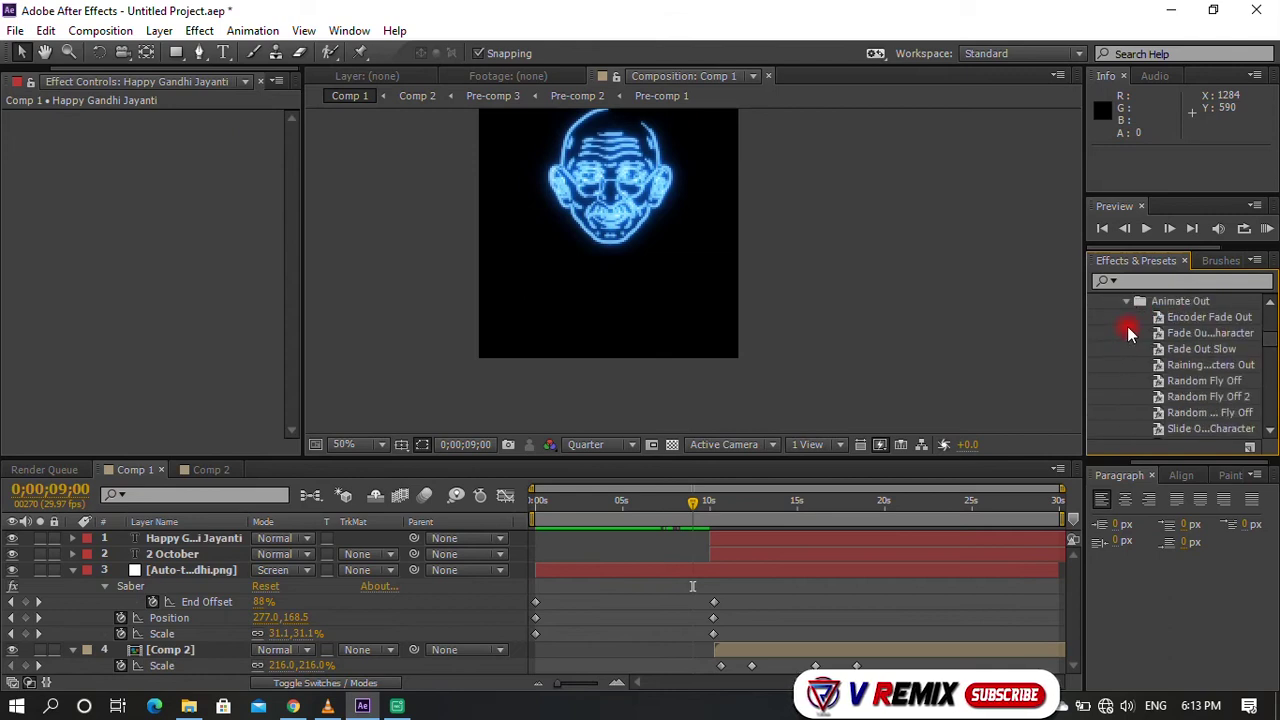
pyautogui.click(1126, 303)
pyautogui.scroll(2, 1128, 397)
pyautogui.click(1127, 301)
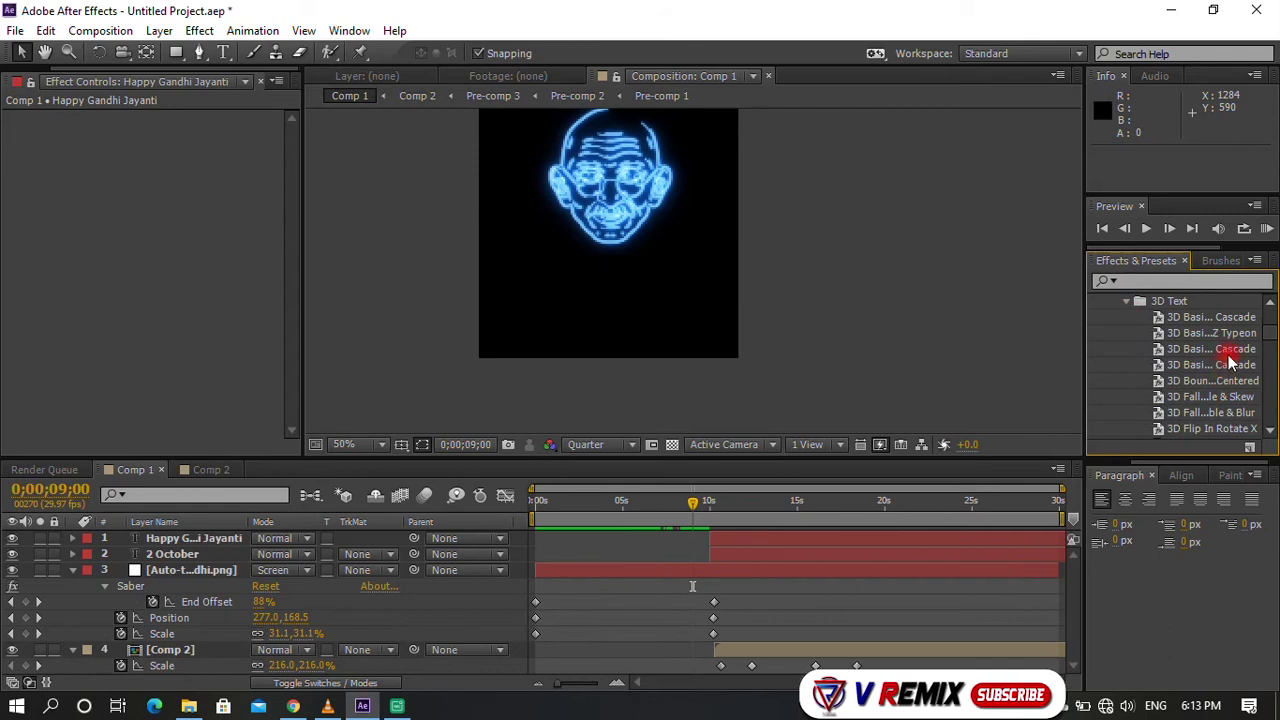
pyautogui.scroll(-5, 1182, 402)
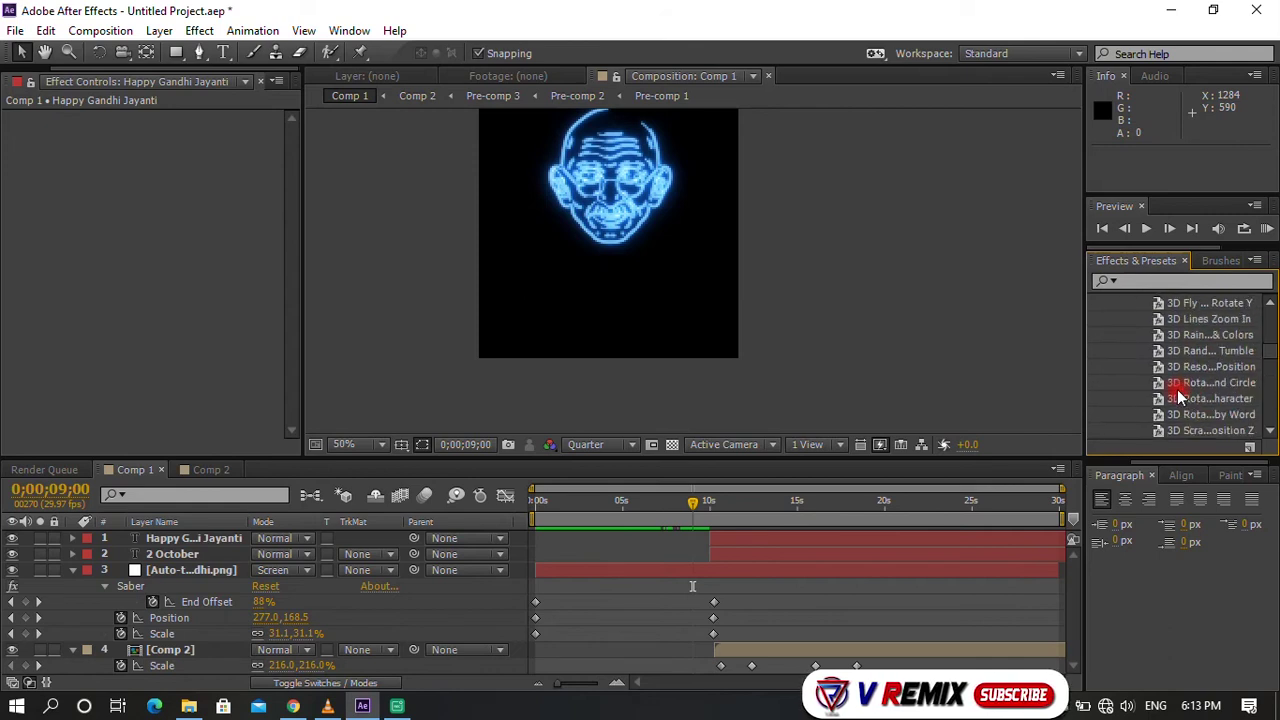
pyautogui.click(1126, 420)
pyautogui.scroll(-1, 1230, 367)
pyautogui.scroll(1, 1219, 366)
pyautogui.moveTo(1210, 333); pyautogui.dragTo(752, 538)
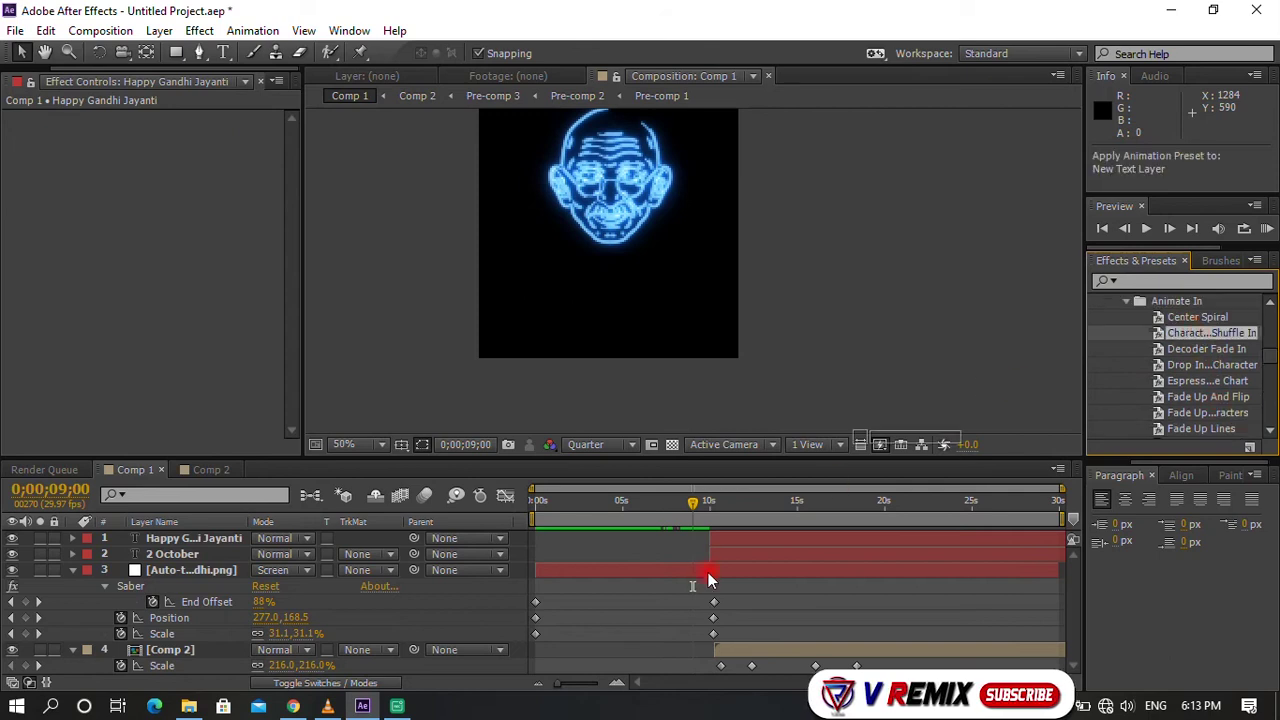
# Step: Apply Character Shuffle In to the 2 October layer and shift both text layers later in time
pyautogui.moveTo(1097, 338)
pyautogui.mouseDown()
pyautogui.moveTo(786, 558)
pyautogui.moveTo(738, 543)
pyautogui.moveTo(757, 540)
pyautogui.mouseUp()
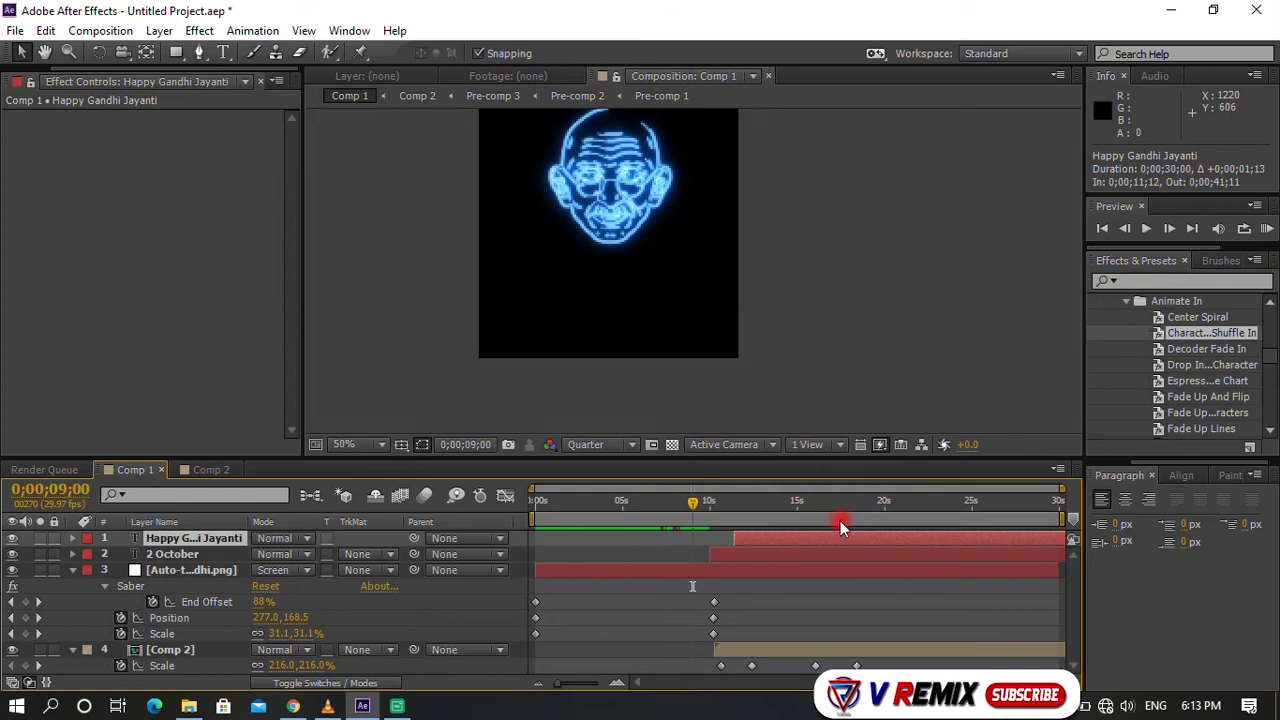
pyautogui.moveTo(697, 511); pyautogui.dragTo(755, 512)
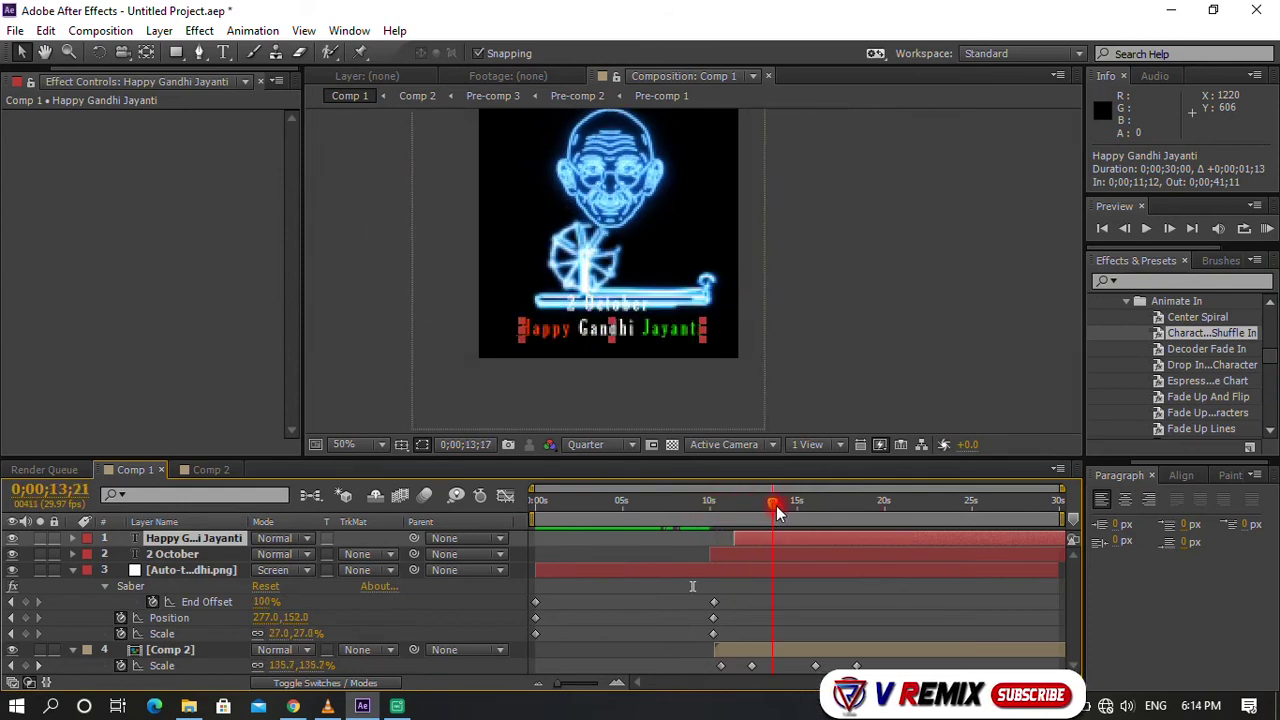
pyautogui.moveTo(755, 512); pyautogui.dragTo(843, 505)
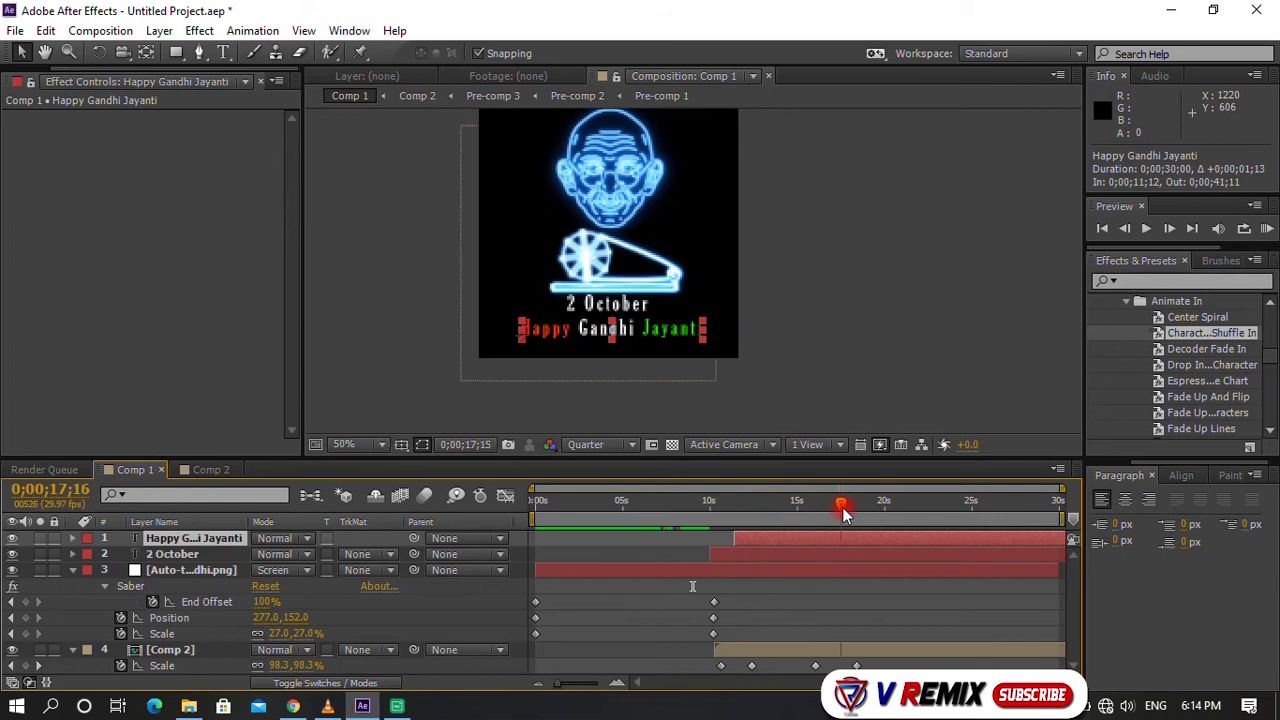
pyautogui.keyDown('shift'); pyautogui.click(766, 548); pyautogui.keyUp('shift')
pyautogui.moveTo(769, 540)
pyautogui.mouseDown()
pyautogui.moveTo(862, 545)
pyautogui.moveTo(831, 543)
pyautogui.moveTo(795, 510)
pyautogui.moveTo(851, 505)
pyautogui.moveTo(913, 547)
pyautogui.mouseUp()
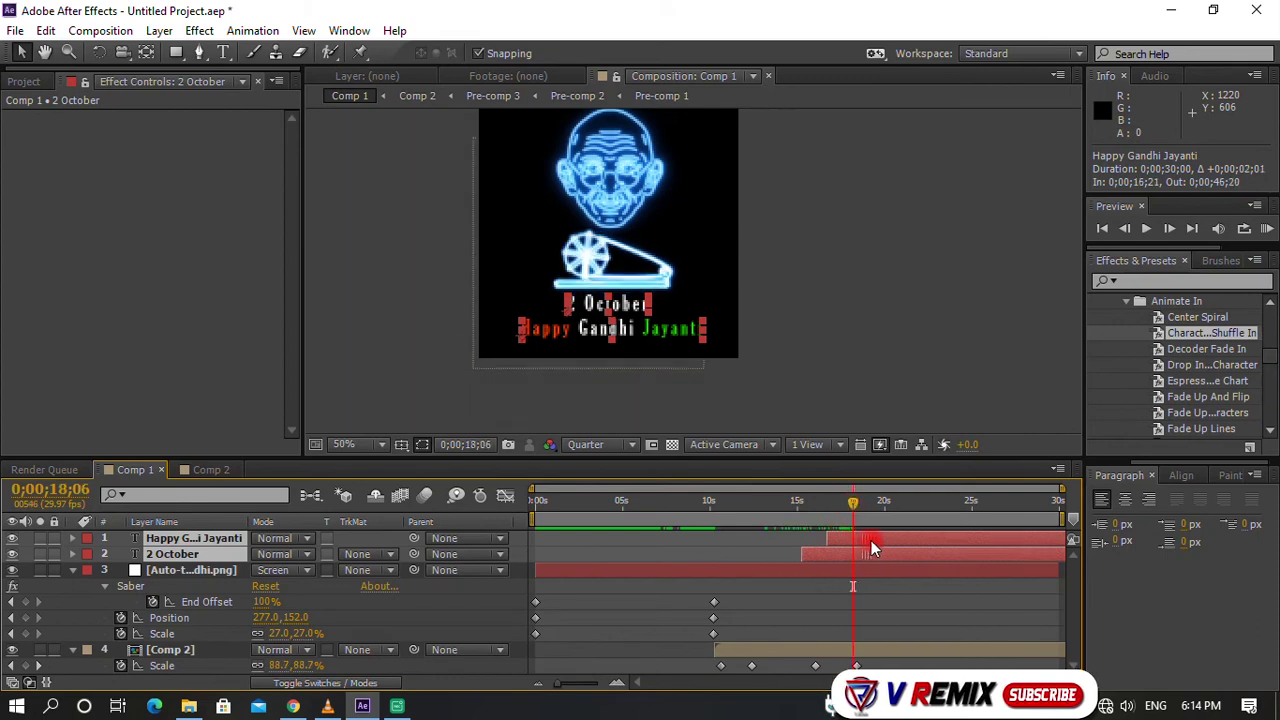
# Step: Preview the text shuffle-in from about 13 seconds through the finished card
pyautogui.click(773, 503)
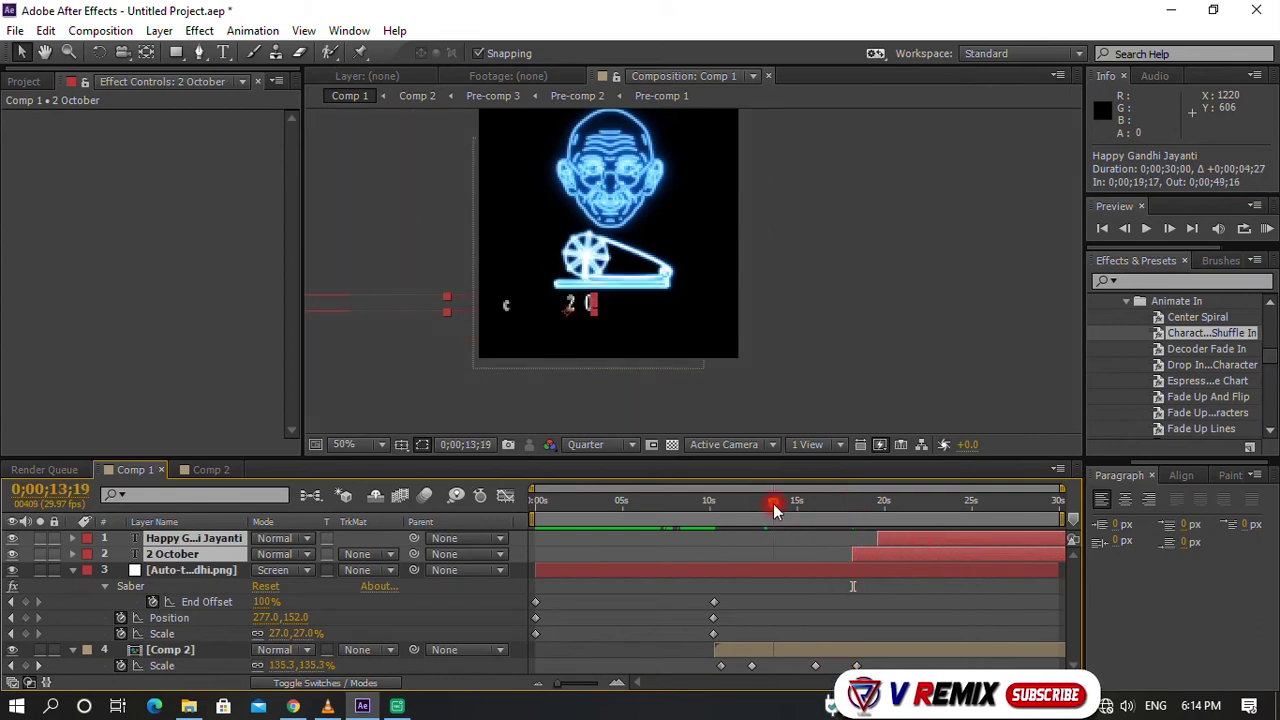
pyautogui.press('space')
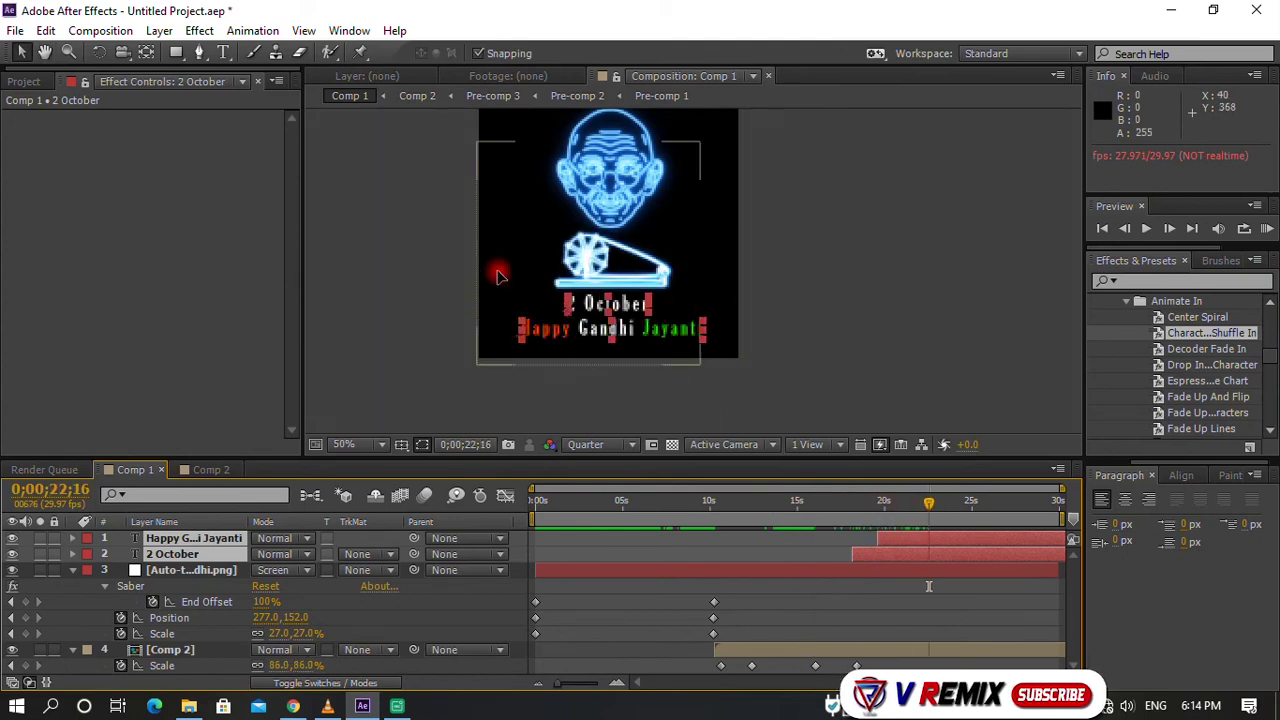
pyautogui.click(880, 648)
pyautogui.click(840, 502)
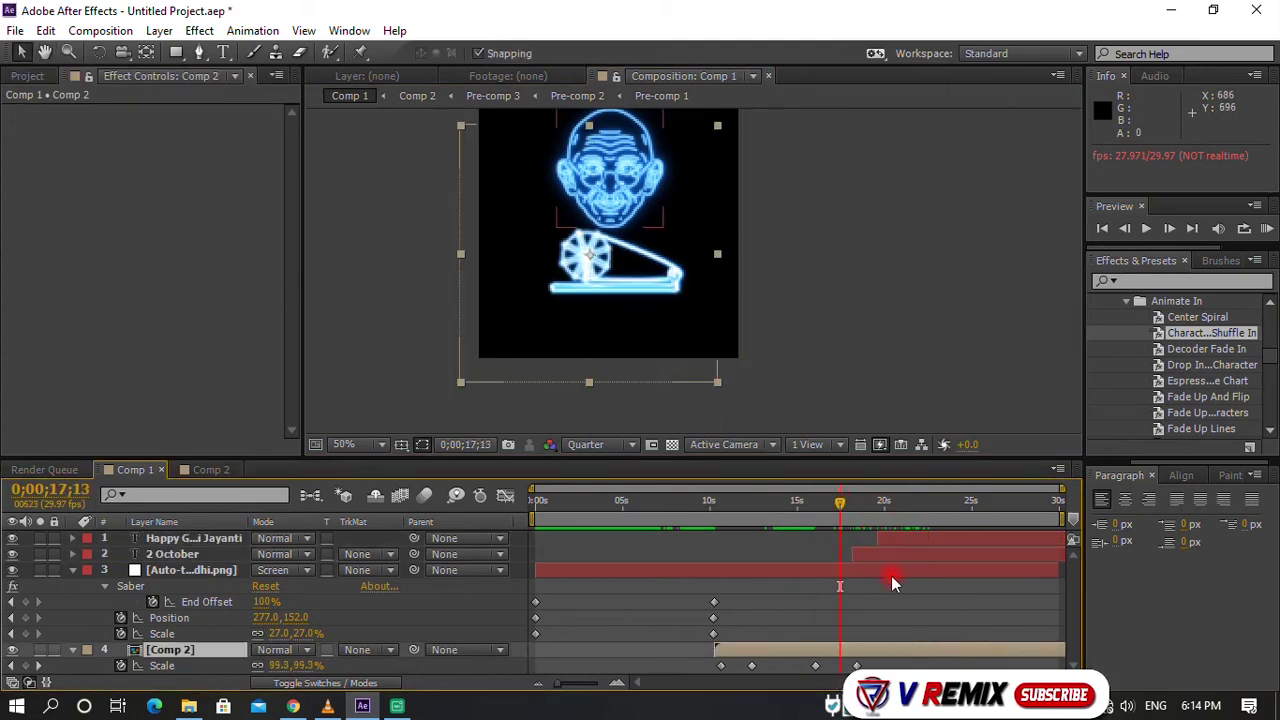
pyautogui.press('KP_0')
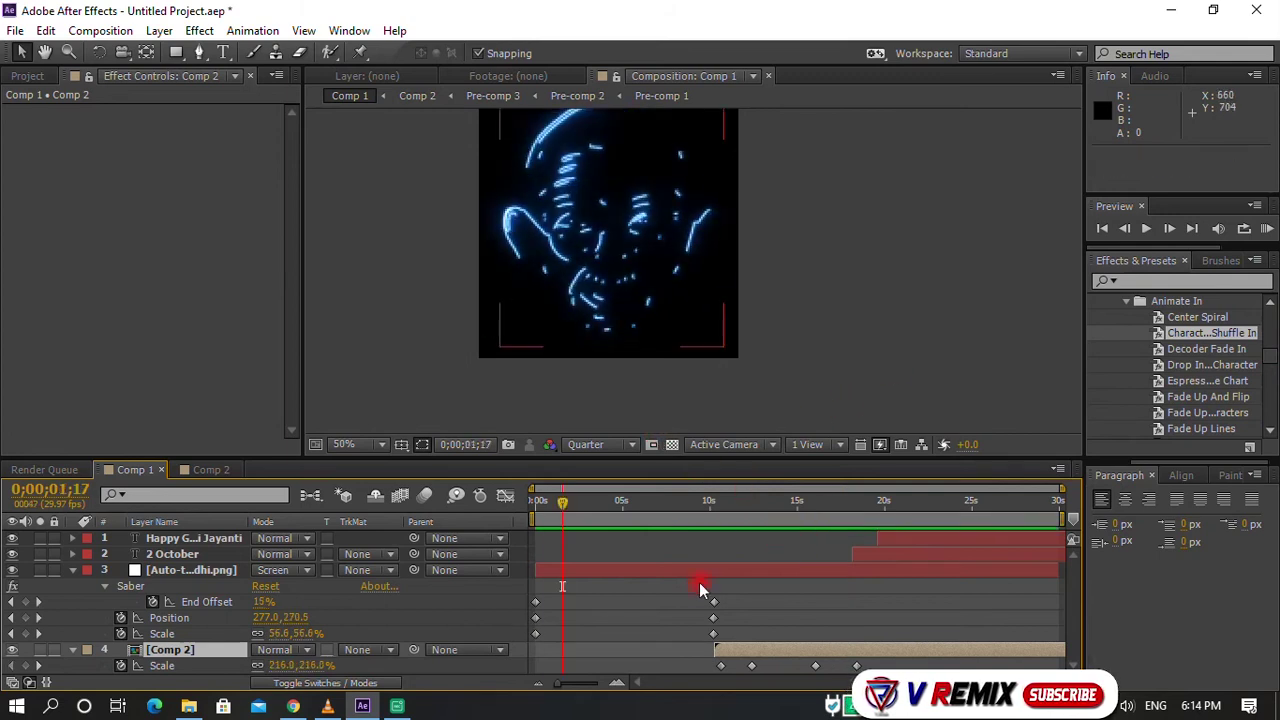
pyautogui.click(682, 500)
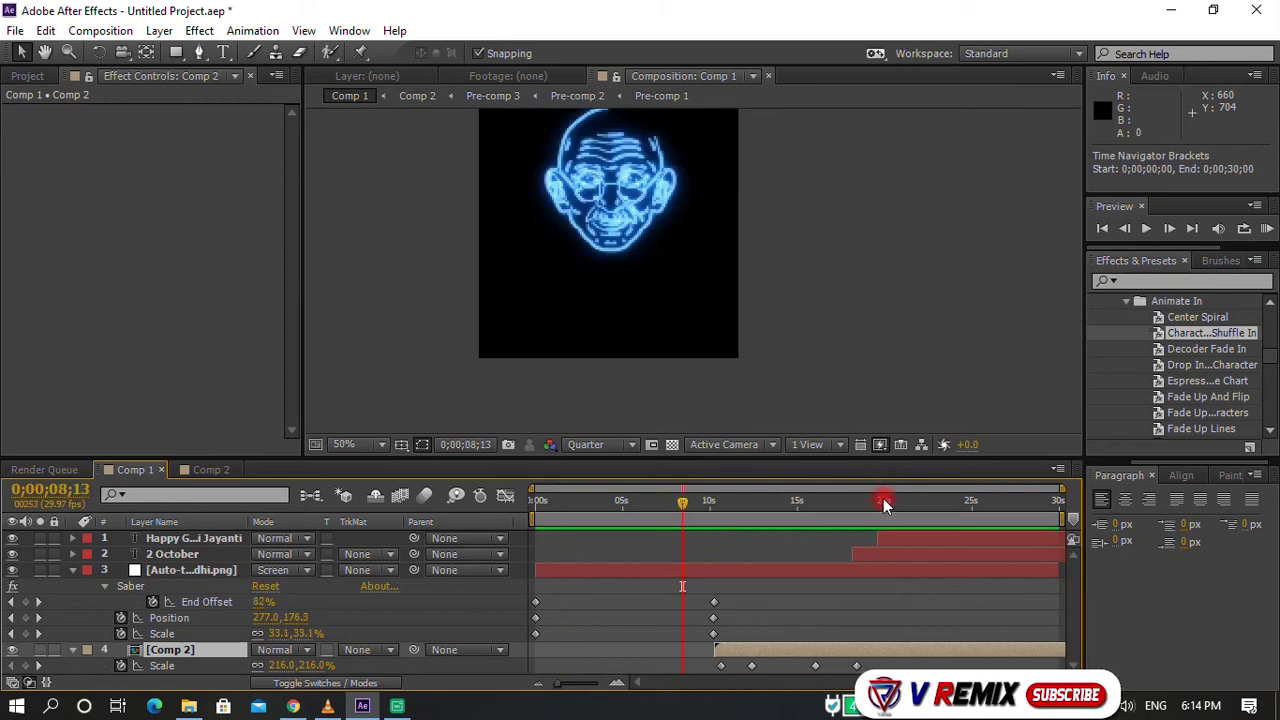
pyautogui.moveTo(905, 500); pyautogui.dragTo(994, 586)
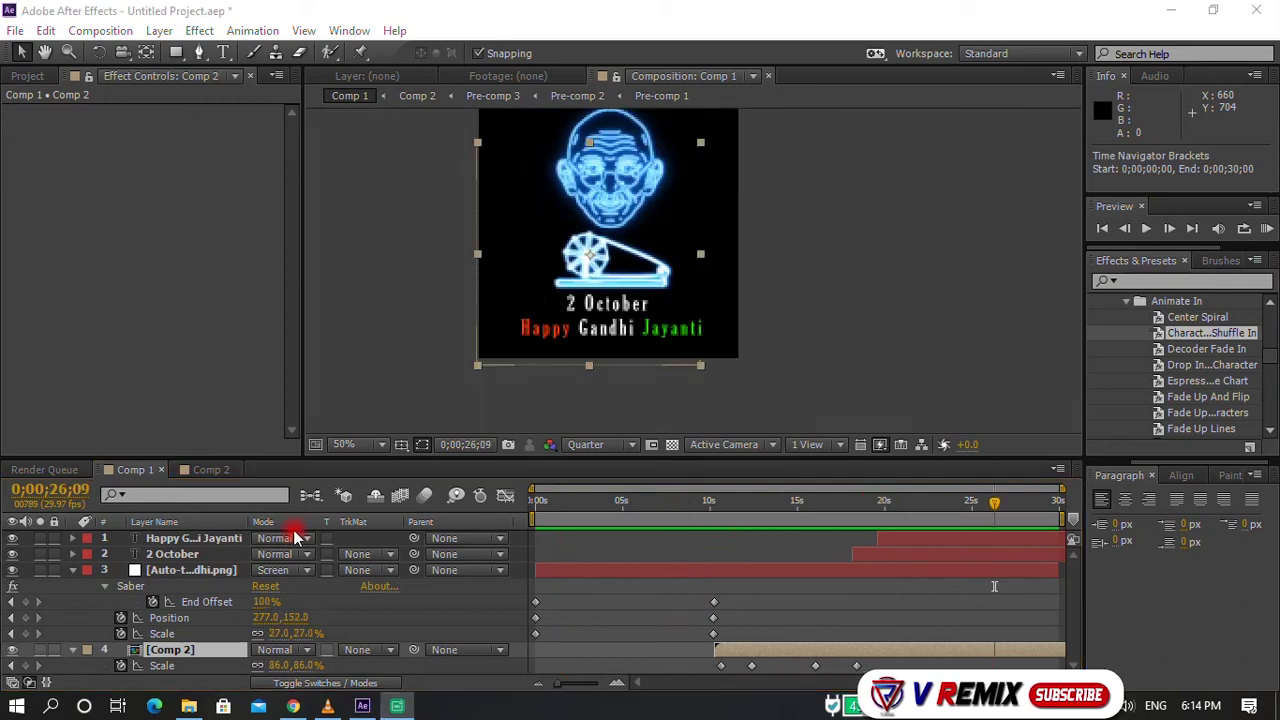
# Step: Collapse the Comp 2 scale and layer 3 Saber effect properties in the timeline
pyautogui.click(72, 650)
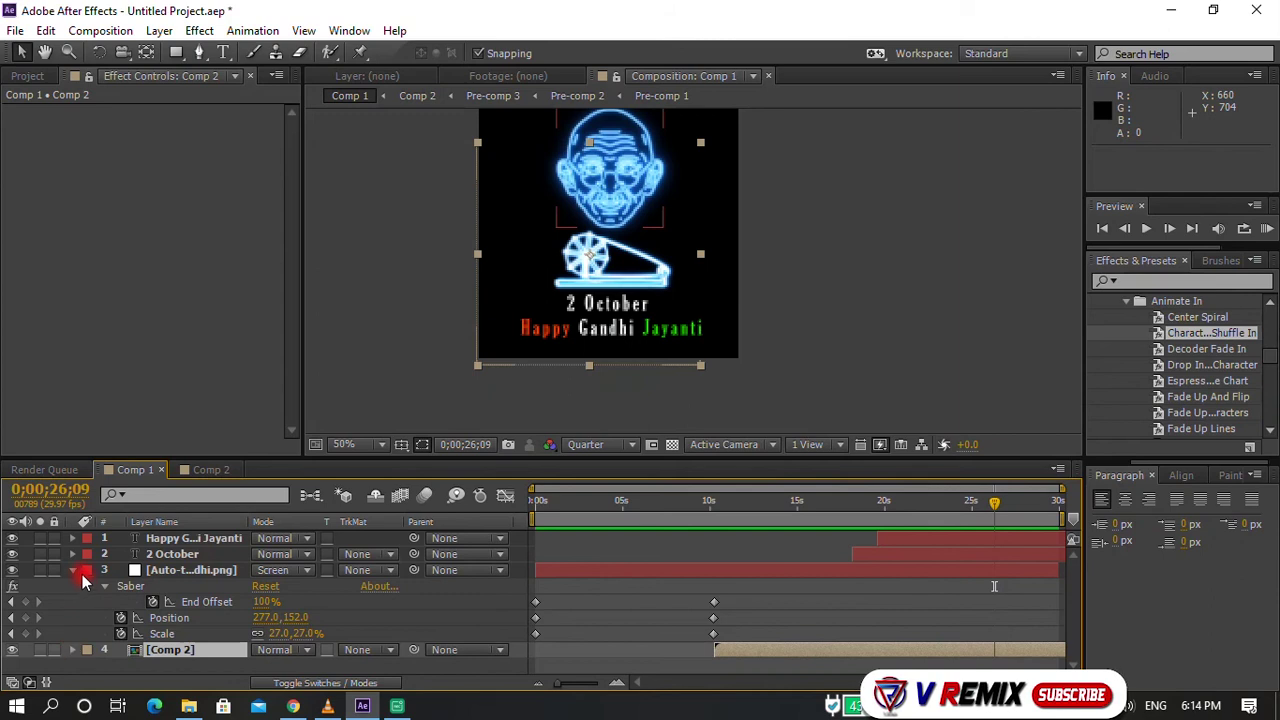
pyautogui.click(72, 570)
pyautogui.click(163, 610)
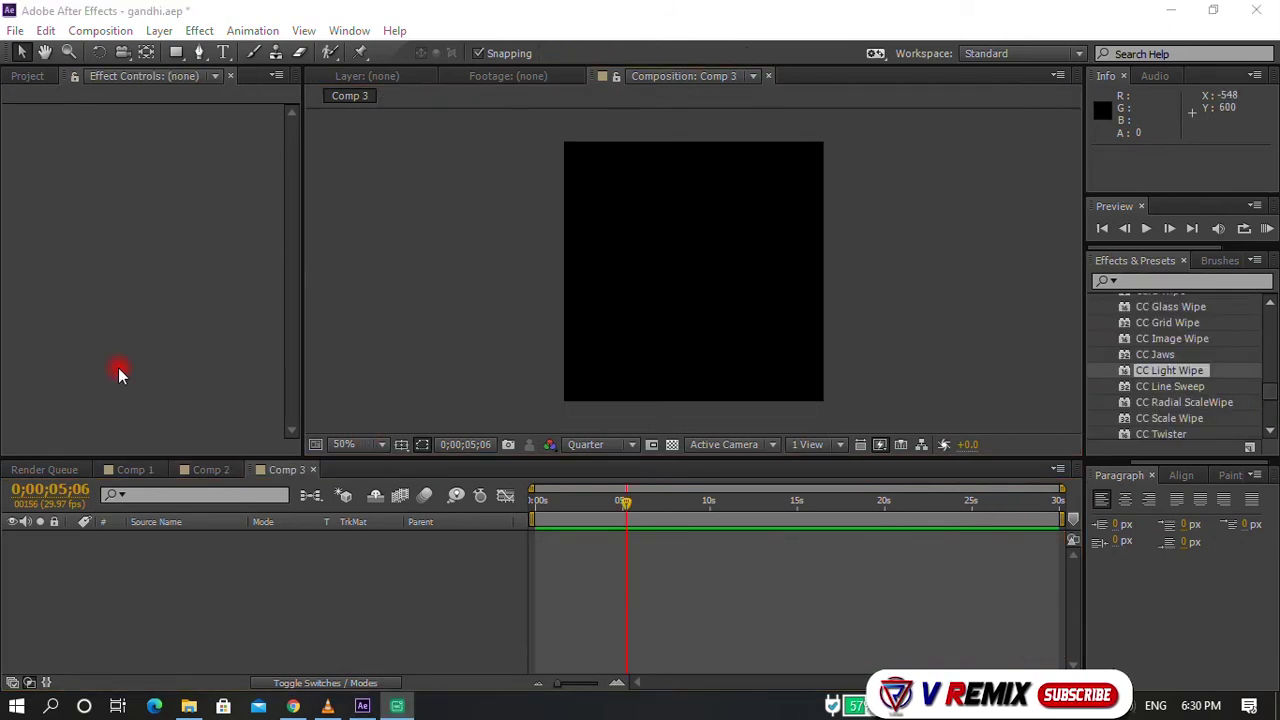
# Step: Draw a curved white swoosh shape with the Pen tool, tapering its left end
pyautogui.press('g')
pyautogui.click(517, 376)
pyautogui.moveTo(880, 187)
pyautogui.mouseDown()
pyautogui.moveTo(893, 6)
pyautogui.moveTo(899, 122)
pyautogui.mouseUp()
pyautogui.click(855, 253)
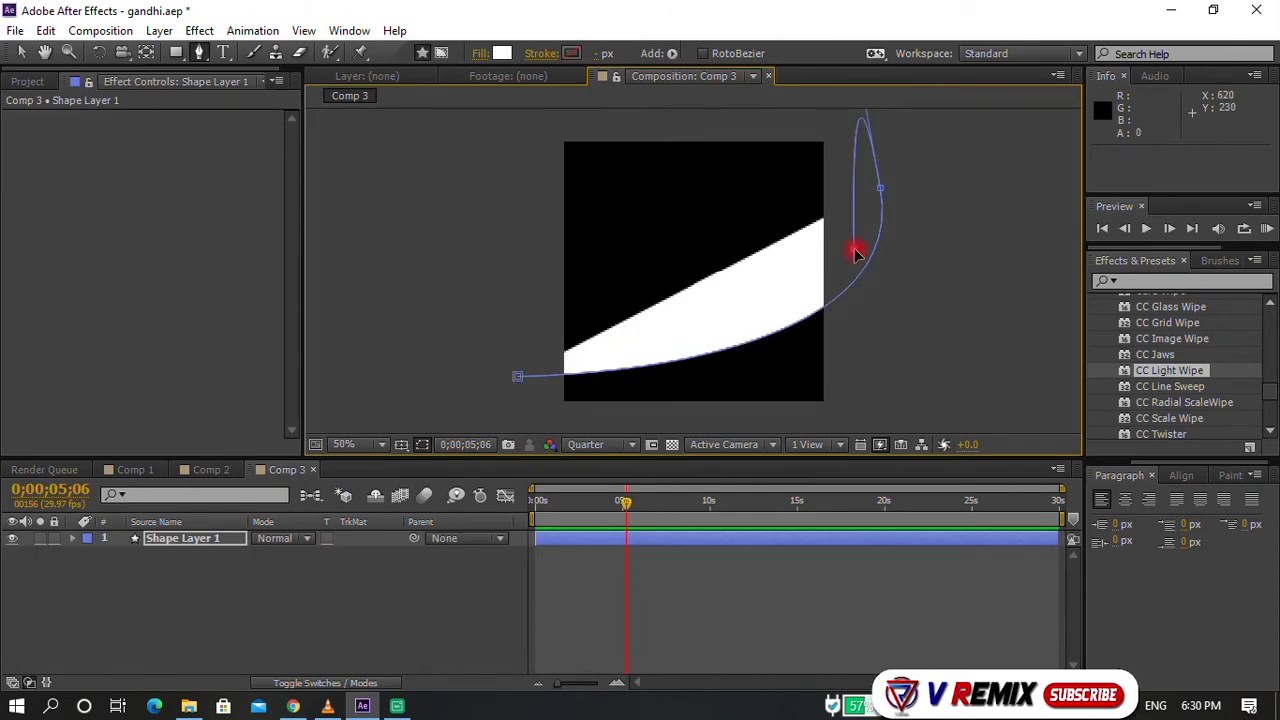
pyautogui.moveTo(855, 253); pyautogui.dragTo(842, 277)
pyautogui.moveTo(511, 368)
pyautogui.mouseDown()
pyautogui.moveTo(86, 437)
pyautogui.moveTo(182, 378)
pyautogui.moveTo(182, 364)
pyautogui.moveTo(141, 397)
pyautogui.moveTo(132, 388)
pyautogui.mouseUp()
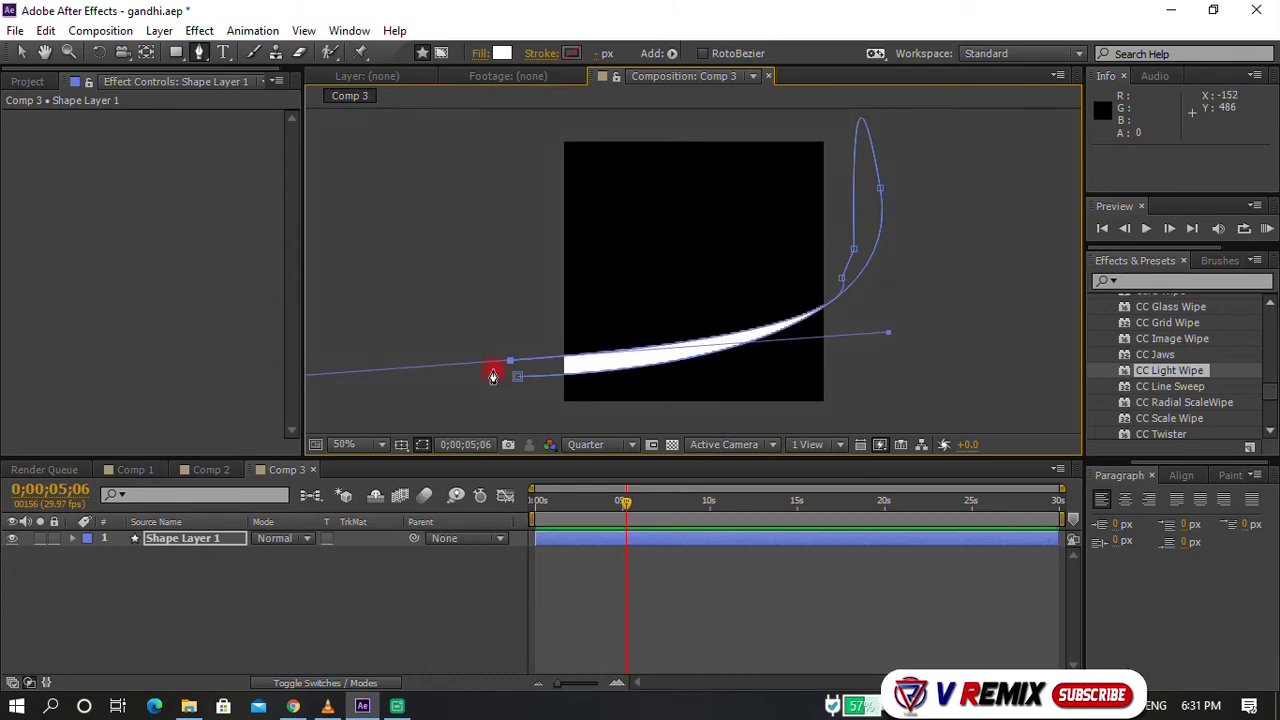
pyautogui.moveTo(508, 370); pyautogui.dragTo(587, 348)
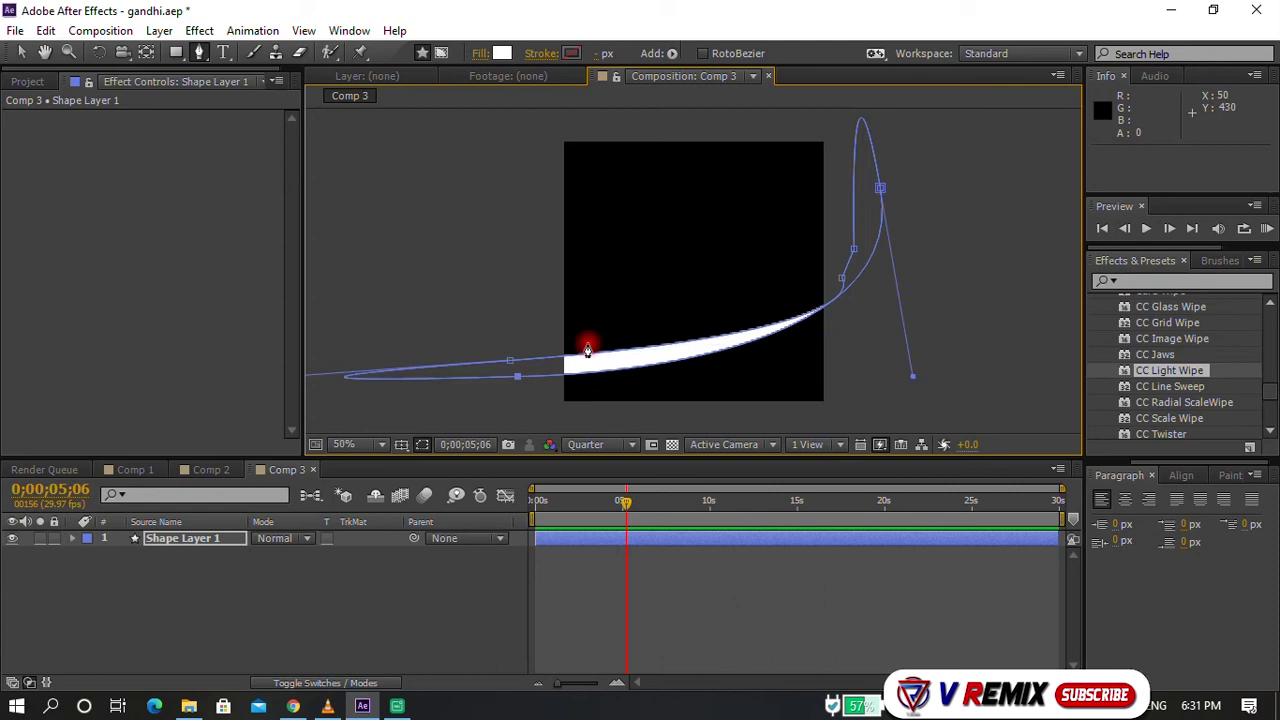
pyautogui.press('v')
# Step: Select the swoosh shape layer and move it up and to the right
pyautogui.scroll(2, 848, 318)
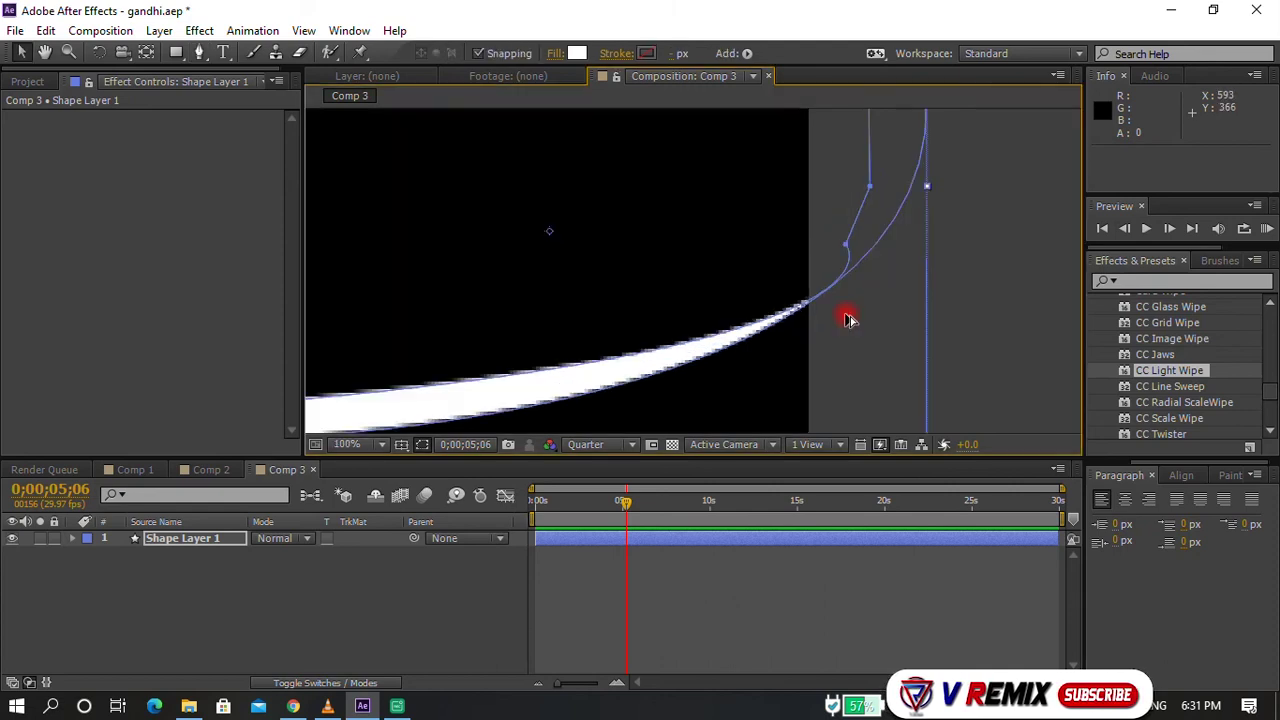
pyautogui.scroll(-2, 848, 318)
pyautogui.doubleClick(845, 283)
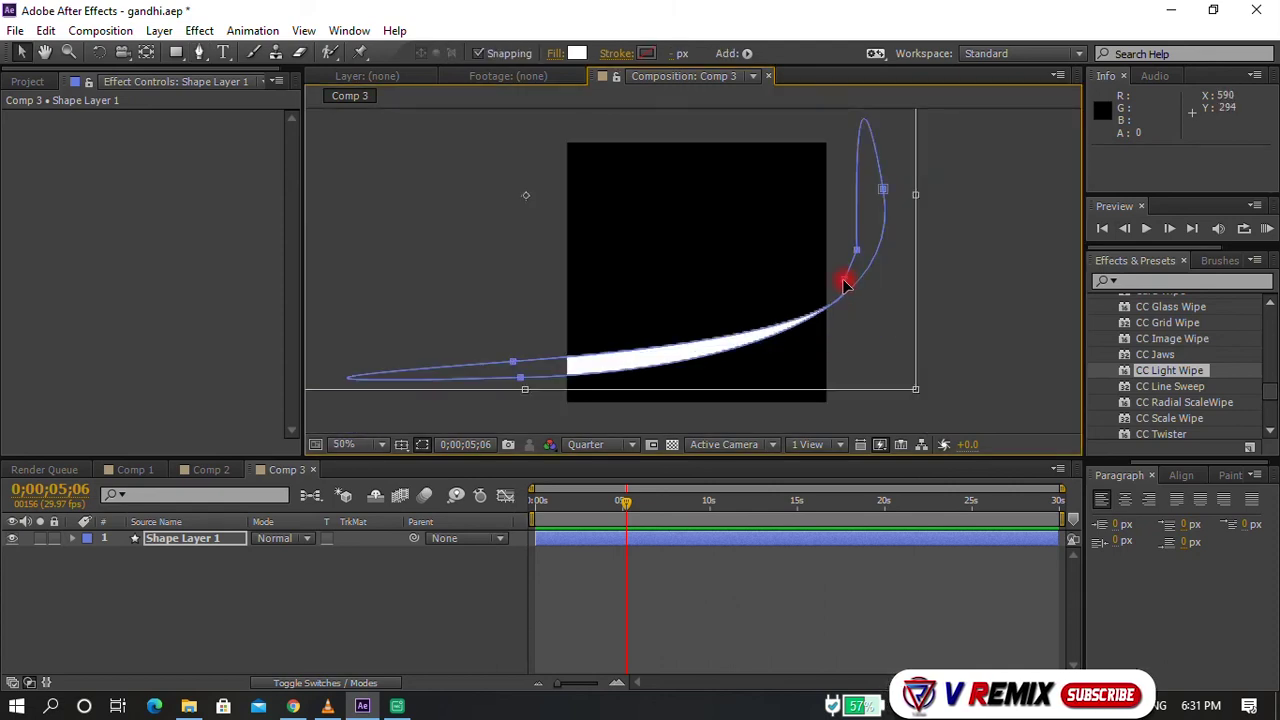
pyautogui.click(851, 285)
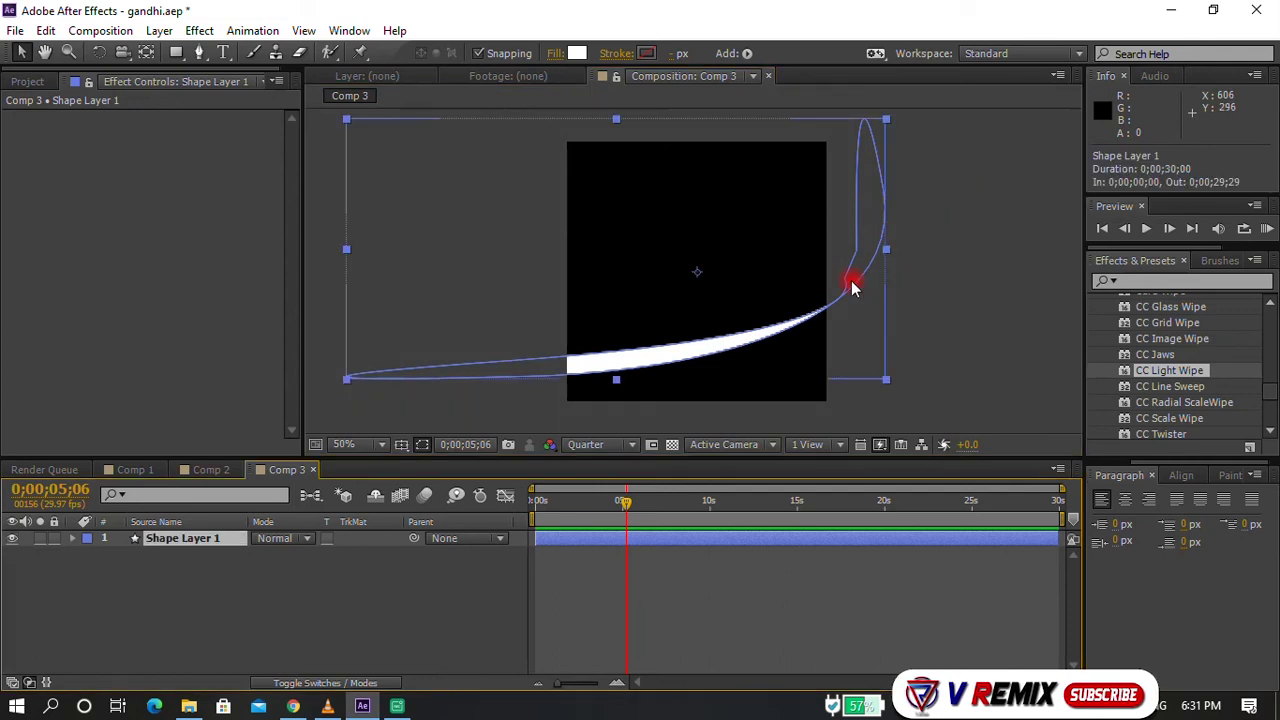
pyautogui.moveTo(604, 388)
pyautogui.mouseDown()
pyautogui.moveTo(657, 352)
pyautogui.moveTo(630, 327)
pyautogui.moveTo(644, 365)
pyautogui.mouseUp()
# Step: Duplicate the stripe twice with Ctrl+D and move the copies lower in the comp
pyautogui.hotkey('ctrl', 'd')
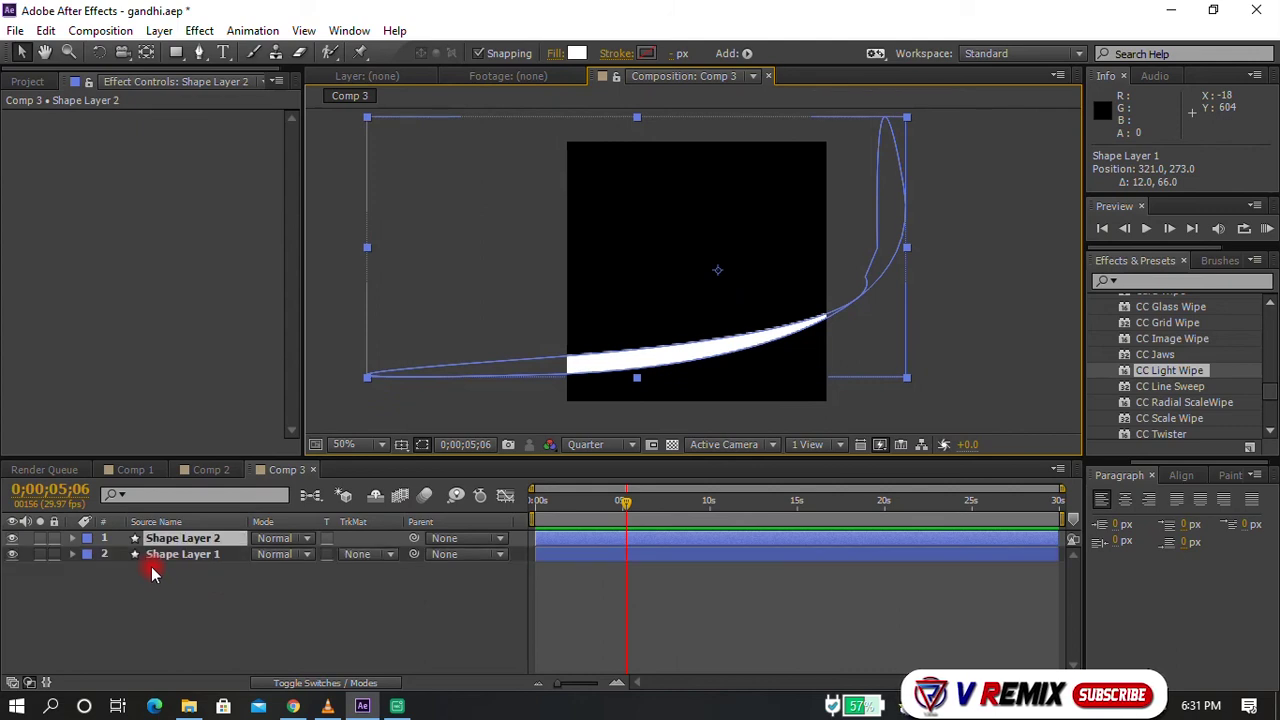
pyautogui.hotkey('ctrl', 'd')
pyautogui.click(200, 556)
pyautogui.moveTo(697, 356)
pyautogui.mouseDown()
pyautogui.moveTo(703, 378)
pyautogui.moveTo(672, 387)
pyautogui.moveTo(588, 362)
pyautogui.moveTo(591, 346)
pyautogui.mouseUp()
pyautogui.click(172, 540)
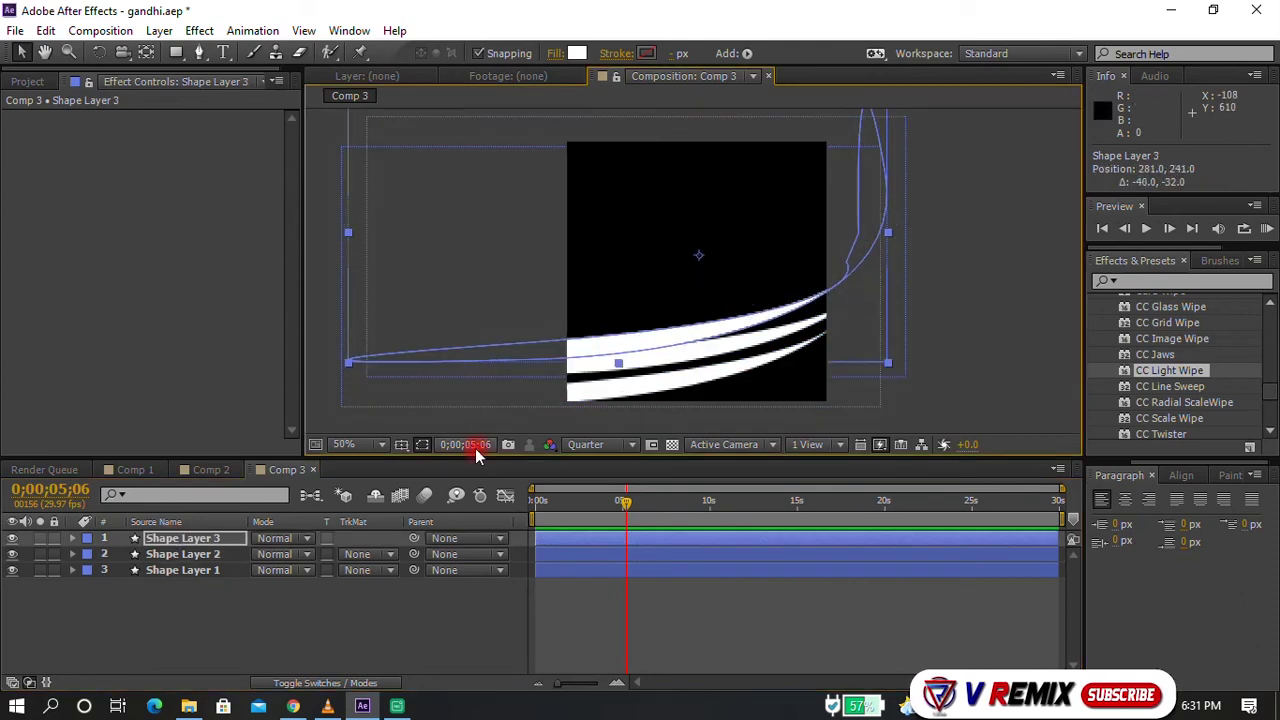
pyautogui.click(636, 347)
pyautogui.click(577, 53)
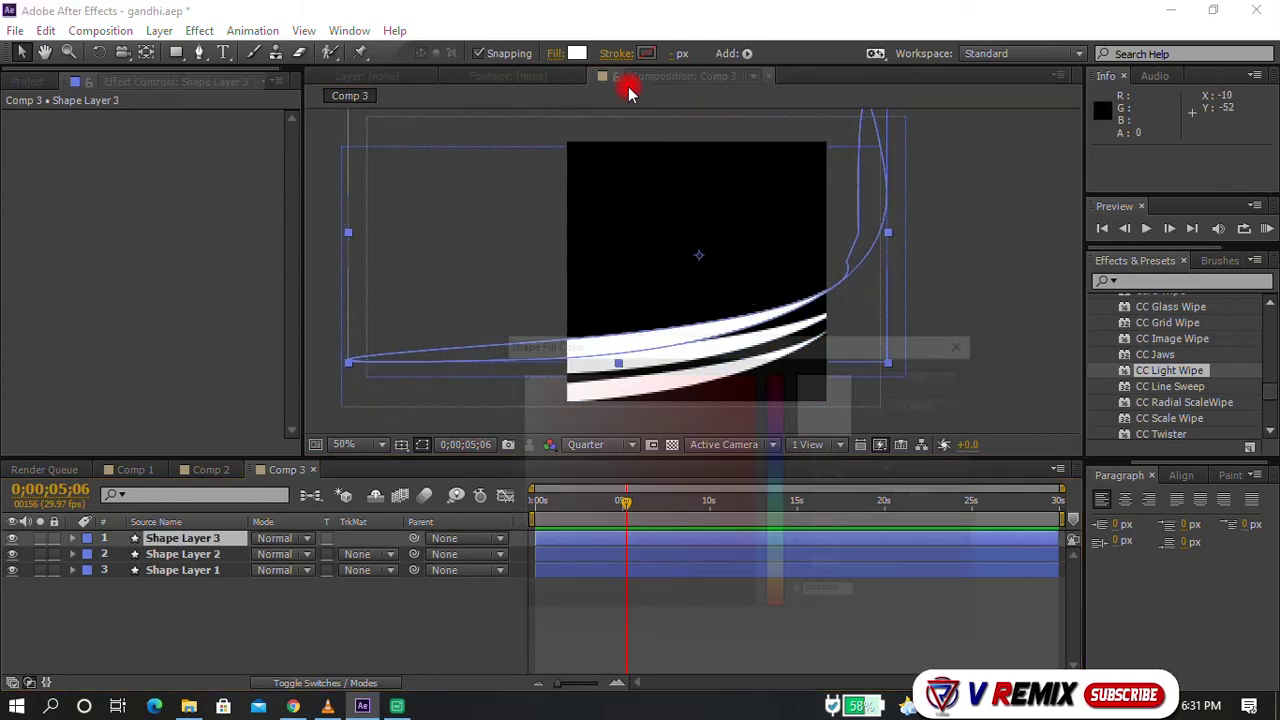
# Step: Set the top stripe's fill colour to saturated orange
pyautogui.moveTo(826, 474); pyautogui.dragTo(833, 474)
pyautogui.click(778, 599)
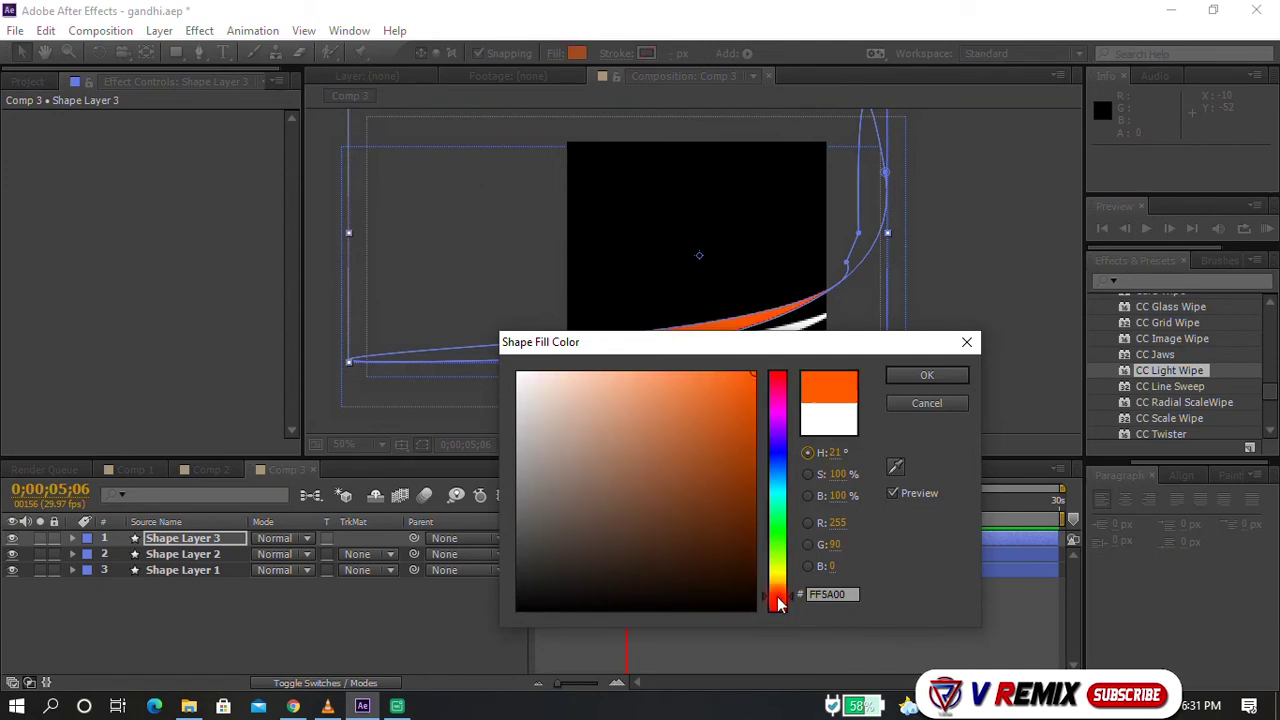
pyautogui.moveTo(778, 599); pyautogui.dragTo(780, 591)
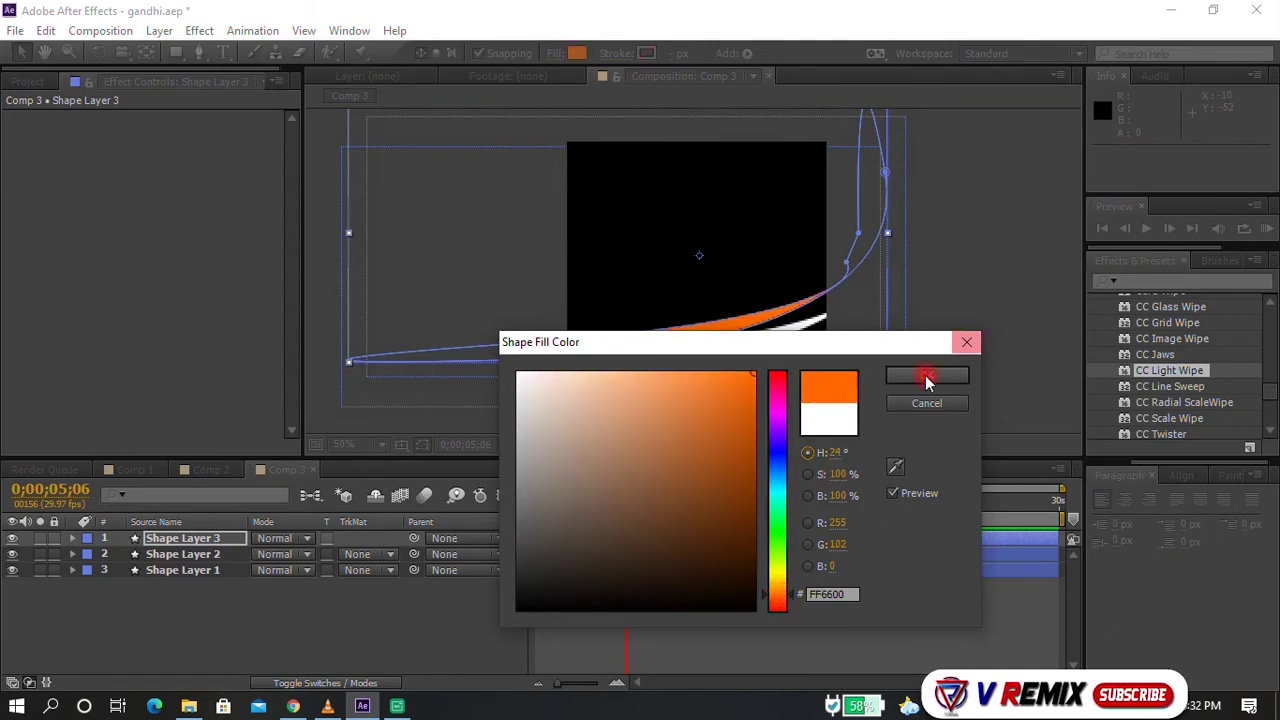
pyautogui.click(927, 375)
# Step: Set the bottom stripe's fill colour to bright green
pyautogui.click(675, 390)
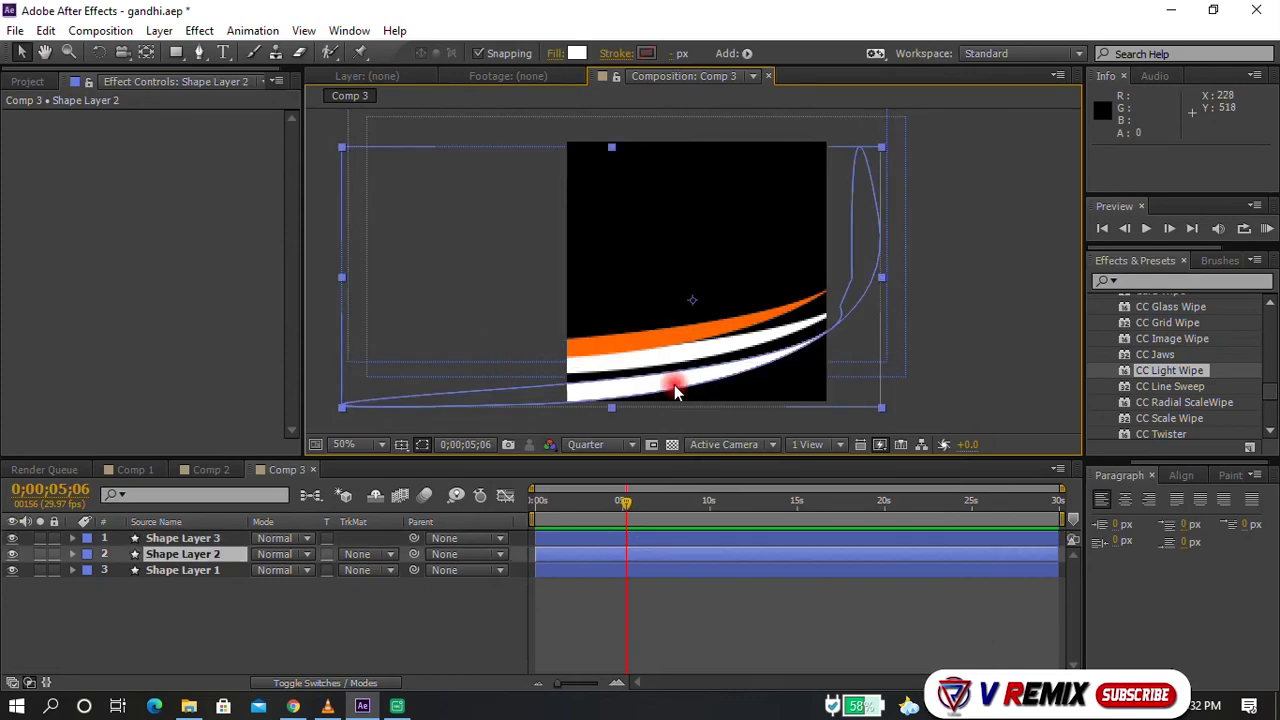
pyautogui.click(575, 50)
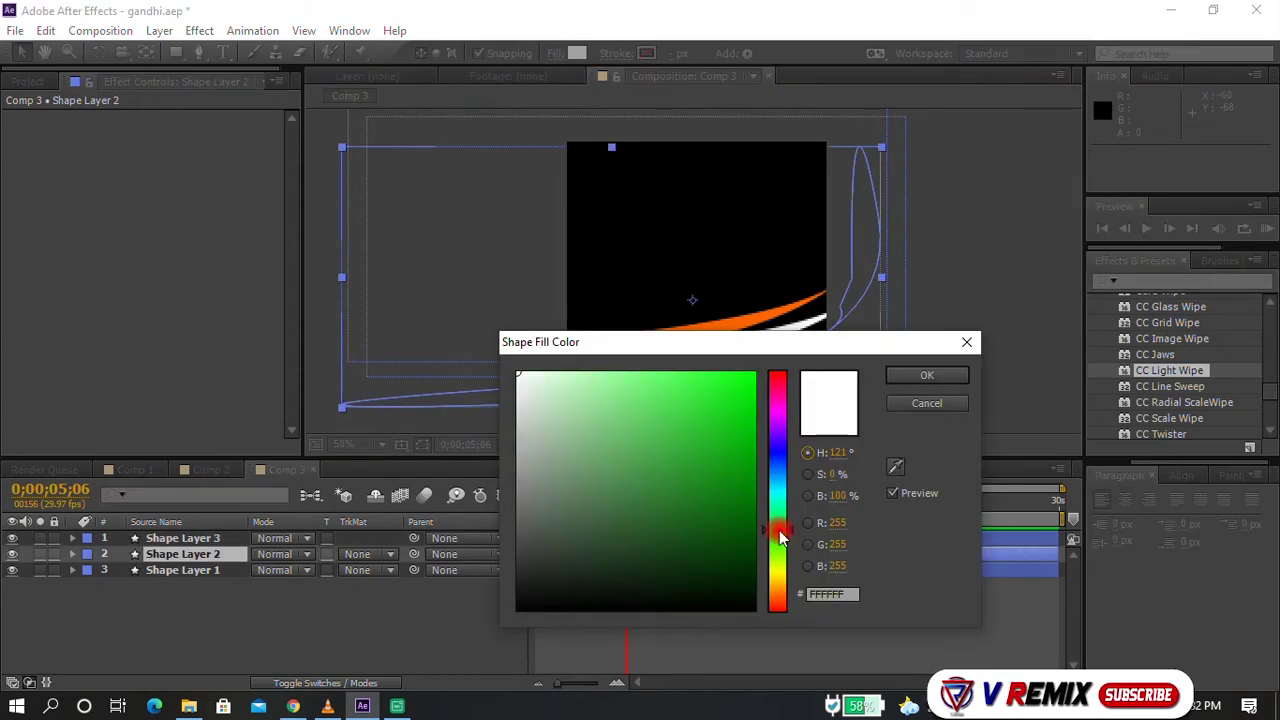
pyautogui.click(756, 374)
pyautogui.moveTo(781, 538); pyautogui.dragTo(781, 549)
pyautogui.click(927, 378)
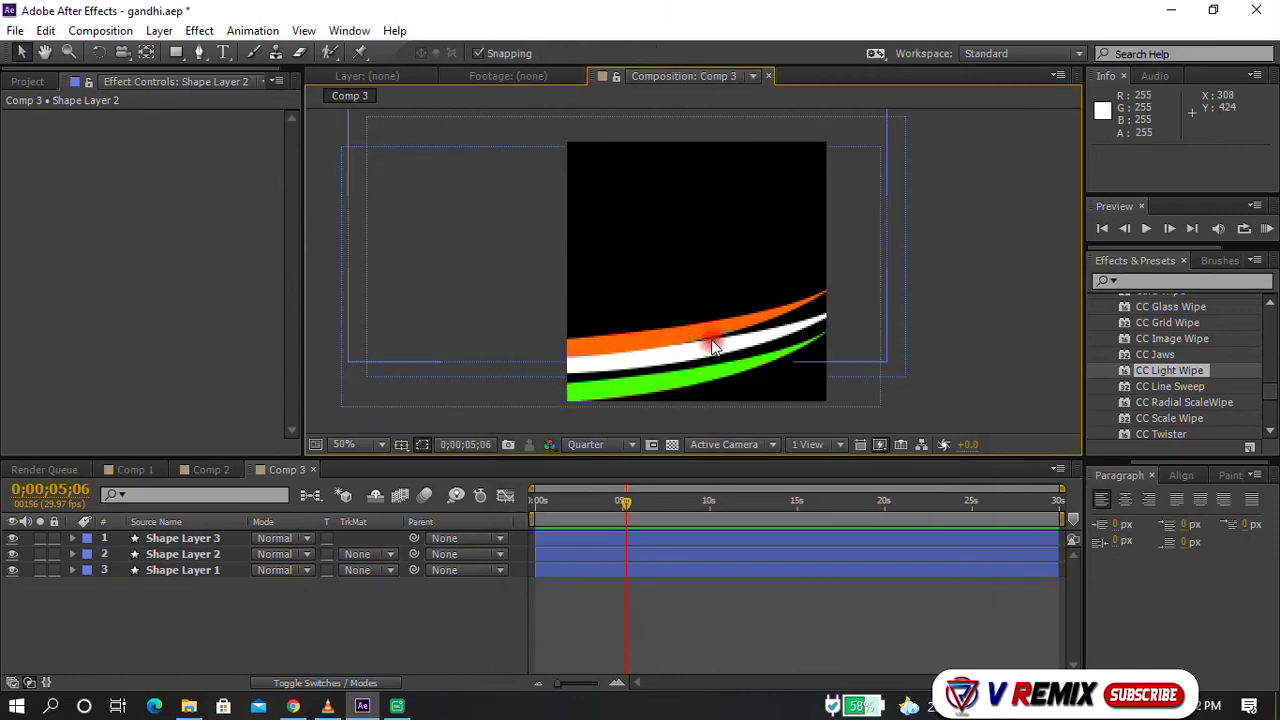
# Step: Arrange the orange, white and green stripes evenly, then return to Comp 1
pyautogui.moveTo(712, 345); pyautogui.dragTo(708, 337)
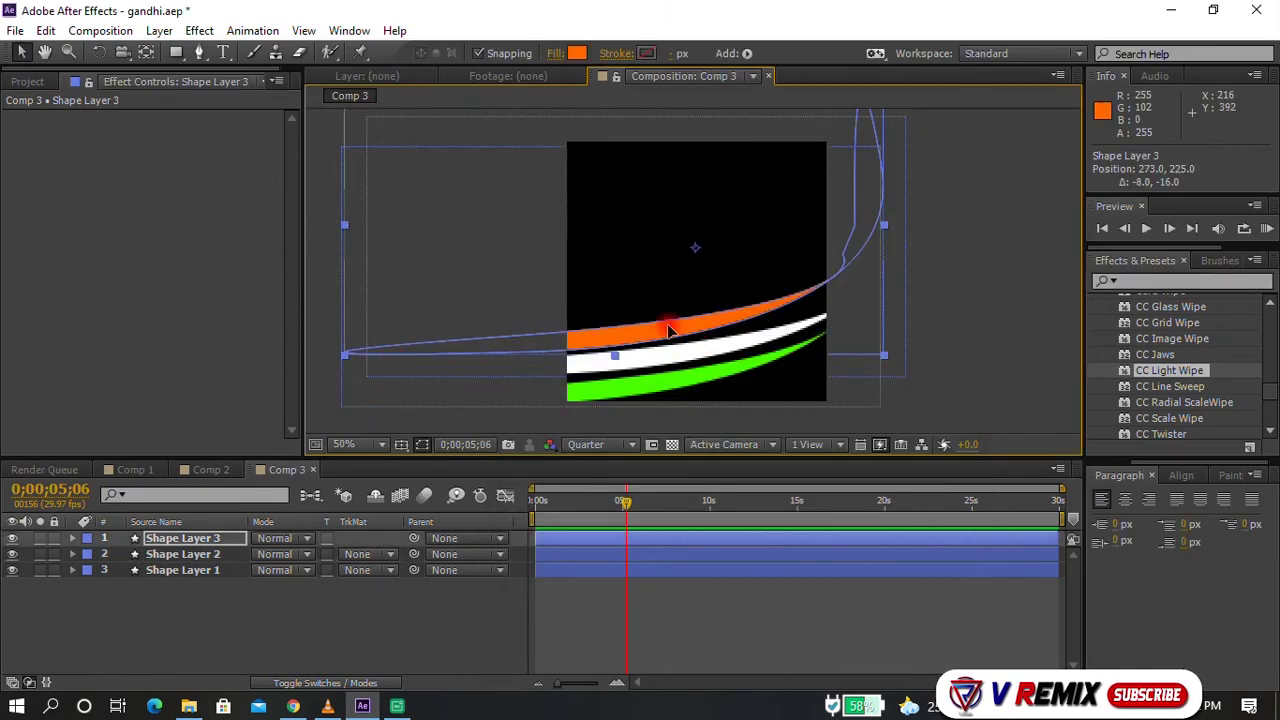
pyautogui.moveTo(670, 330)
pyautogui.mouseDown()
pyautogui.moveTo(604, 390)
pyautogui.moveTo(620, 398)
pyautogui.mouseUp()
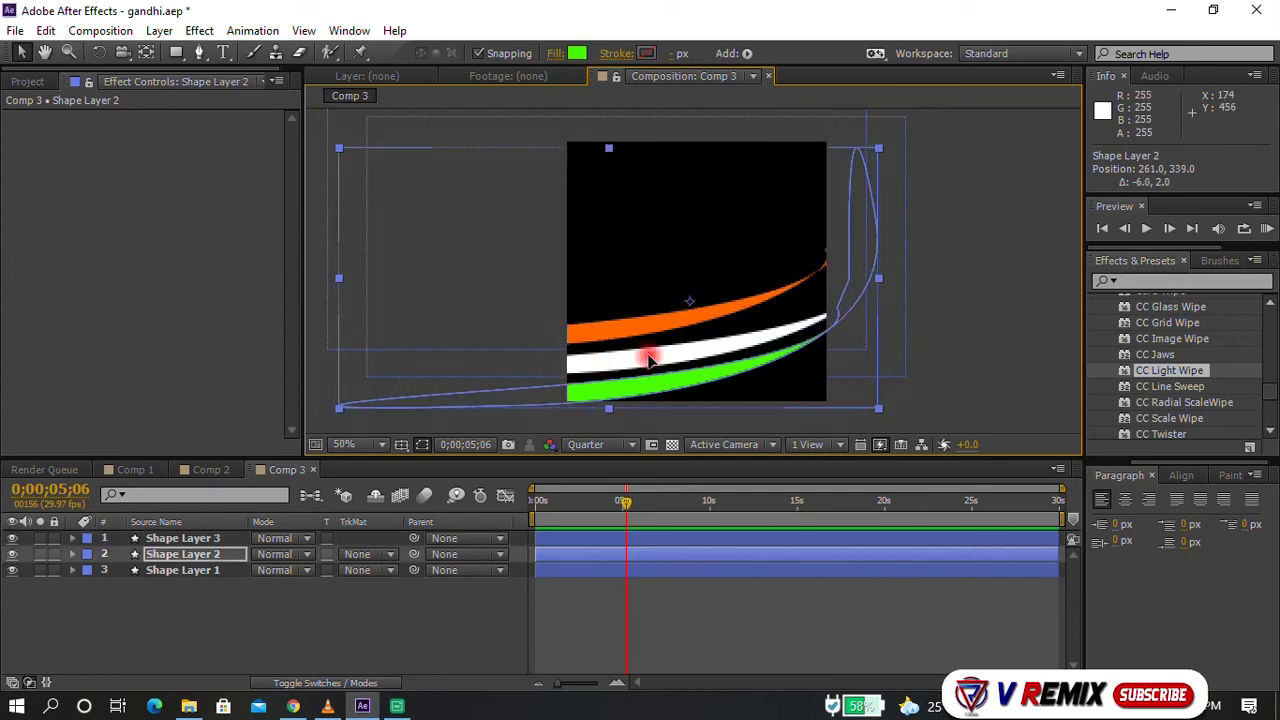
pyautogui.press('F2')
pyautogui.moveTo(697, 358); pyautogui.dragTo(543, 385)
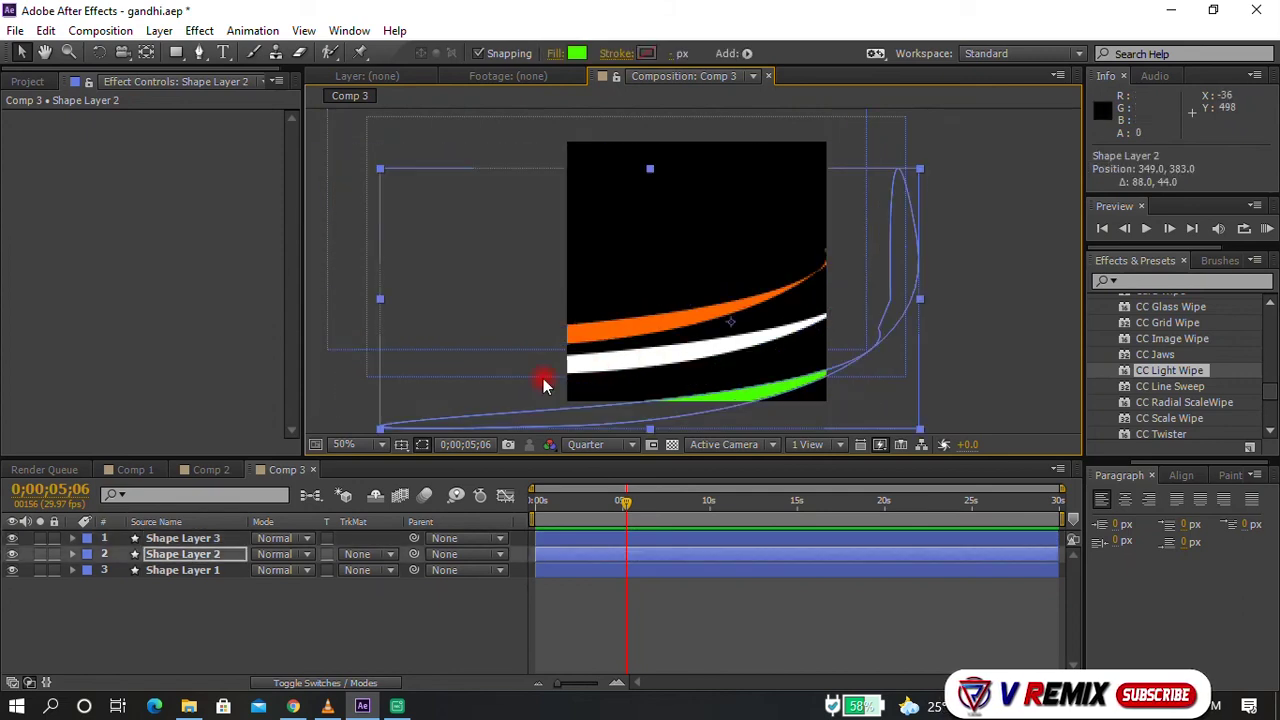
pyautogui.click(640, 352)
pyautogui.moveTo(640, 352); pyautogui.dragTo(614, 359)
pyautogui.moveTo(731, 390)
pyautogui.mouseDown()
pyautogui.moveTo(725, 365)
pyautogui.moveTo(709, 370)
pyautogui.mouseUp()
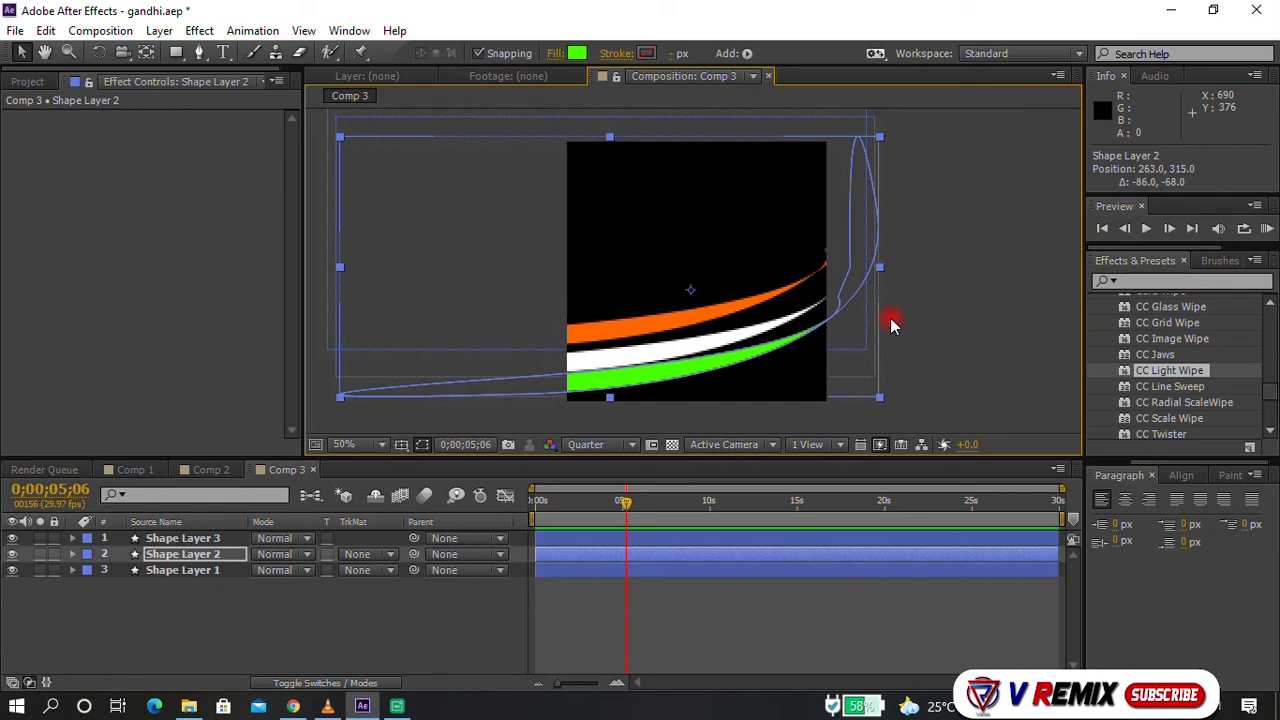
pyautogui.moveTo(681, 320); pyautogui.dragTo(688, 327)
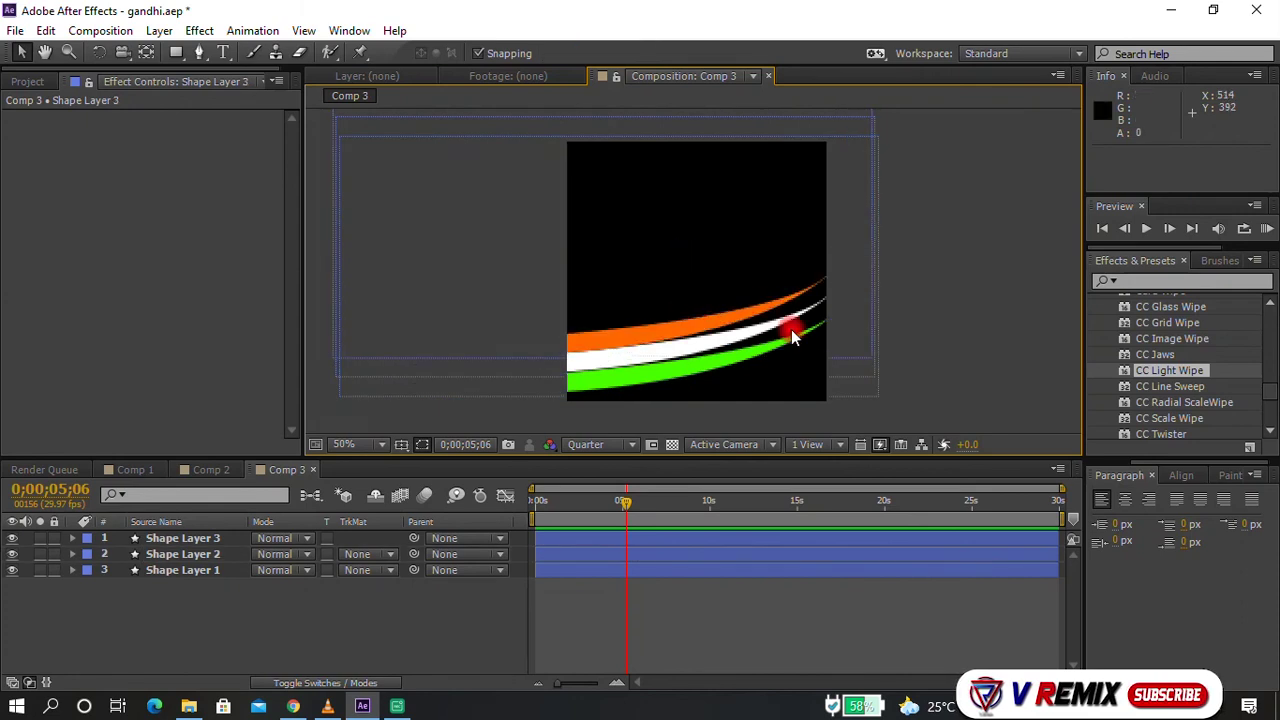
pyautogui.scroll(2, 685, 350)
pyautogui.moveTo(618, 390); pyautogui.dragTo(621, 388)
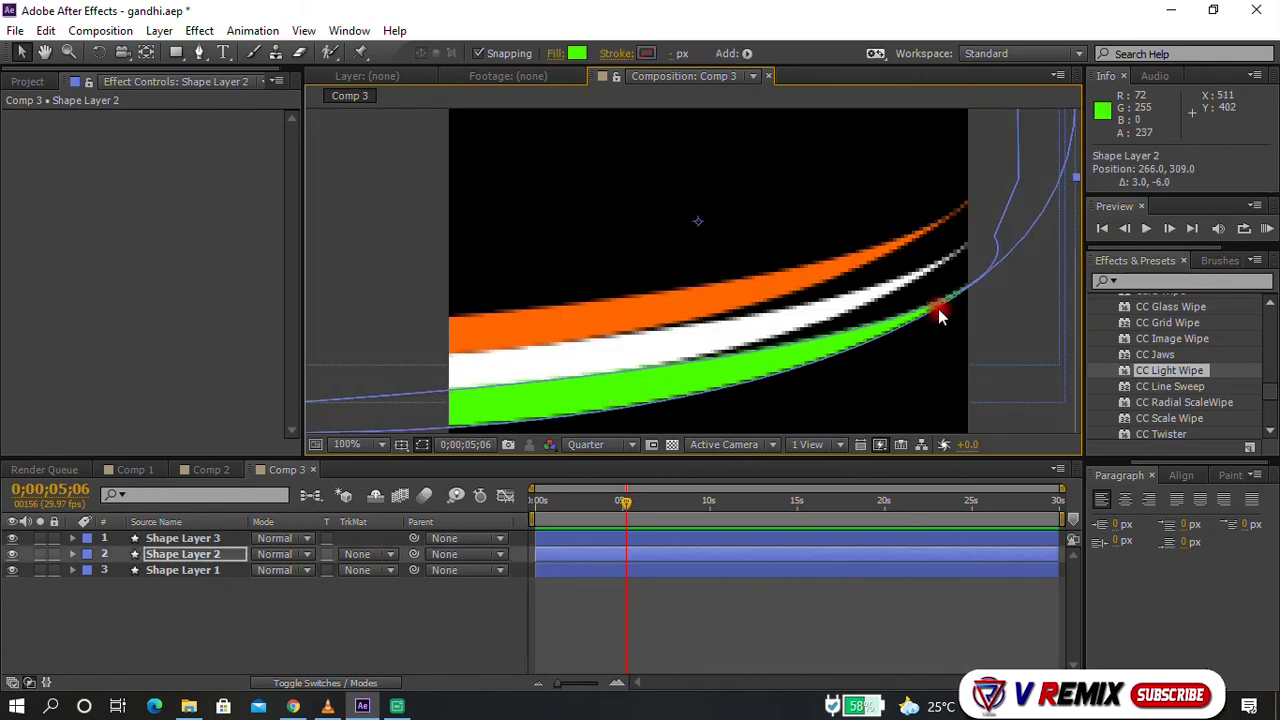
pyautogui.scroll(-2, 940, 316)
pyautogui.click(134, 469)
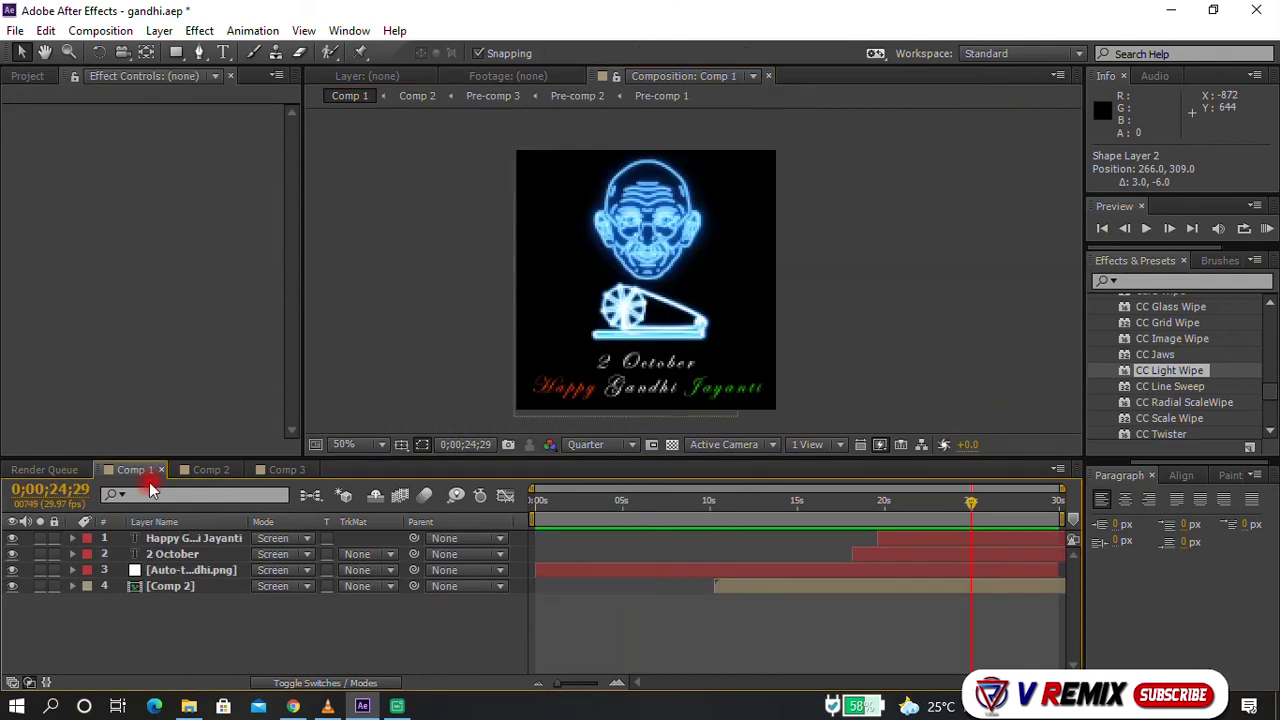
# Step: Add Comp 3 into Comp 1, move it up behind the wheel, and trim it to start near 18;24
pyautogui.hotkey('ctrl', '0')
pyautogui.moveTo(72, 257); pyautogui.dragTo(107, 621)
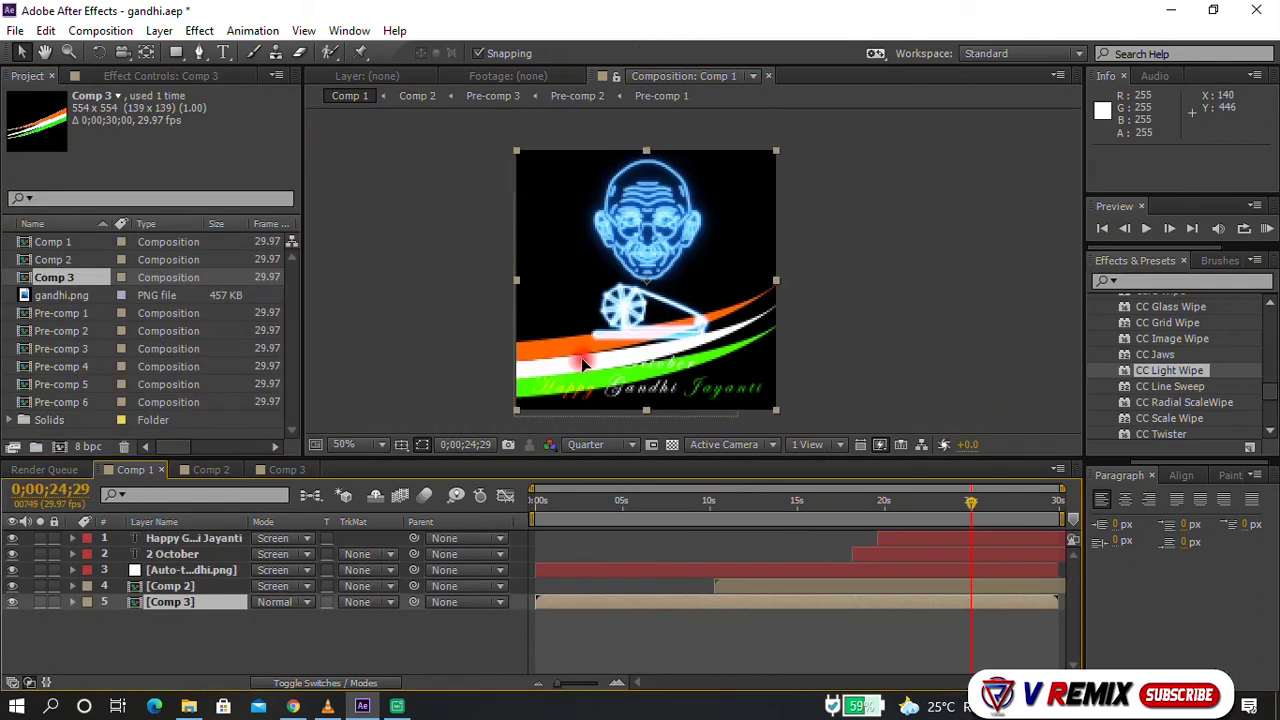
pyautogui.moveTo(581, 357); pyautogui.dragTo(592, 313)
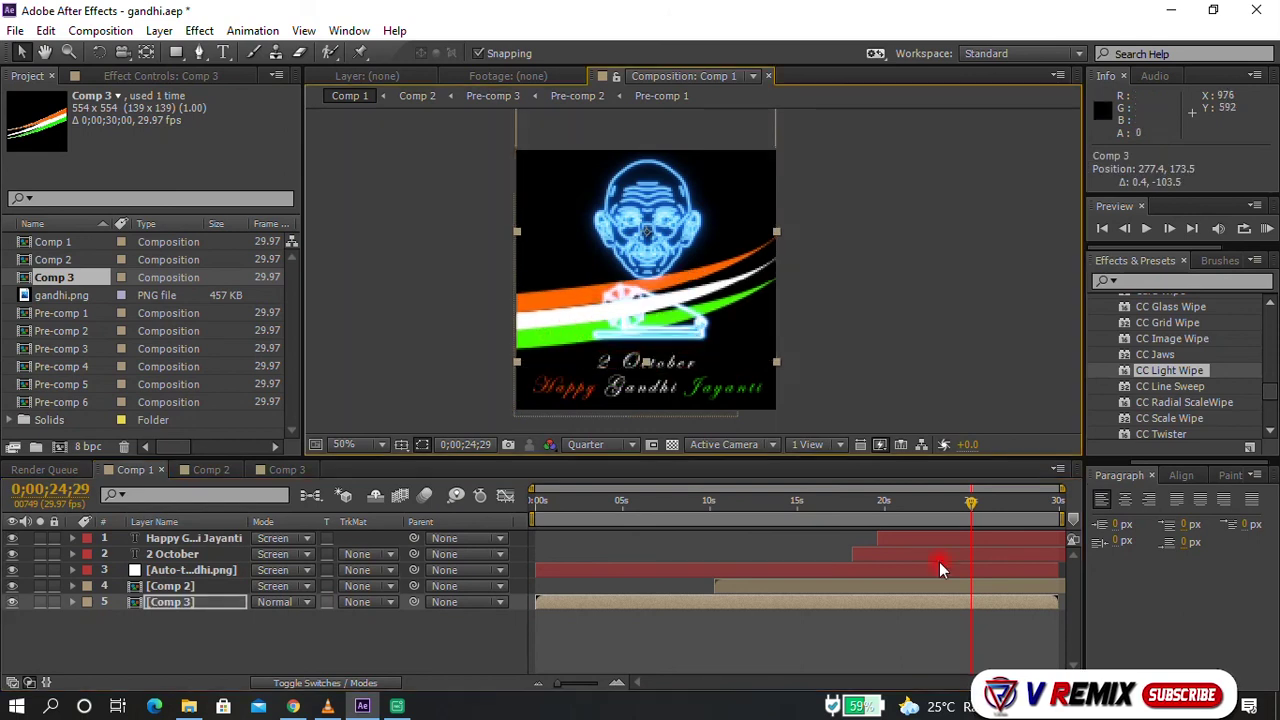
pyautogui.press('Home')
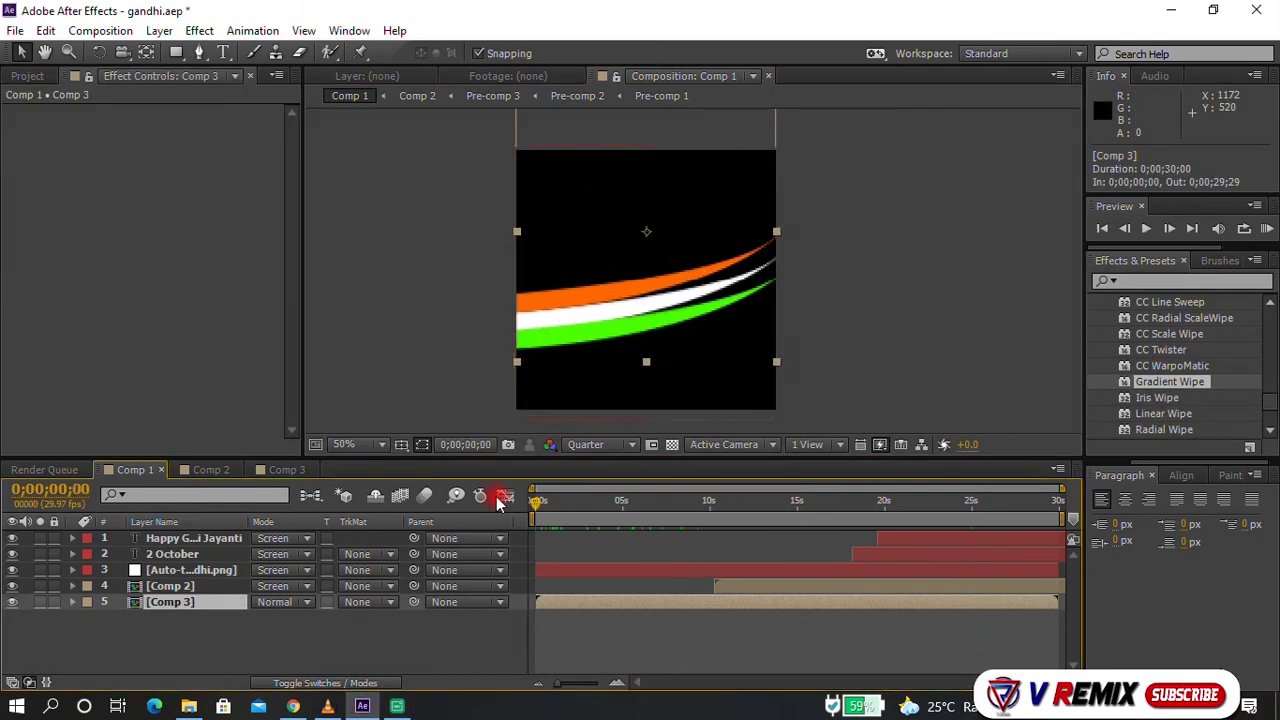
pyautogui.moveTo(500, 502)
pyautogui.mouseDown()
pyautogui.moveTo(900, 488)
pyautogui.moveTo(880, 506)
pyautogui.mouseUp()
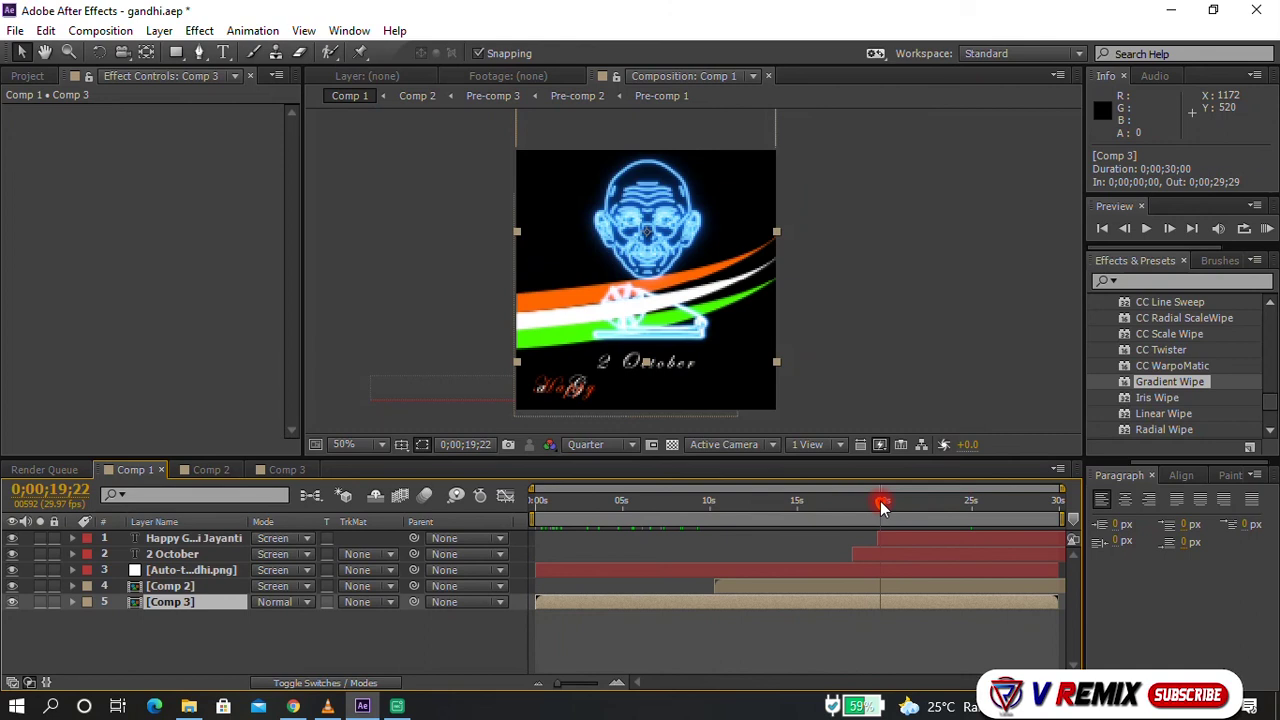
pyautogui.moveTo(536, 603)
pyautogui.mouseDown()
pyautogui.moveTo(895, 615)
pyautogui.moveTo(901, 600)
pyautogui.mouseUp()
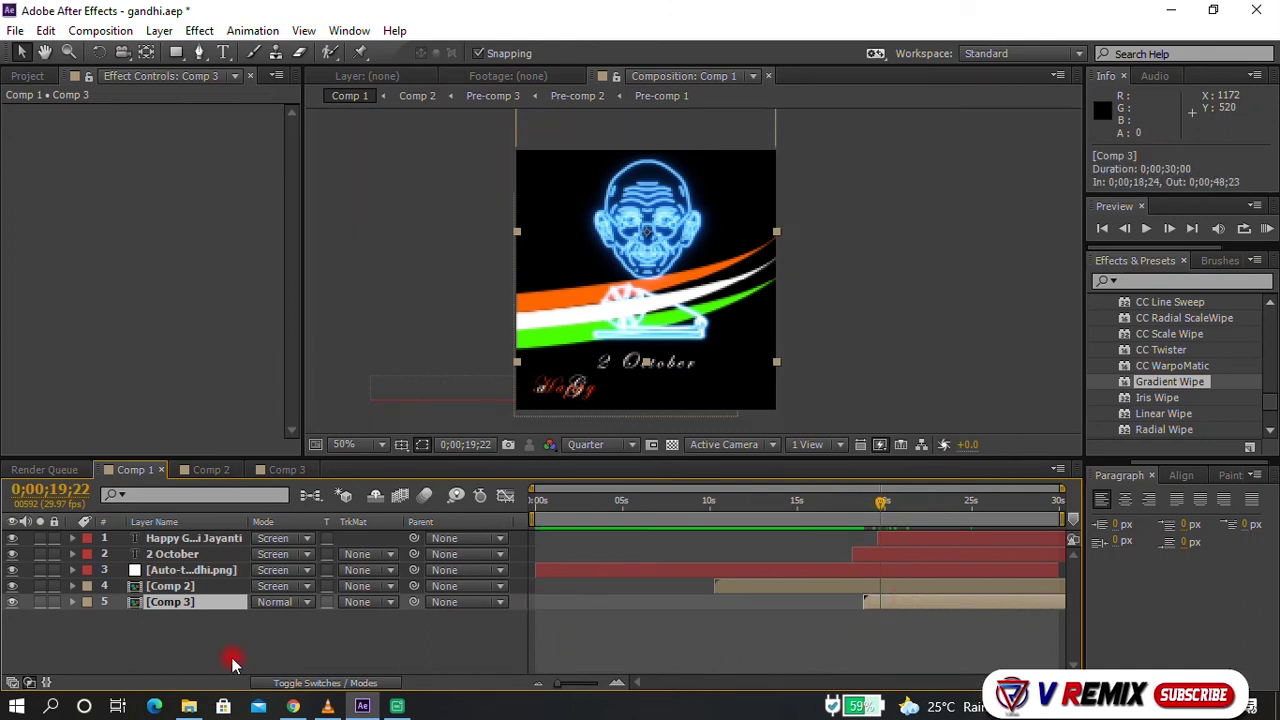
# Step: Keyframe the flag layer's Opacity from 0% at 18;25 to 100% at 21;08
pyautogui.write('t')
pyautogui.write('00')
pyautogui.click(748, 526)
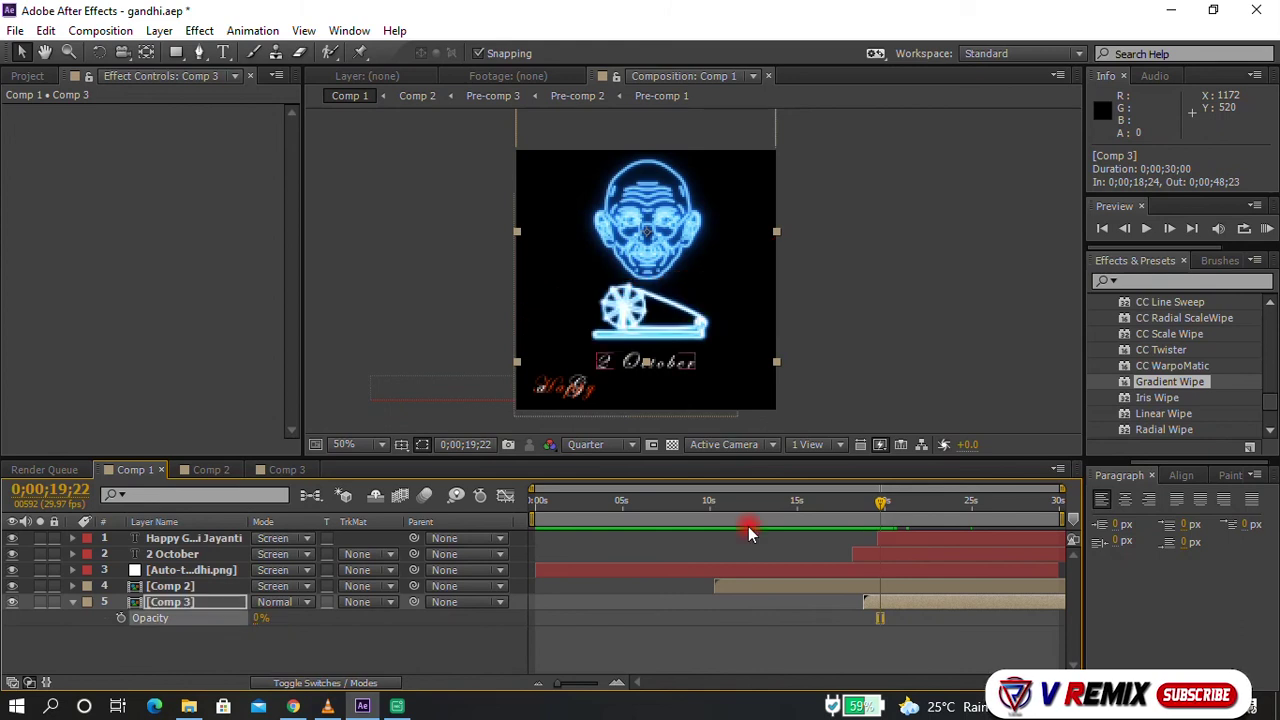
pyautogui.click(866, 506)
pyautogui.click(121, 619)
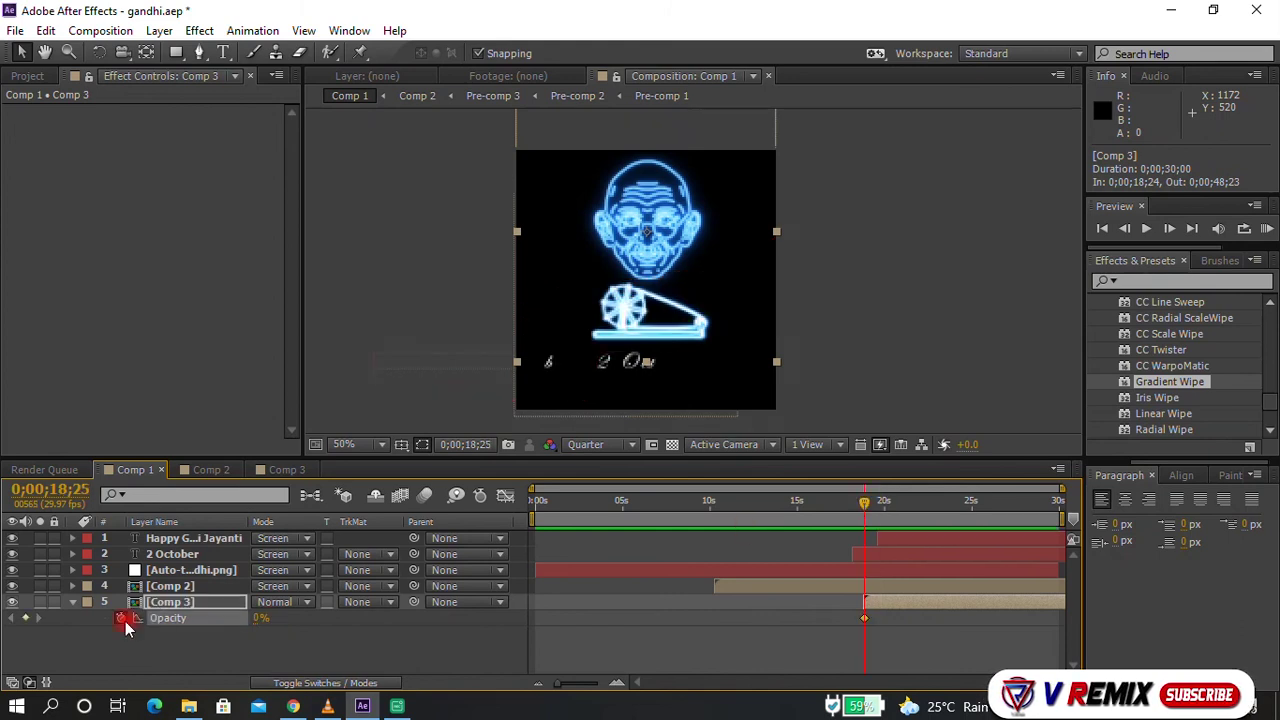
pyautogui.click(909, 504)
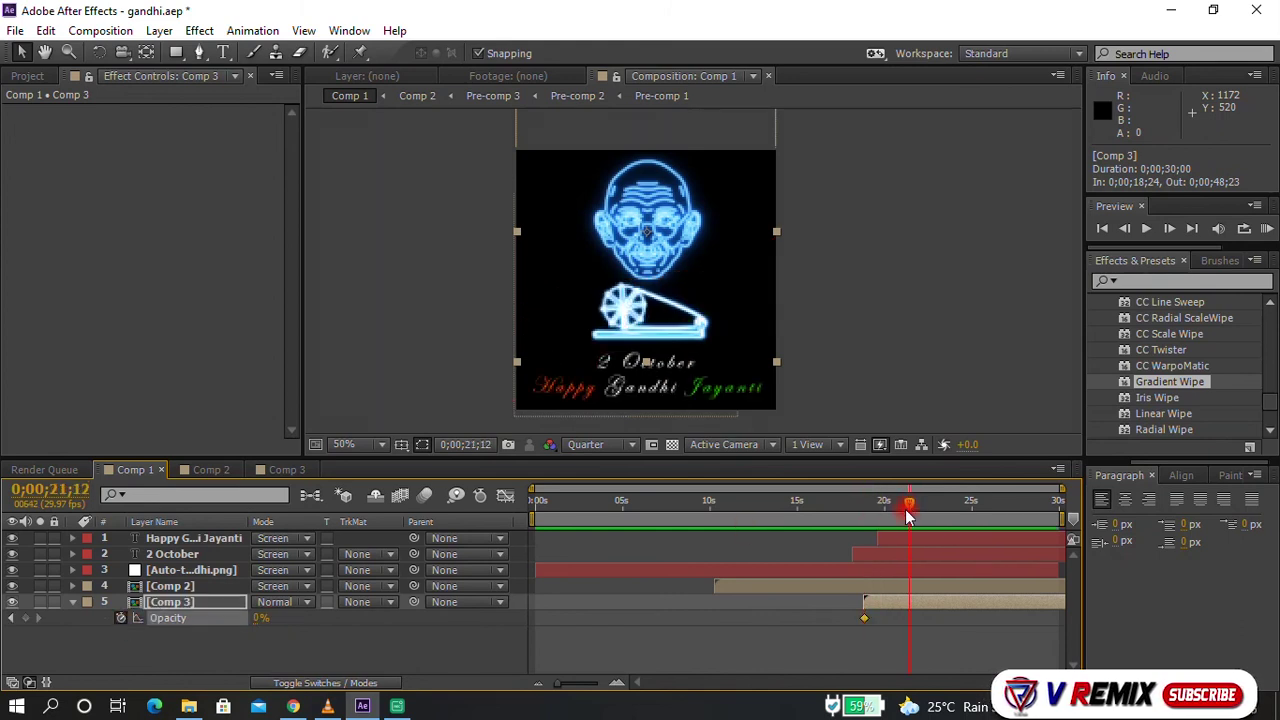
pyautogui.moveTo(905, 509); pyautogui.dragTo(907, 520)
pyautogui.click(258, 619)
pyautogui.click(847, 503)
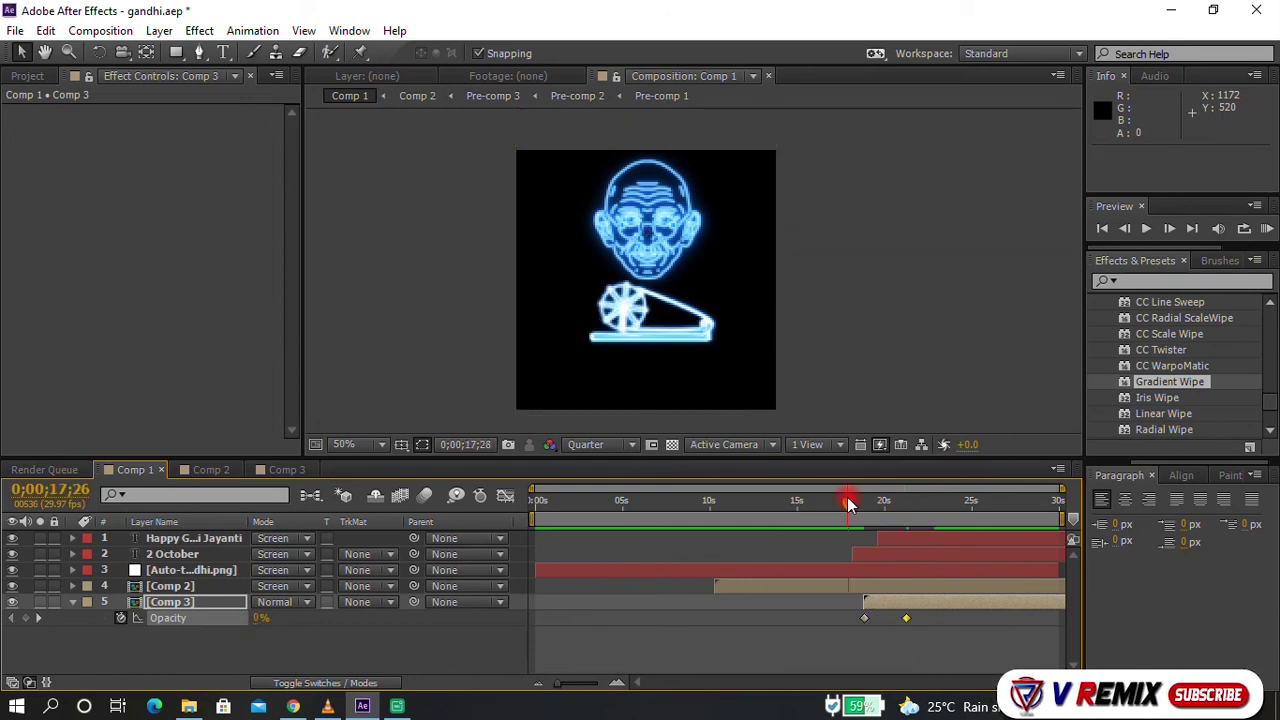
# Step: Preview the animation and check Comp 1 is queued with Best Settings and Lossless output to Comp 1_1.avi
pyautogui.press('space')
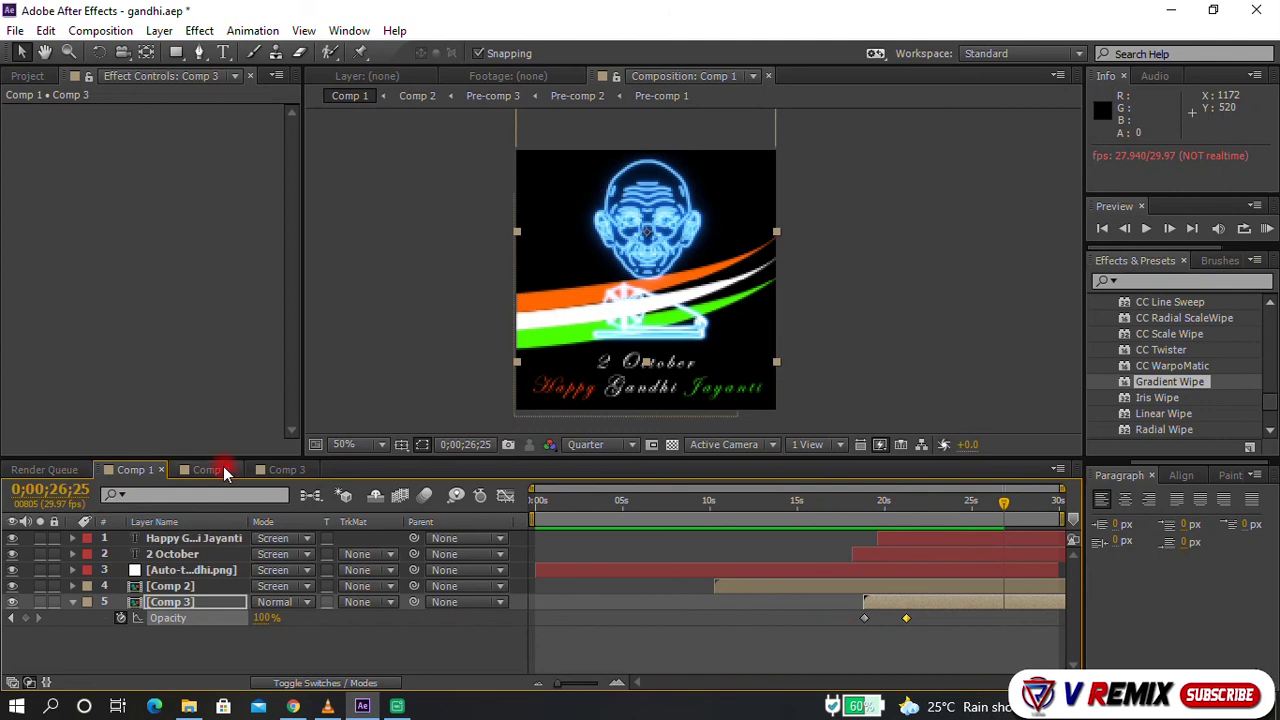
pyautogui.click(45, 470)
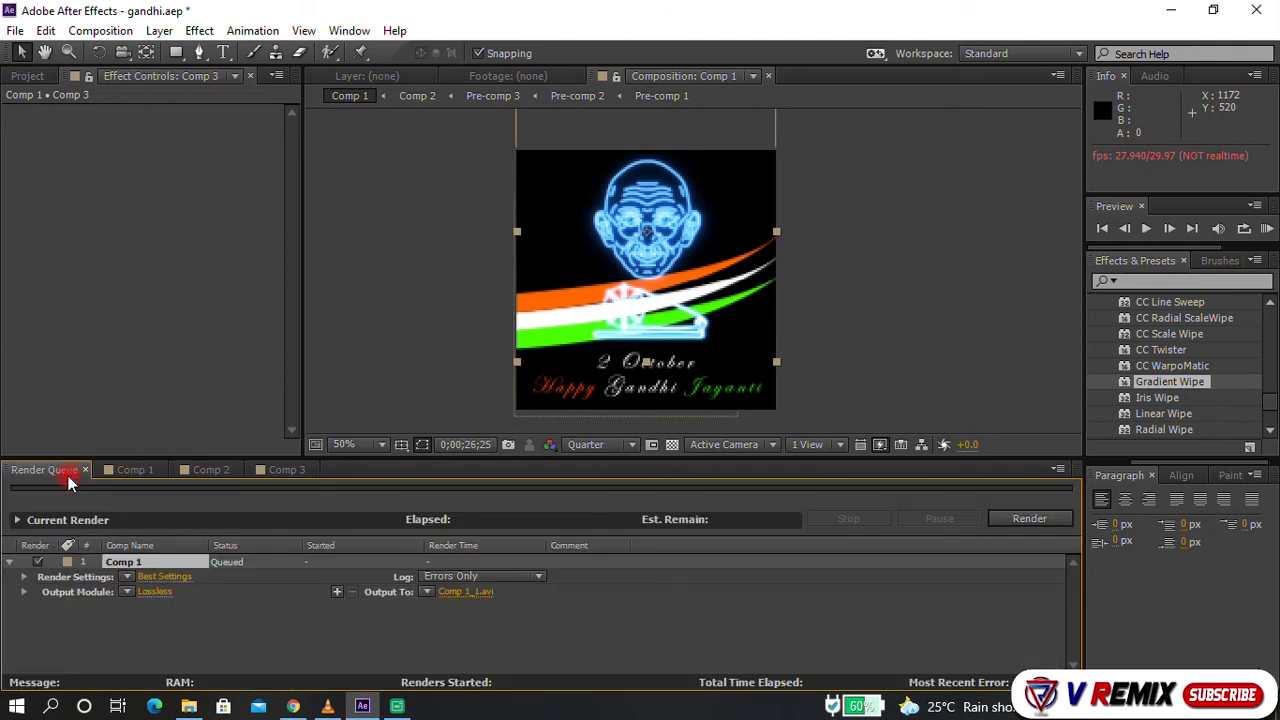